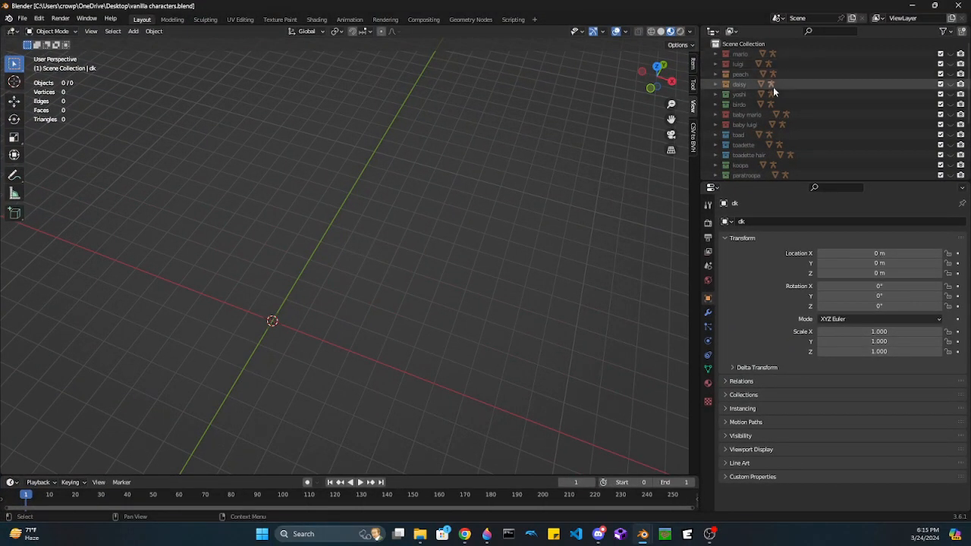
Step: Show the hidden mario collection and copy its armature together with the Mario mesh
scroll(774, 87, "down", 5)
scroll(782, 121, "up", 4)
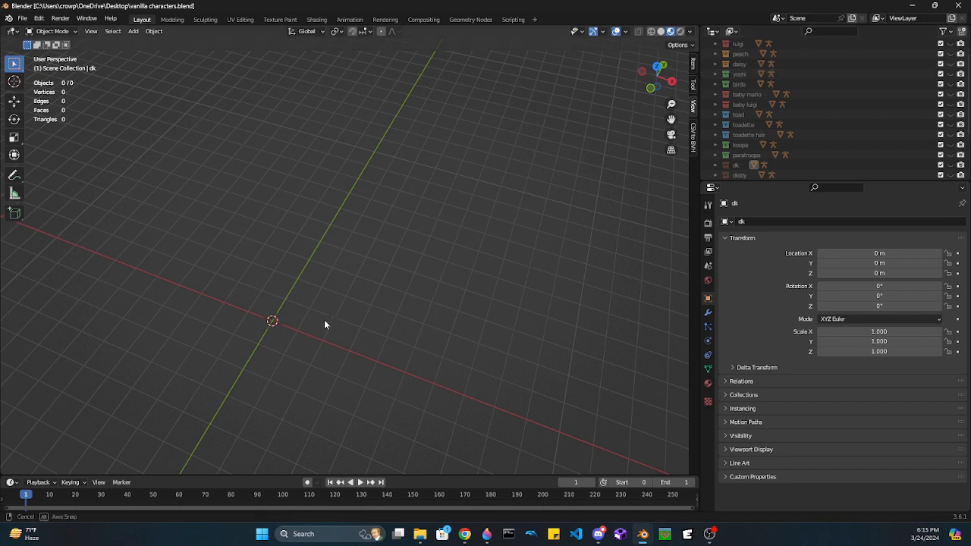
middle_click_drag(326, 325, 382, 276)
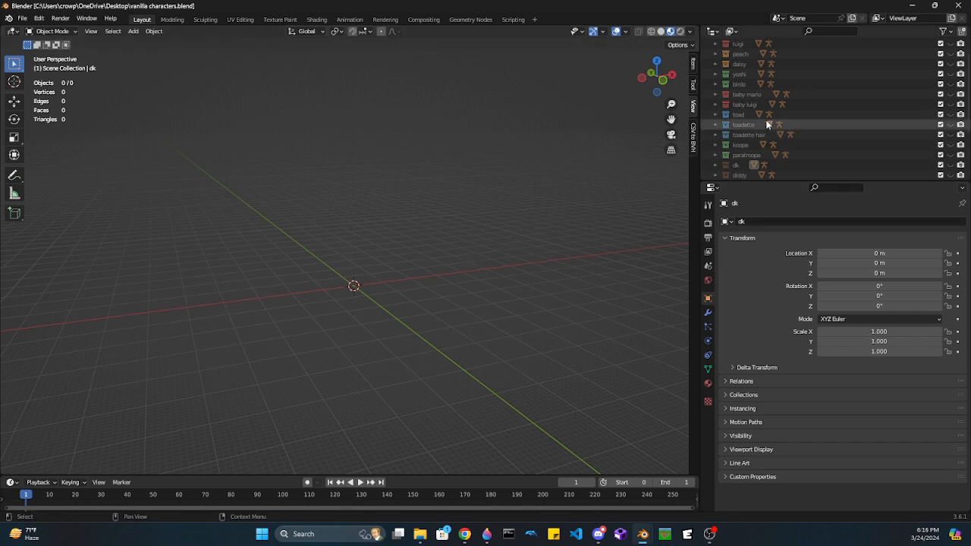
scroll(860, 122, "up", 2)
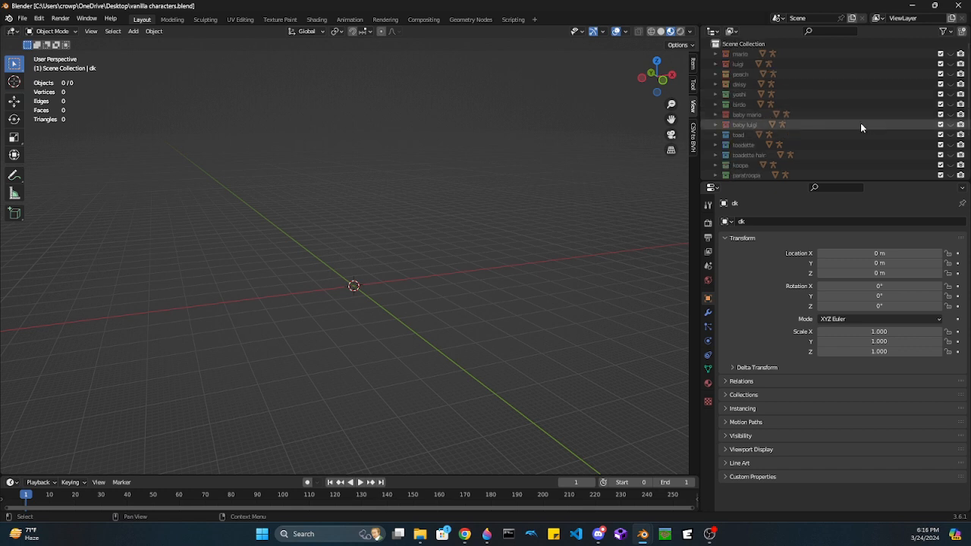
left_click(715, 54)
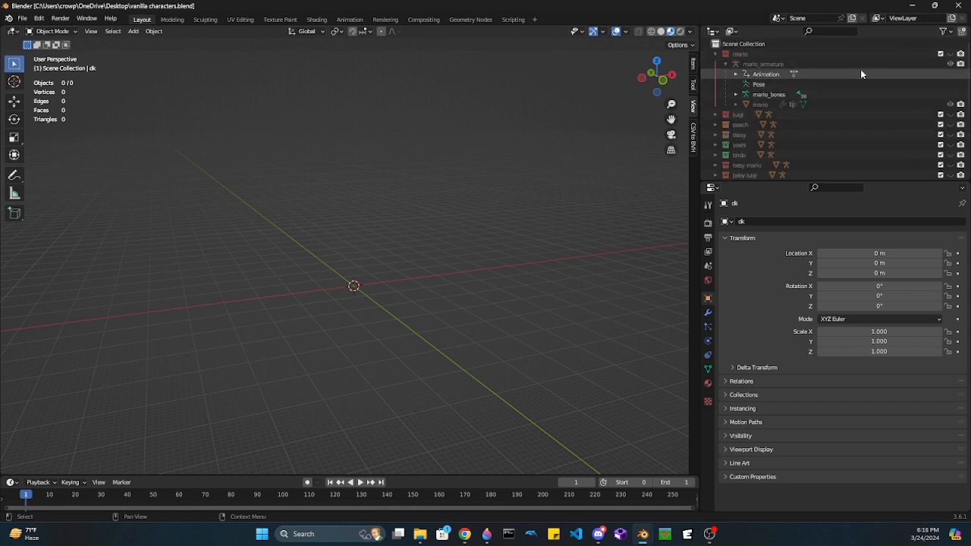
left_click(950, 53)
middle_click_drag(546, 173, 383, 284)
left_click_drag(710, 63, 742, 107)
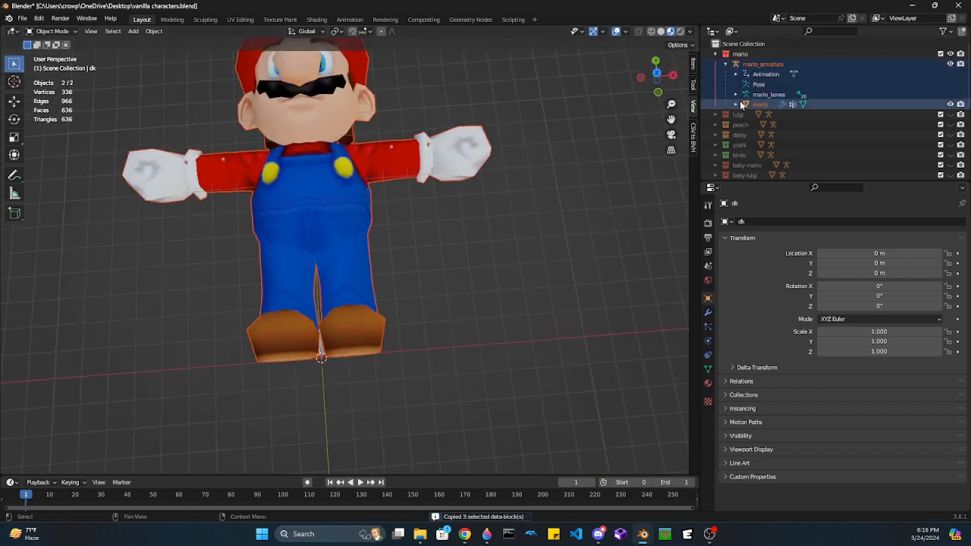
Step: Switch to the window with Link's blank.blend and paste the copied Mario armature and mesh into the scene
left_click(912, 6)
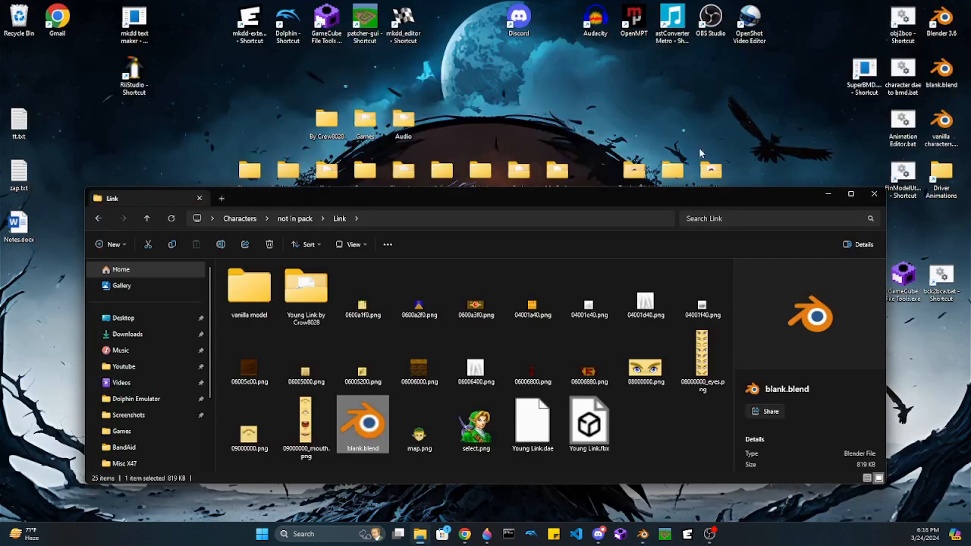
mouse_move(647, 537)
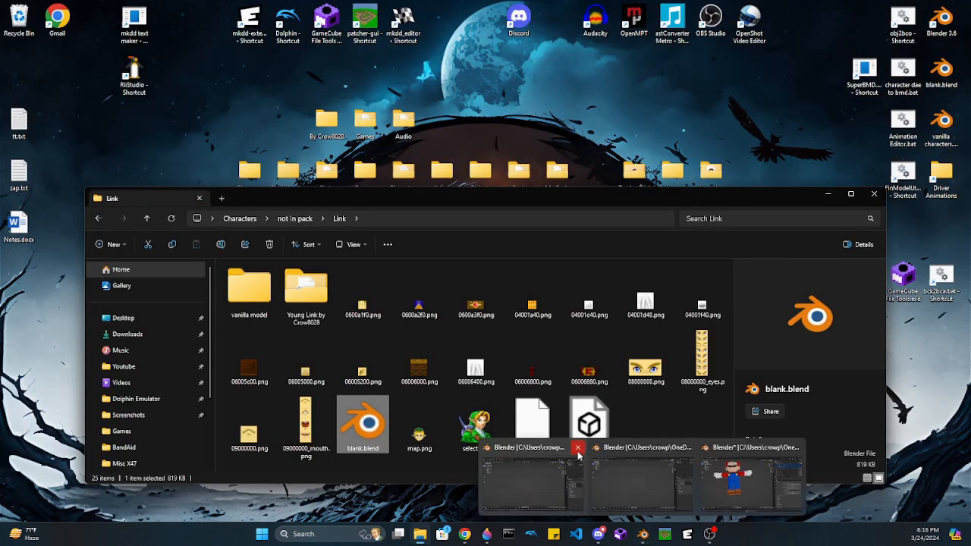
left_click(589, 471)
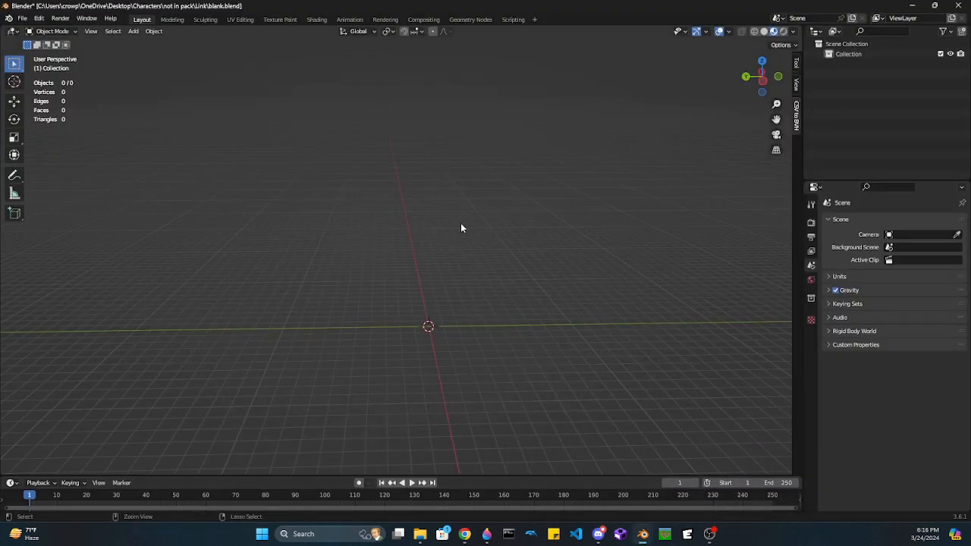
key("ctrl+v")
middle_click_drag(461, 228, 450, 322)
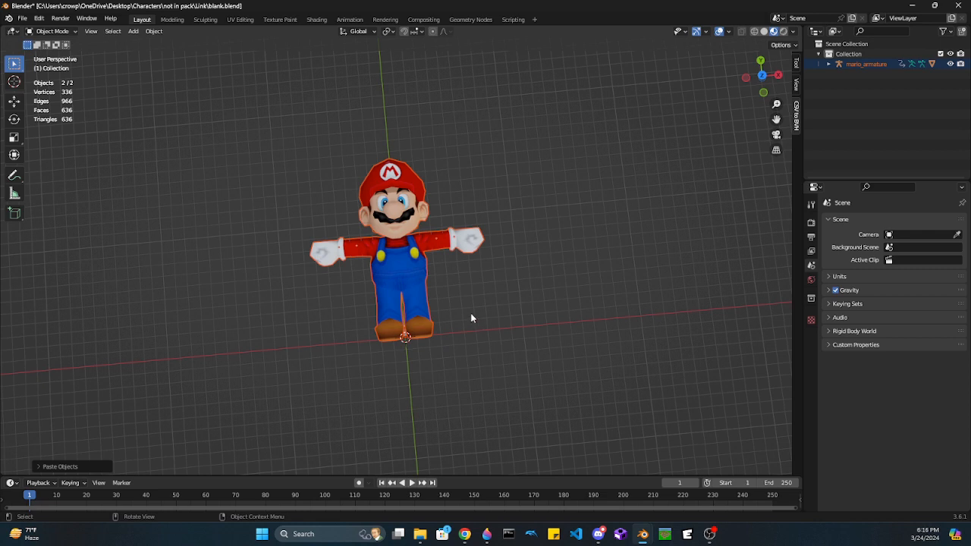
left_click(527, 306)
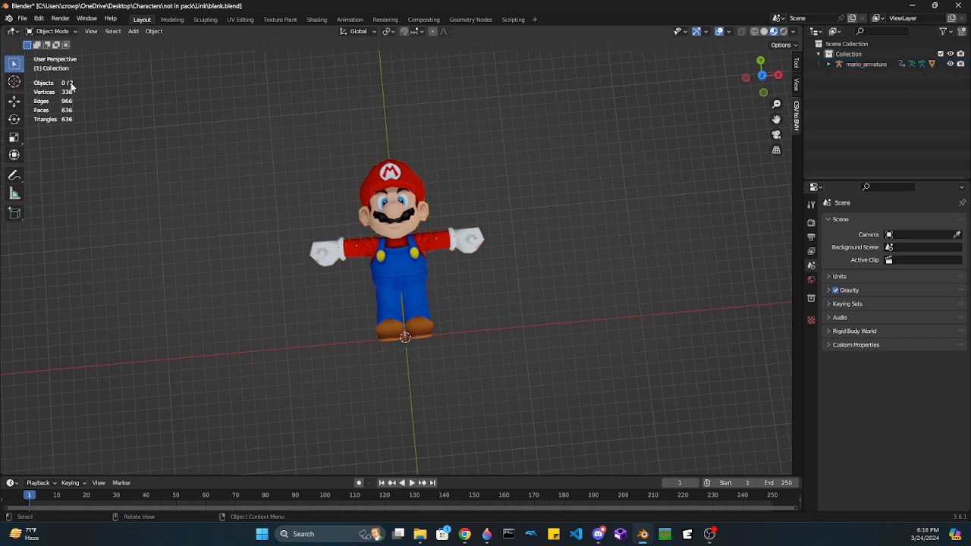
Step: Shift all of the Mario mesh's geometry about 151 m along negative X in Edit Mode, leaving the armature at the origin
middle_click_drag(426, 201, 422, 235)
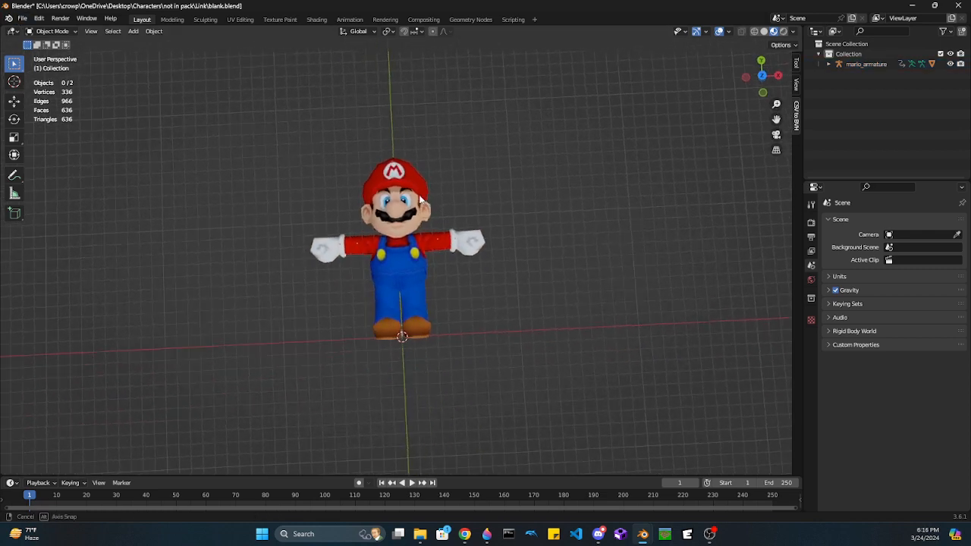
left_click(413, 268)
key("Tab")
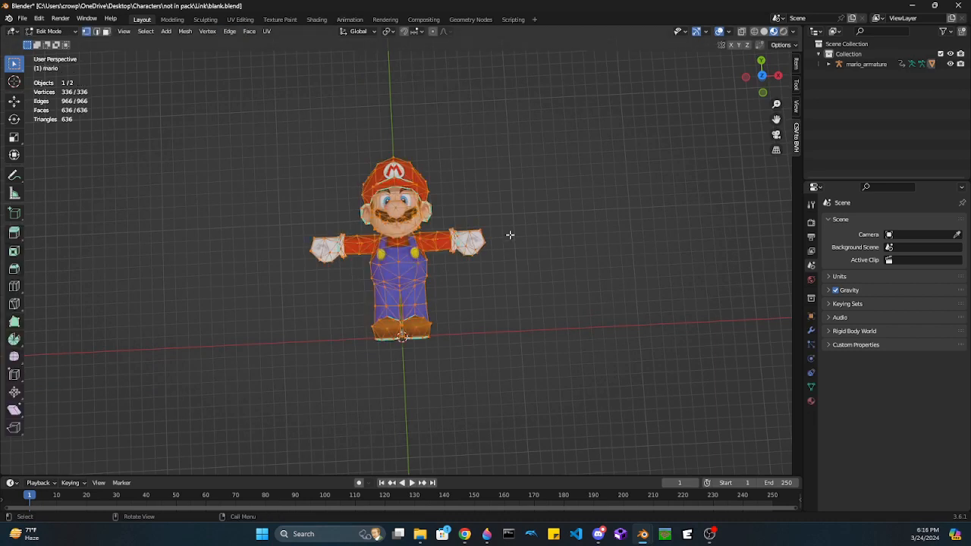
key("g")
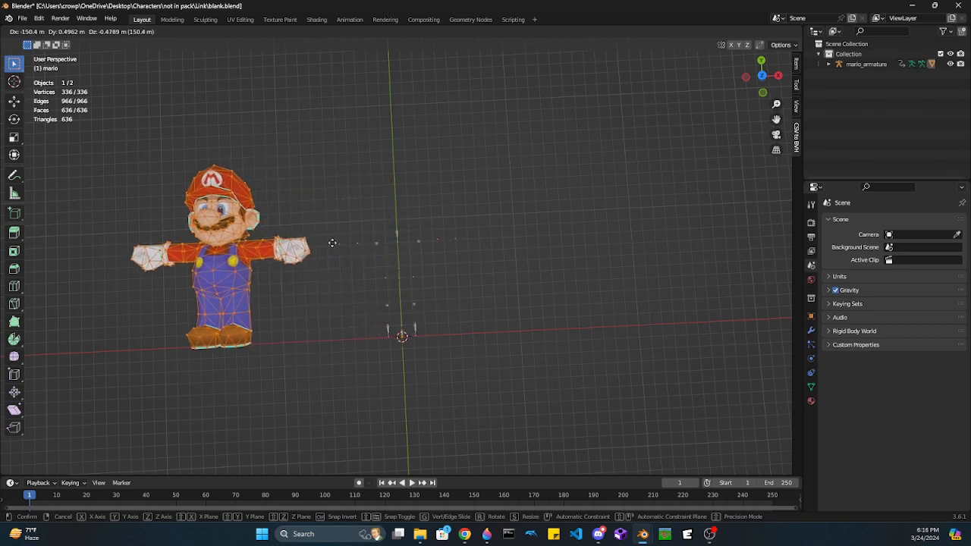
key("x")
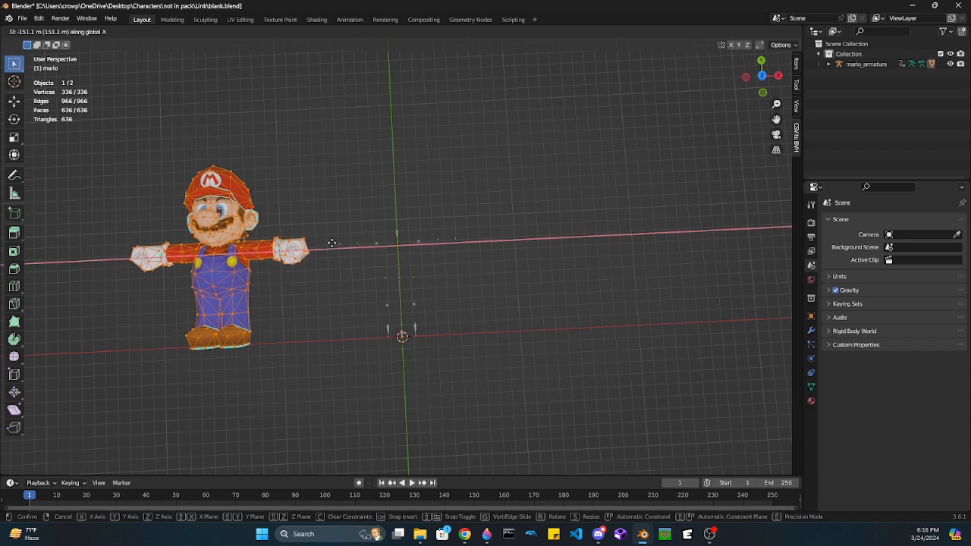
left_click(332, 243)
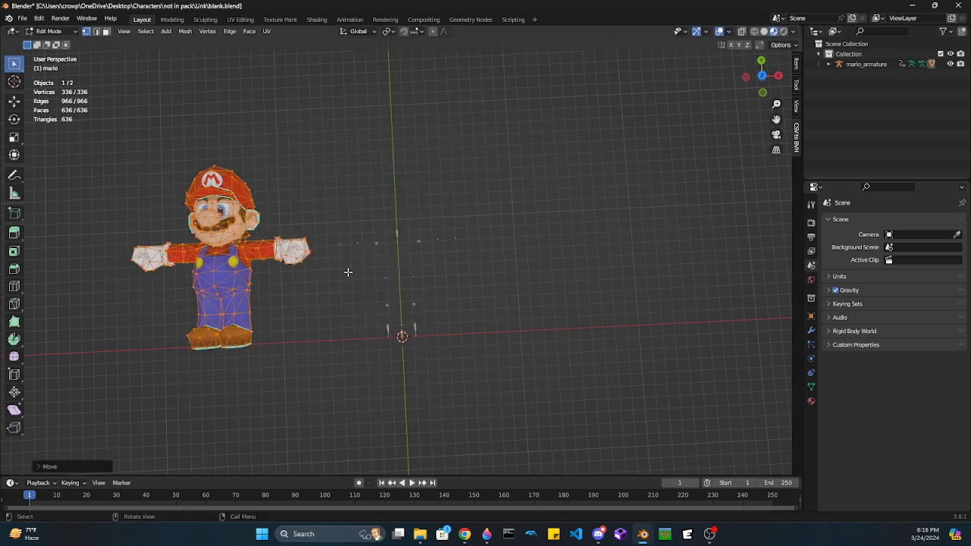
middle_click_drag(430, 274, 426, 267)
left_click(481, 289)
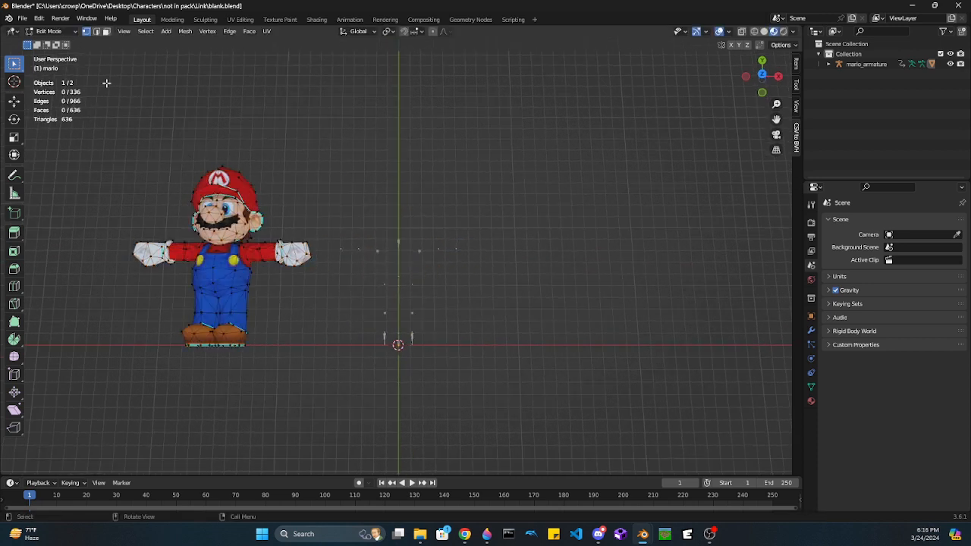
key("Tab")
Step: Import the COLLADA file Young Link.dae into the scene
left_click(22, 18)
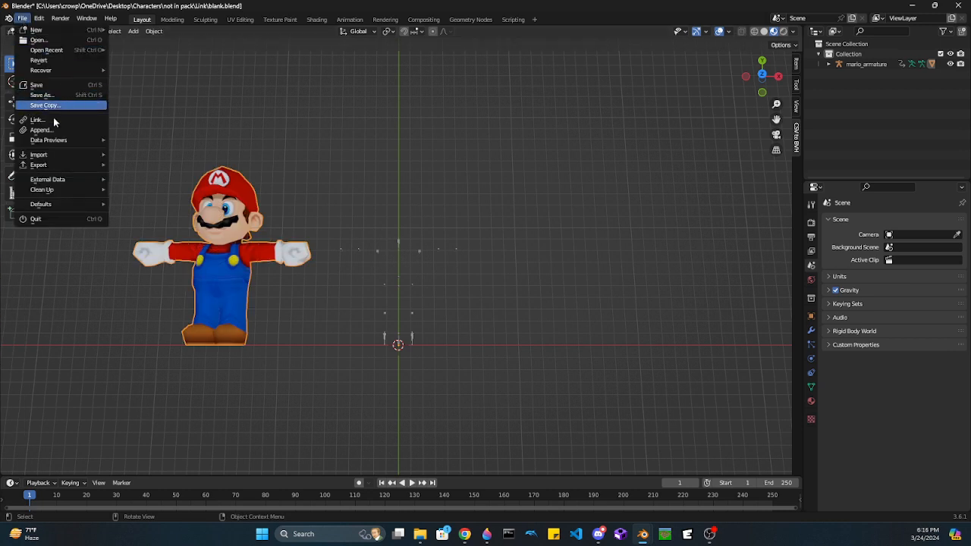
mouse_move(46, 155)
left_click(137, 155)
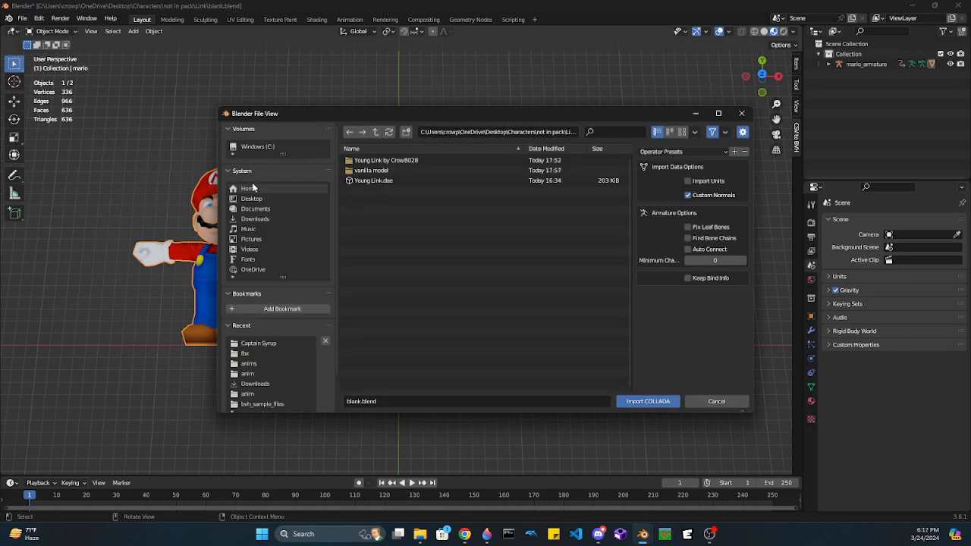
double_click(395, 182)
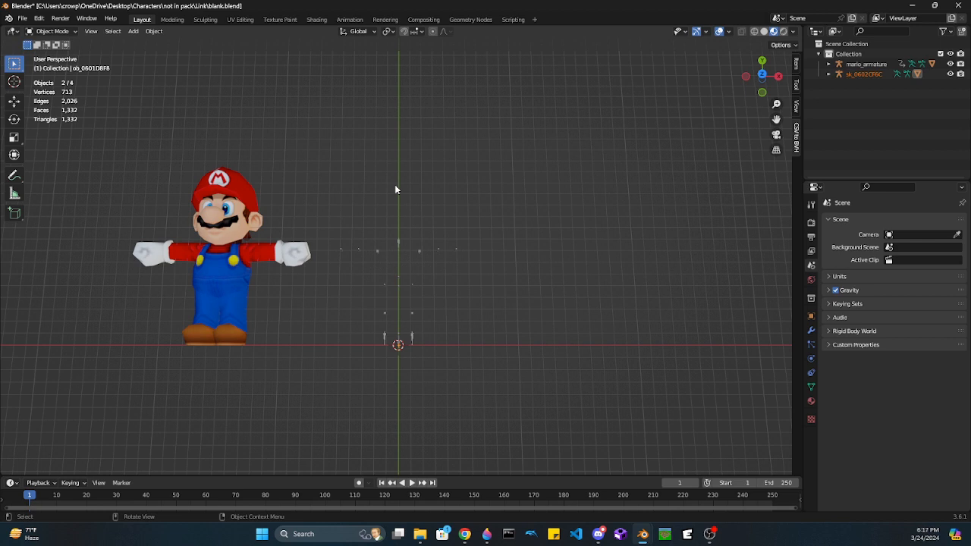
Step: Scale up the imported Young Link model and its armature to roughly two-thirds of Mario's height
scroll(440, 369, "up", 6)
middle_click_drag(434, 383, 448, 342)
scroll(448, 342, "down", 3)
key("s")
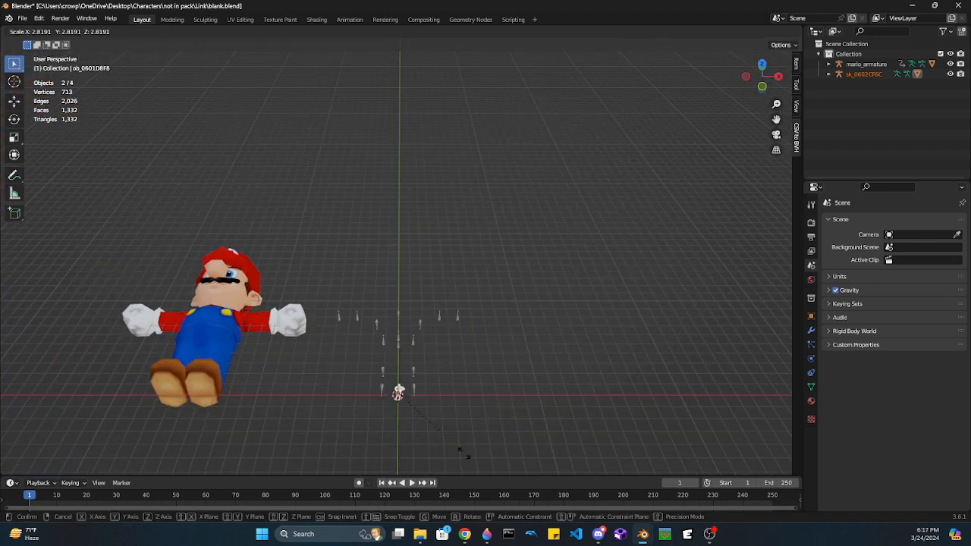
left_click(545, 73)
key("s")
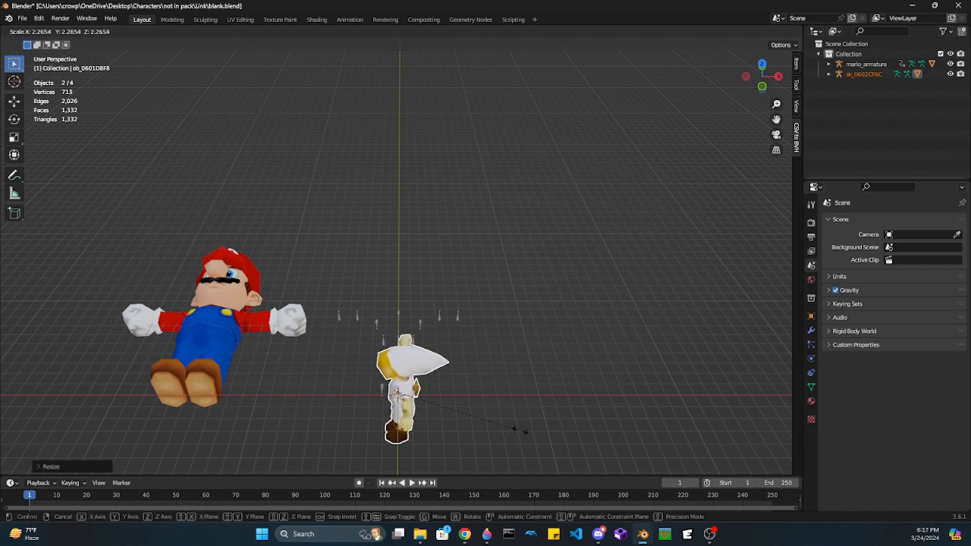
left_click(522, 370)
Step: In top view, rotate the Link model 90° around Z and -90° around X to match Mario's orientation
left_click_drag(763, 84, 761, 57)
left_click(761, 57)
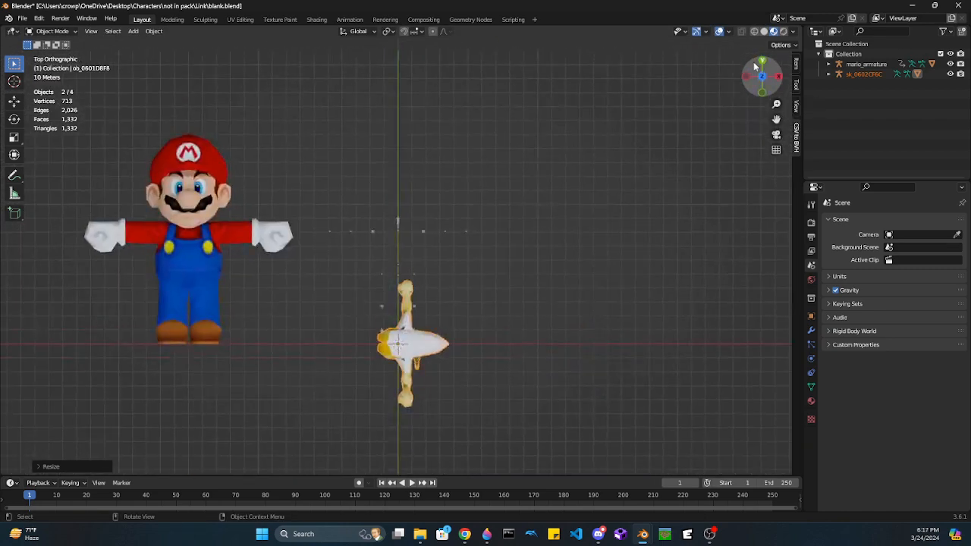
key("s")
key("r")
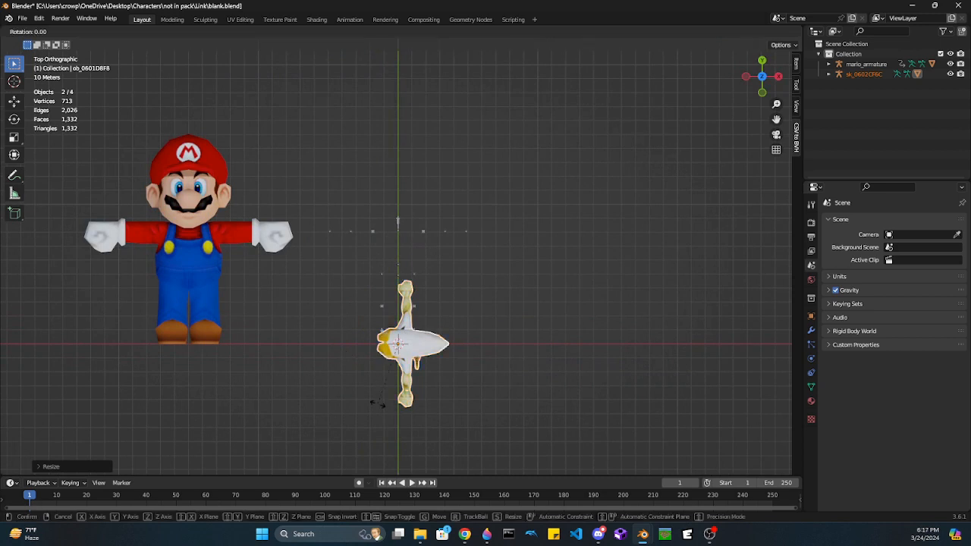
type("90")
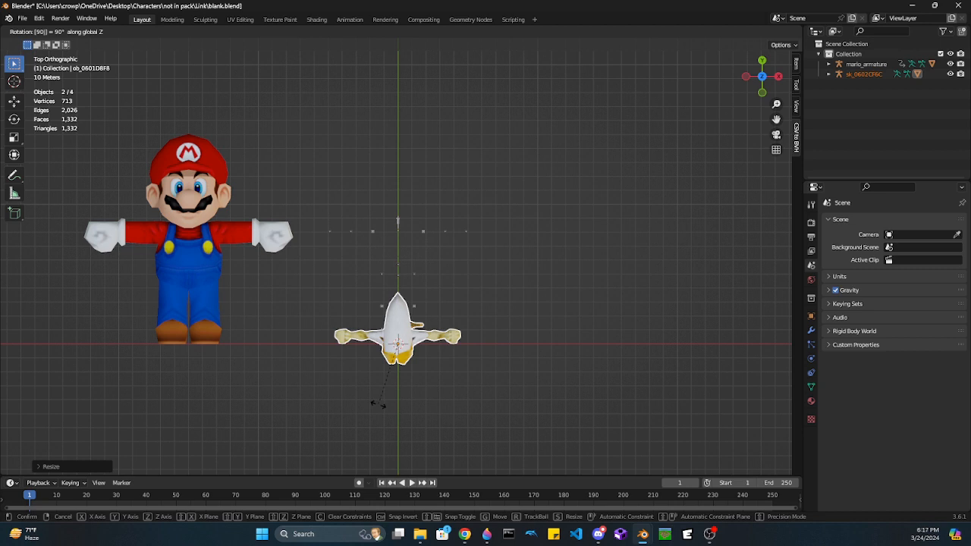
key("Return")
type("r")
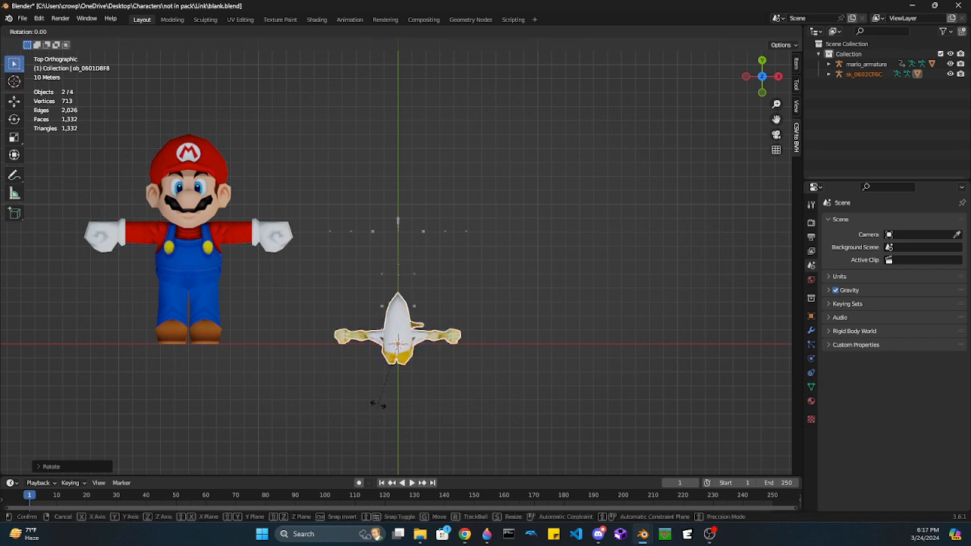
type("x-90")
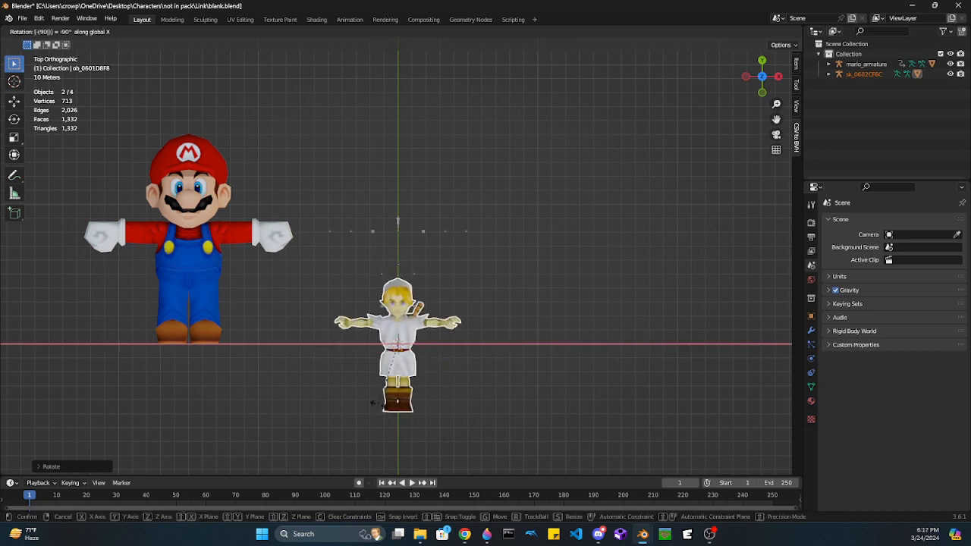
key("Return")
Step: Move the Link model about 49 m along Y to bring its feet to the X axis, and enlarge it by about a third
key("g")
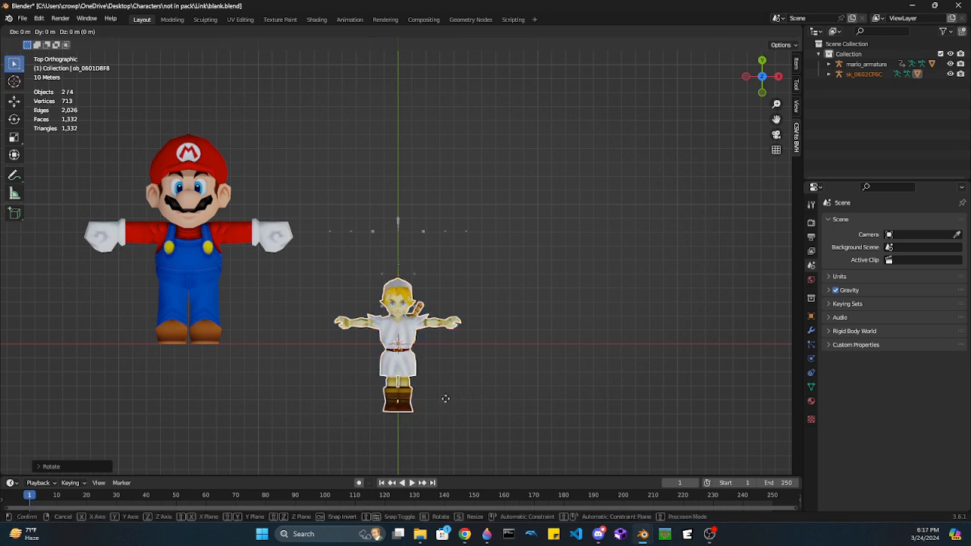
key("y")
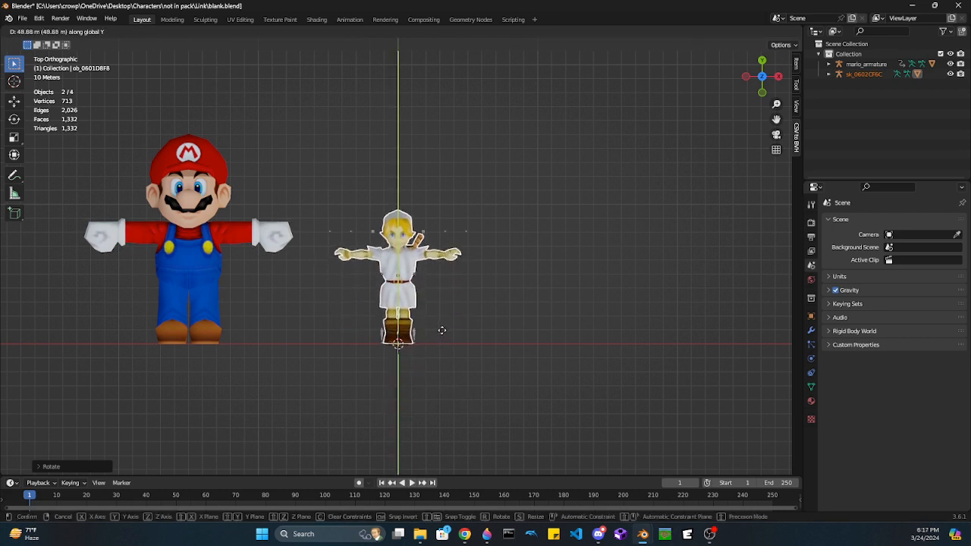
left_click(442, 331)
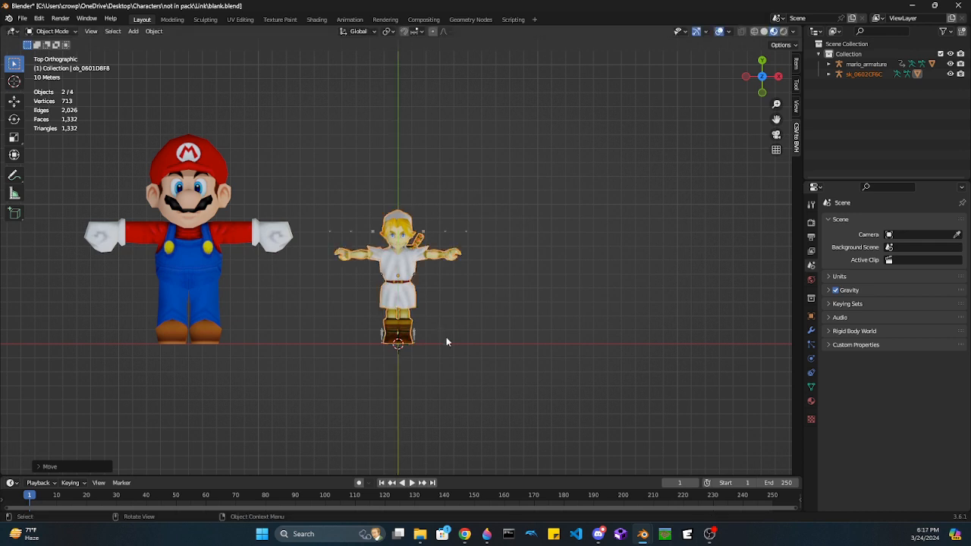
key("s")
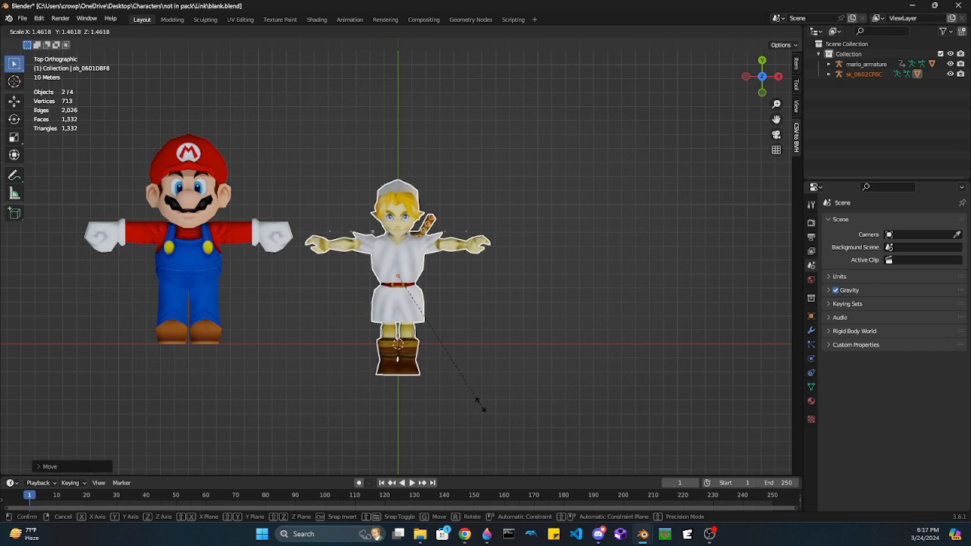
left_click(475, 397)
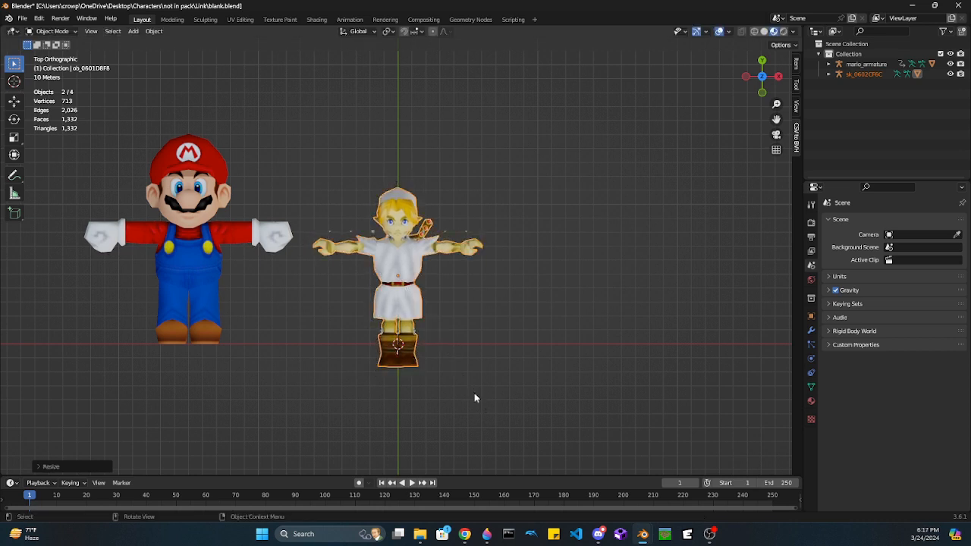
Step: Raise the enlarged Link model along Y until its feet meet the X axis, and shrink it slightly towards the Mario armature's proportions
key("g")
key("y")
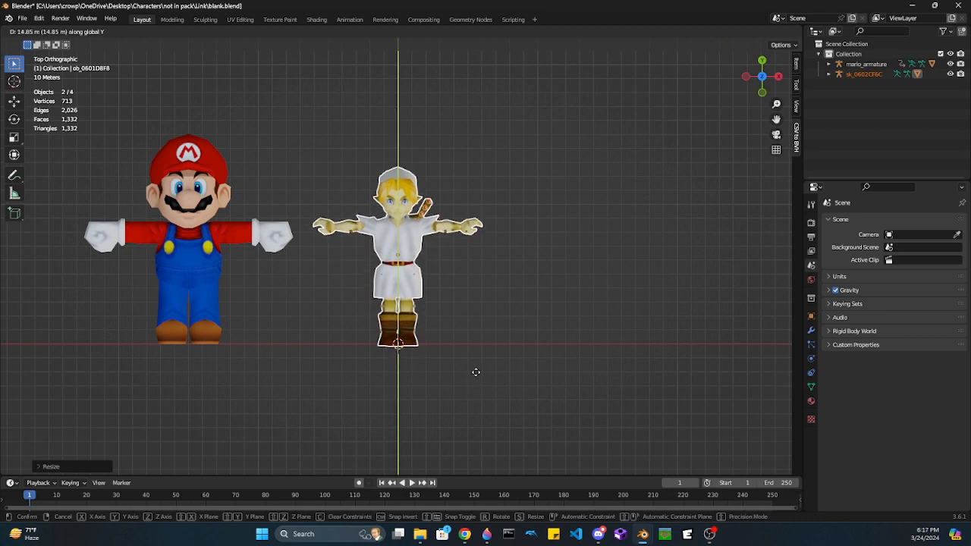
left_click(477, 373)
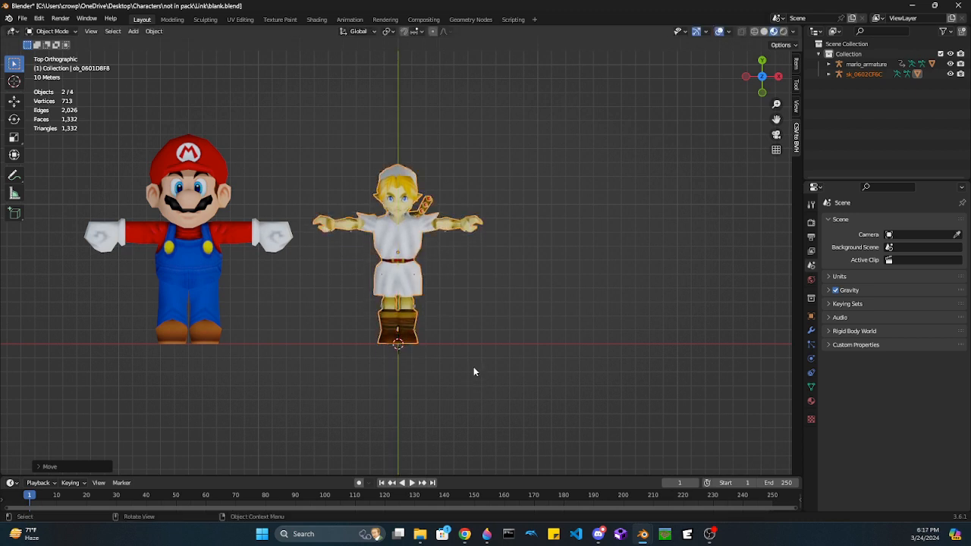
key("s")
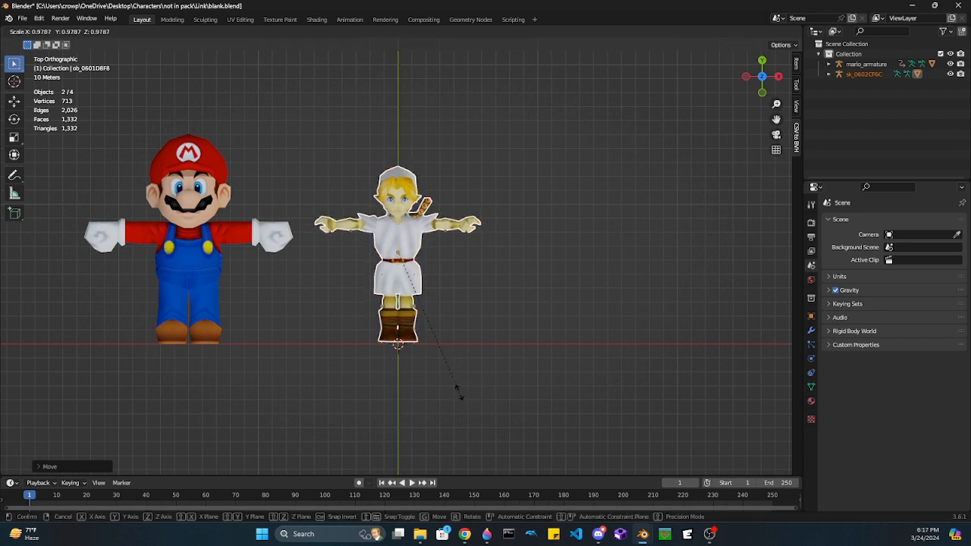
left_click(455, 384)
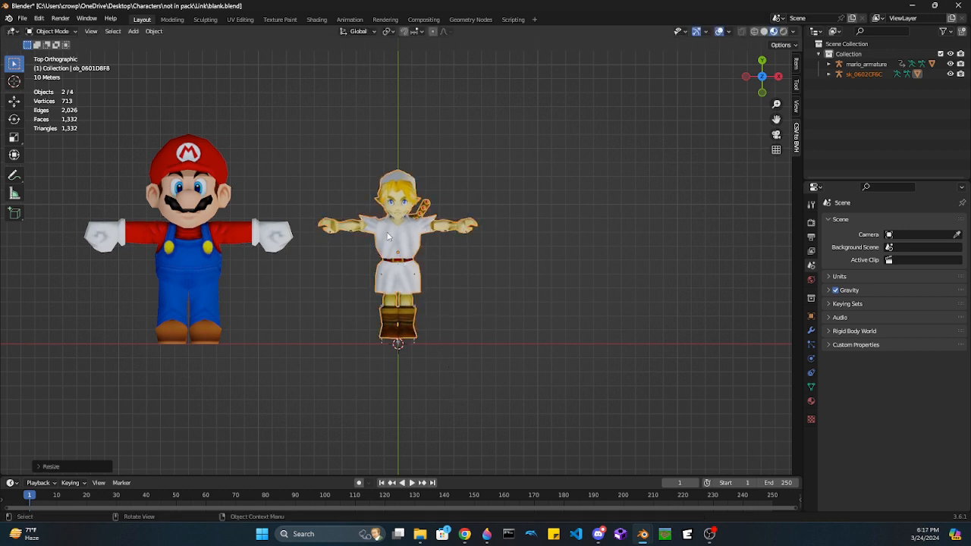
Step: Lower the Link model and its armature about 4 m along Y so the feet rest on the X axis
key("g")
key("y")
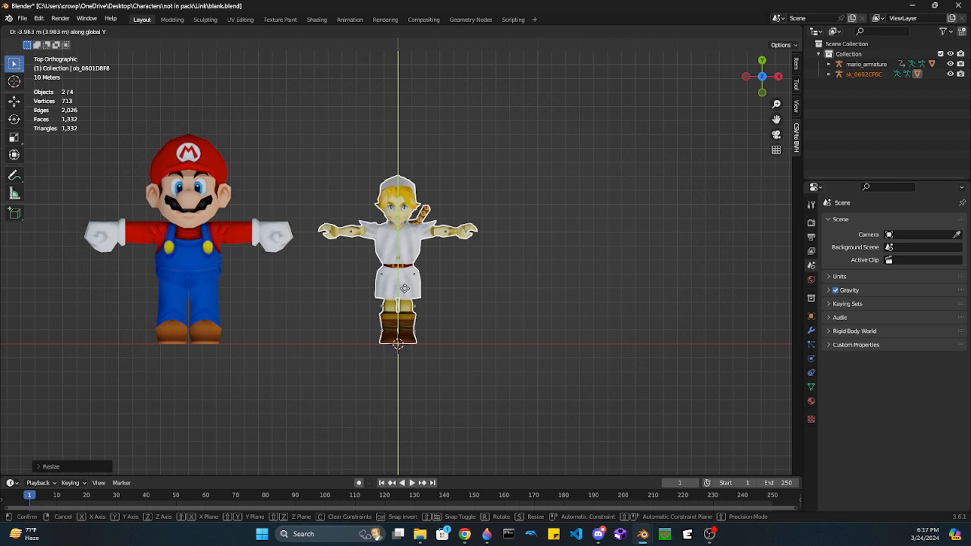
left_click(404, 289)
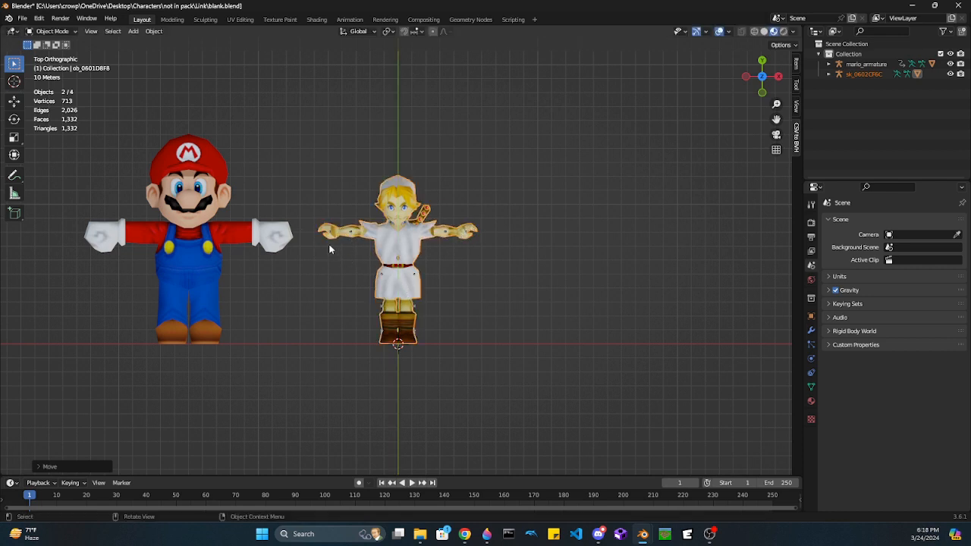
scroll(330, 249, "up", 4)
mouse_move(347, 256)
middle_mouse_down()
mouse_move(360, 222)
mouse_move(347, 256)
middle_mouse_up()
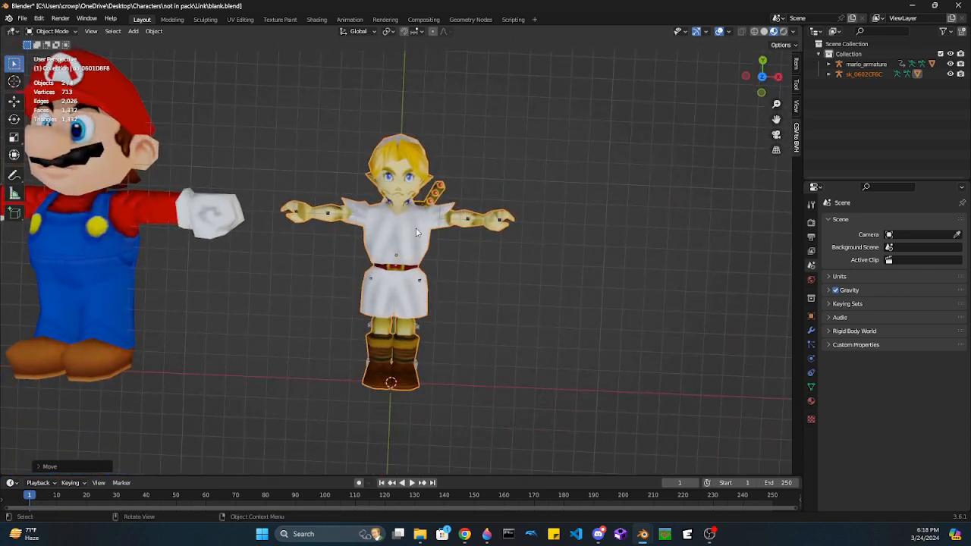
key("Tab")
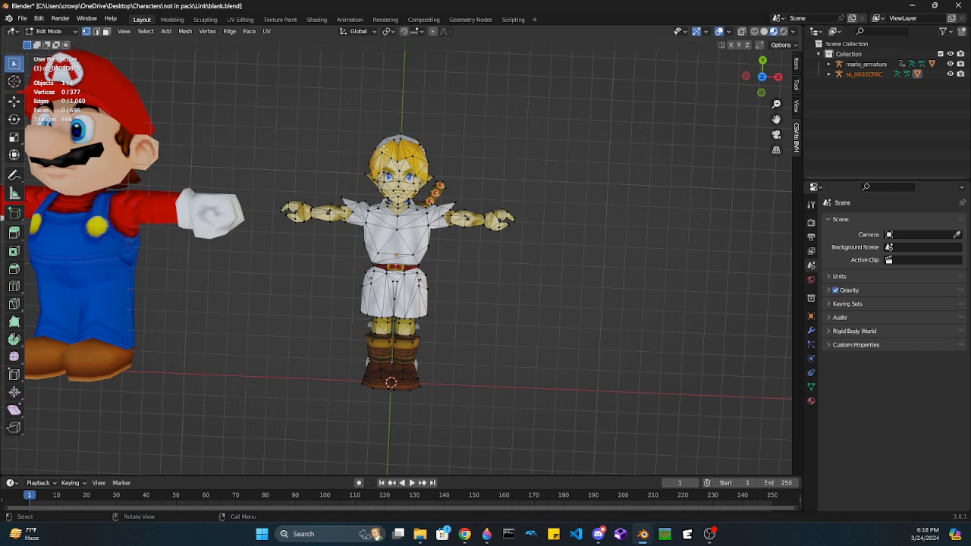
key("Tab")
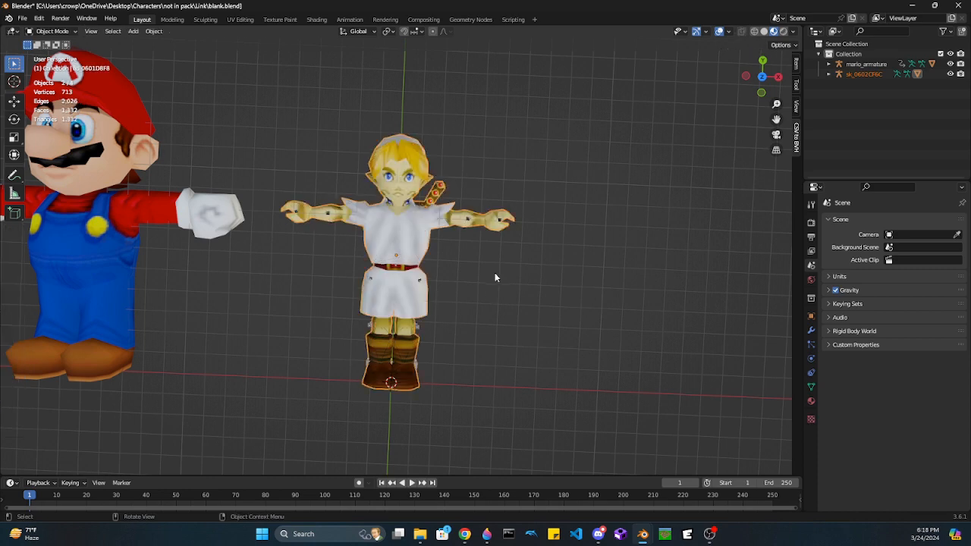
middle_click_drag(495, 272, 456, 307)
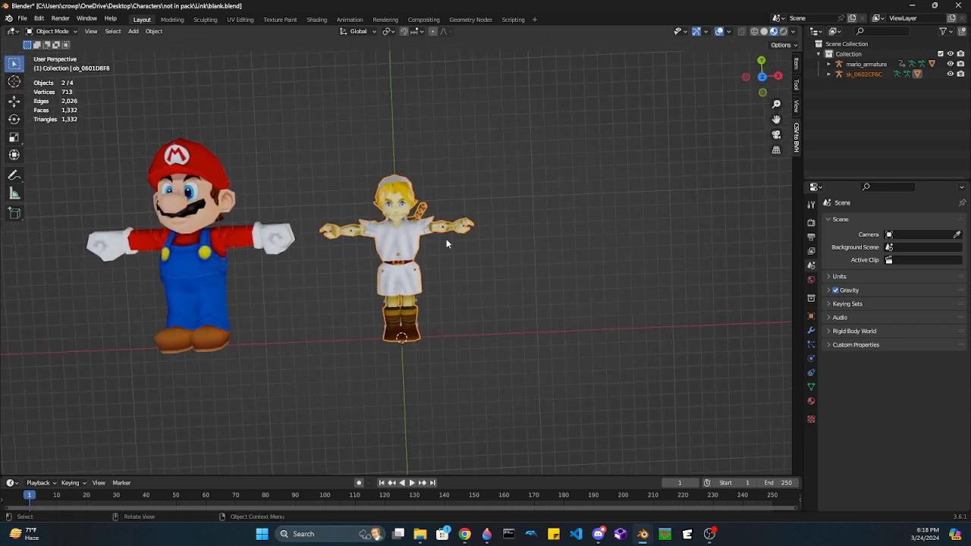
scroll(436, 292, "up", 2)
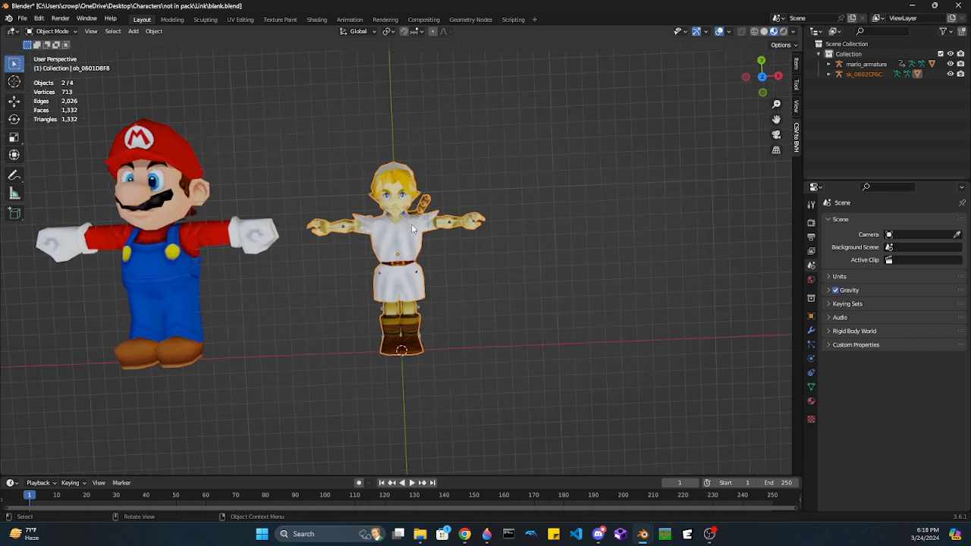
Step: Move only the Link mesh object 150 m along X, away from its armature
left_click(556, 293)
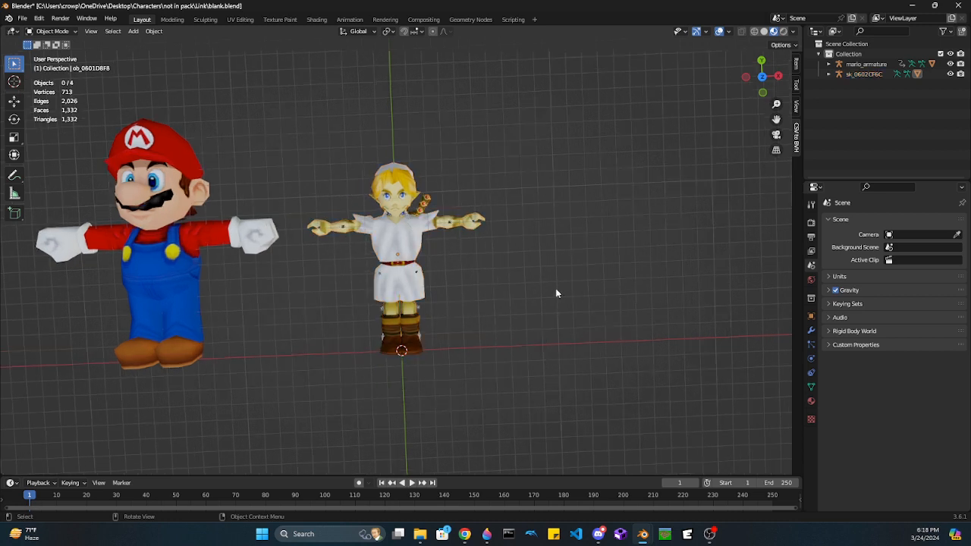
left_click(409, 240)
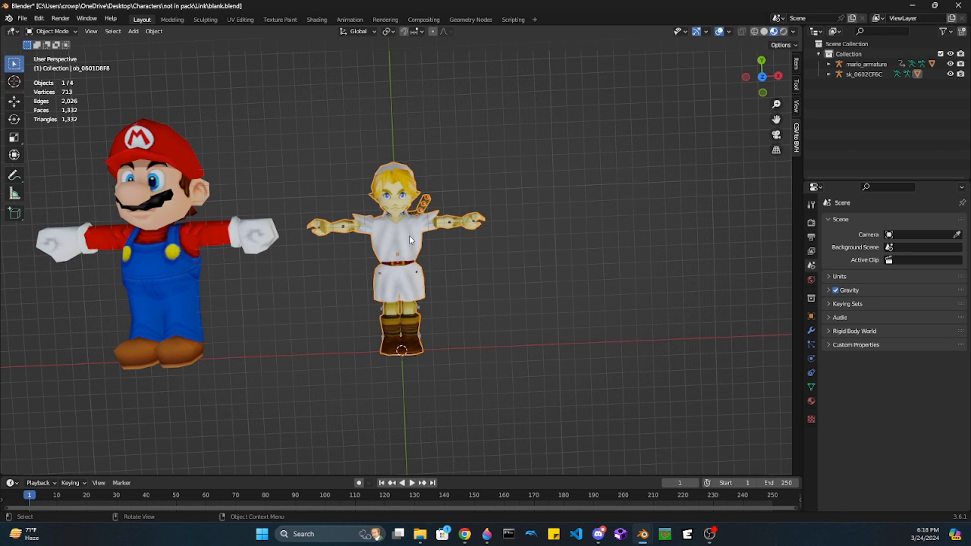
key("g")
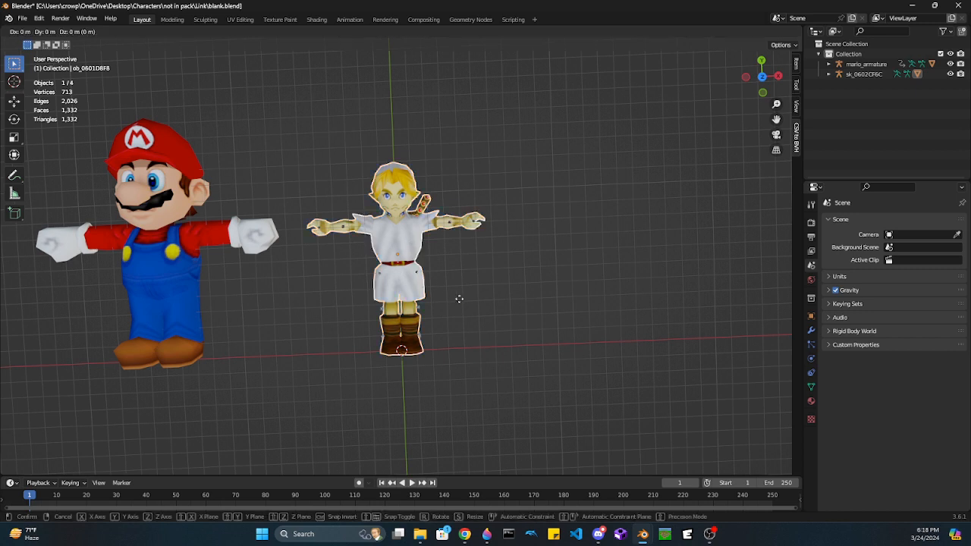
type("x150")
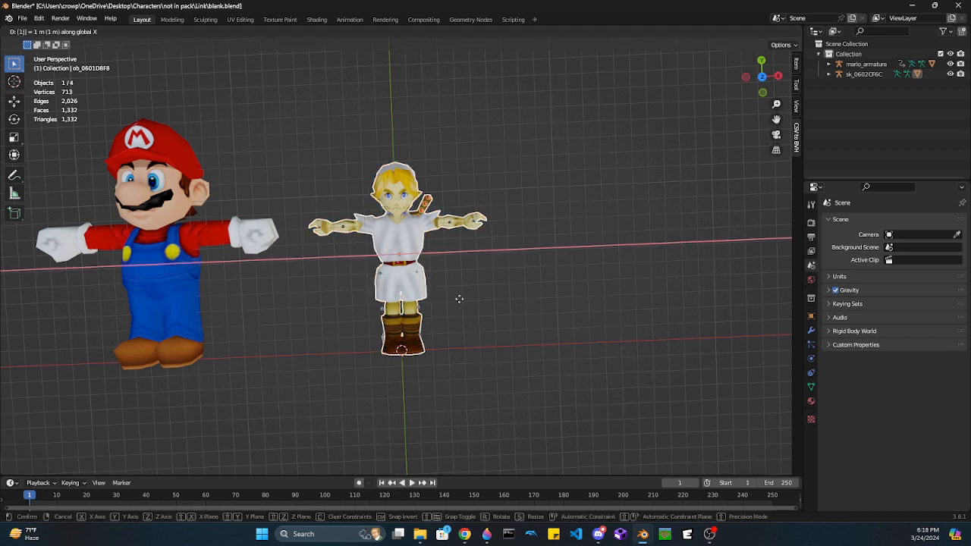
key("Return")
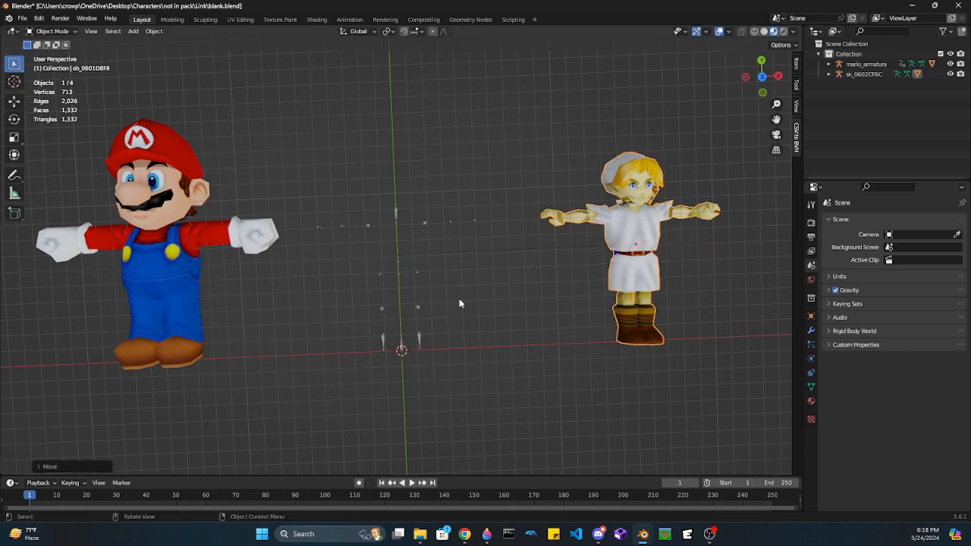
mouse_move(501, 322)
middle_mouse_down()
mouse_move(489, 322)
mouse_move(504, 320)
middle_mouse_up()
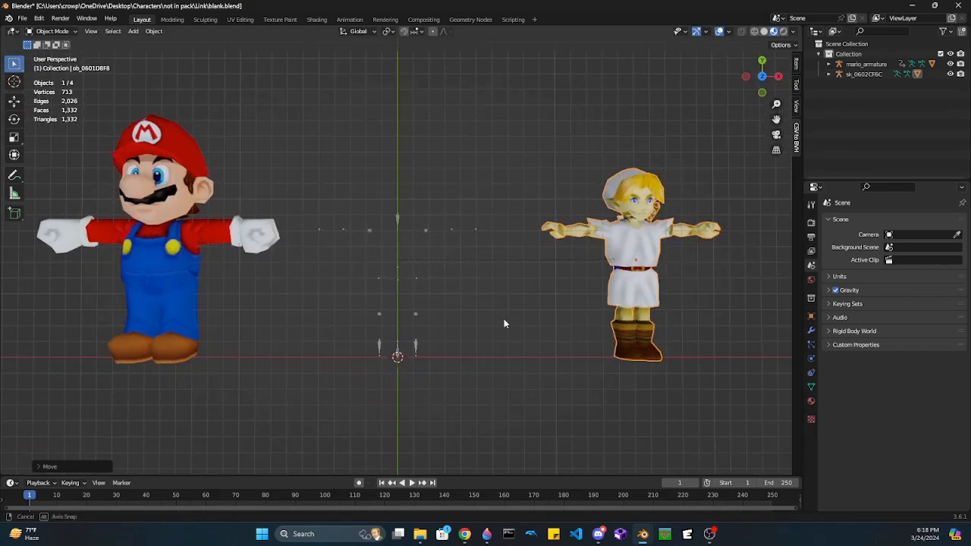
Step: In Edit Mode, move all of the Link mesh's vertices -150 m along X, back onto its armature, and return to Object Mode
left_click(630, 248)
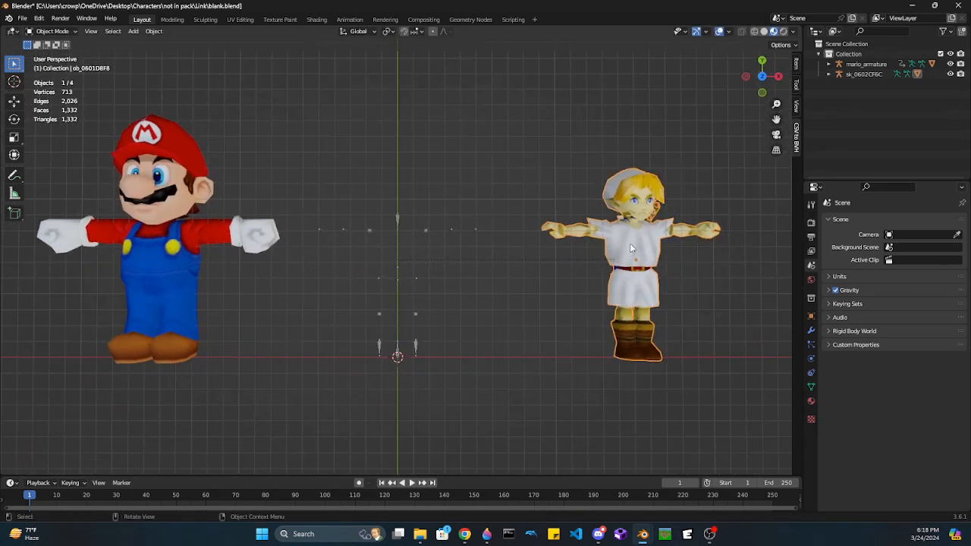
key("Tab")
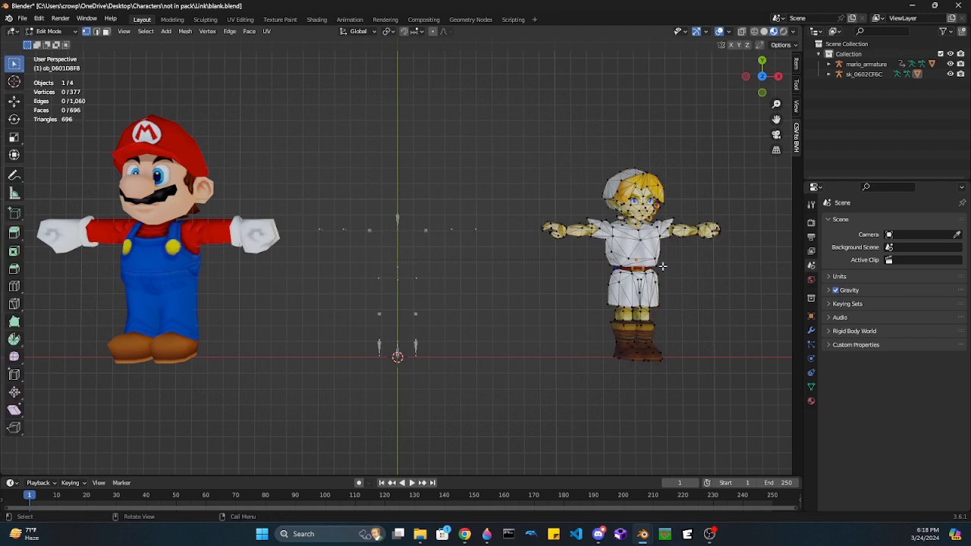
key("a")
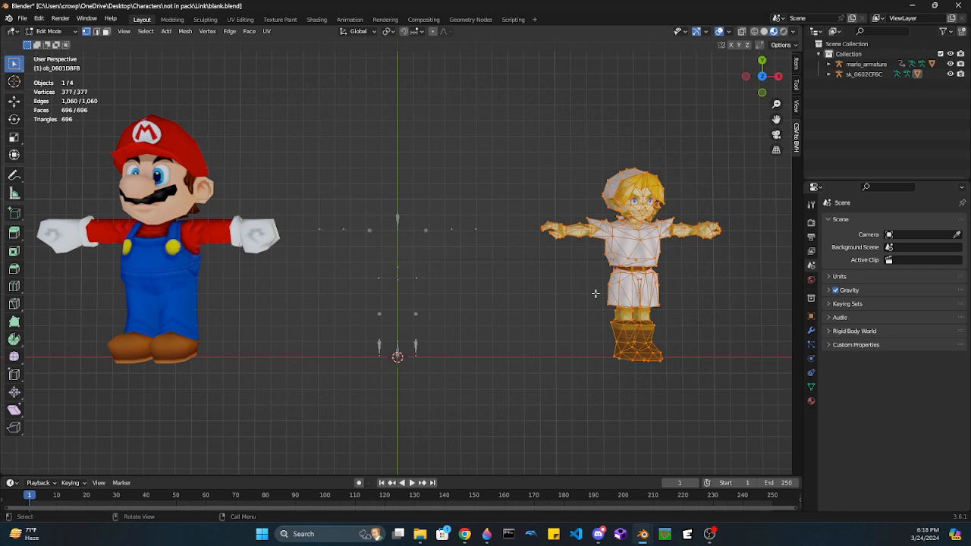
key("g")
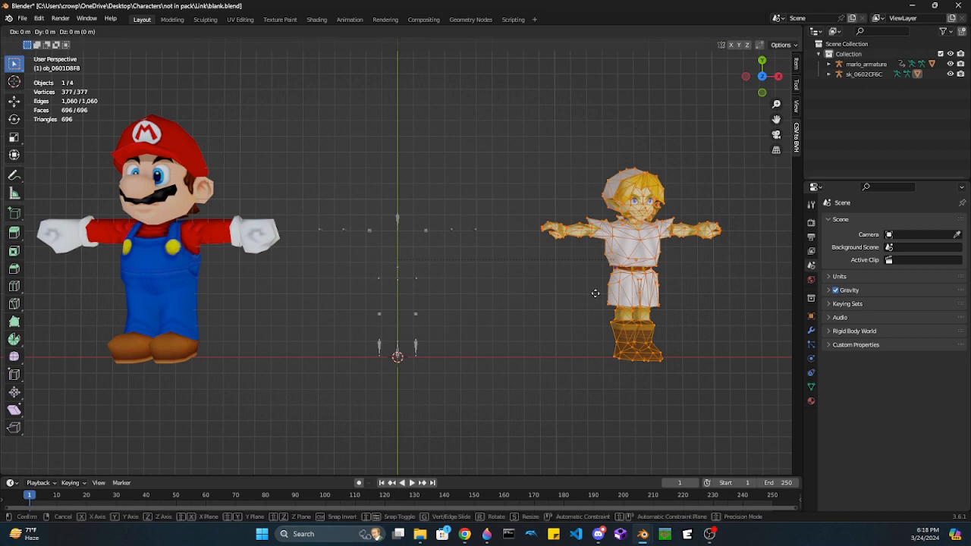
type("x: [-150")
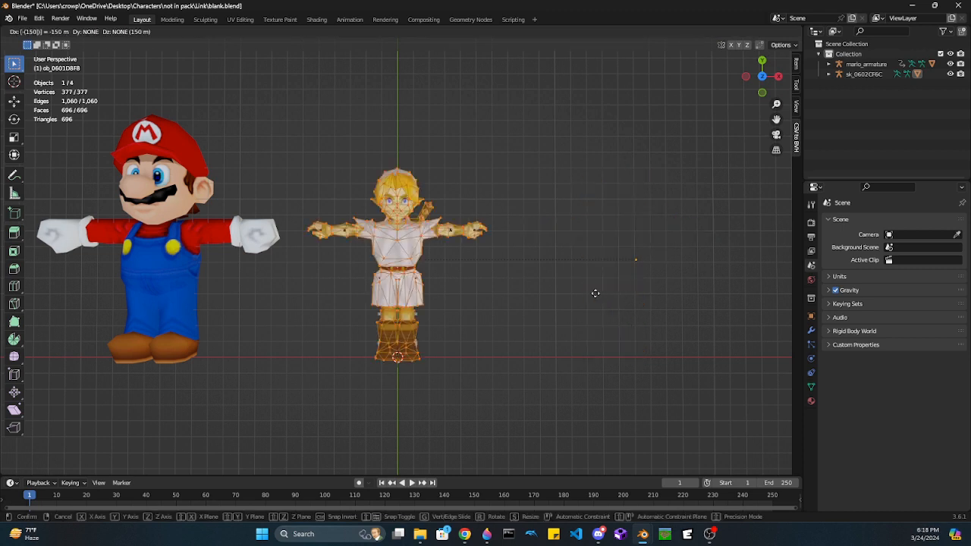
key("Return")
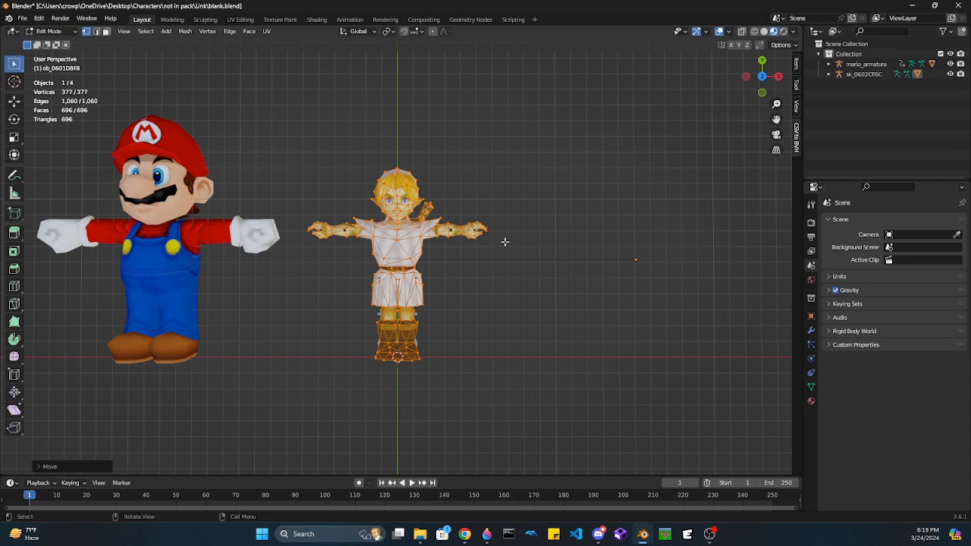
key("Tab")
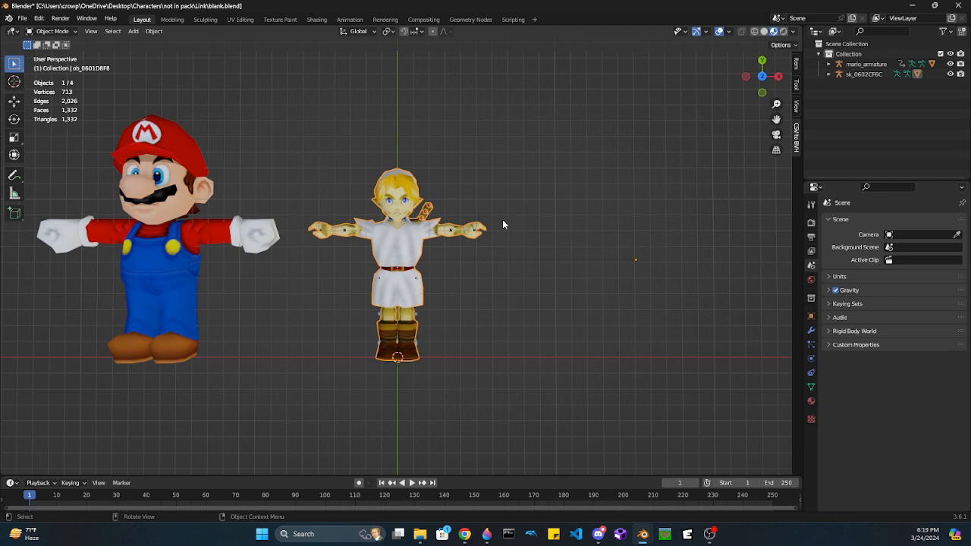
Step: Rename the Link mesh's UV map to "UV 0"
left_click(829, 75)
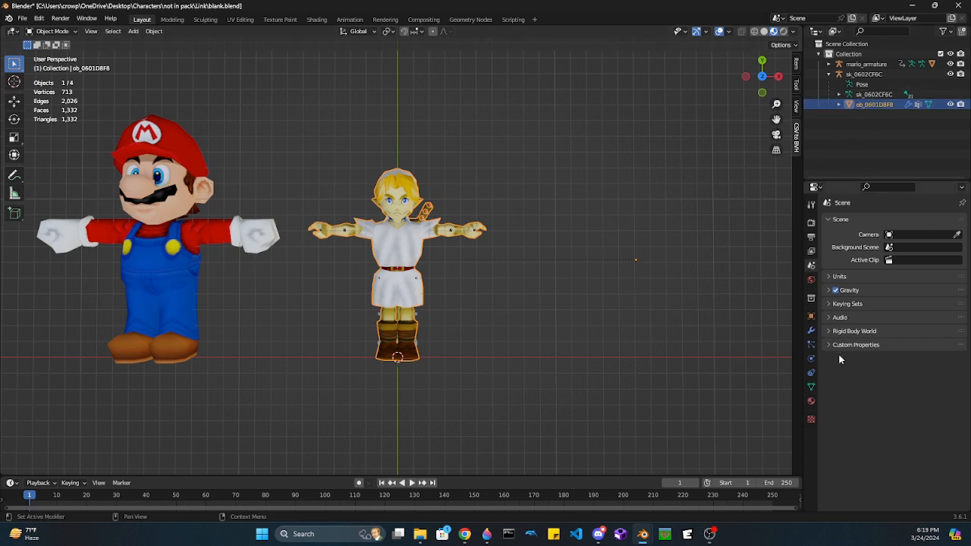
left_click(812, 389)
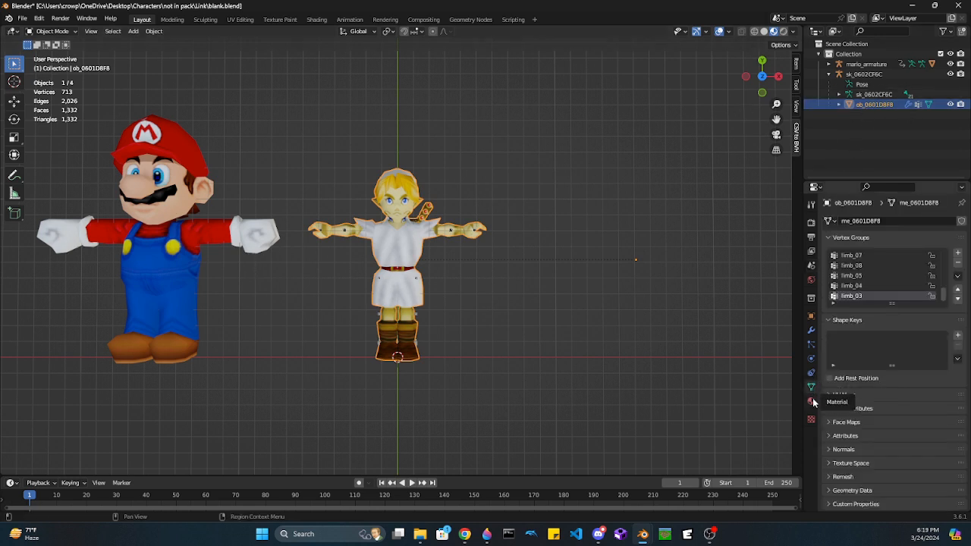
left_click(812, 403)
left_click(812, 420)
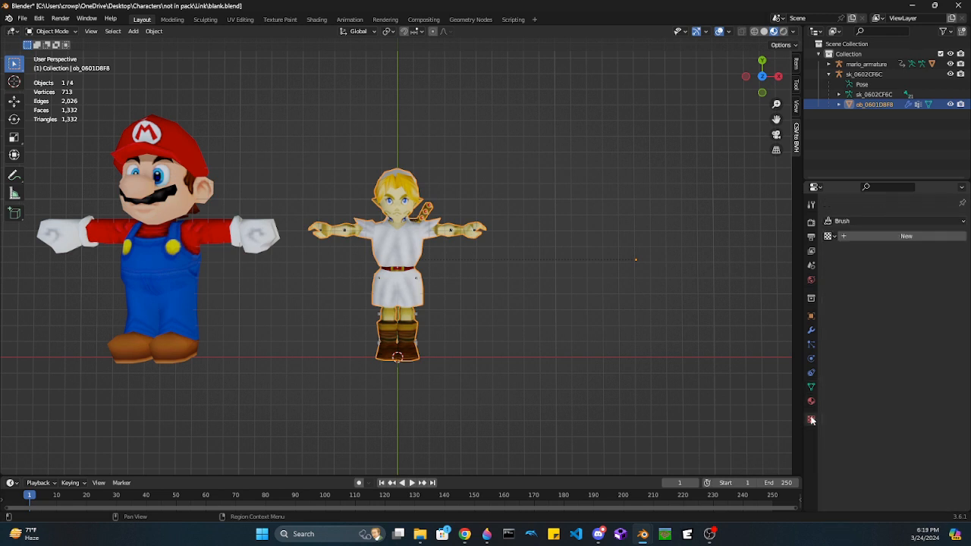
left_click(812, 402)
scroll(850, 356, "down", 10)
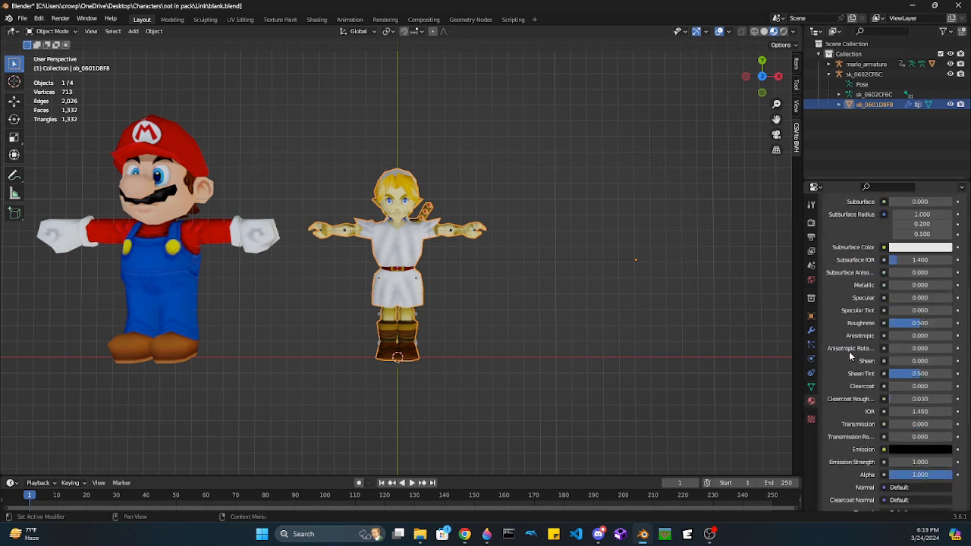
scroll(851, 356, "down", 3)
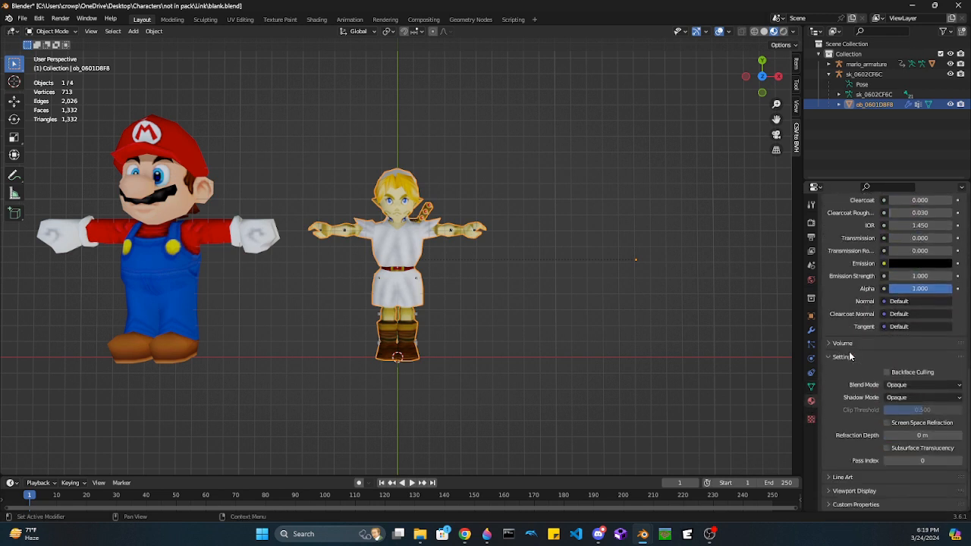
left_click(811, 387)
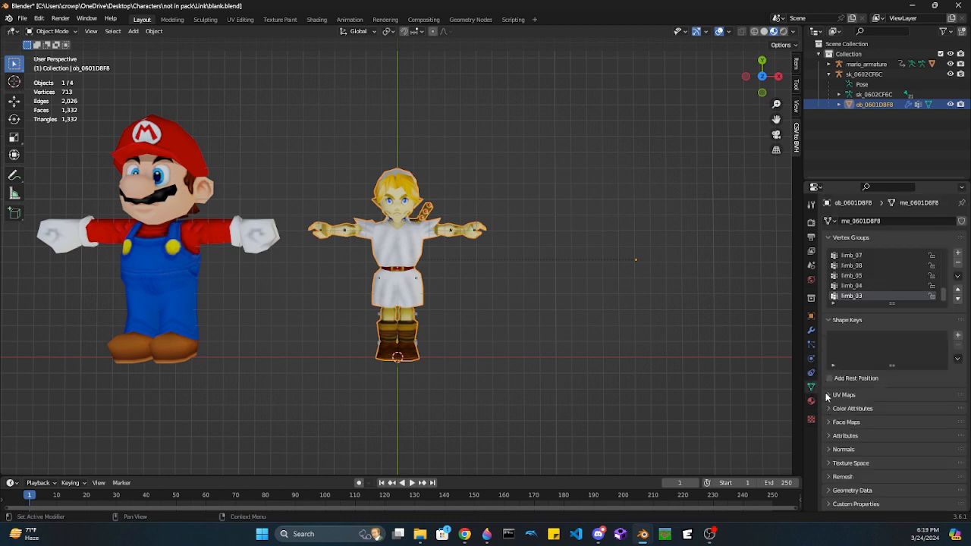
left_click(829, 395)
double_click(913, 413)
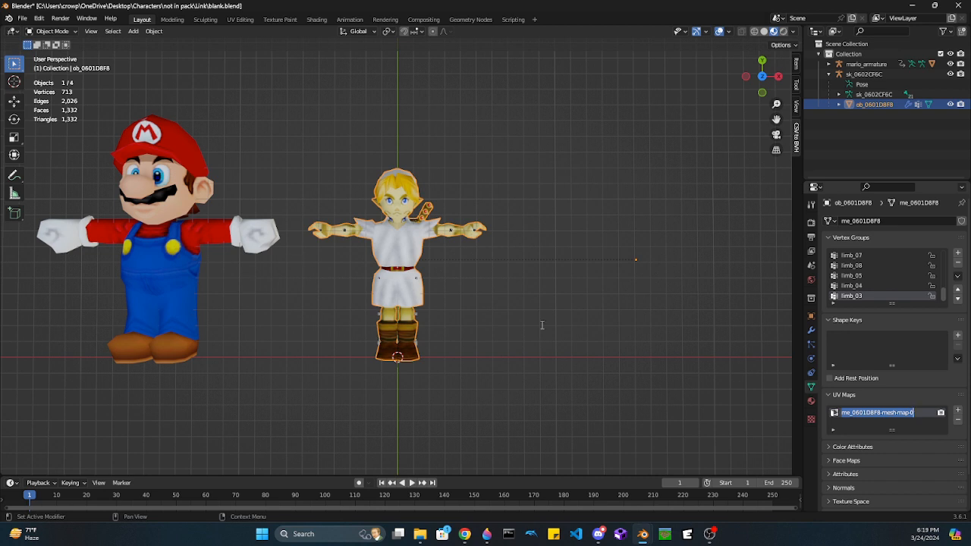
type("UV0")
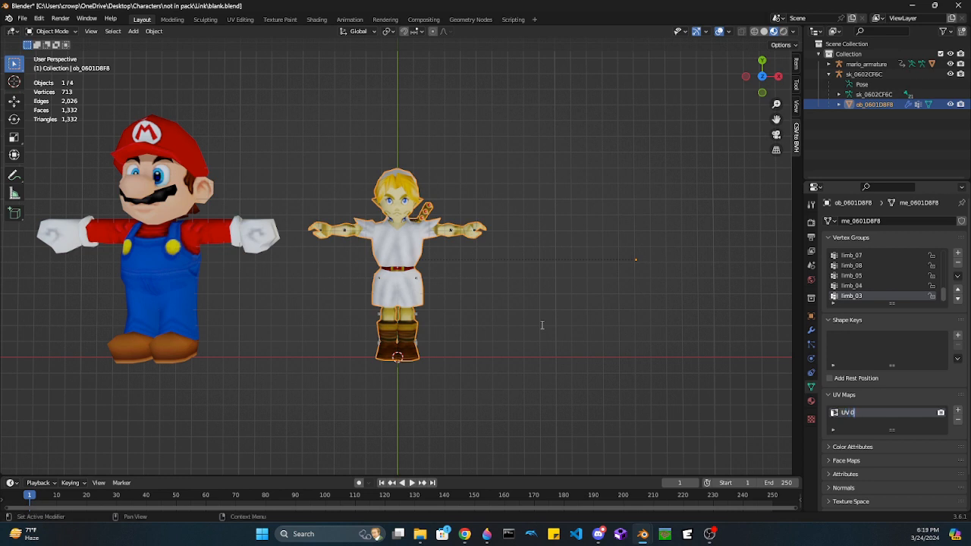
key("Return")
Step: Join the Link mesh into the Mario mesh, with Mario as the active object
left_click(205, 236)
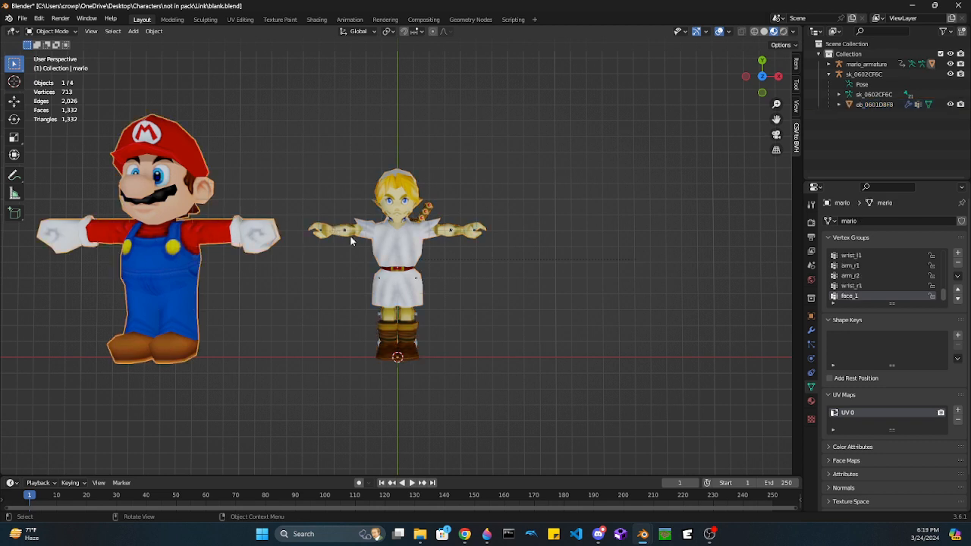
left_click(393, 248)
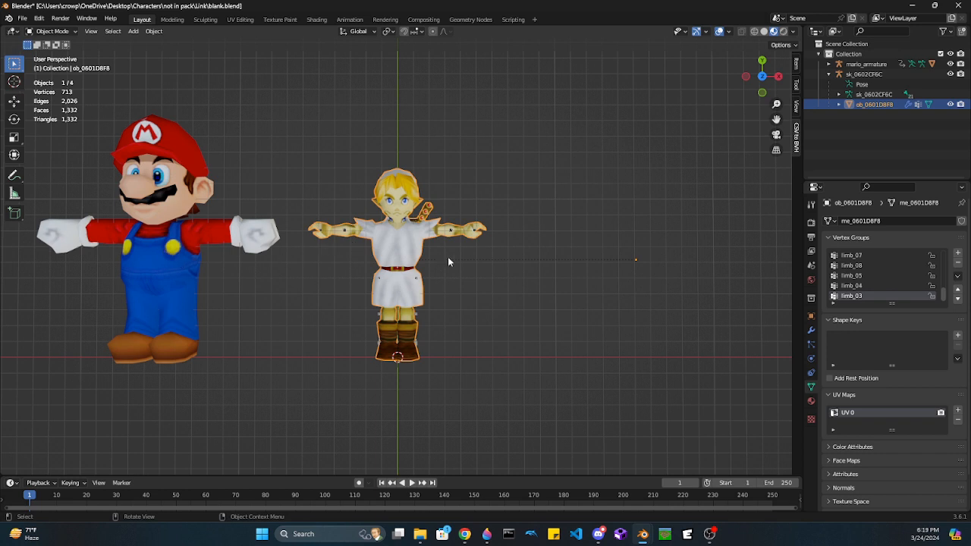
left_click(174, 253, "shift")
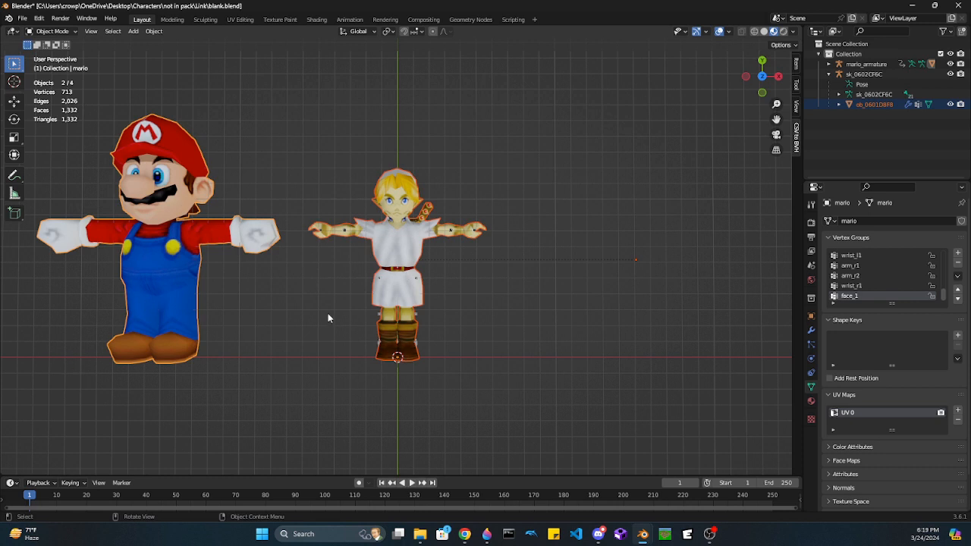
key("ctrl+j")
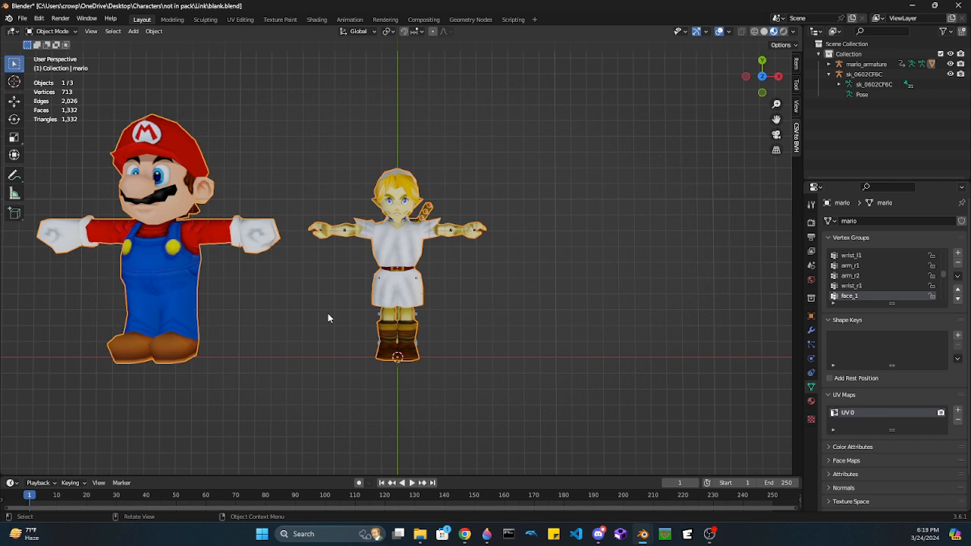
Step: Delete the leftover Link armature sk_0602CF6C and select the joined mario mesh
left_click(864, 74)
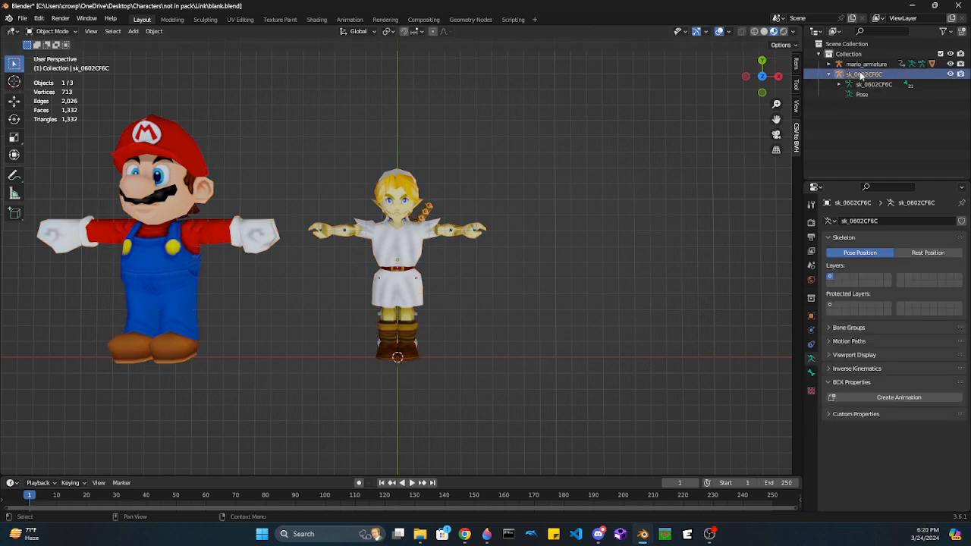
key("Delete")
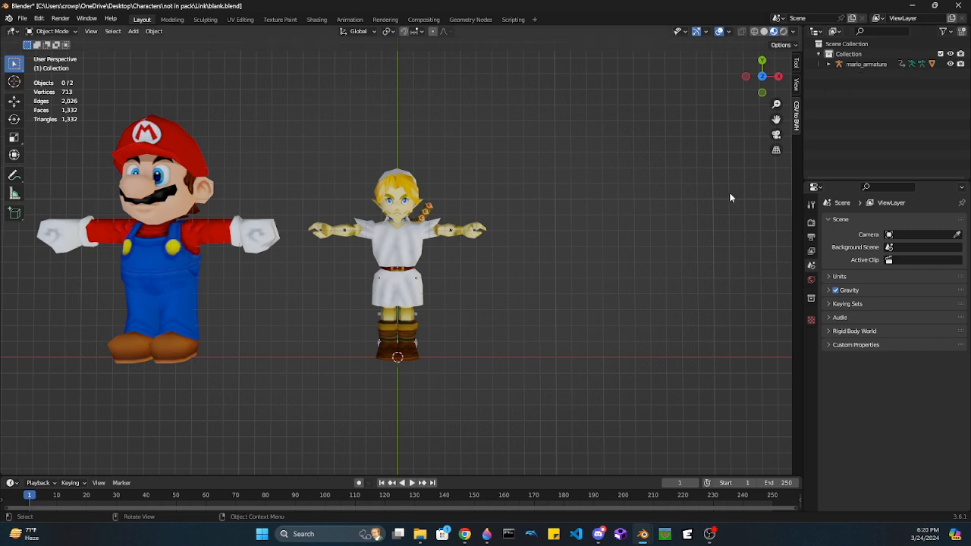
left_click(410, 248)
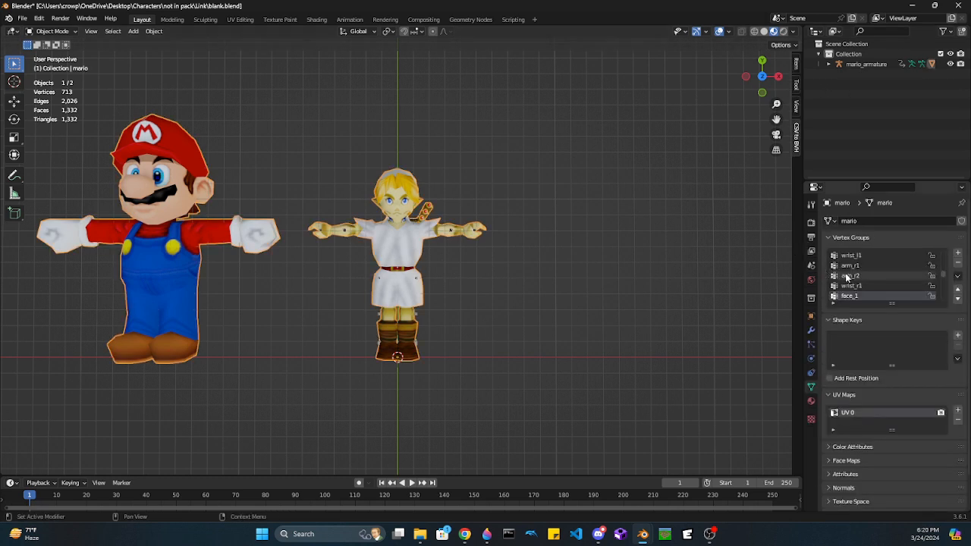
Step: Examine the joined mario mesh's vertex group list, from mario_all_root through to the imported limb groups
scroll(847, 278, "down", 10)
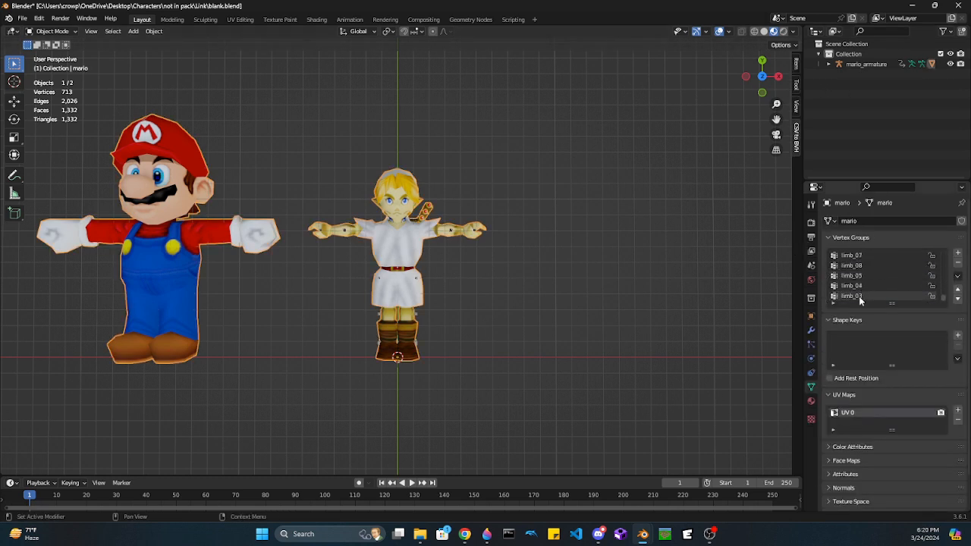
scroll(859, 301, "up", 4)
scroll(853, 292, "up", 8)
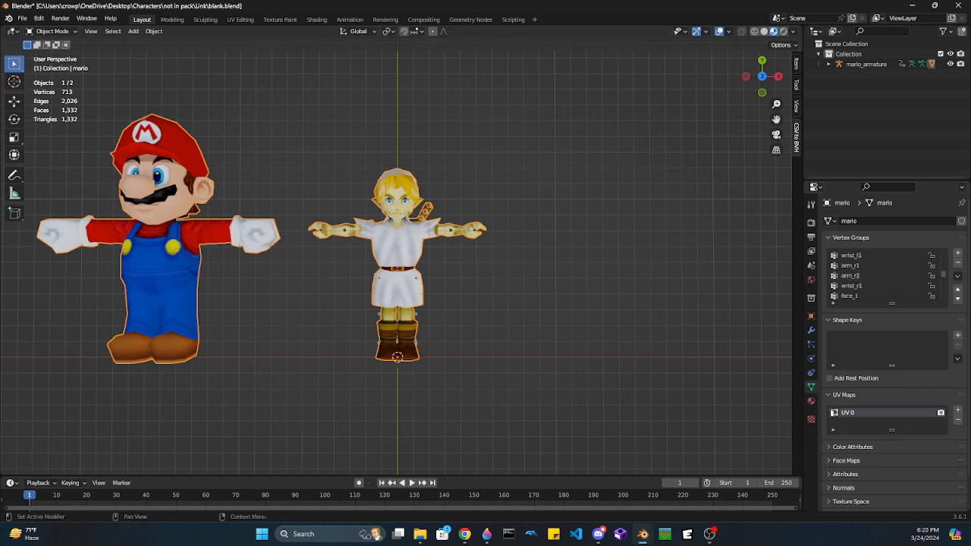
scroll(864, 283, "up", 5)
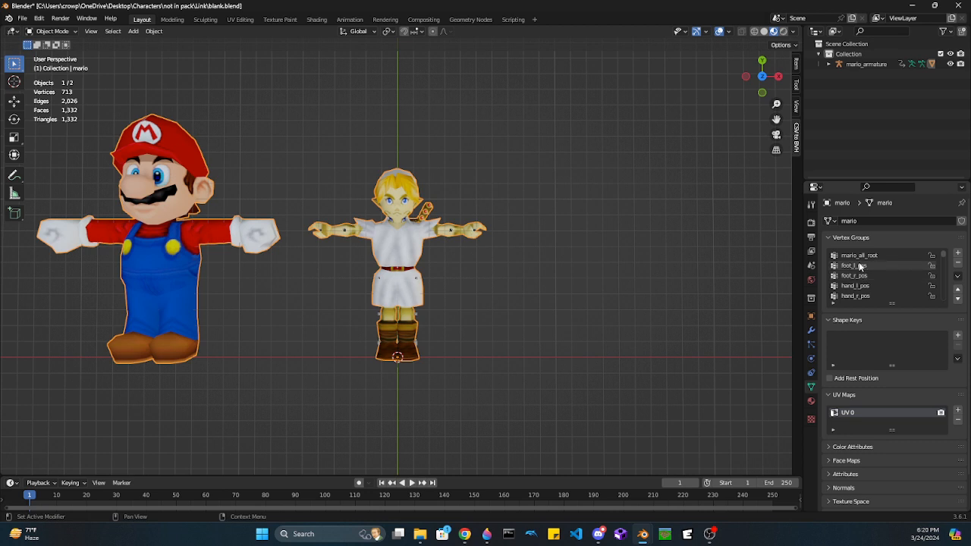
scroll(867, 258, "down", 4)
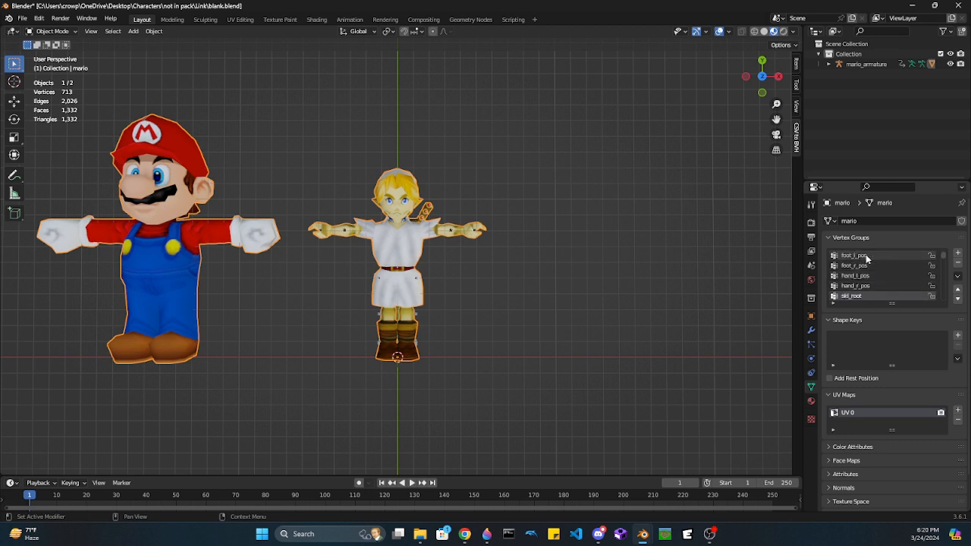
scroll(867, 258, "up", 4)
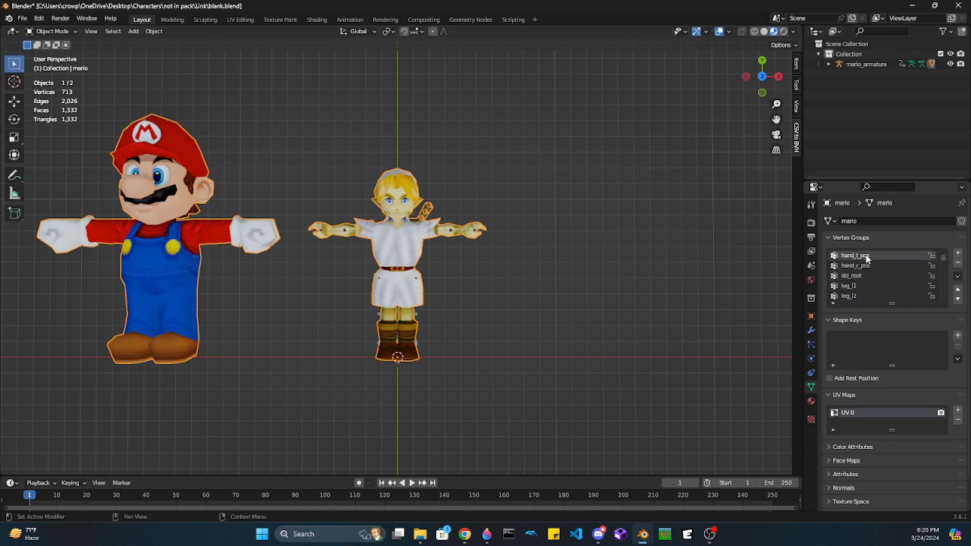
scroll(867, 259, "down", 1)
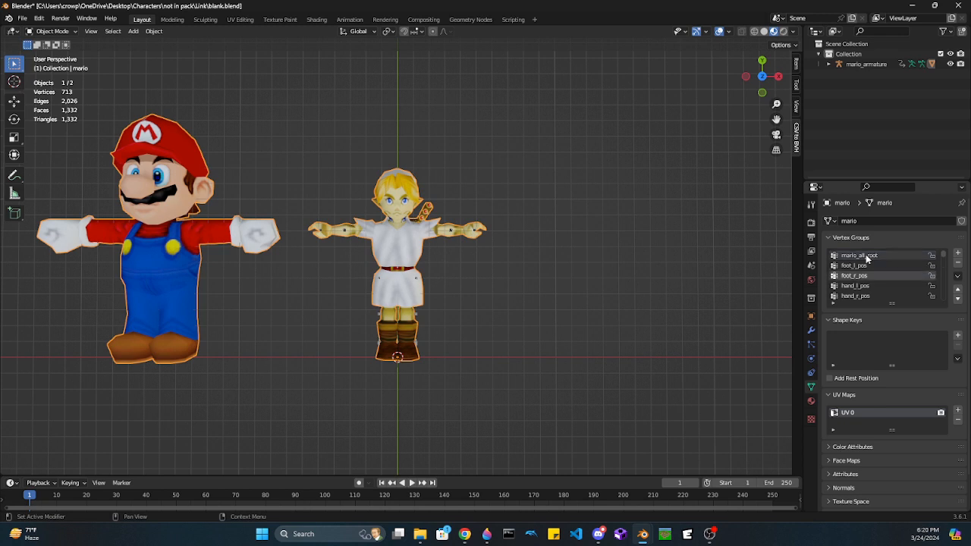
scroll(867, 258, "down", 2)
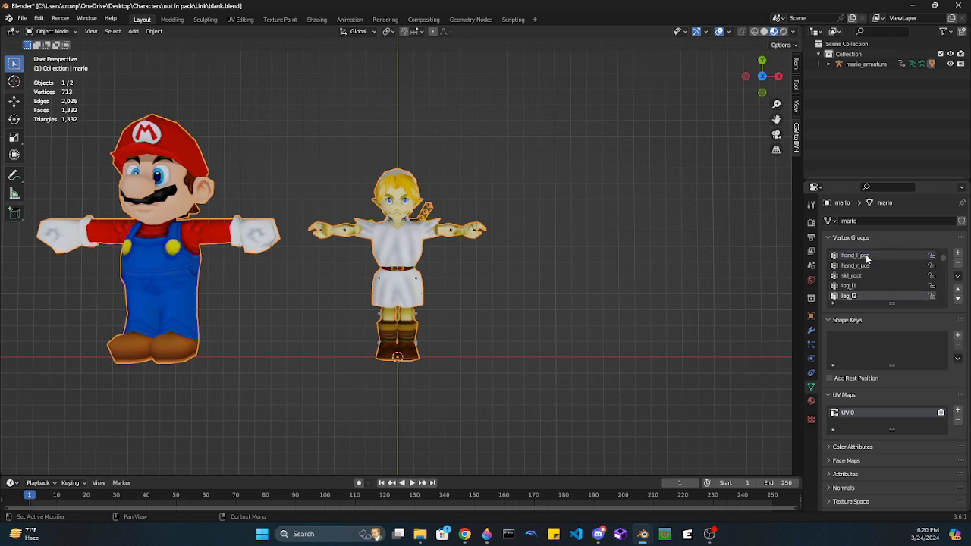
scroll(868, 259, "down", 1)
scroll(868, 259, "down", 6)
scroll(865, 254, "down", 5)
scroll(866, 254, "up", 12)
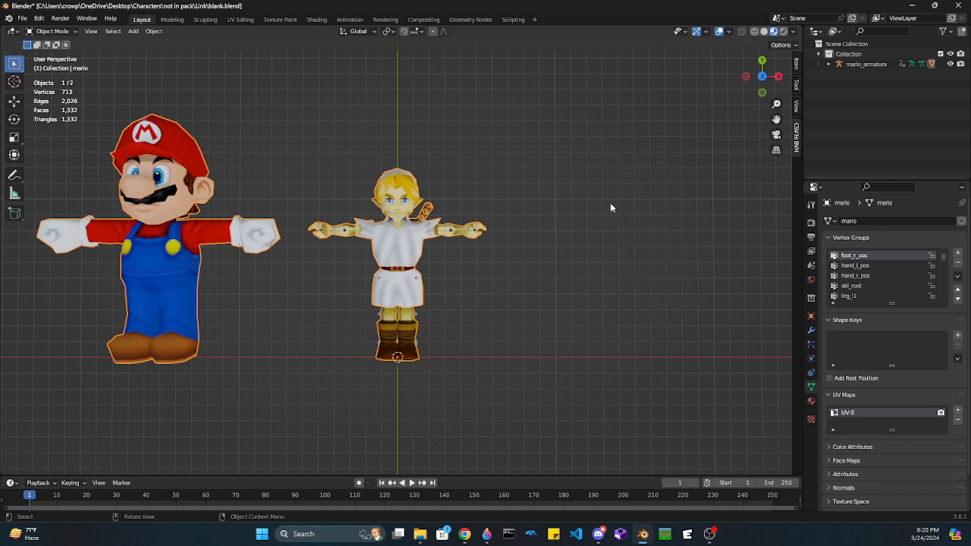
Step: Switch to GameCube File Tools and choose Mario Kart - Double Dash!! (USA).iso as the GCM to import
left_click(912, 5)
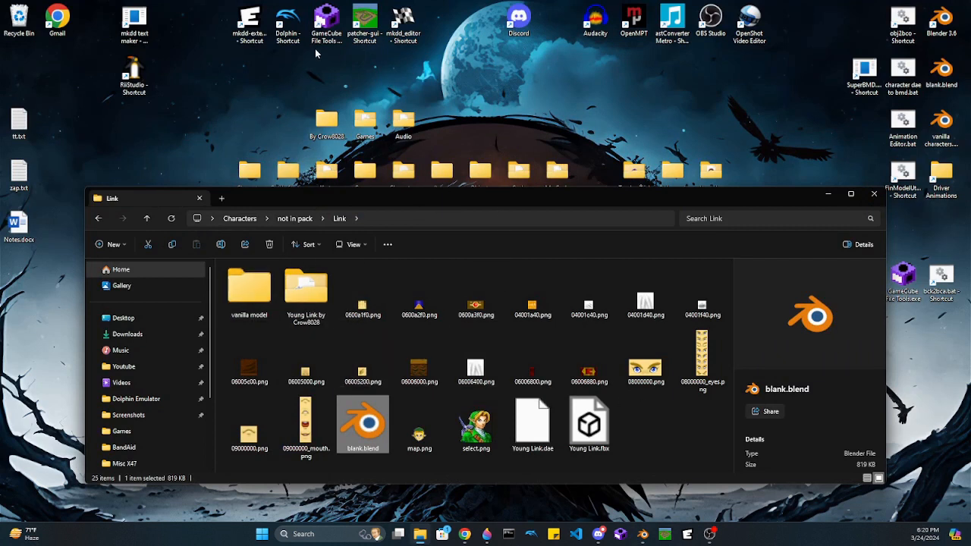
left_click(325, 10)
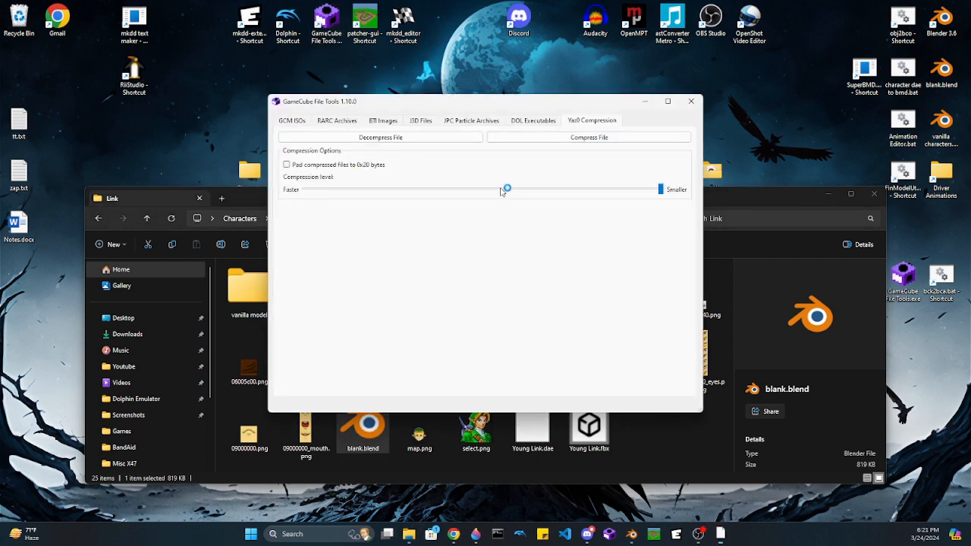
left_click(300, 120)
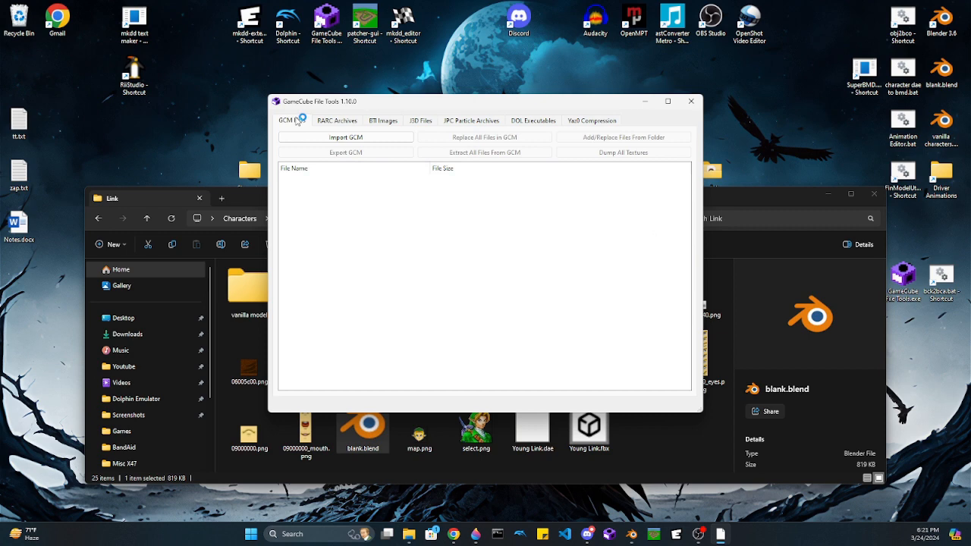
left_click(350, 136)
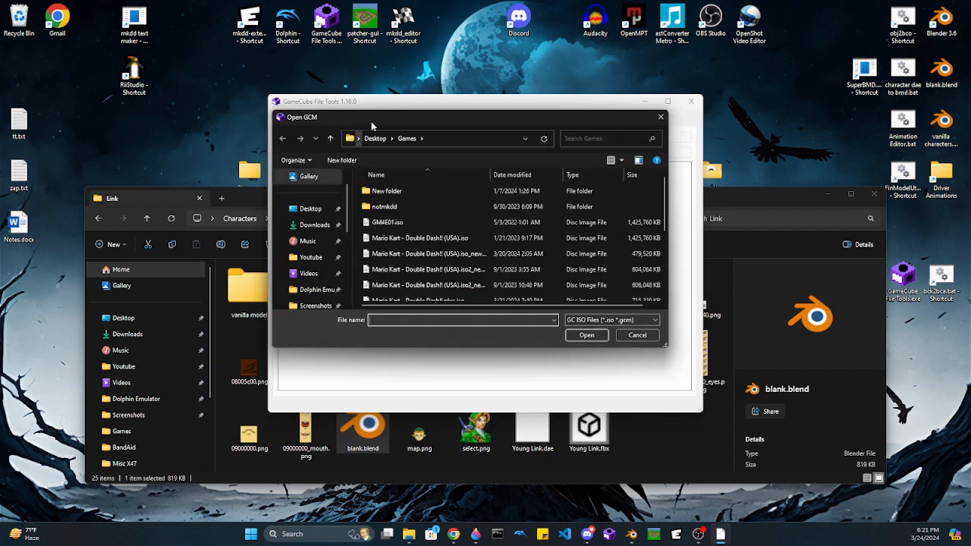
mouse_move(436, 120)
left_mouse_down()
mouse_move(439, 106)
mouse_move(447, 133)
left_mouse_up()
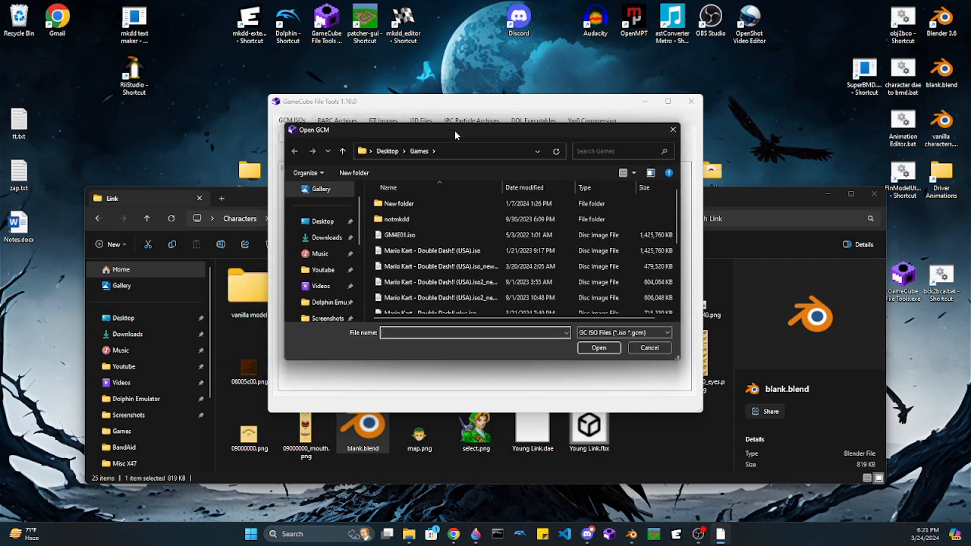
left_click(465, 251)
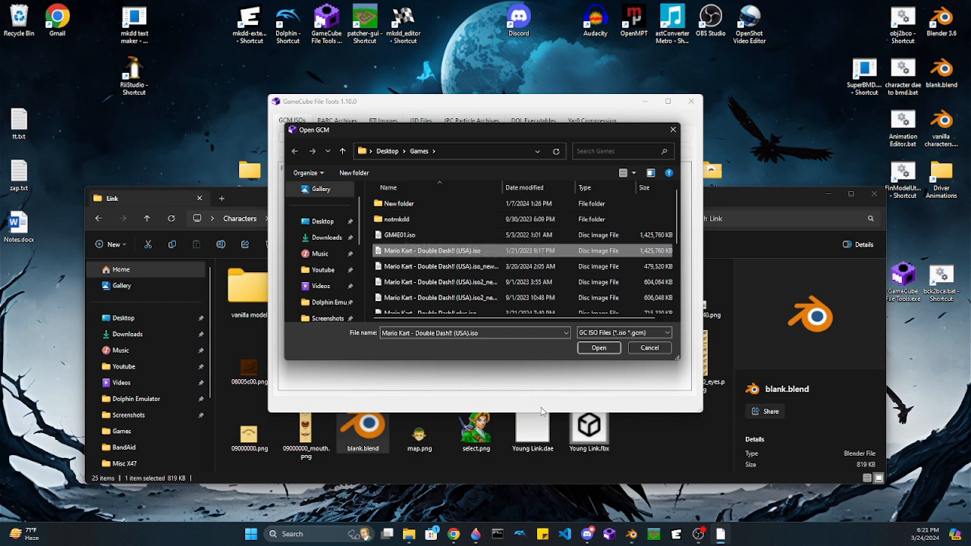
Step: Switch to Chrome and look through the Nintendo Game Cube (USA) Collection page at archive.org/details/efgamecubeusa in a new tab
mouse_move(453, 535)
left_click(493, 481)
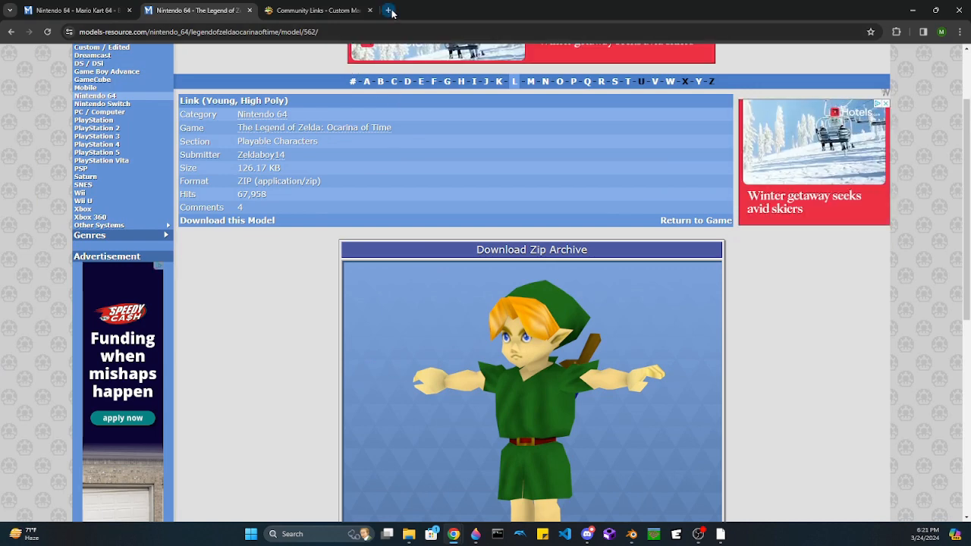
left_click(388, 9)
left_click(487, 50)
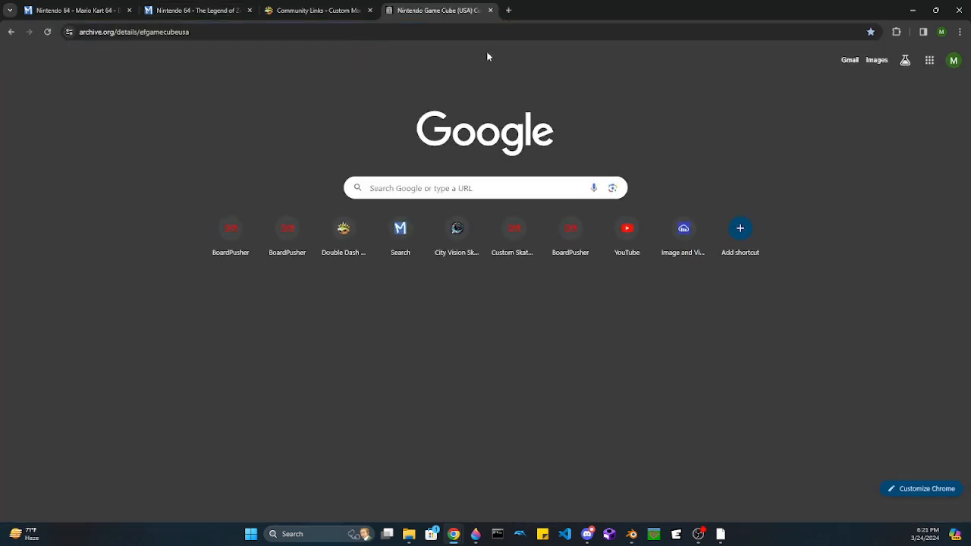
left_click(209, 32)
scroll(607, 258, "down", 4)
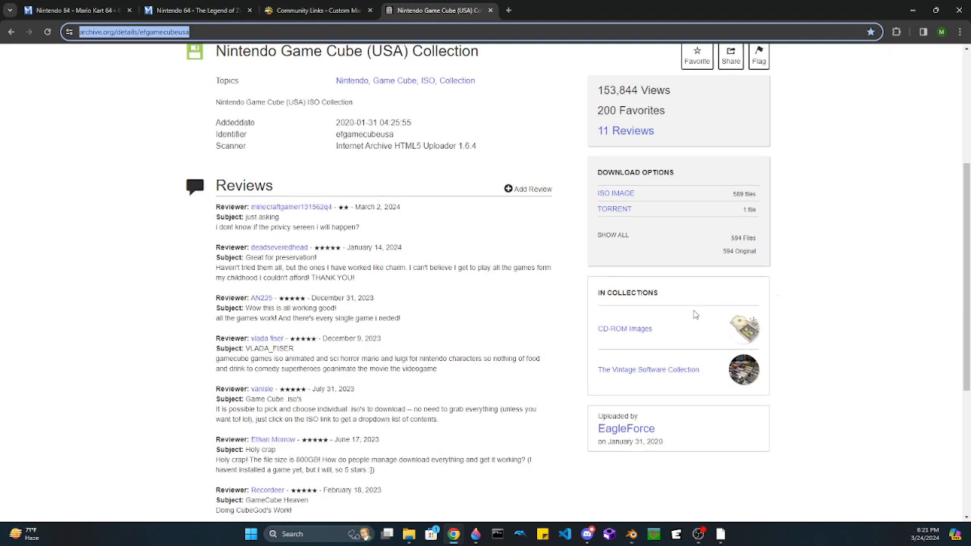
scroll(692, 303, "up", 2)
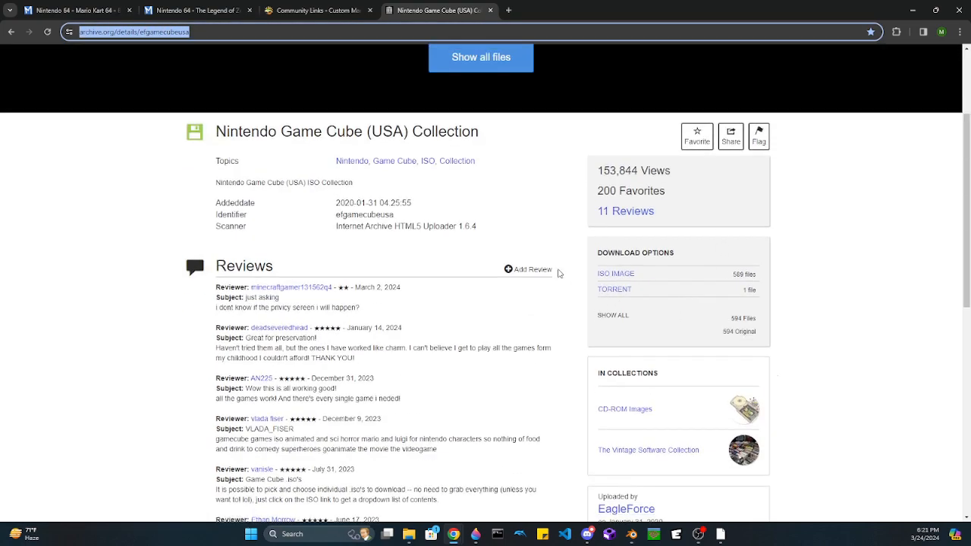
scroll(491, 180, "up", 2)
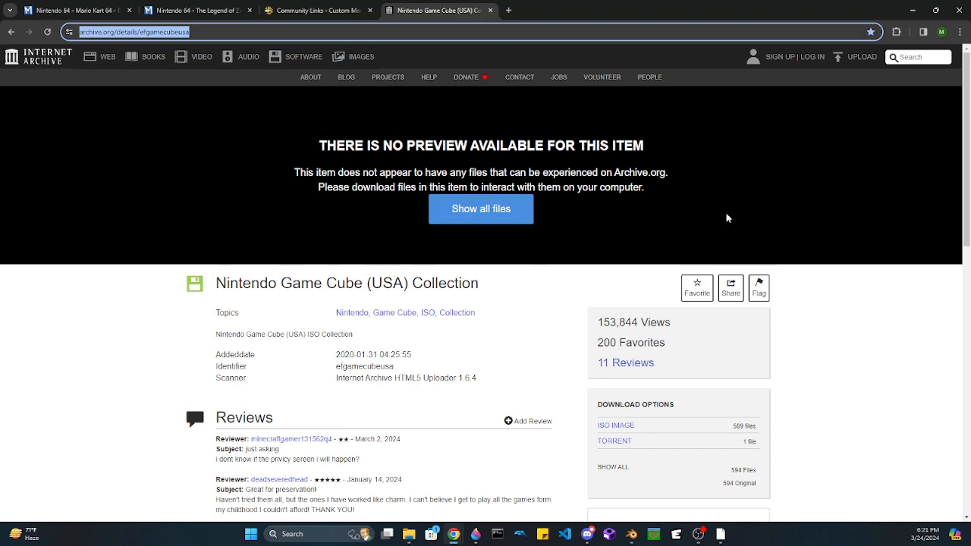
left_click(913, 11)
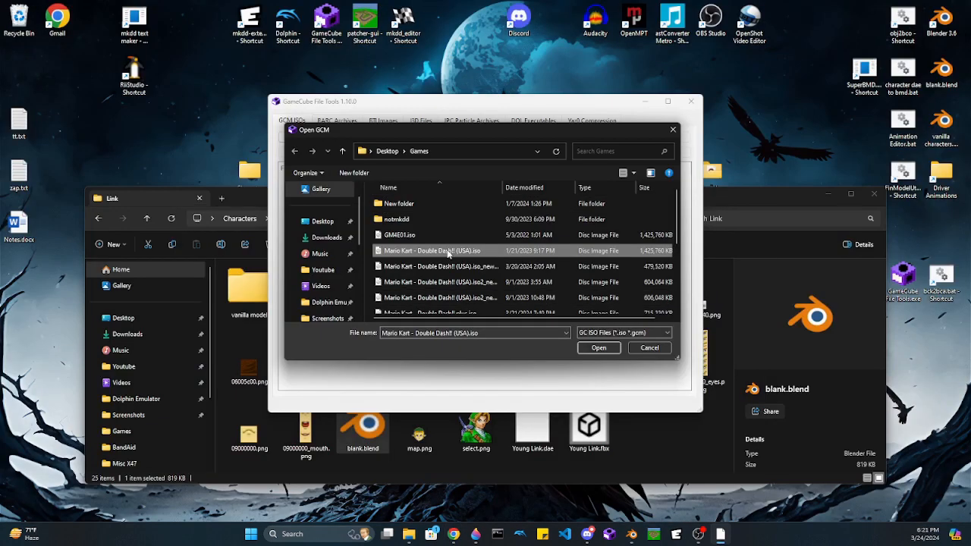
Step: Import Mario Kart - Double Dash!! (USA).iso into GameCube File Tools and open its MRAM.arc as a RARC archive
double_click(427, 253)
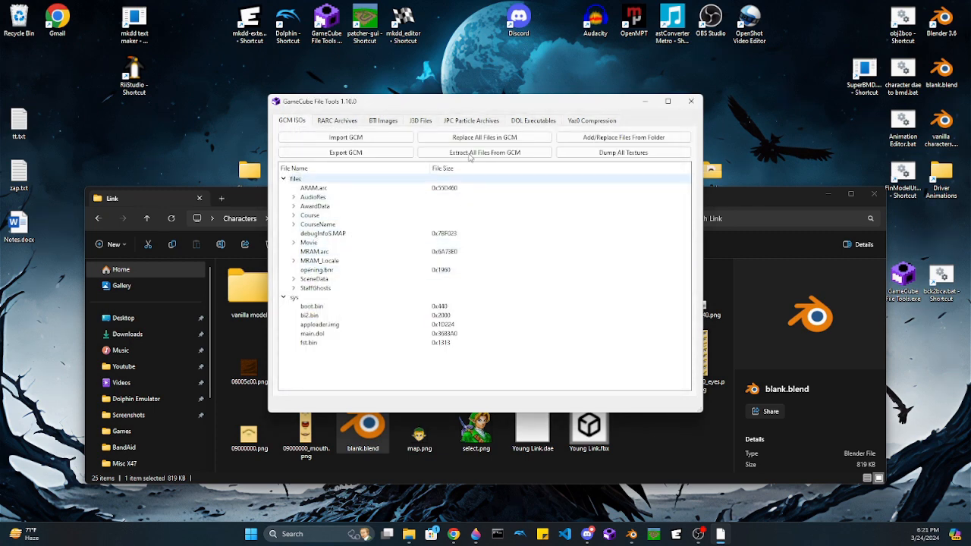
left_click(327, 253)
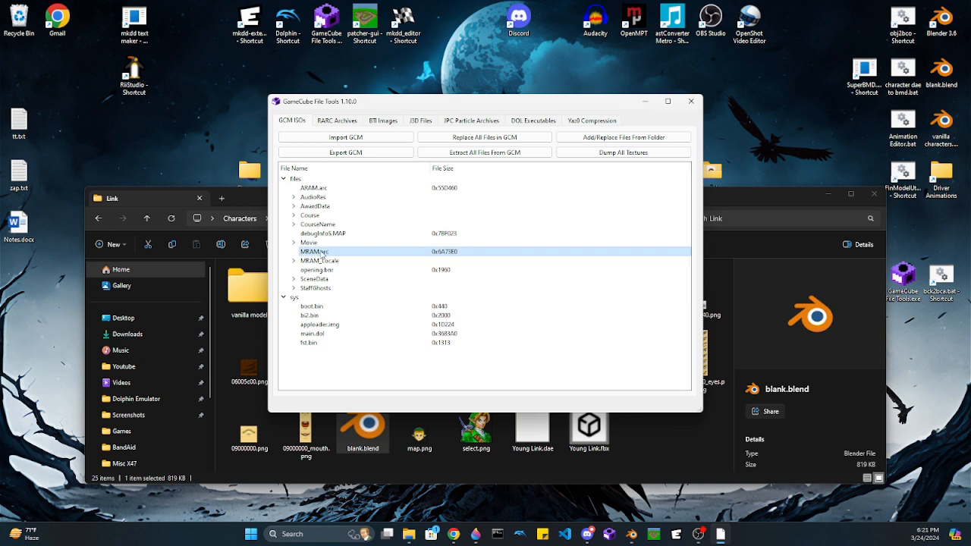
right_click(321, 256)
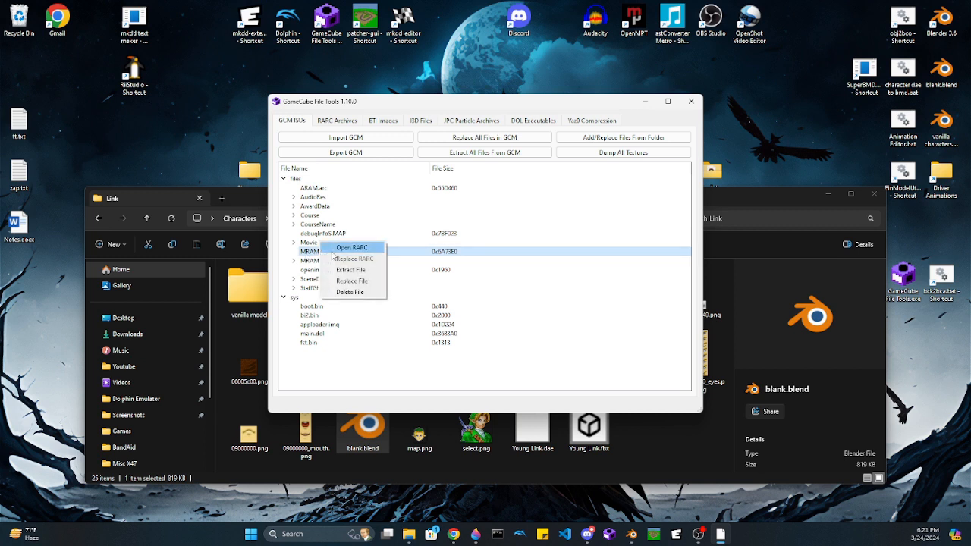
left_click(345, 250)
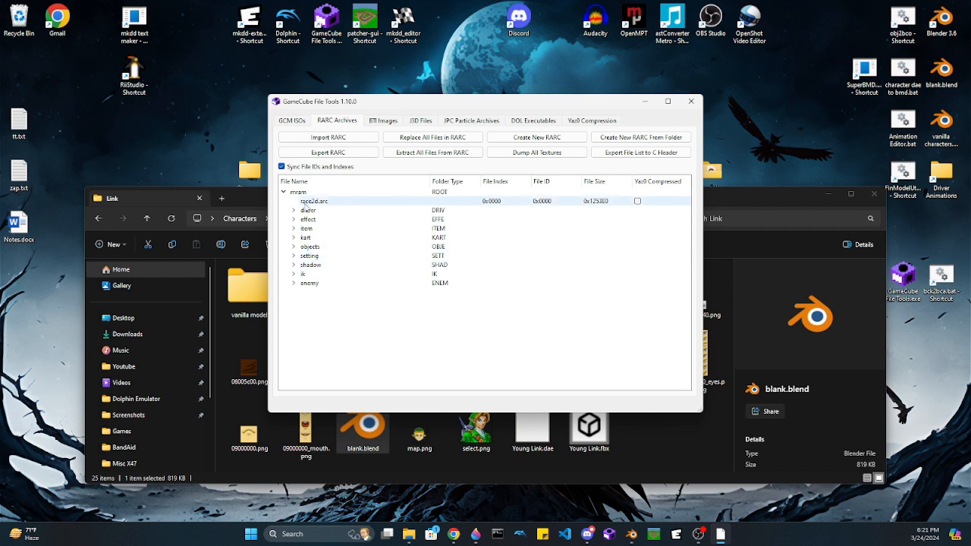
Step: Extract driver.bmd from the archive's driver/mario folder into Characters/not in pack/Link/vanilla model
left_click(294, 211)
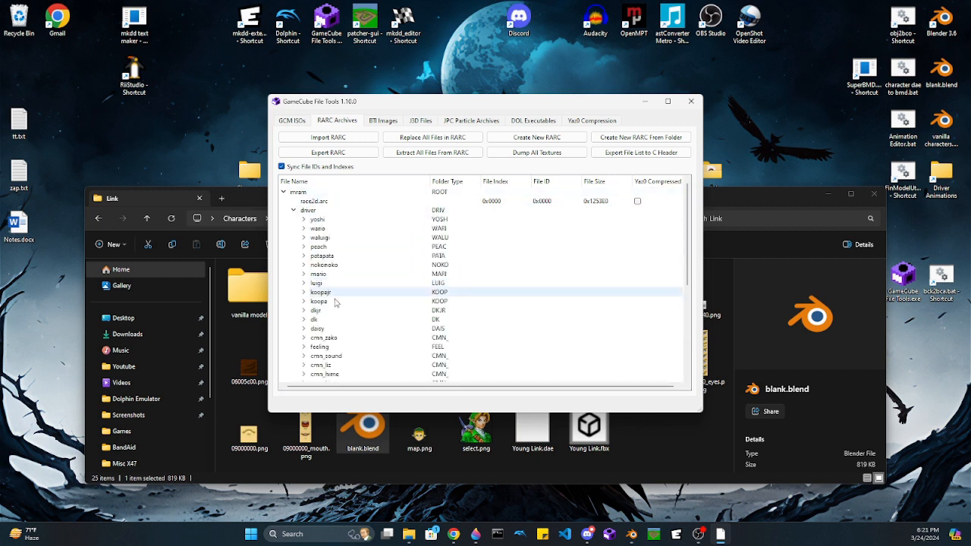
left_click(304, 274)
scroll(334, 286, "down", 2)
left_click(335, 286)
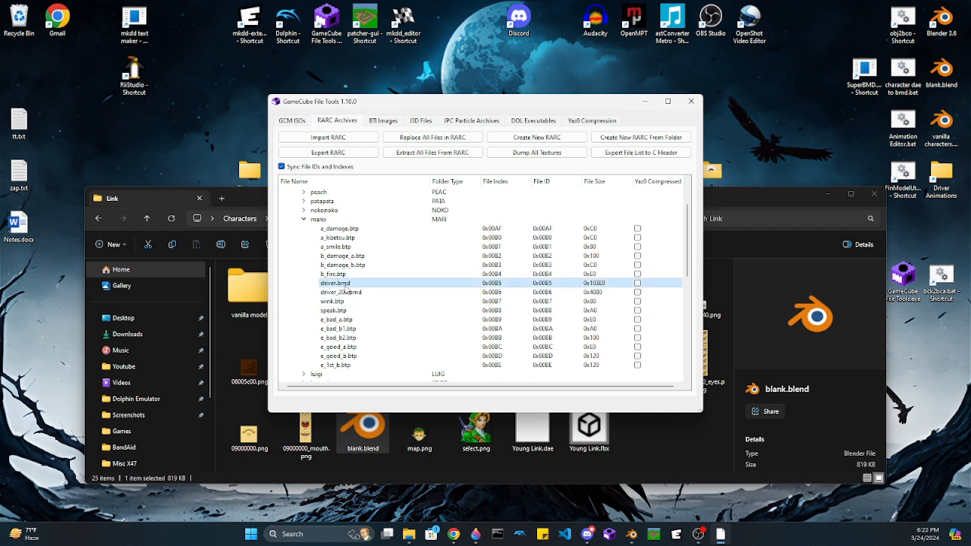
right_click(347, 286)
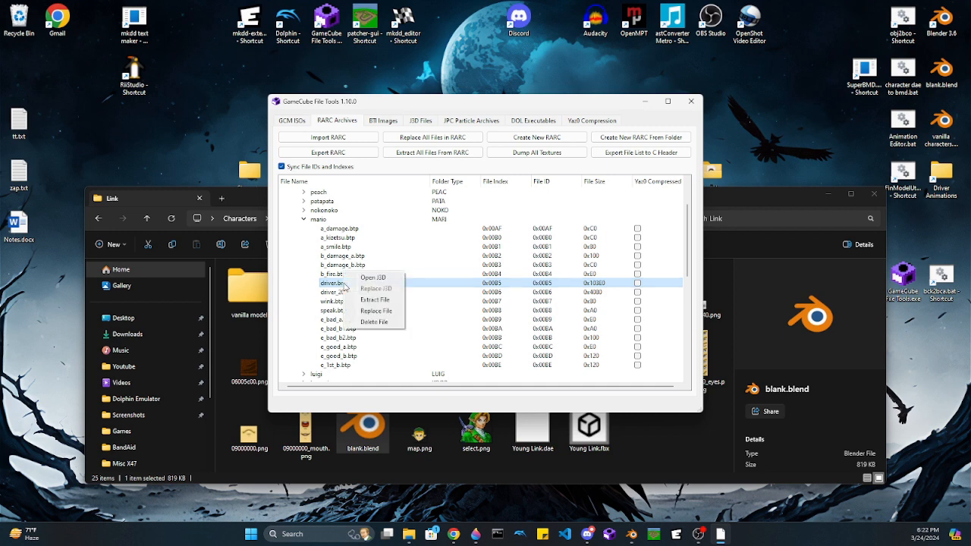
left_click(375, 300)
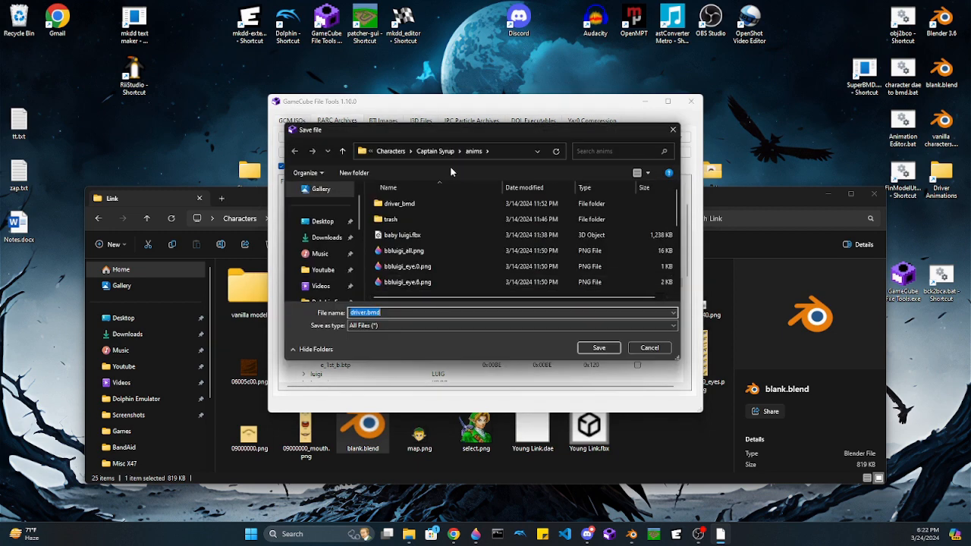
left_click(391, 151)
scroll(470, 258, "down", 3)
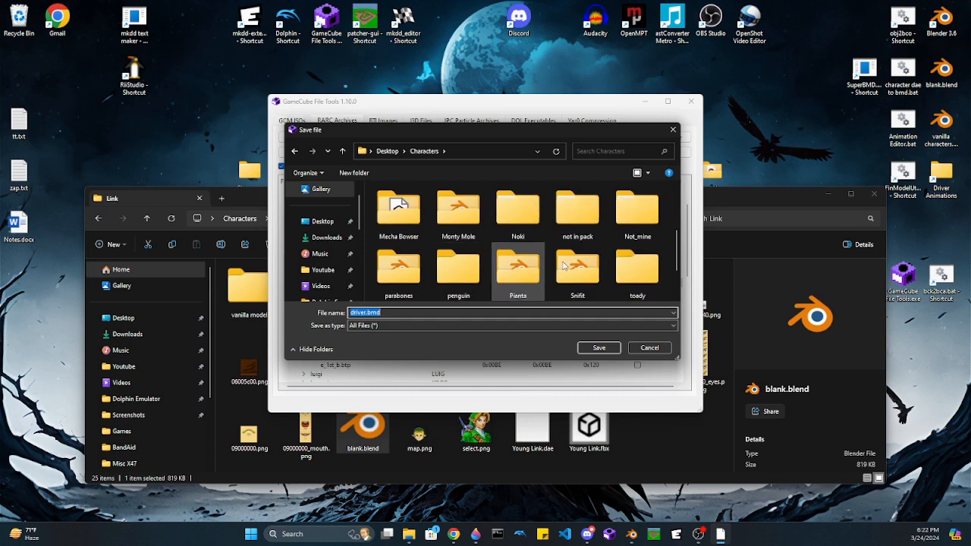
double_click(577, 210)
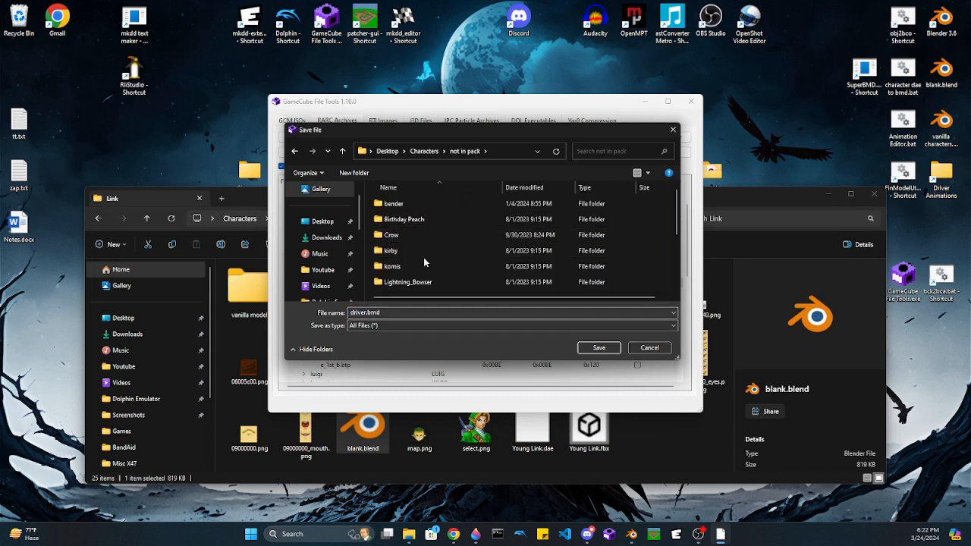
double_click(406, 253)
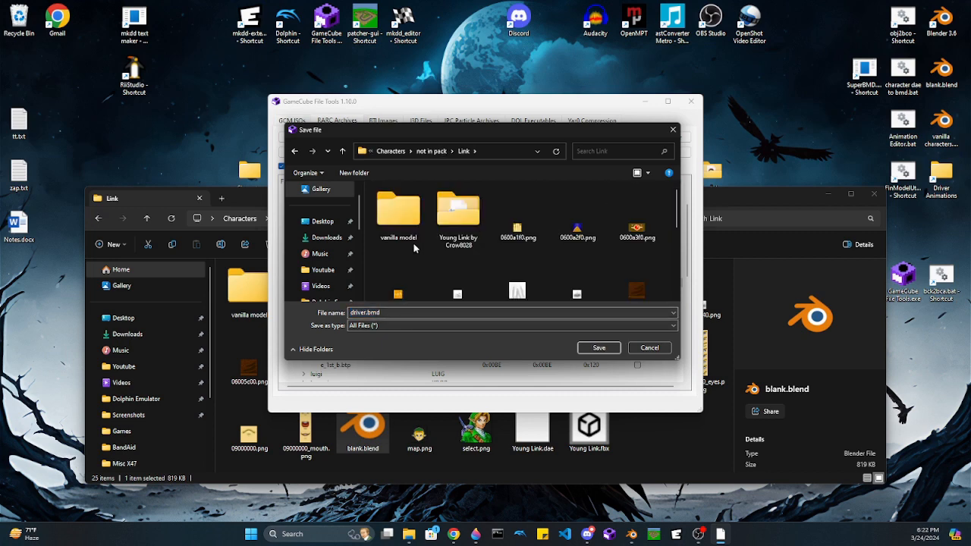
double_click(414, 244)
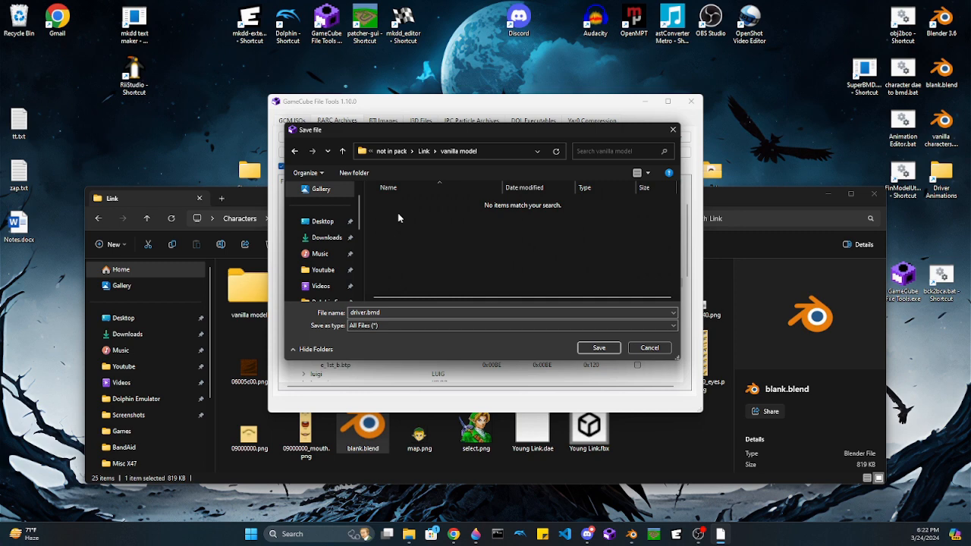
left_click(600, 349)
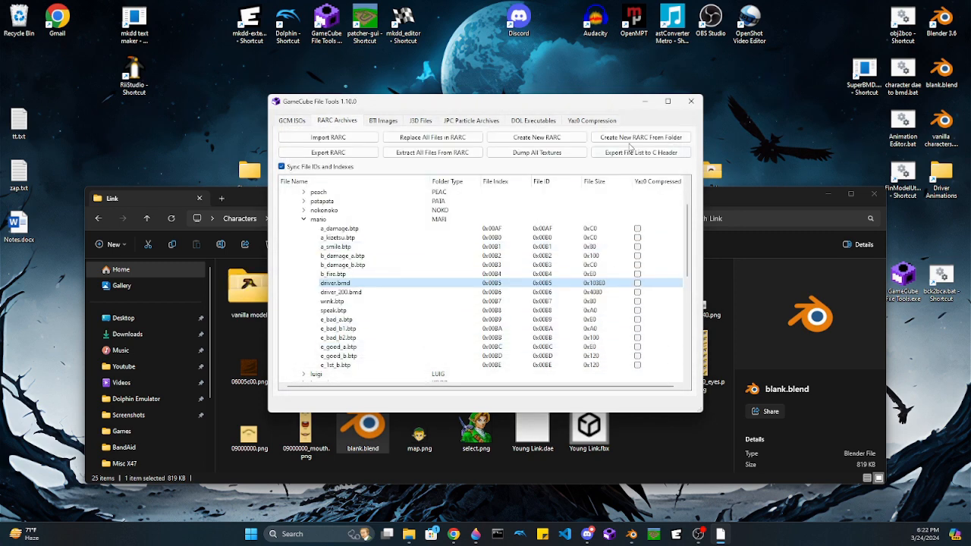
Step: Switch to File Explorer, open the vanilla model folder and run driver.bmd through the SuperBMD desktop shortcut
left_click(643, 103)
double_click(248, 287)
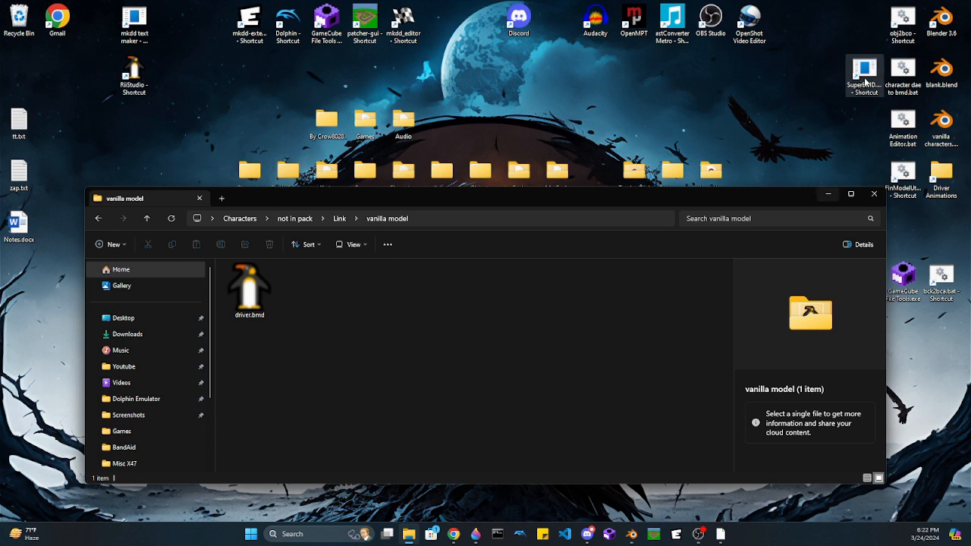
left_click_drag(249, 304, 864, 78)
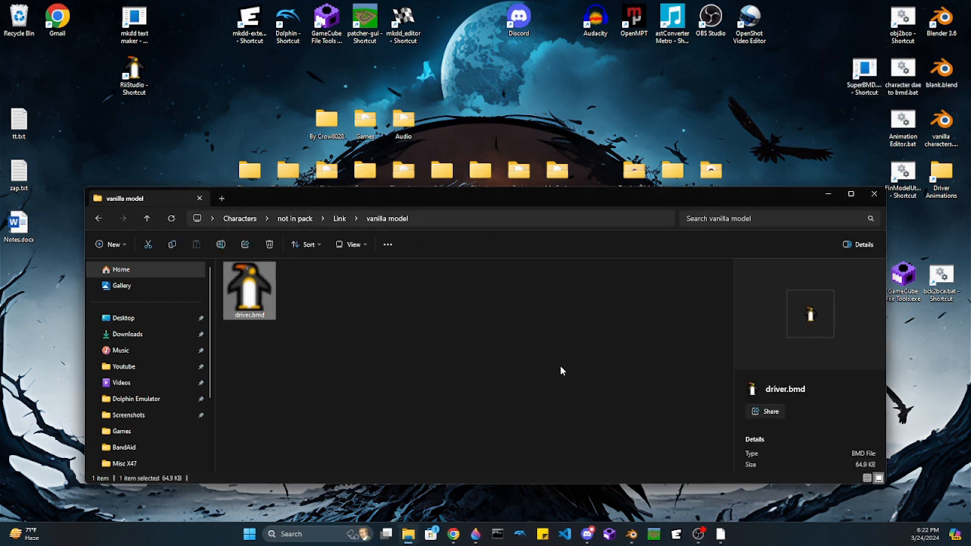
Step: Delete the mario_all mipmap images, mip1 through mip4, from the vanilla model folder
scroll(522, 329, "down", 1)
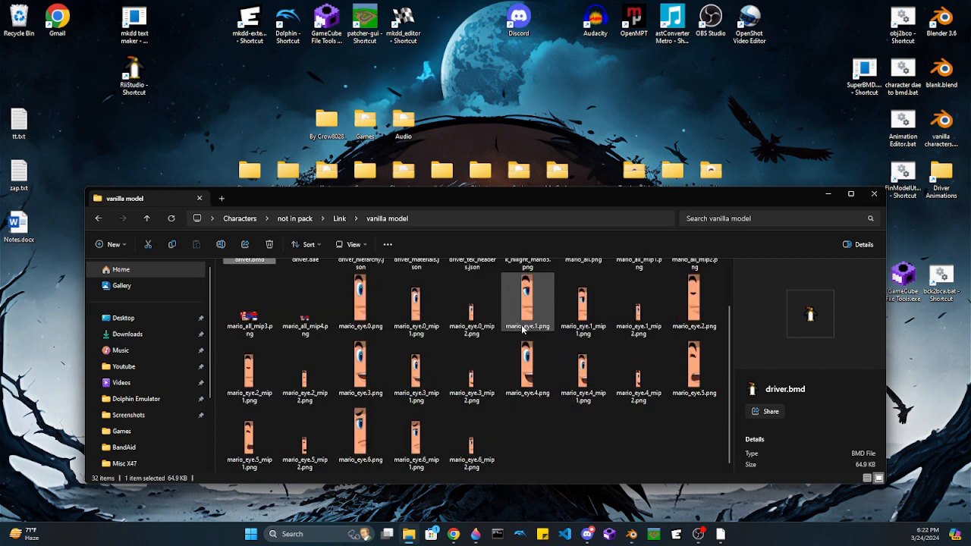
scroll(522, 329, "up", 1)
scroll(522, 328, "down", 1)
left_click(302, 320)
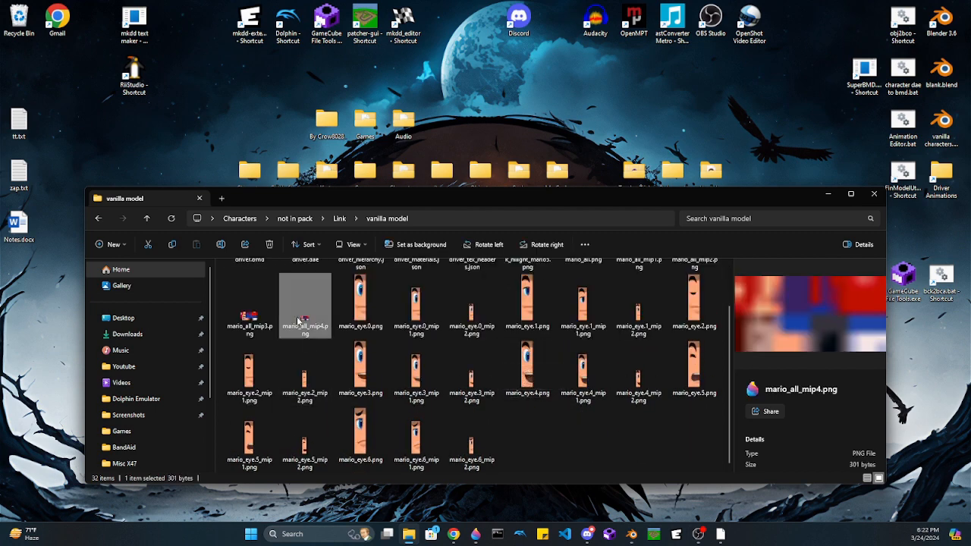
left_click(254, 321)
scroll(311, 343, "up", 1)
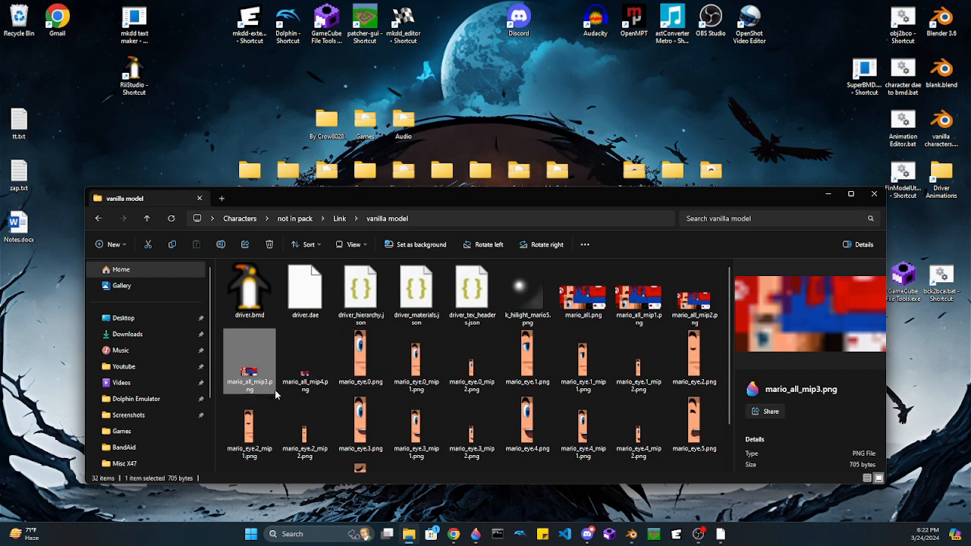
left_click(312, 370)
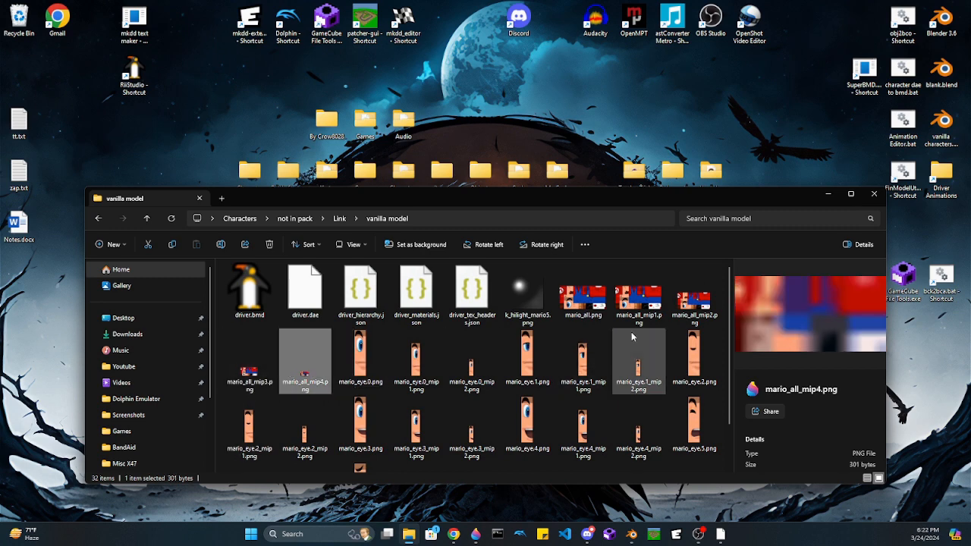
left_click(633, 300, "shift")
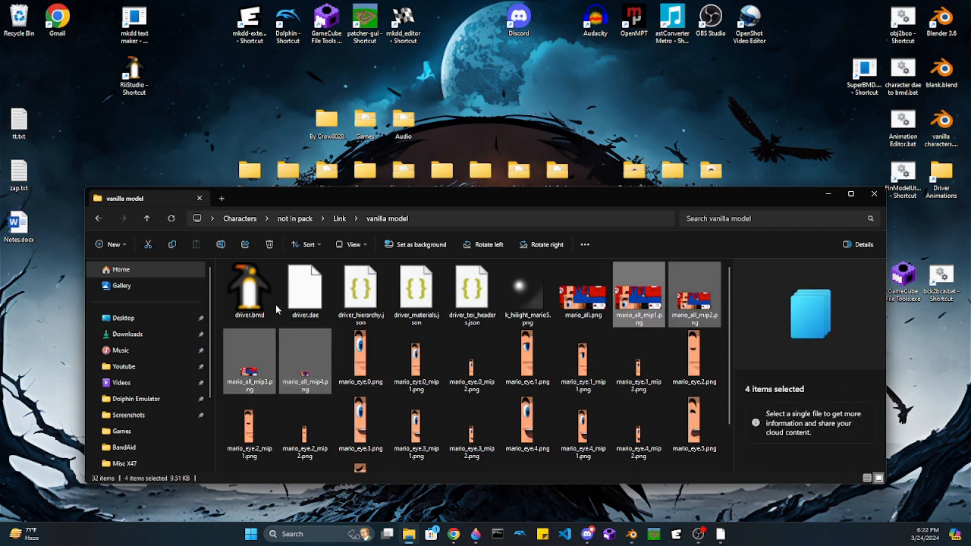
left_click(277, 238)
Step: Delete all the mario_eye mip1 and mip2 images from the vanilla model folder, keeping the full-size eye textures
scroll(482, 347, "down", 1)
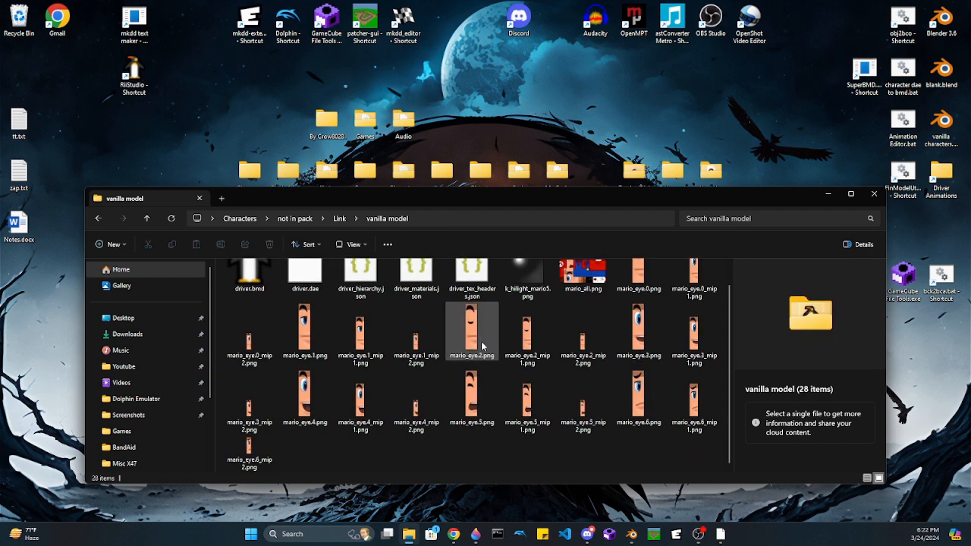
scroll(482, 347, "up", 1)
left_click(693, 303)
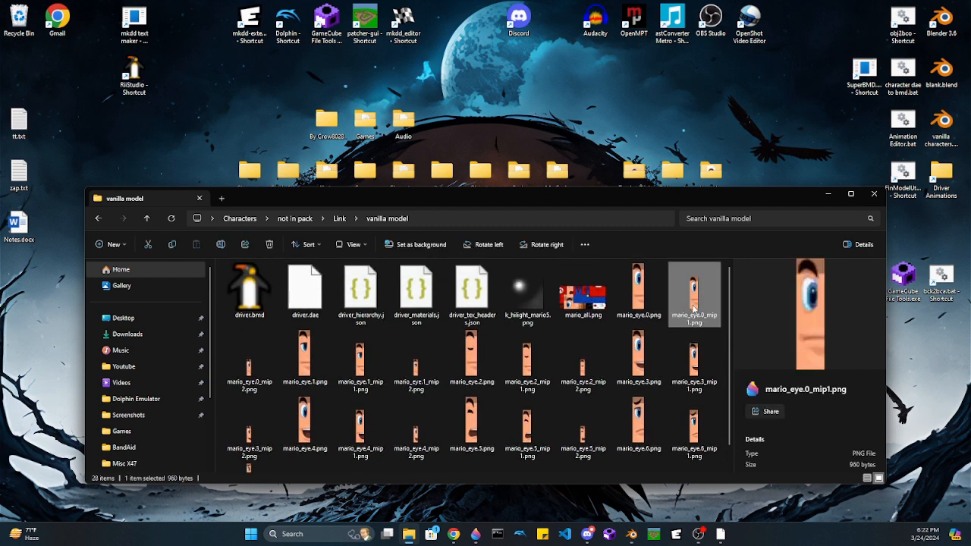
left_click(692, 353, "ctrl")
left_click(693, 429, "ctrl")
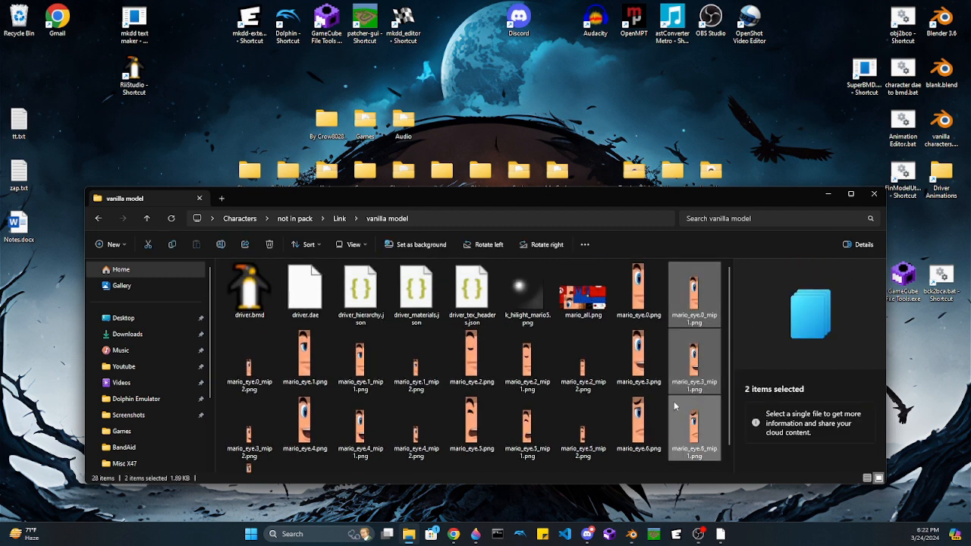
left_click(582, 360, "ctrl")
left_click(582, 427, "ctrl")
left_click(527, 360, "ctrl")
left_click(527, 427, "ctrl")
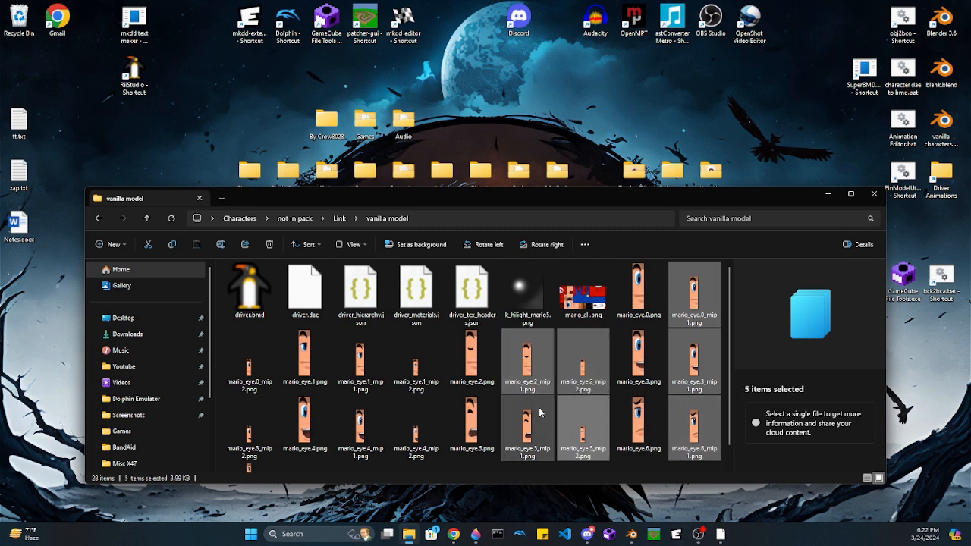
scroll(455, 402, "down", 1)
left_click(439, 400, "ctrl")
left_click(416, 334, "ctrl")
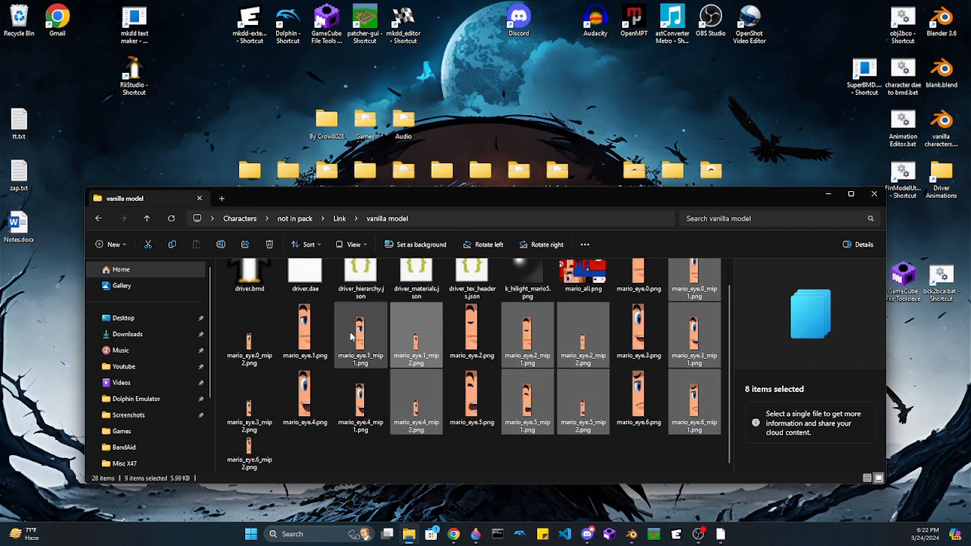
left_click(361, 334, "ctrl")
left_click(360, 403, "ctrl")
left_click(250, 403, "ctrl")
left_click(249, 451, "ctrl")
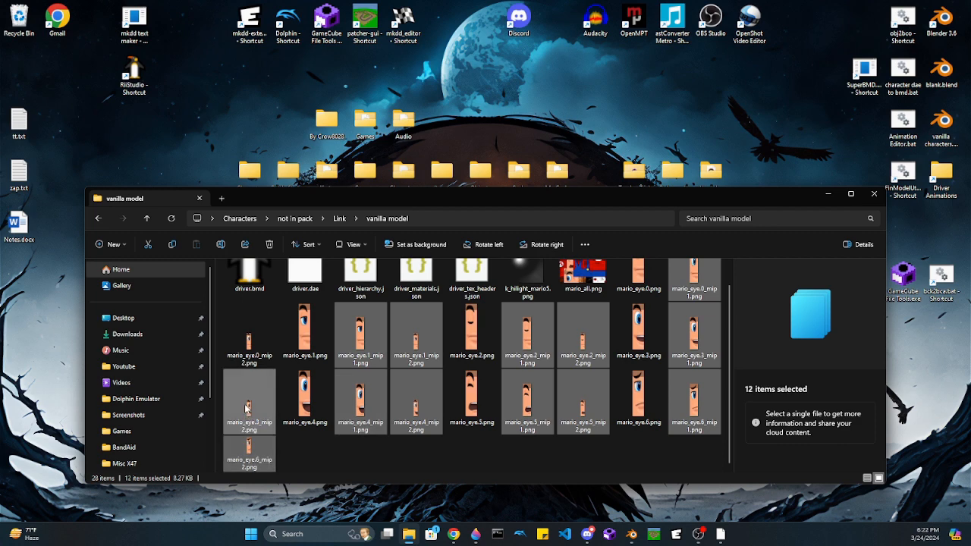
left_click(249, 334, "ctrl")
scroll(289, 407, "up", 1)
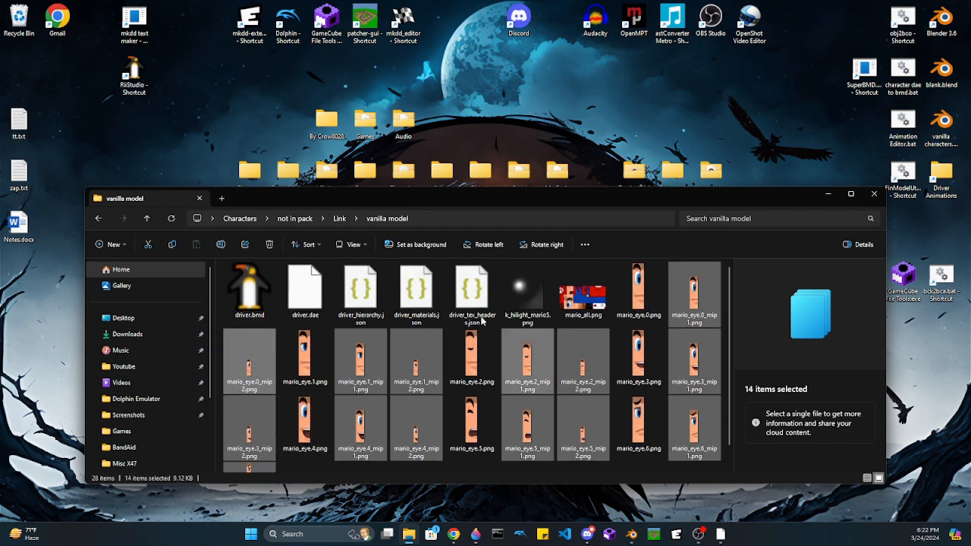
left_click(268, 245)
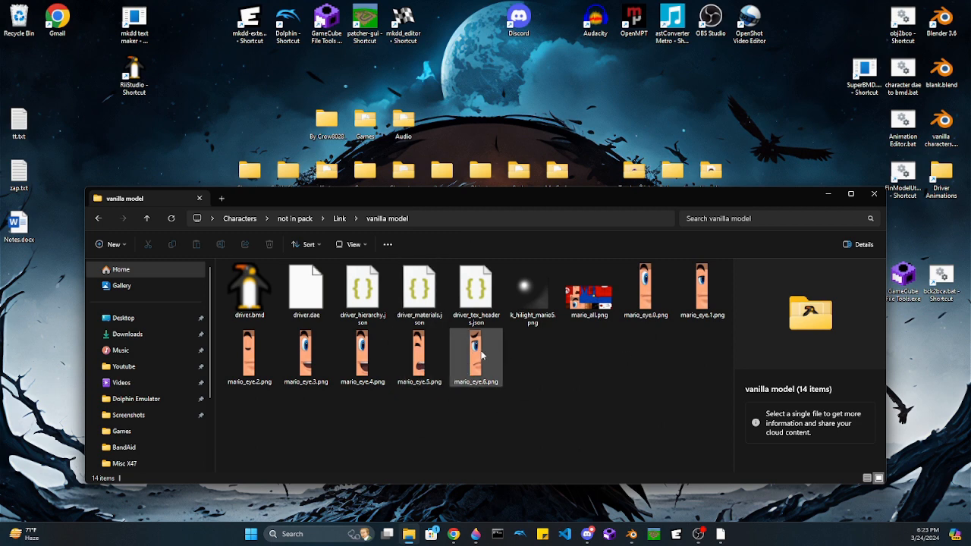
Step: Look through the Link folder and its vanilla model subfolder, and preview the mario_all.png texture
left_click(339, 219)
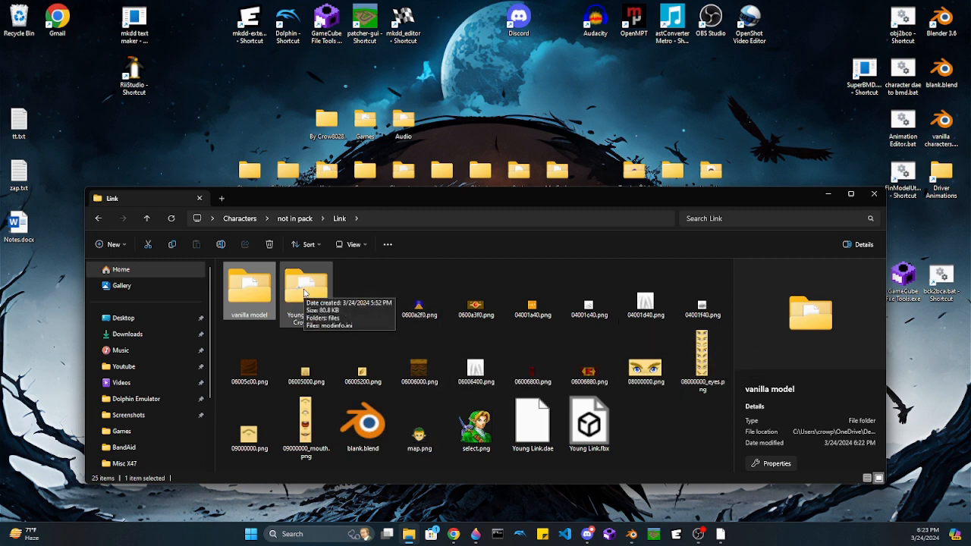
double_click(248, 281)
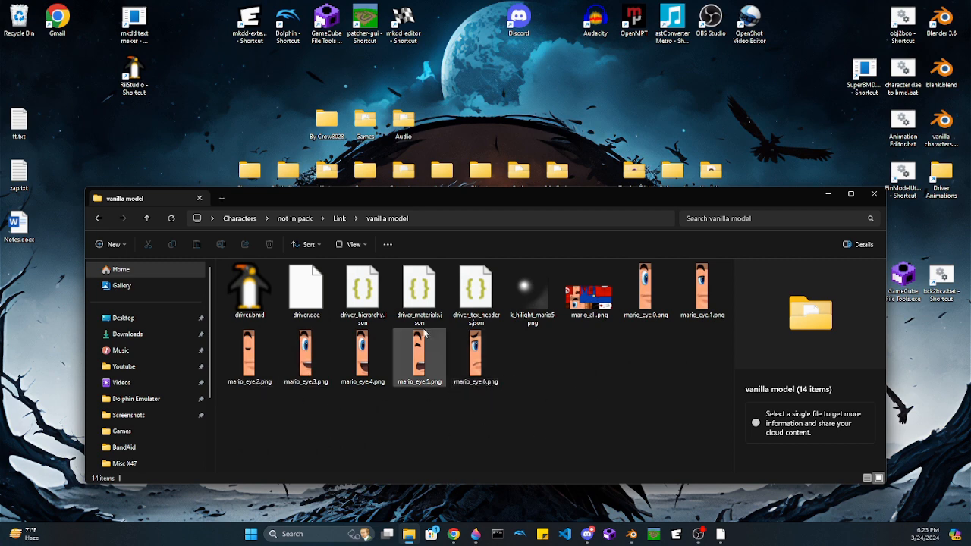
left_click(339, 219)
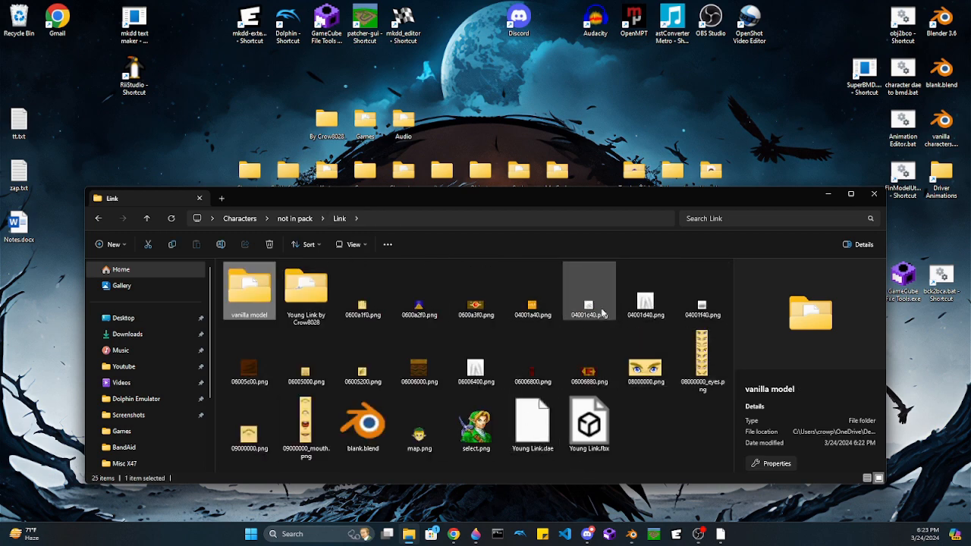
double_click(256, 291)
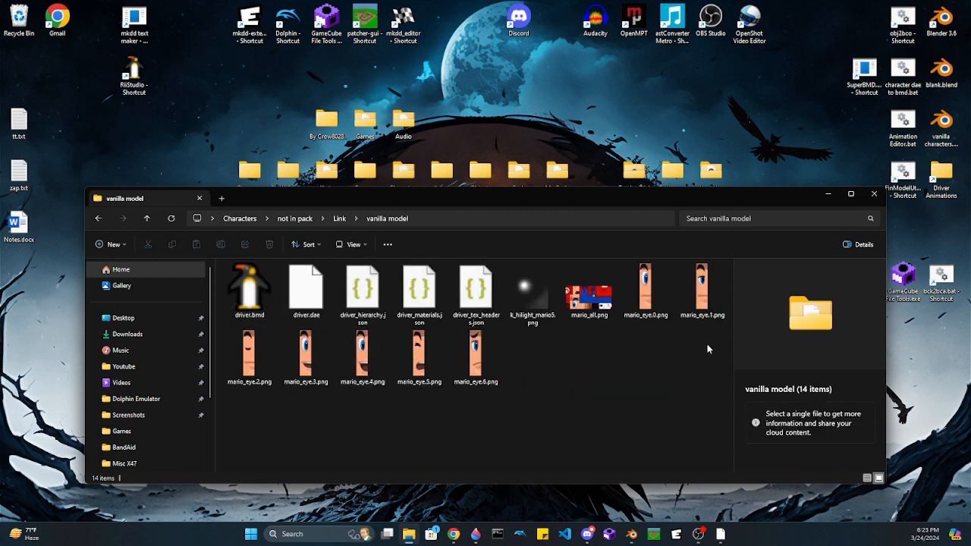
left_click(597, 289)
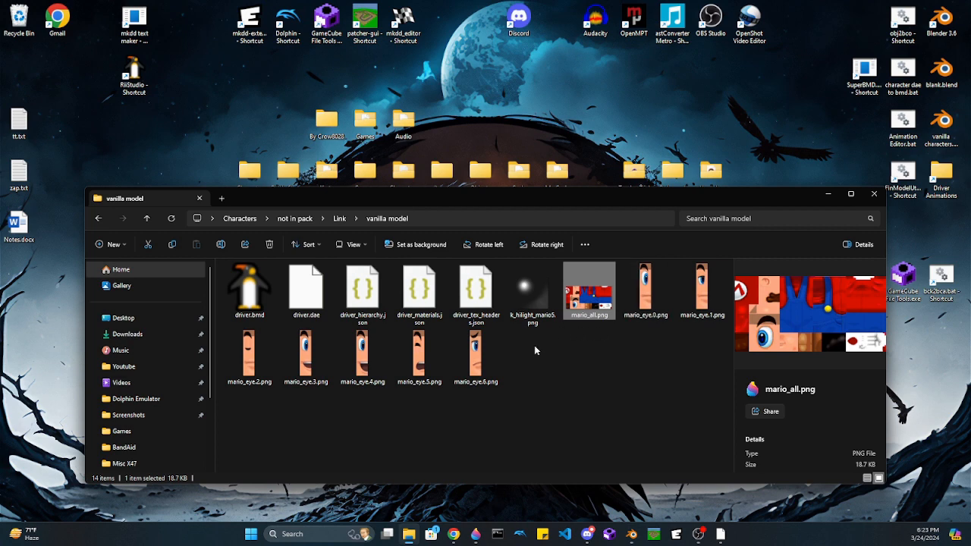
left_click(337, 218)
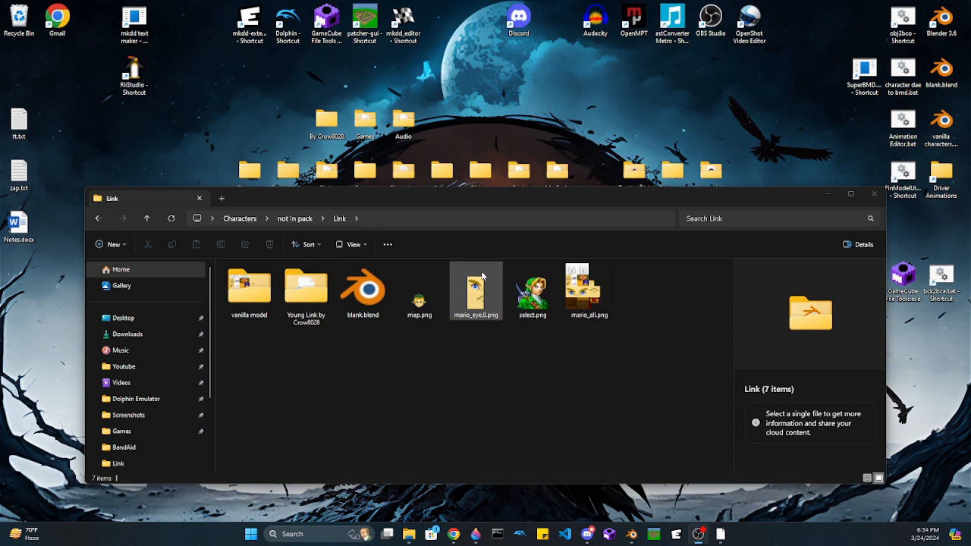
Step: Move driver_materials.json and driver_tex_headers.json from the vanilla model folder into the Link folder
double_click(249, 288)
scroll(462, 374, "down", 1)
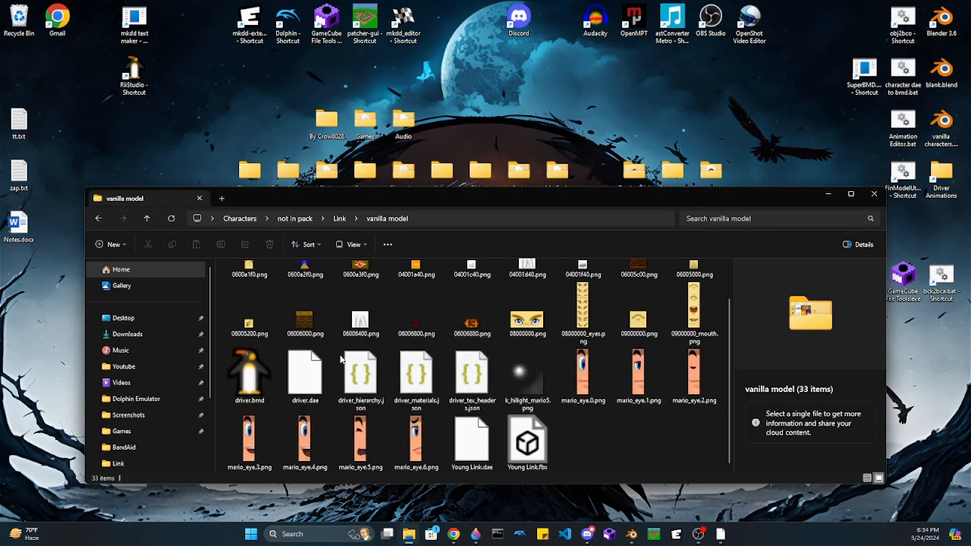
left_click(418, 374)
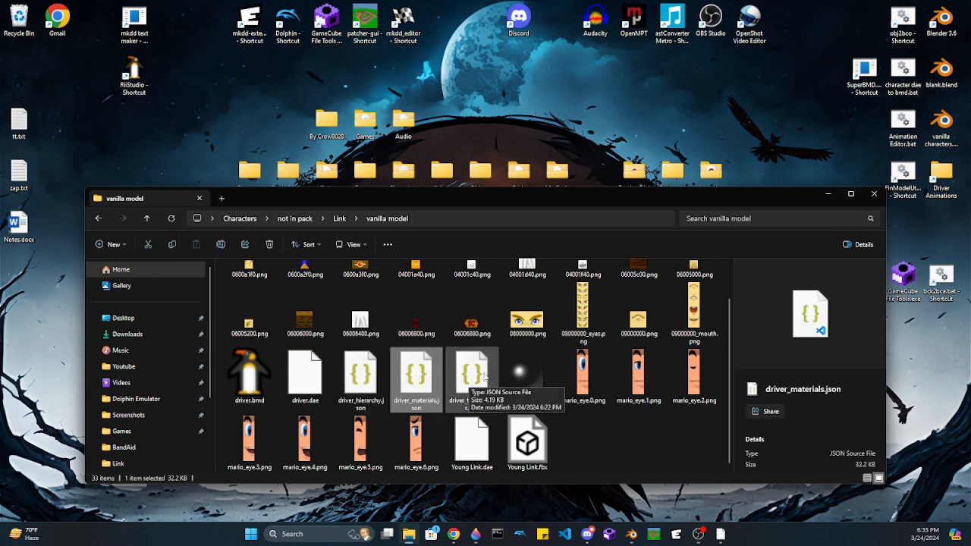
left_click(471, 379, "ctrl")
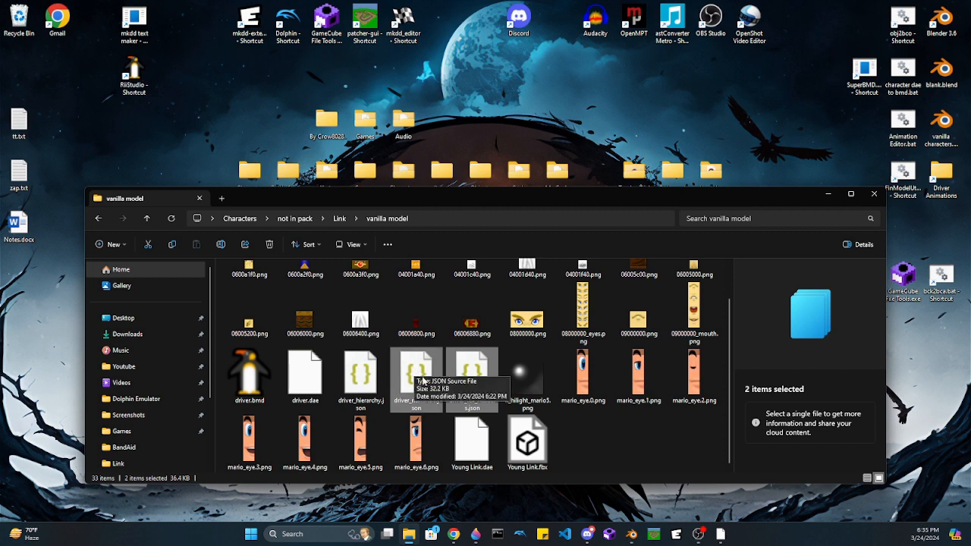
right_click(423, 381)
key("Escape")
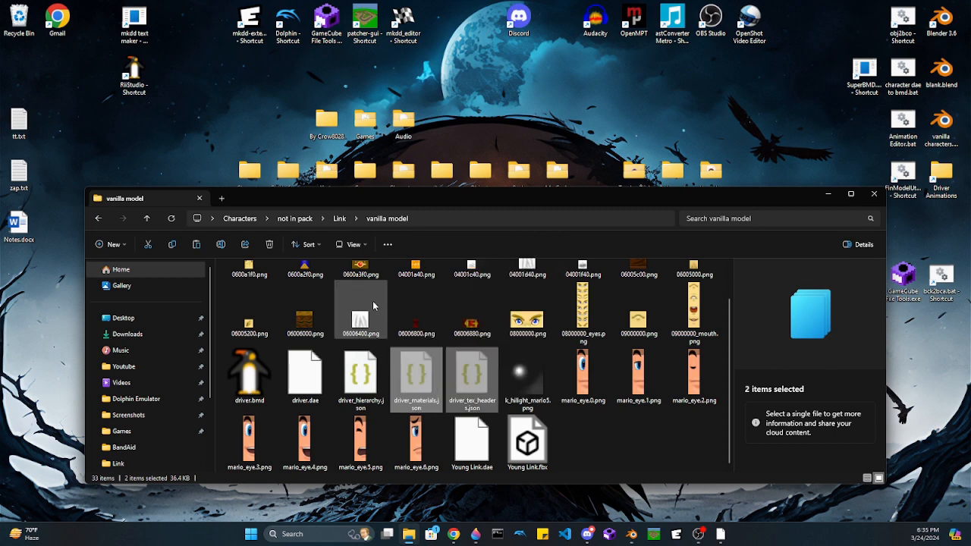
left_click(341, 219)
right_click(430, 409)
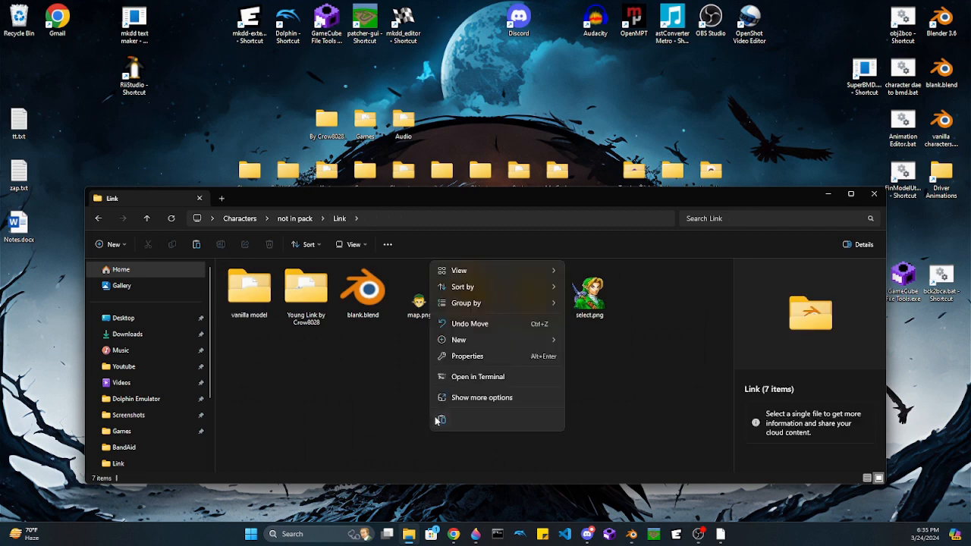
left_click(441, 419)
left_click(552, 383)
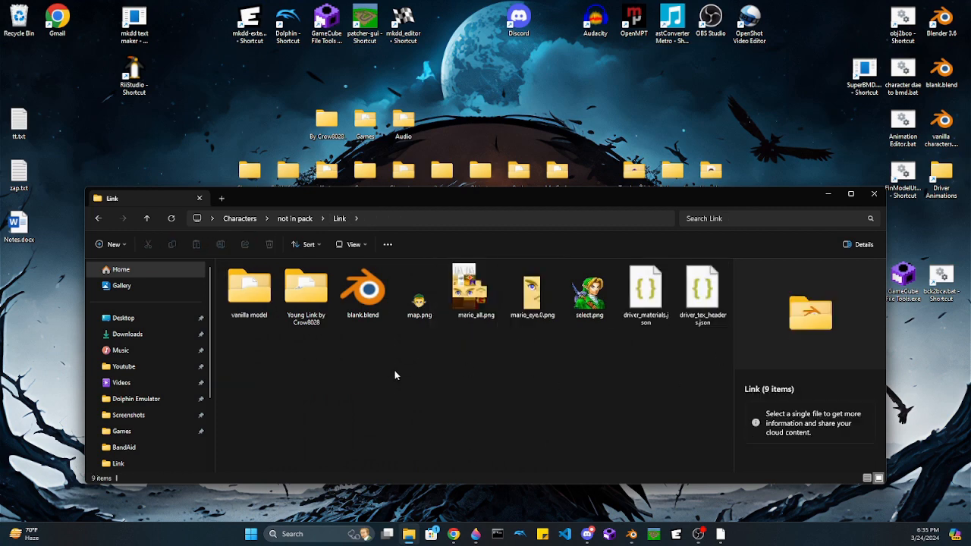
Step: Copy character dae to bmd.bat from the desktop into the Link folder
right_click(902, 72)
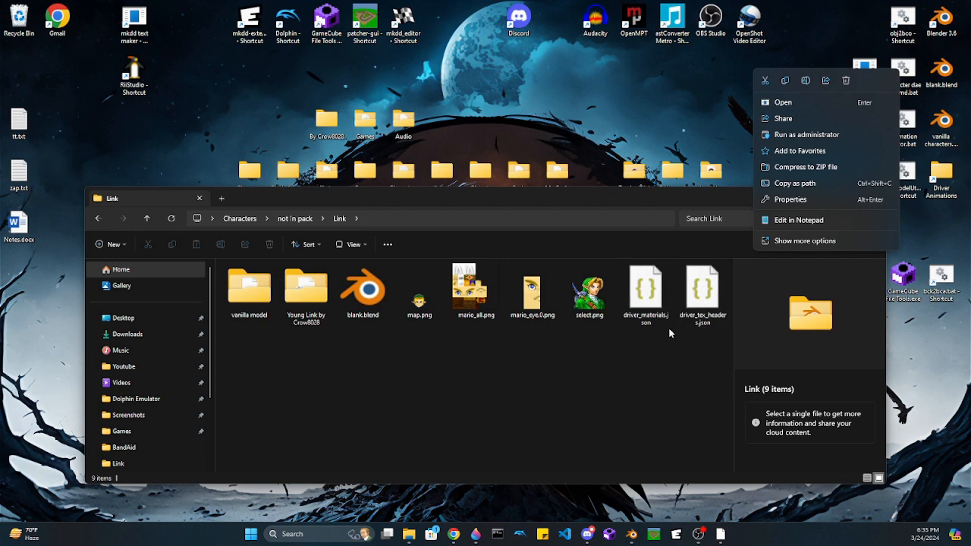
right_click(585, 359)
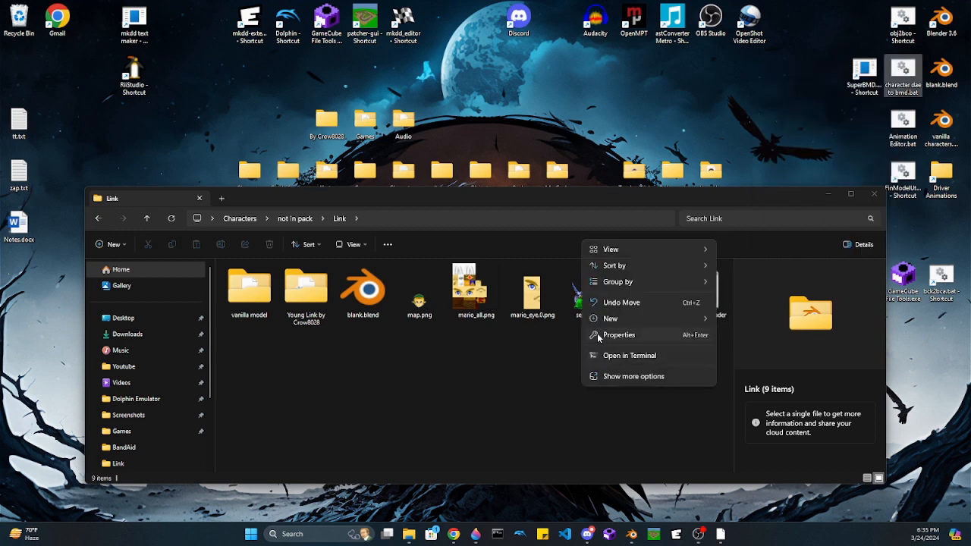
right_click(892, 85)
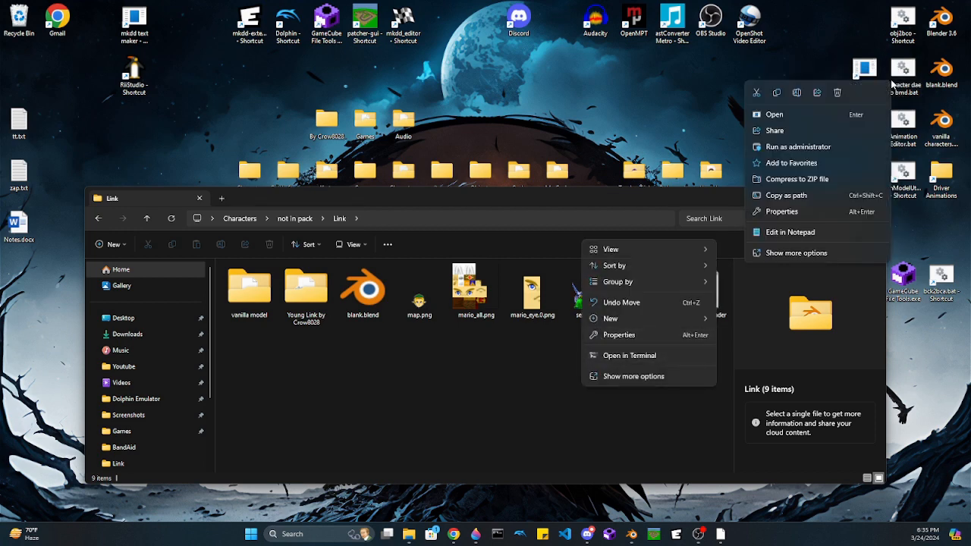
left_click(778, 94)
right_click(449, 384)
left_click(461, 398)
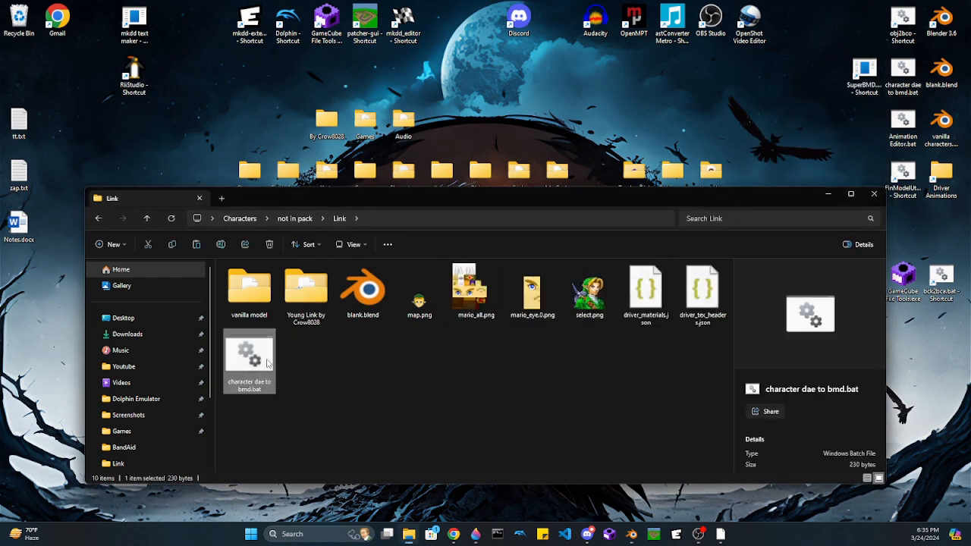
Step: Open the Link folder's character dae to bmd.bat in Notepad and examine the SuperBMD.exe path in its command
right_click(257, 361)
left_click(297, 325)
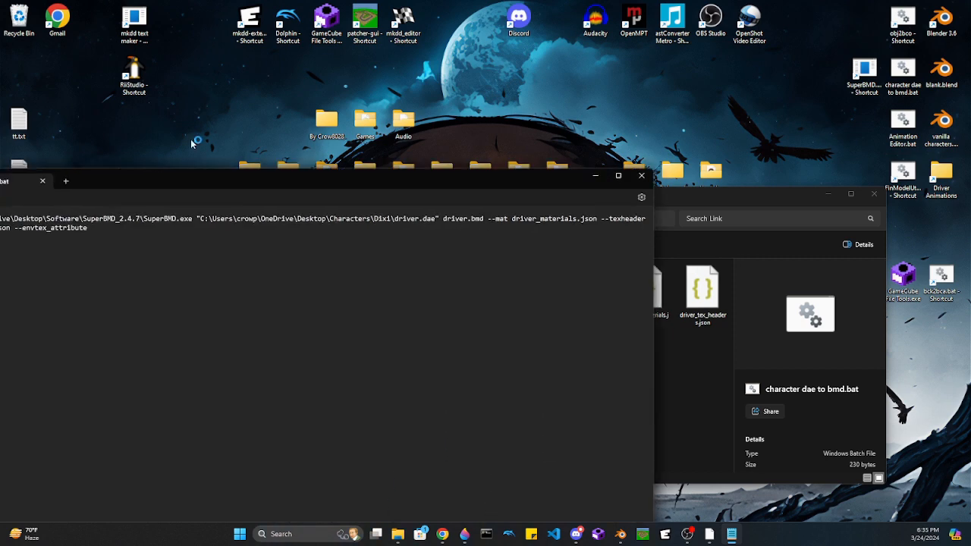
left_click_drag(187, 182, 372, 81)
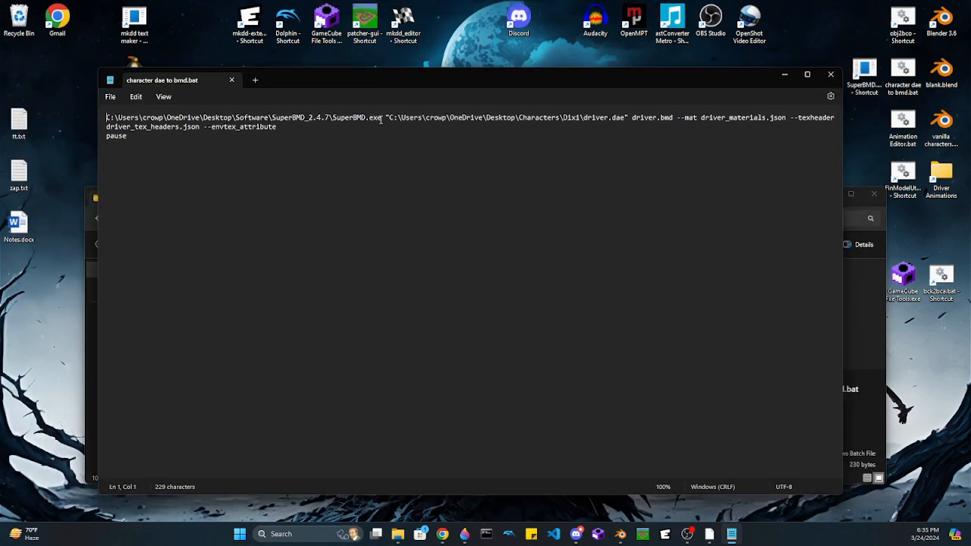
left_click_drag(381, 120, 135, 120)
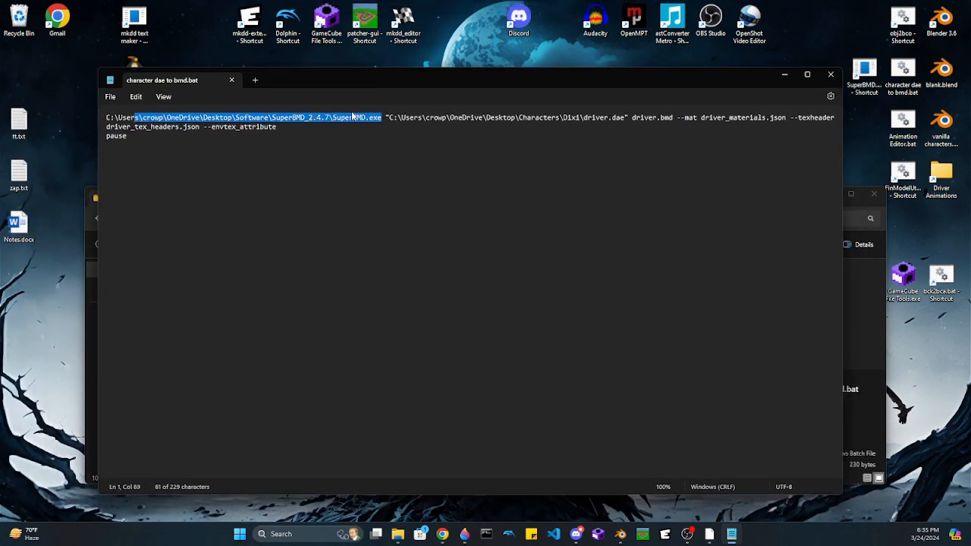
left_click(416, 175)
Step: Arrange the Notepad window below the Link folder window so the batch command and the folder's files are both visible
left_click_drag(551, 82, 556, 324)
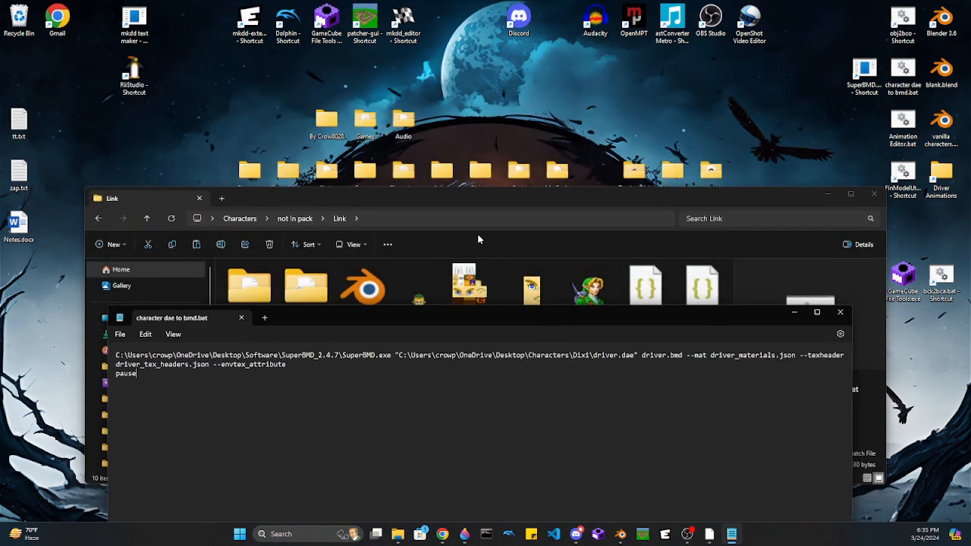
left_click_drag(482, 199, 475, 99)
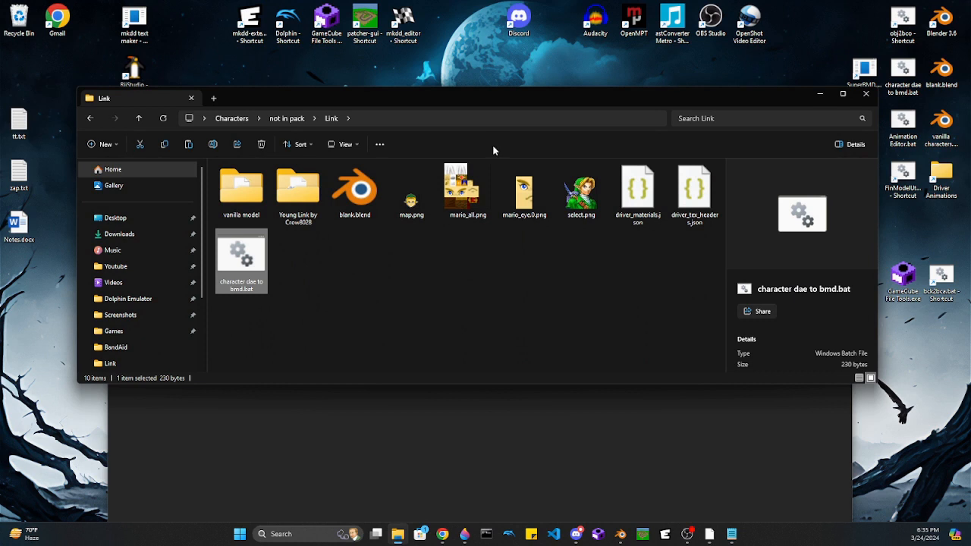
left_click(558, 422)
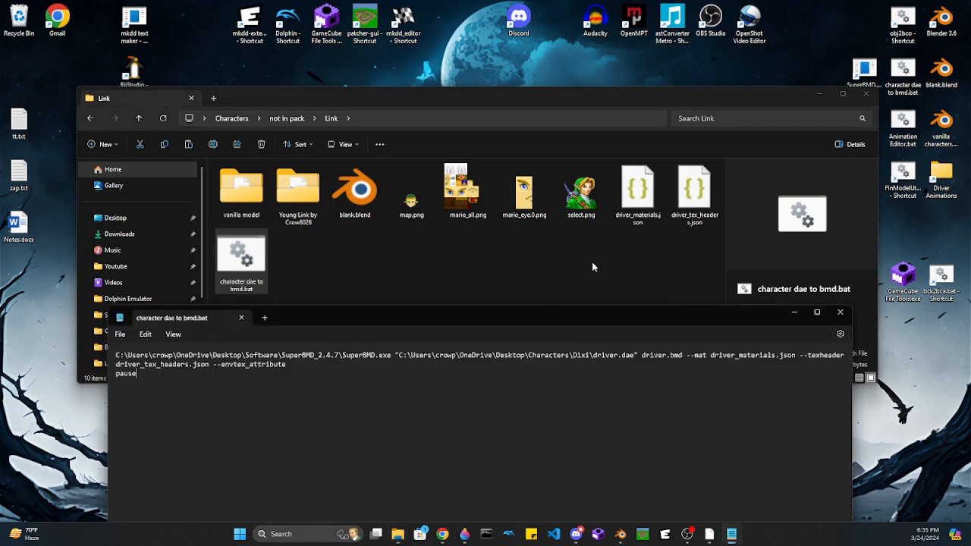
Step: Replace the folder path before \driver.dae in the batch command with the Link folder's copied address, keeping the opening quotation mark
left_click(328, 118)
right_click(340, 120)
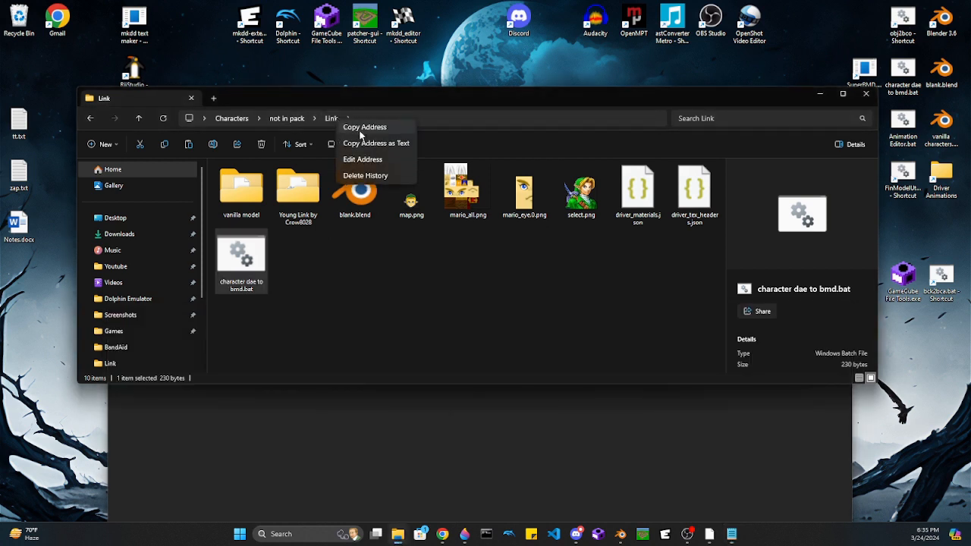
left_click(377, 144)
left_click(575, 449)
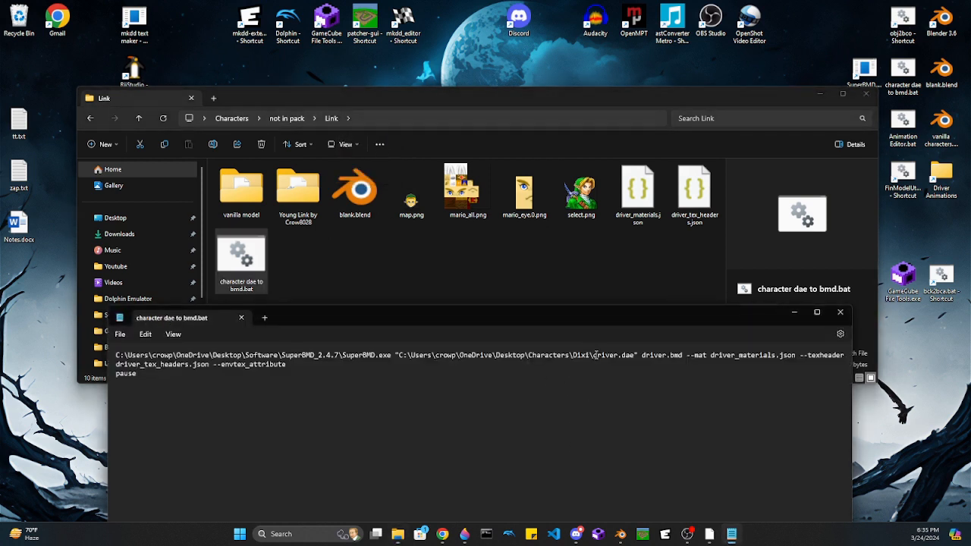
left_click_drag(589, 360, 378, 354)
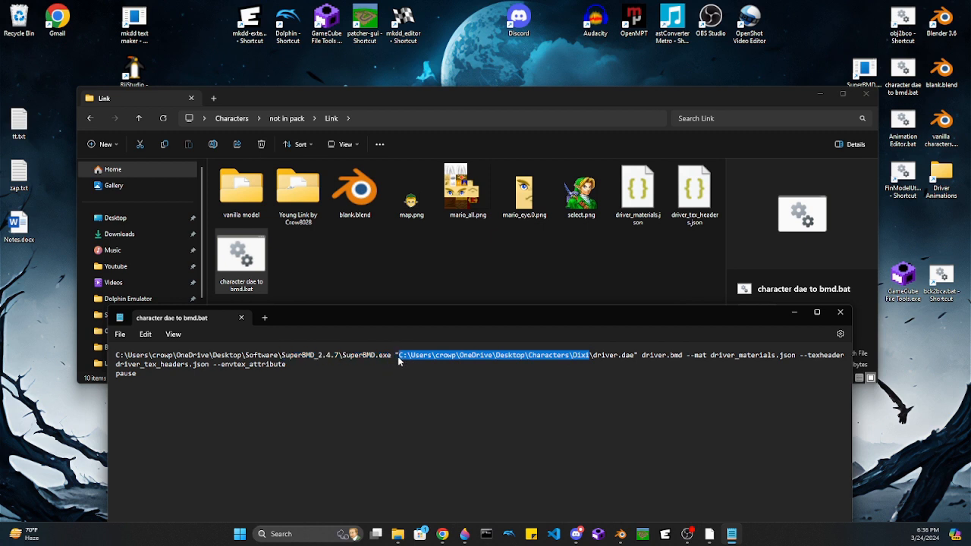
key("ctrl+v")
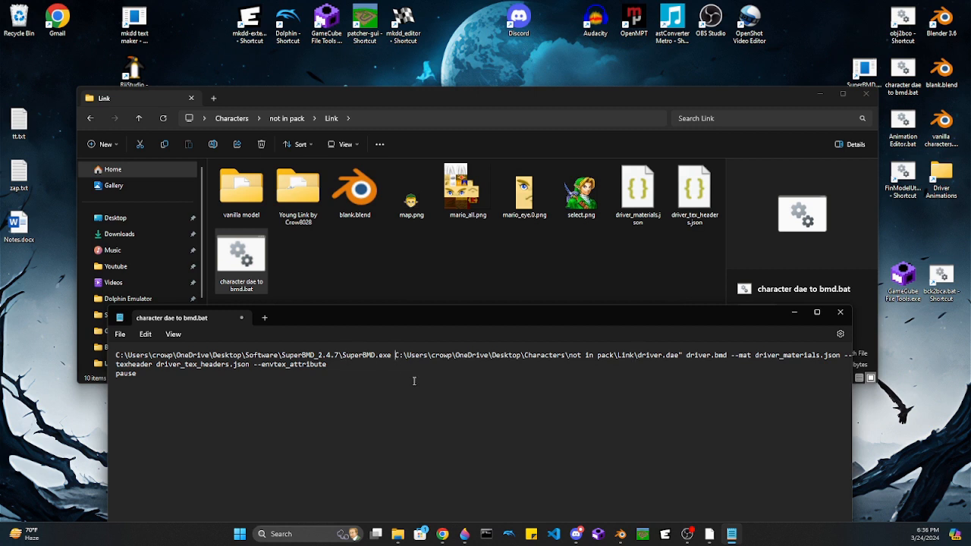
type("\"")
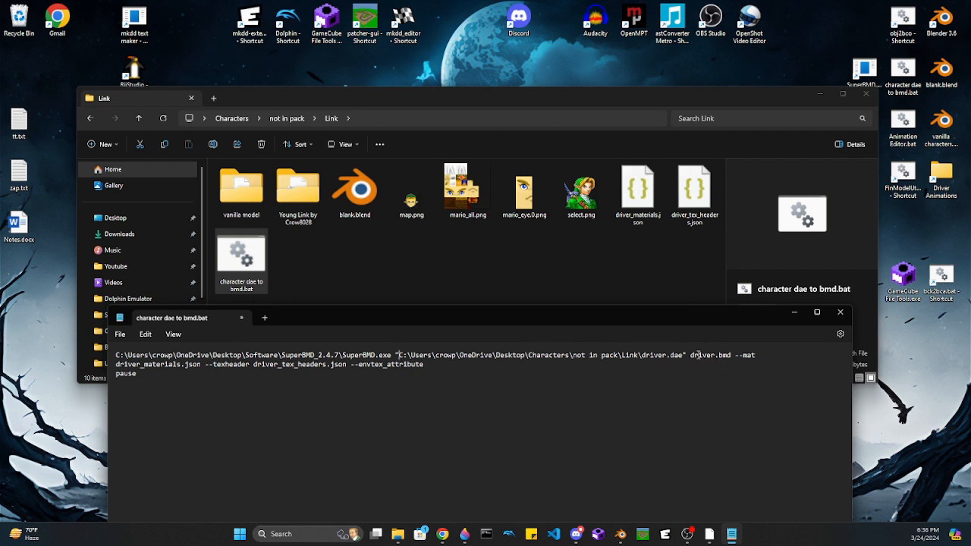
Step: Review the driver.bmd, --mat, --texheader and --envtex_attribute arguments in the batch command, and save and close the file
left_click_drag(690, 355, 717, 360)
double_click(749, 355)
left_click_drag(116, 367, 179, 373)
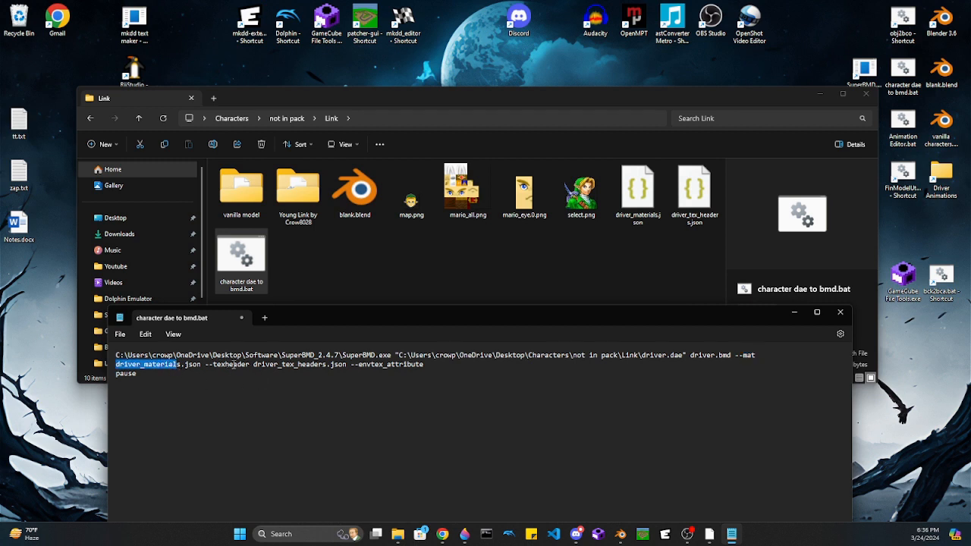
left_click_drag(254, 365, 325, 367)
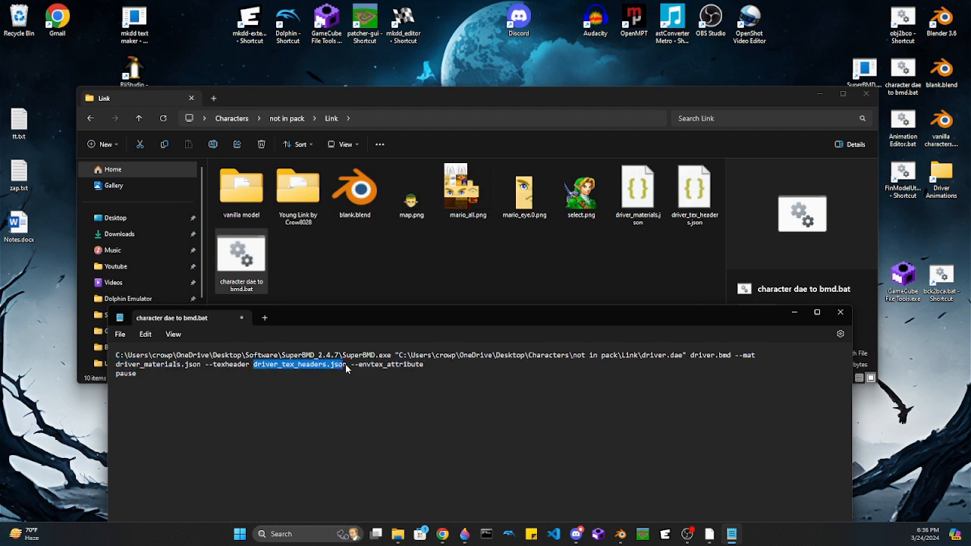
left_click(383, 389)
left_click_drag(351, 365, 425, 368)
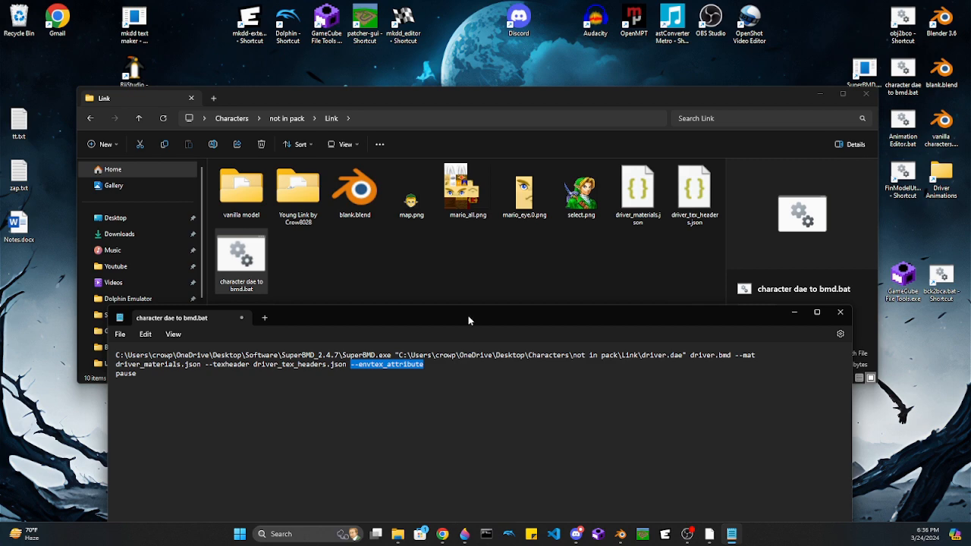
left_click_drag(468, 318, 469, 242)
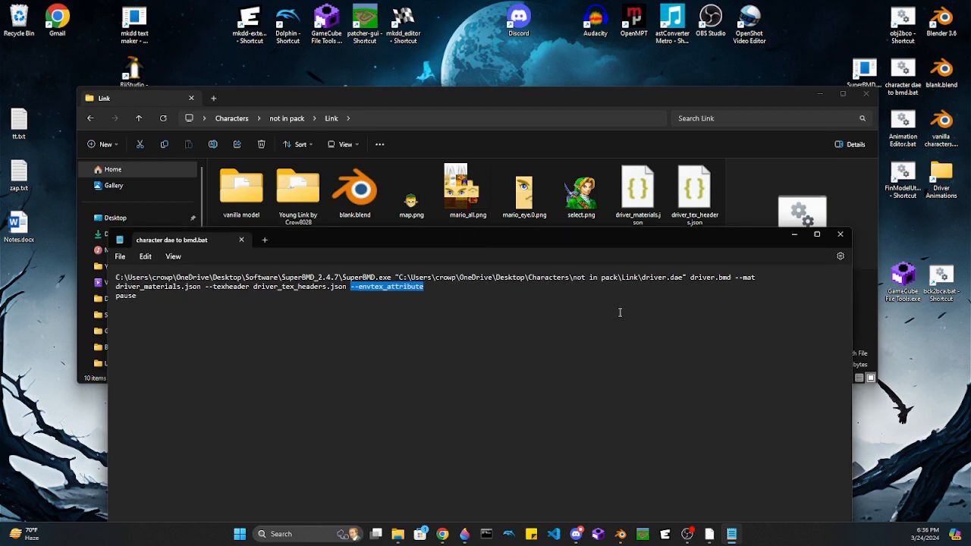
left_click(840, 234)
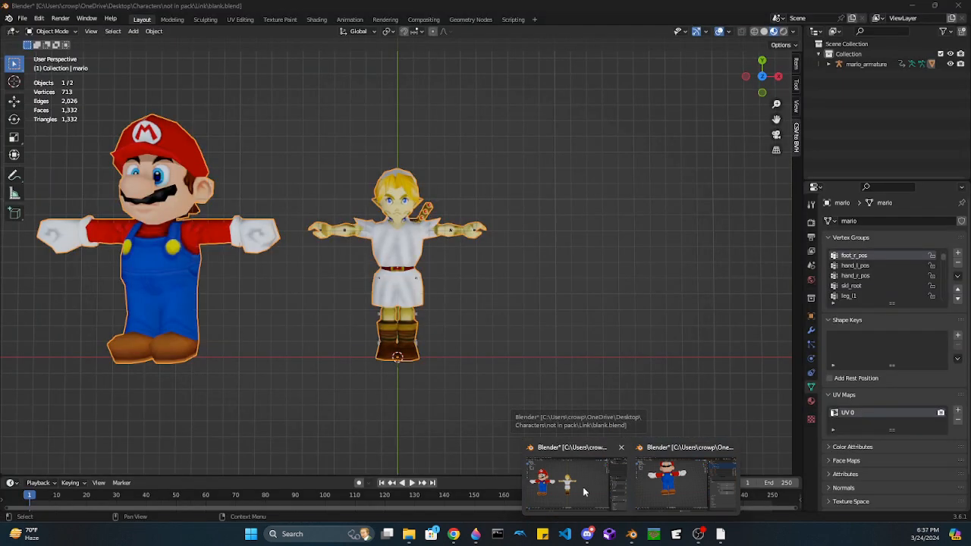
Step: Switch to the Blender window with Link beside Mario and select the mesh faces using material mtl_06006800 in Edit Mode
left_click(597, 483)
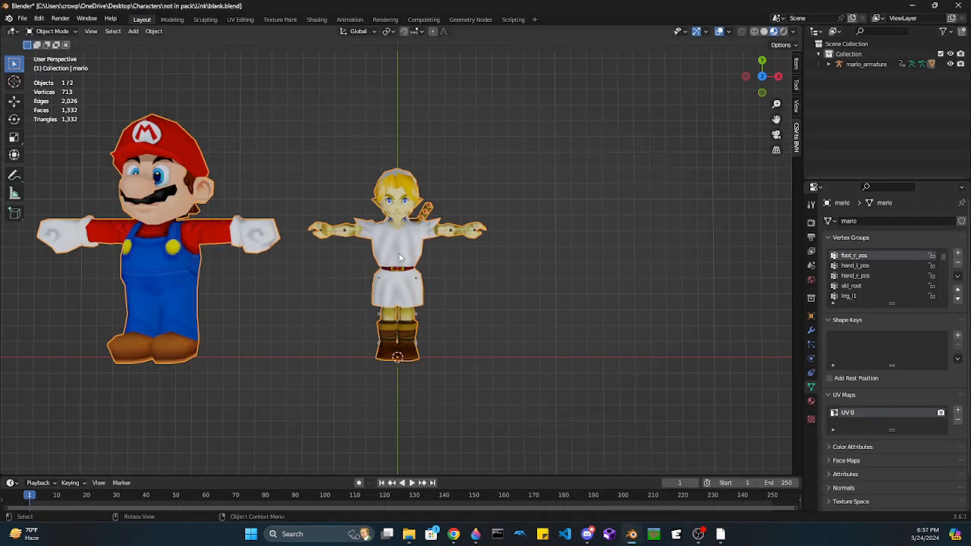
left_click(811, 401)
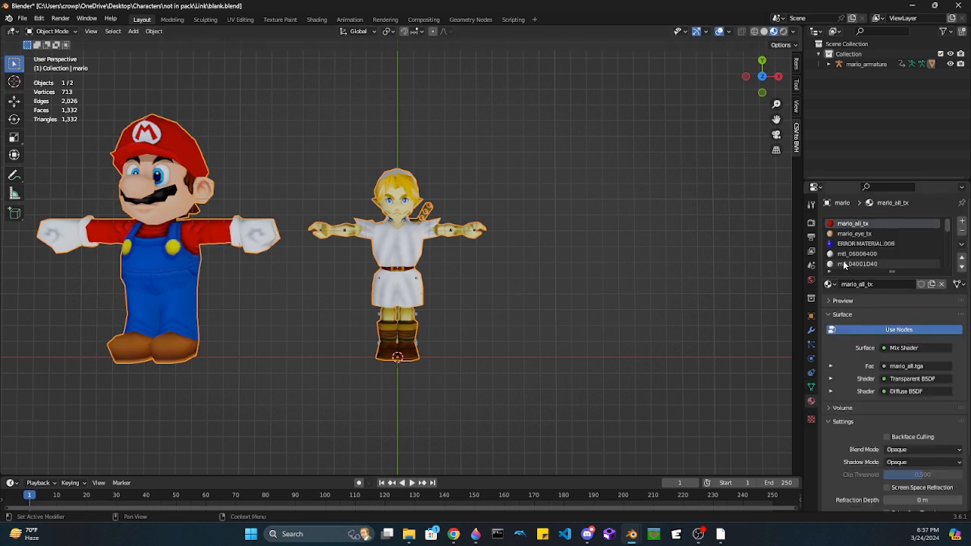
scroll(852, 250, "down", 6)
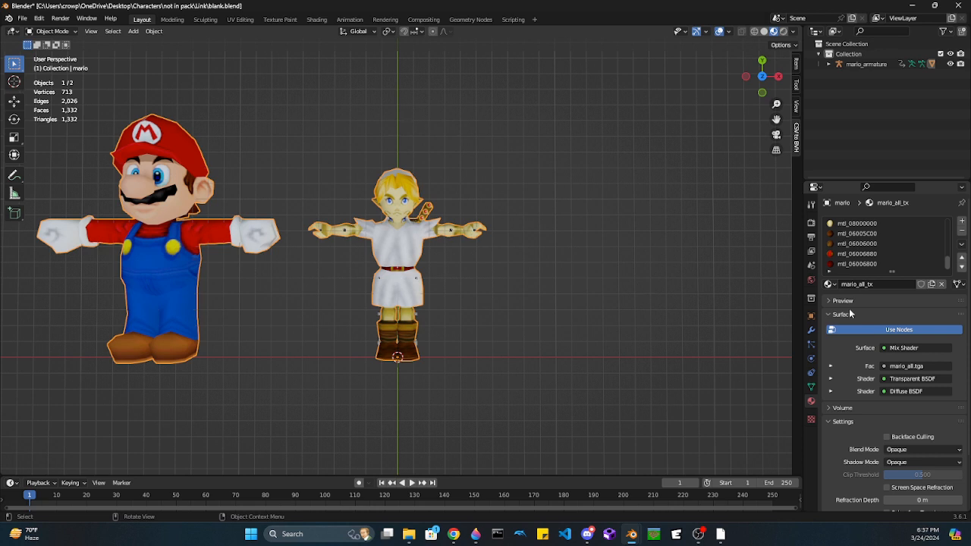
scroll(863, 257, "up", 3)
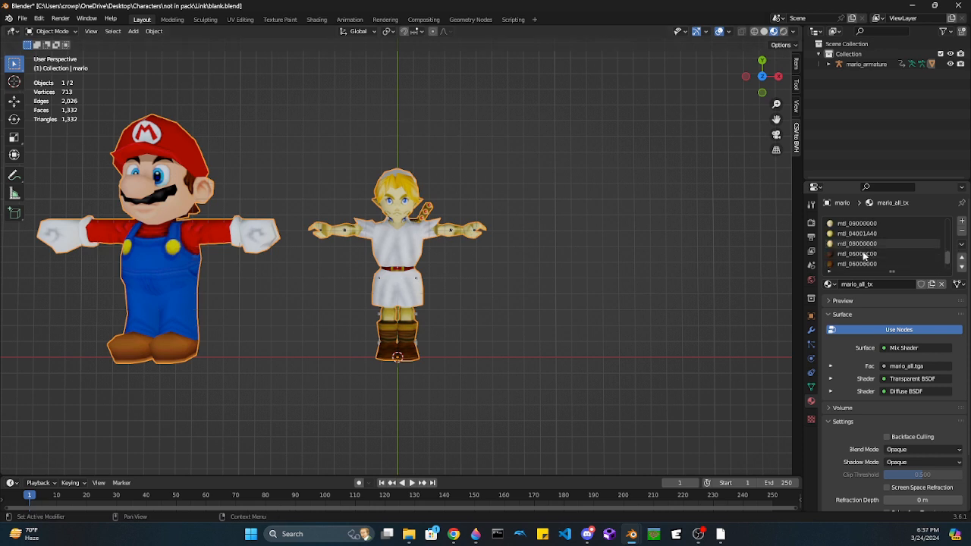
scroll(863, 256, "down", 3)
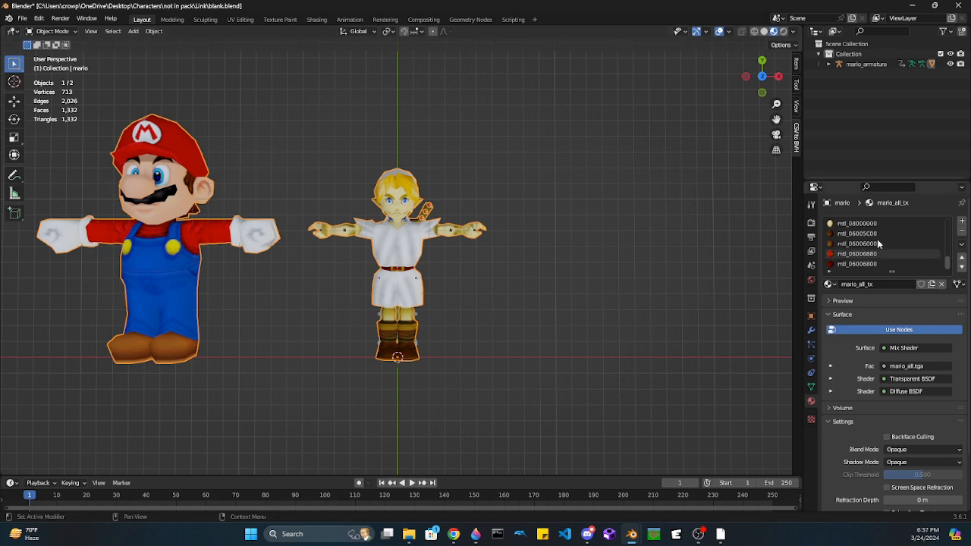
left_click(856, 264)
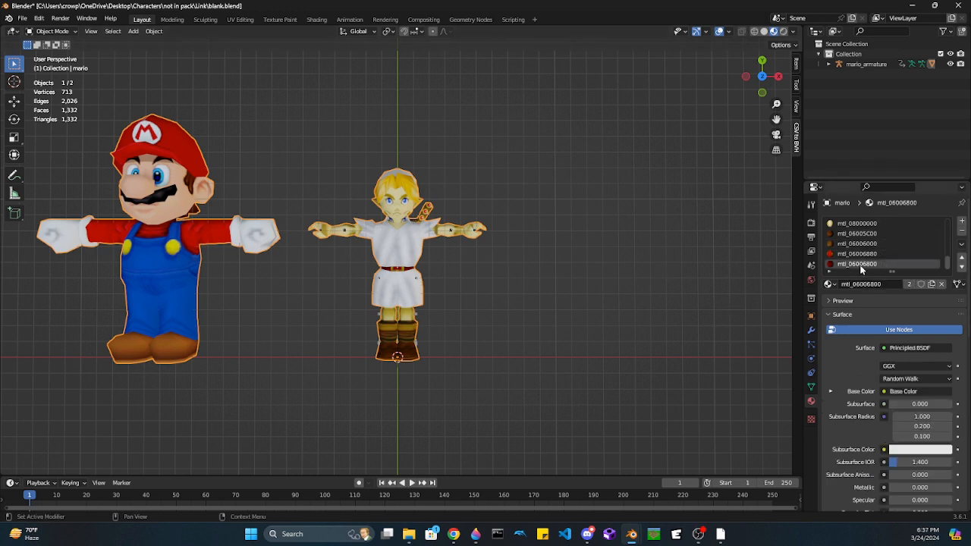
key("Tab")
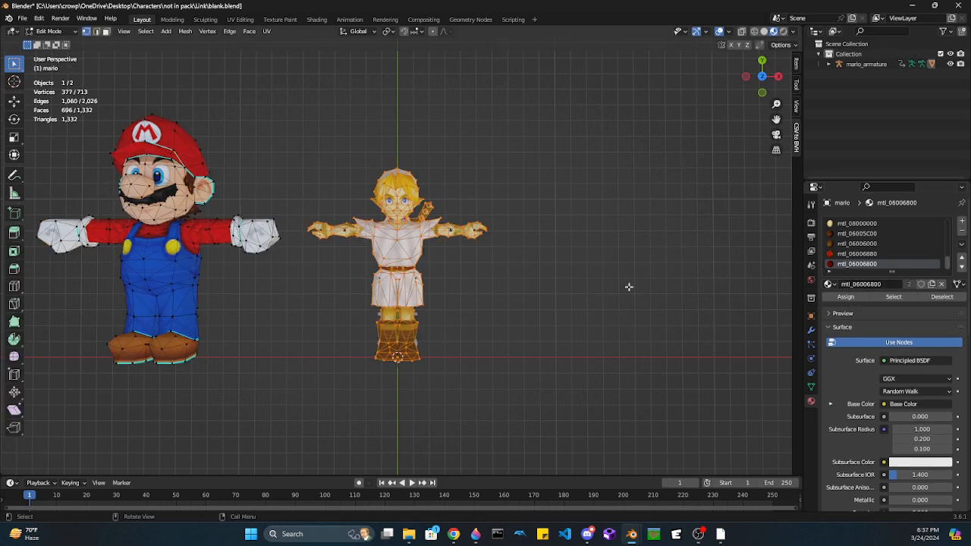
left_click(889, 295)
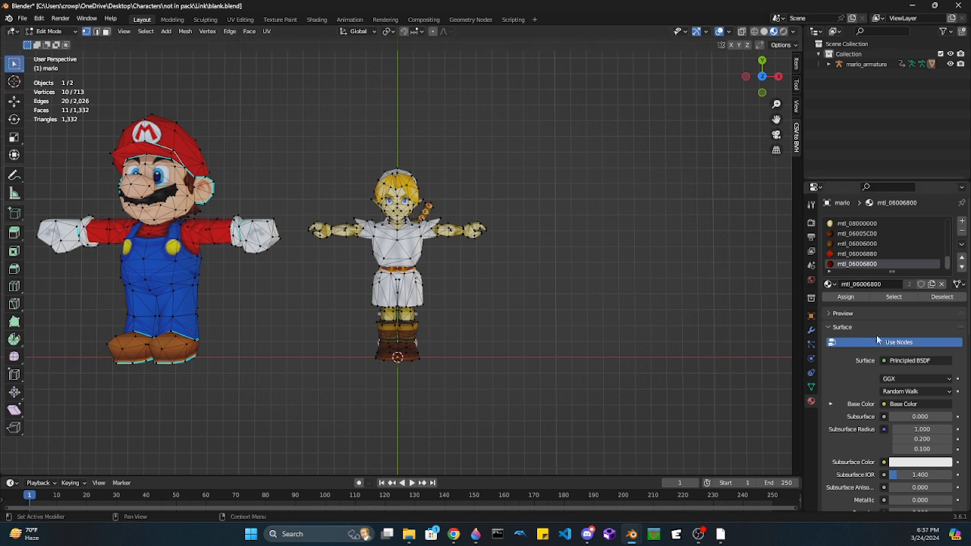
Step: Replace the base color image of material mtl_06006800 with mario_all.png from the Link folder
scroll(875, 337, "down", 3)
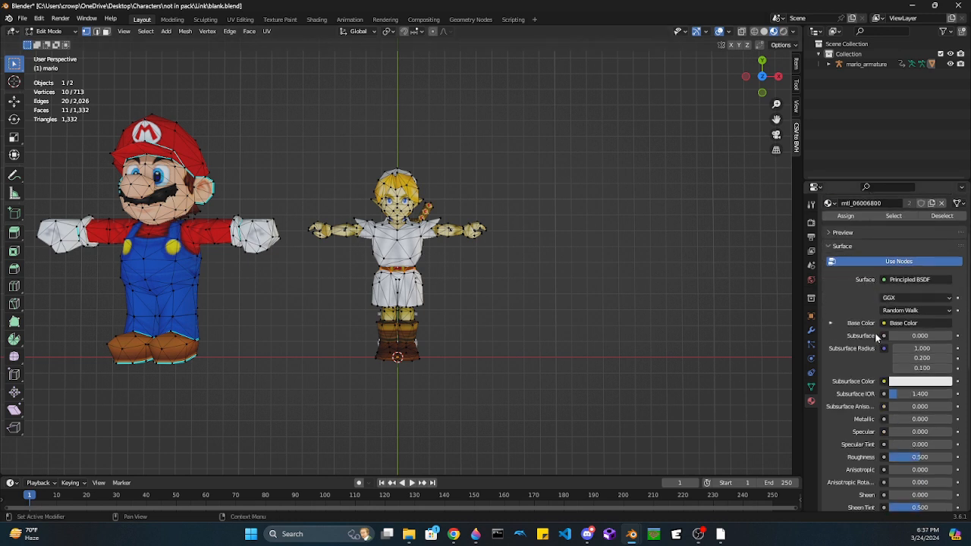
left_click(832, 324)
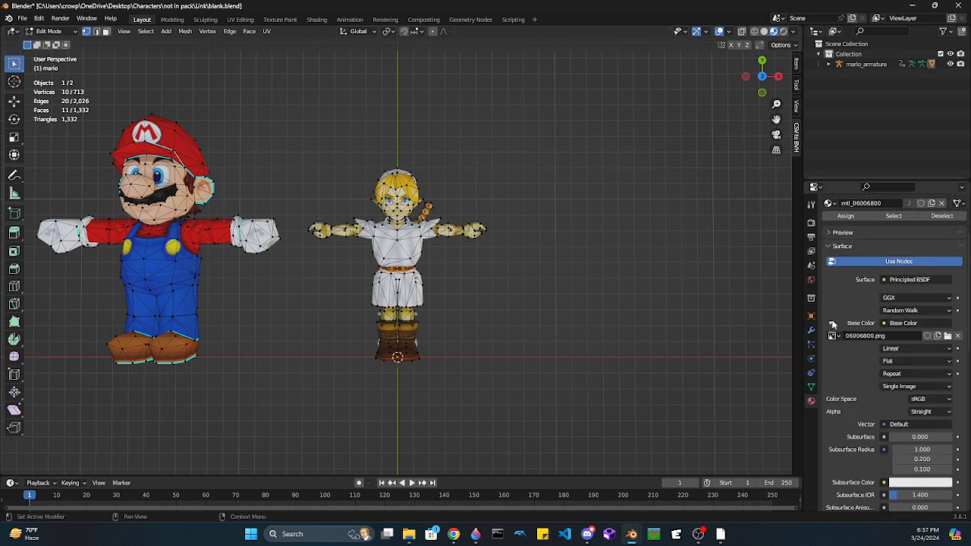
left_click(948, 336)
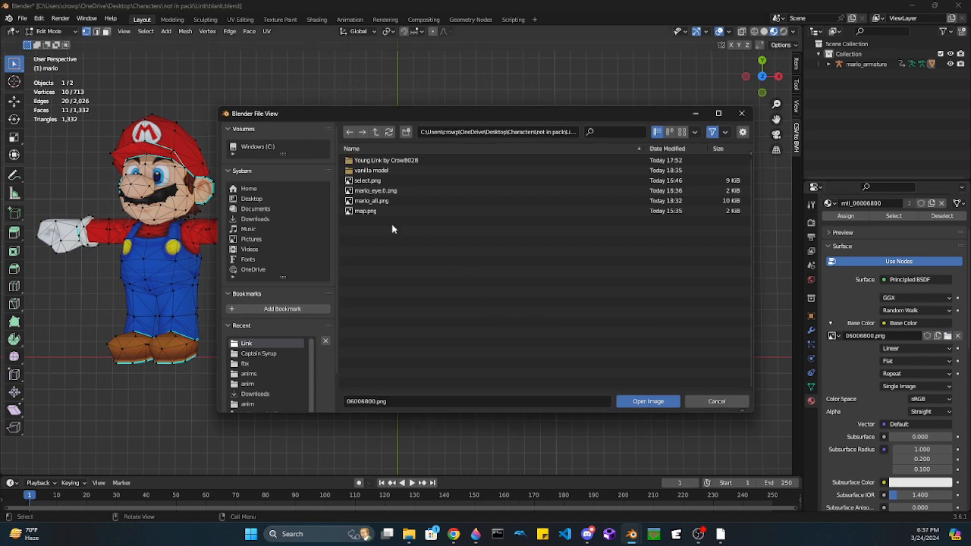
double_click(376, 201)
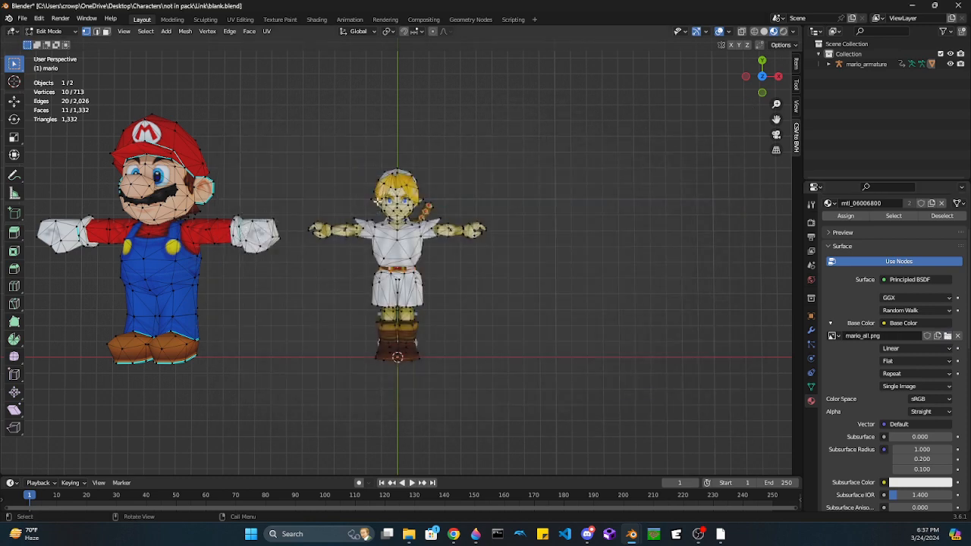
Step: Open the UV Editing workspace, select all UVs of Link's belt faces and scale them by 0.125
scroll(406, 289, "up", 6)
middle_click_drag(406, 290, 453, 329)
middle_click_drag(492, 235, 546, 110, "shift")
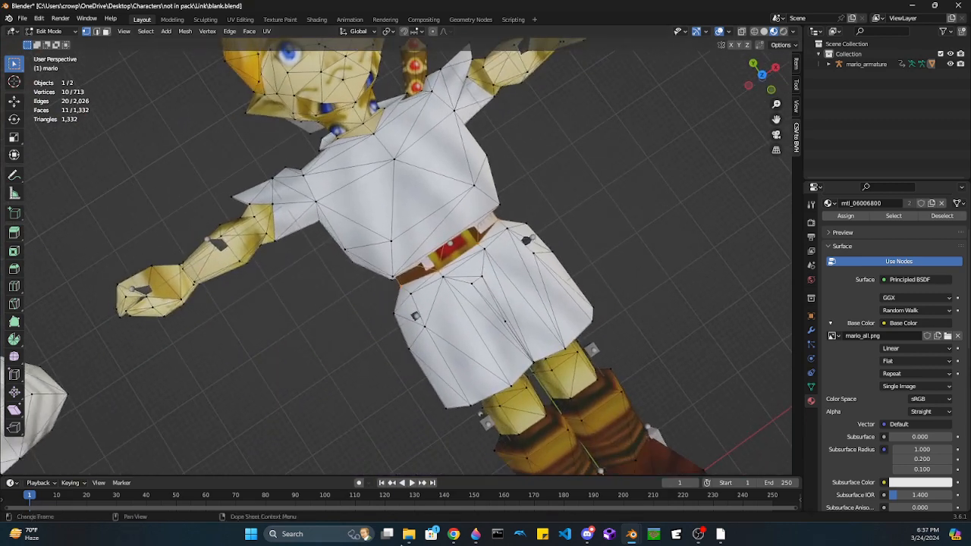
left_click(240, 19)
scroll(290, 315, "up", 2)
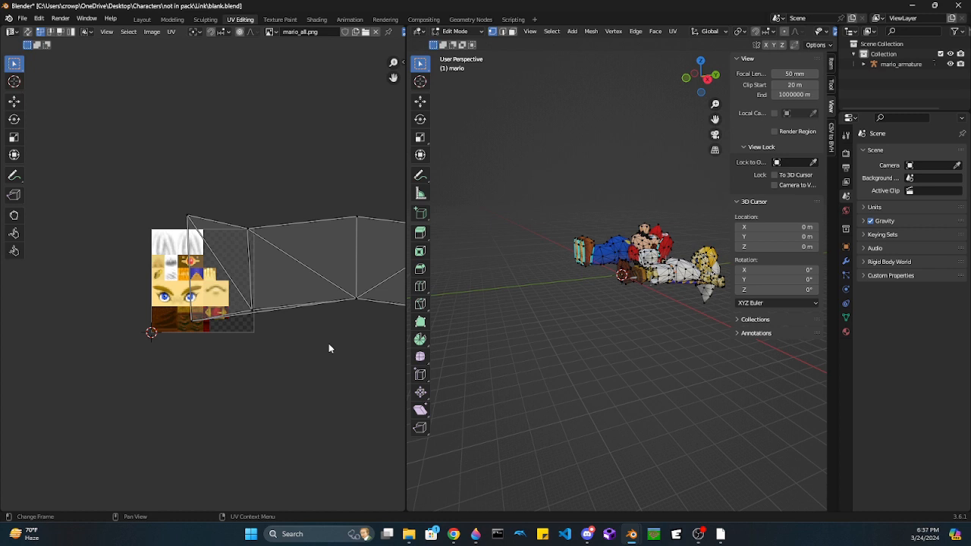
key("a")
middle_click_drag(329, 347, 220, 311)
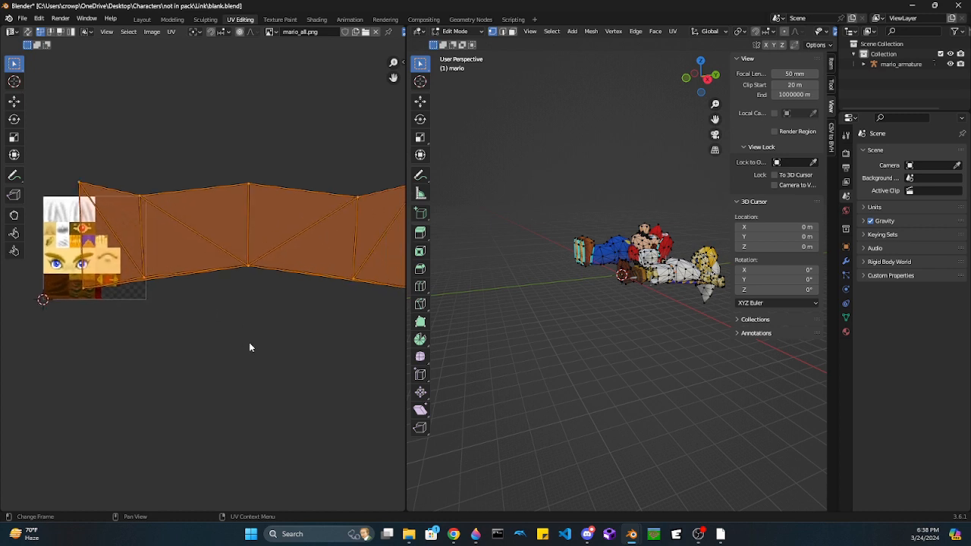
key("s")
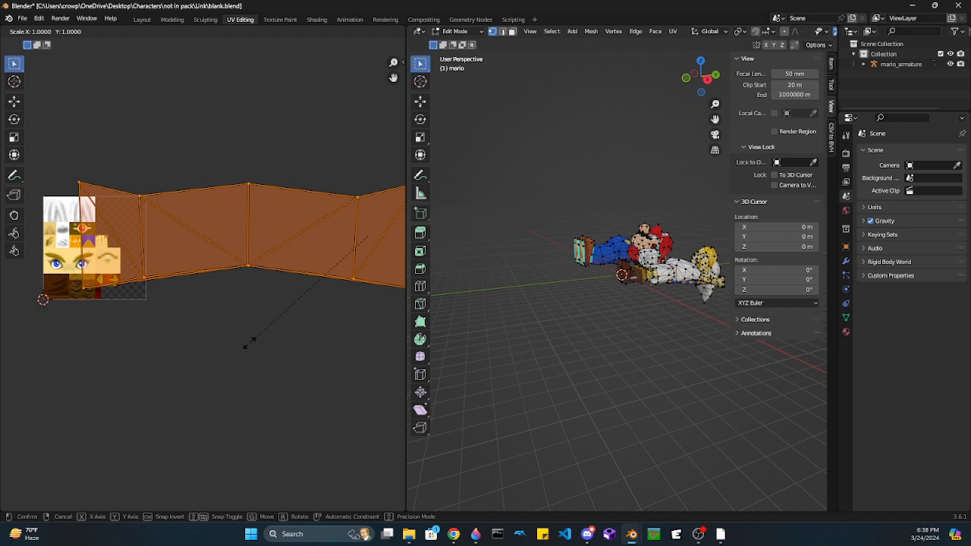
type(".1")
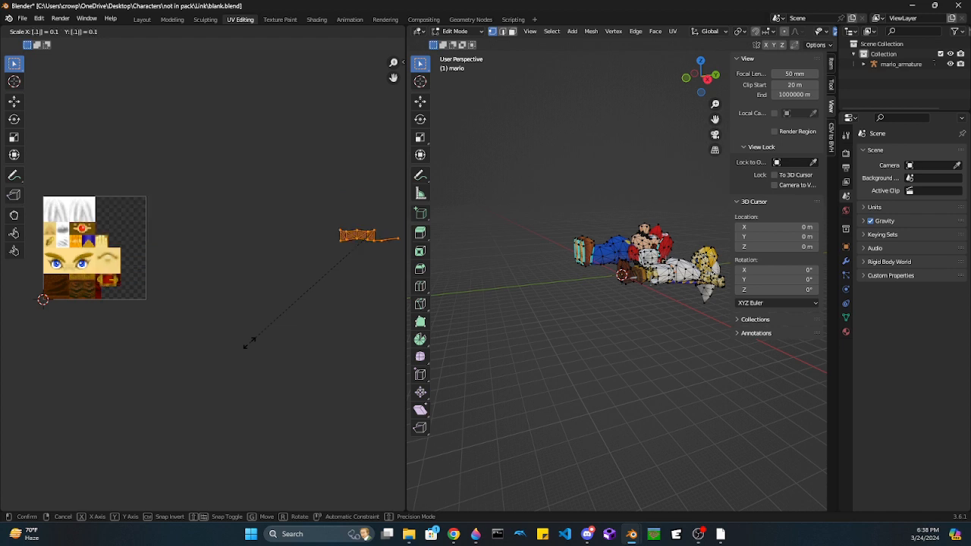
type("25")
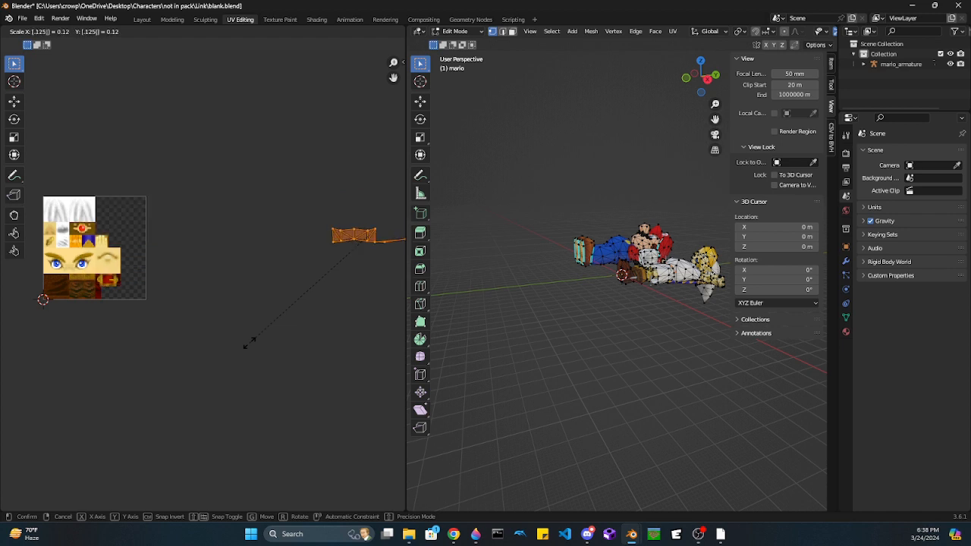
key("Return")
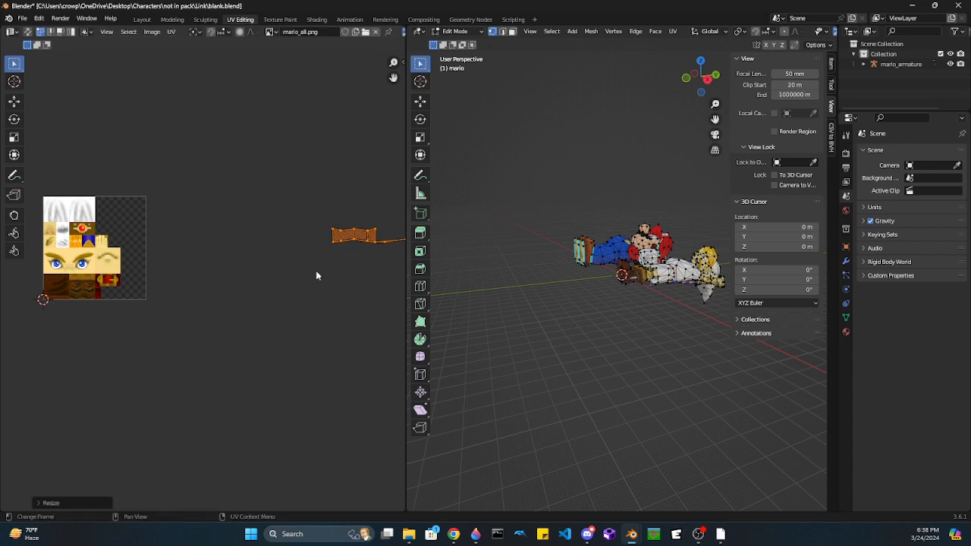
Step: Move the belt UVs onto the atlas, aligning their starting edge with the red strip directly below the belt buckle
key("g")
left_click(113, 348)
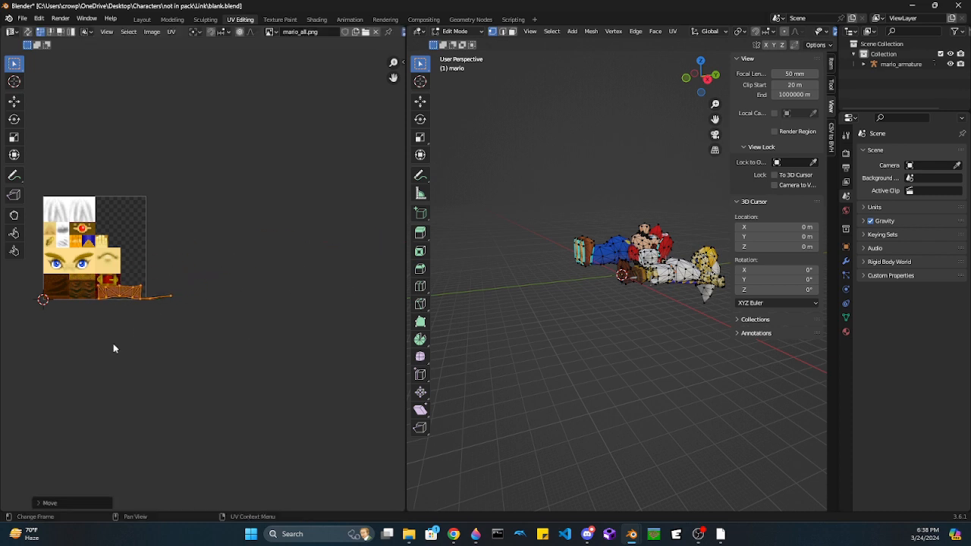
scroll(97, 311, "up", 11)
middle_click_drag(98, 387, 454, 326, "shift")
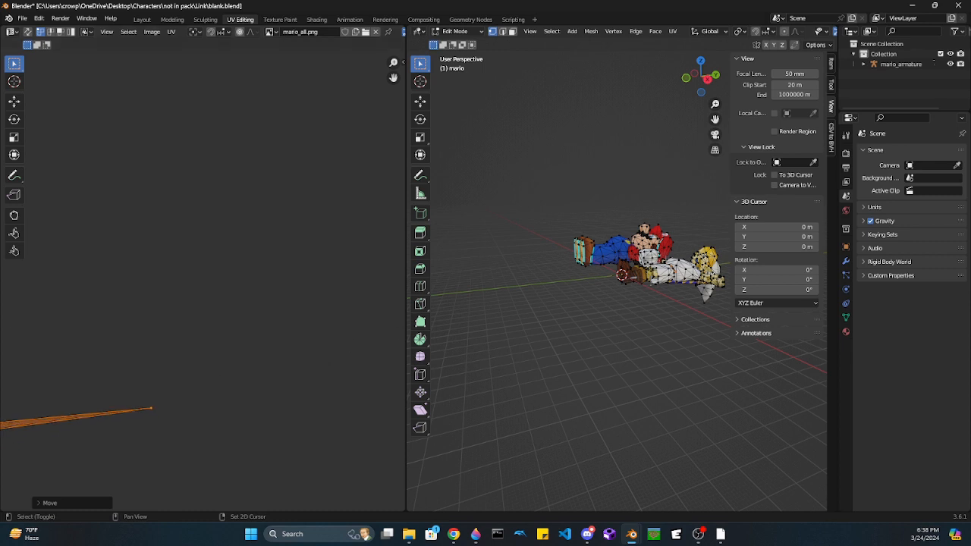
middle_click_drag(76, 386, 87, 181, "shift")
middle_click_drag(140, 304, 395, 334, "shift")
scroll(119, 296, "down", 1)
middle_click_drag(128, 296, 241, 316, "shift")
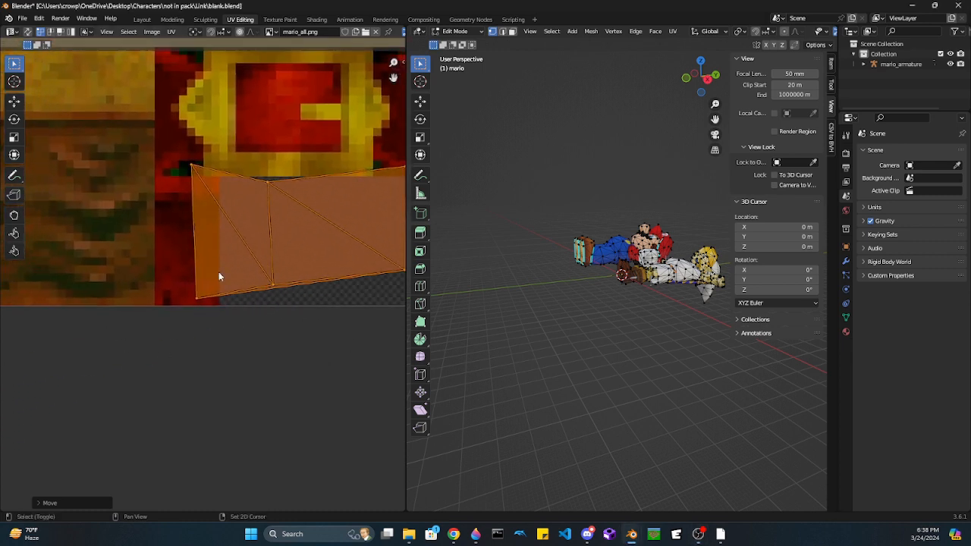
scroll(217, 281, "down", 5)
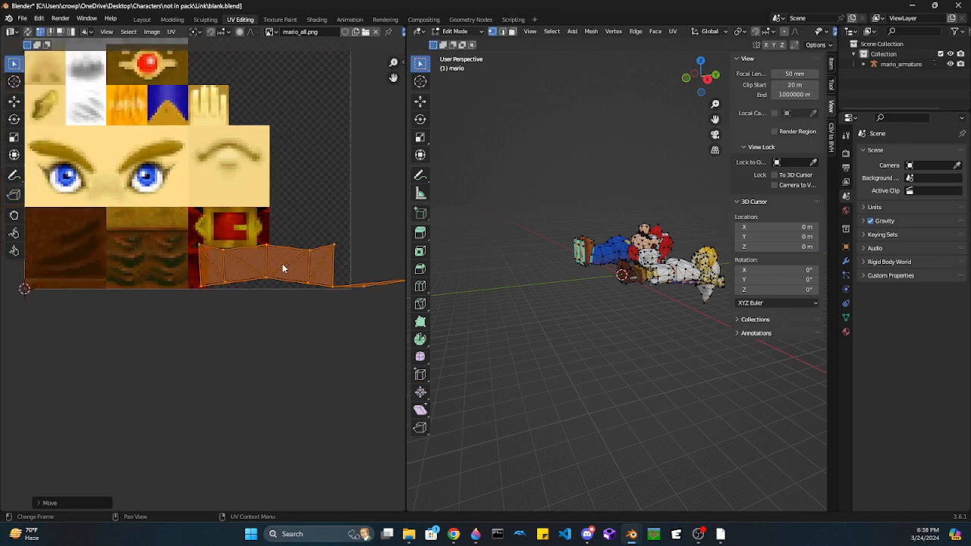
scroll(292, 310, "up", 4)
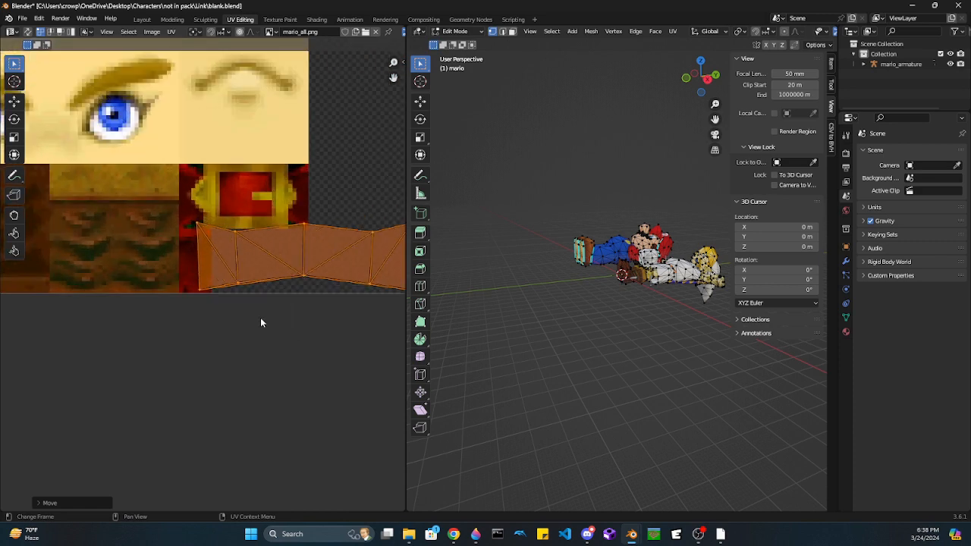
key("g")
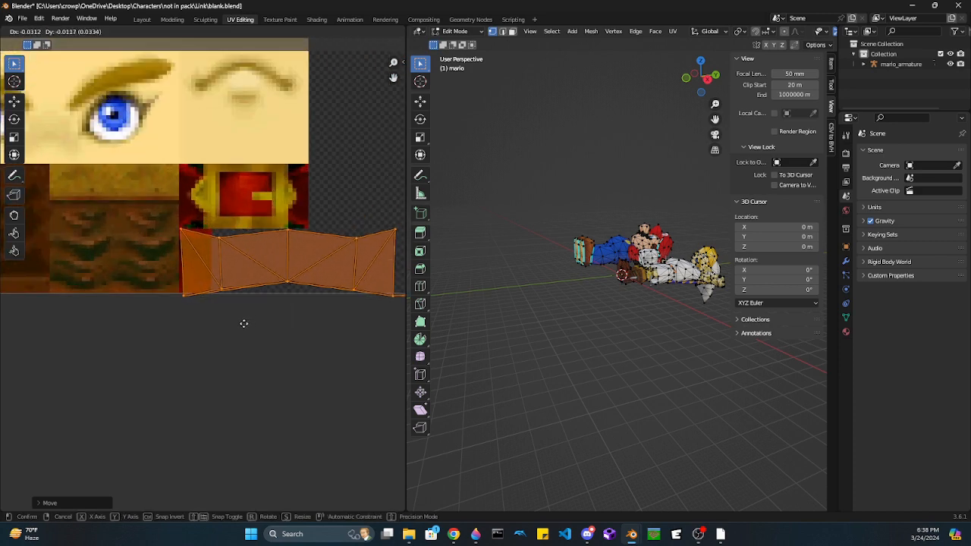
left_click(245, 326)
Step: Scale the belt UVs down to about 0.9 and move them back against the starting edge of the red strip
key("s")
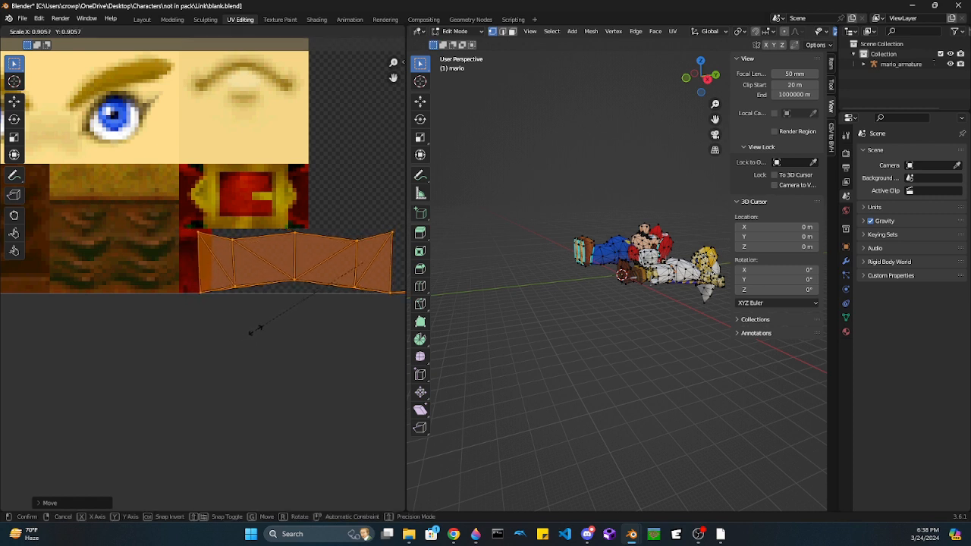
left_click(252, 330)
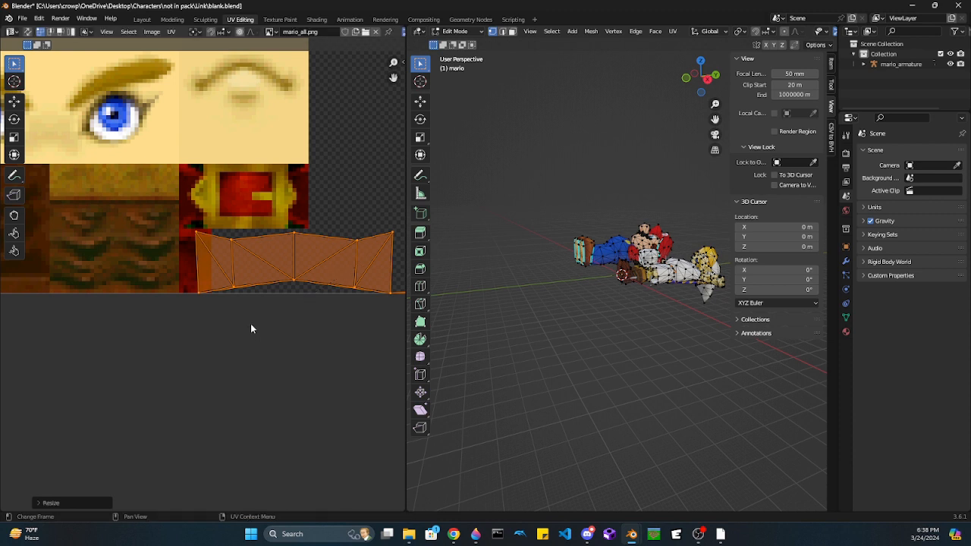
key("g")
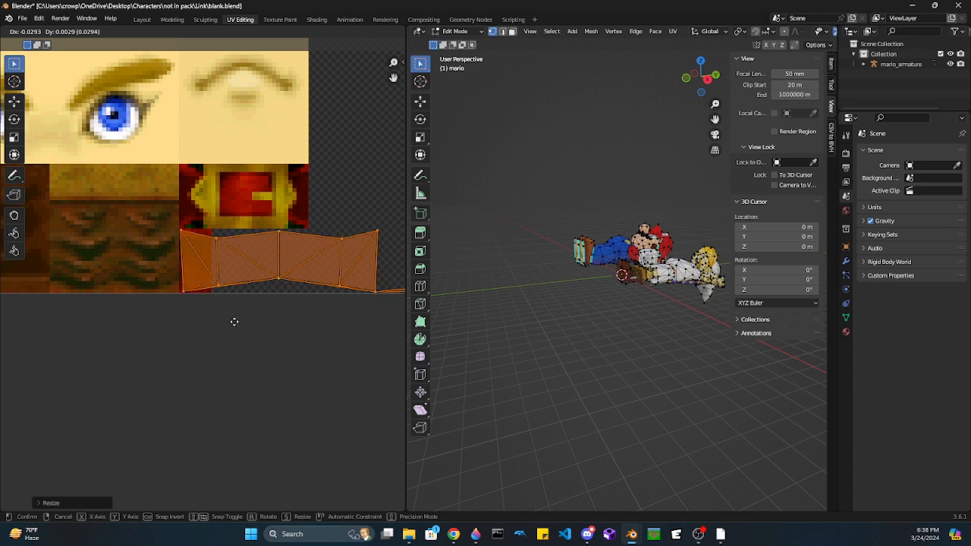
left_click(242, 334)
Step: Select the stray belt UV vertices in the thin tail that extends beyond the end of the belt strip
middle_click_drag(243, 331, 66, 324)
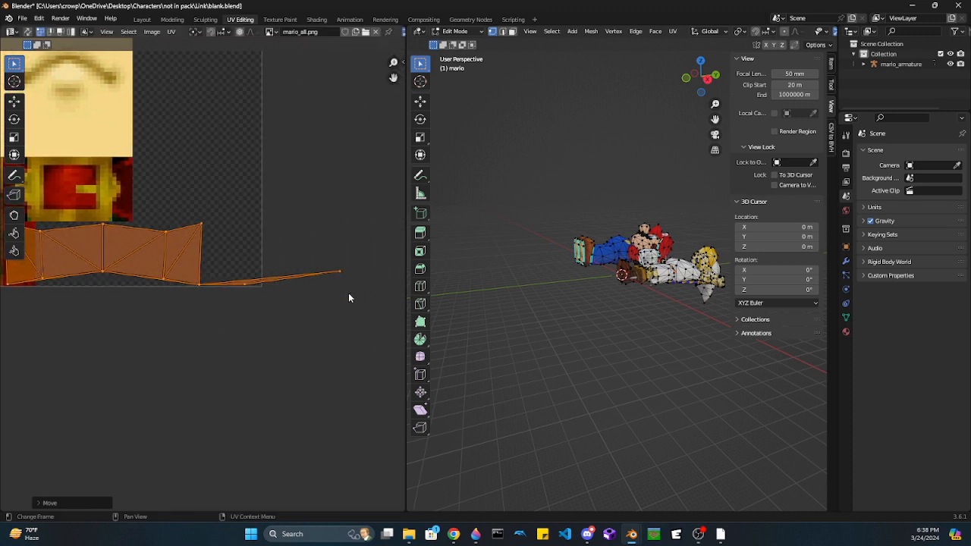
left_click_drag(228, 234, 365, 324)
scroll(288, 341, "up", 2)
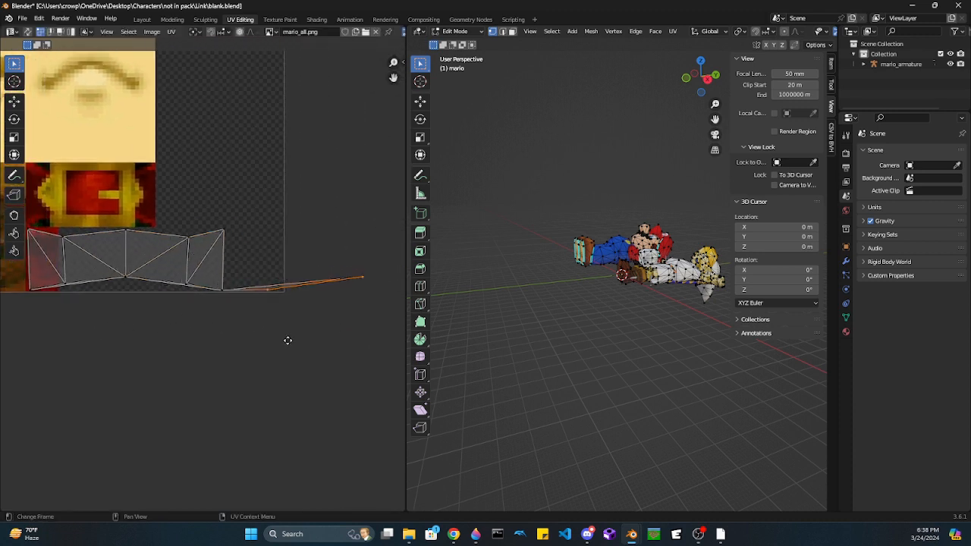
Step: Try mirroring the selected tail UVs along X, undoing each attempt
right_click(298, 332)
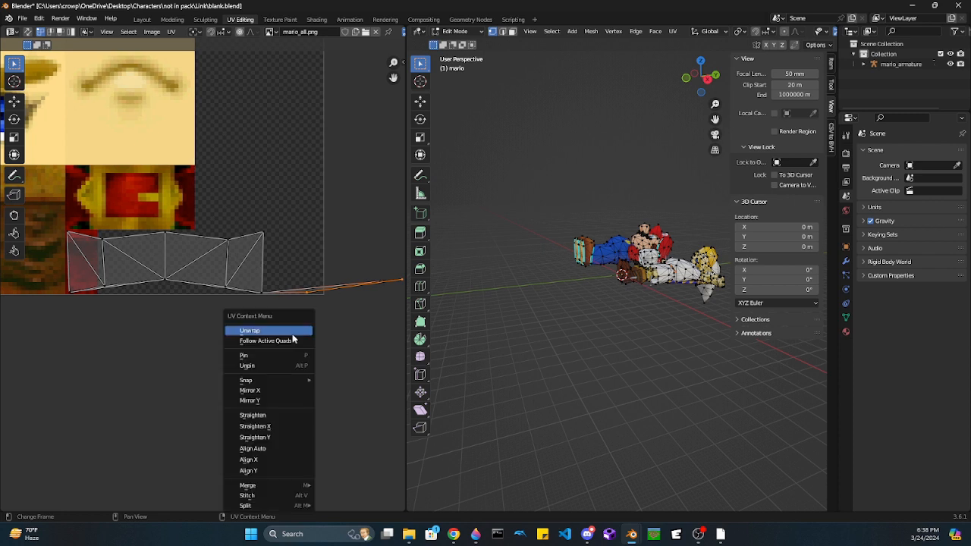
left_click(258, 391)
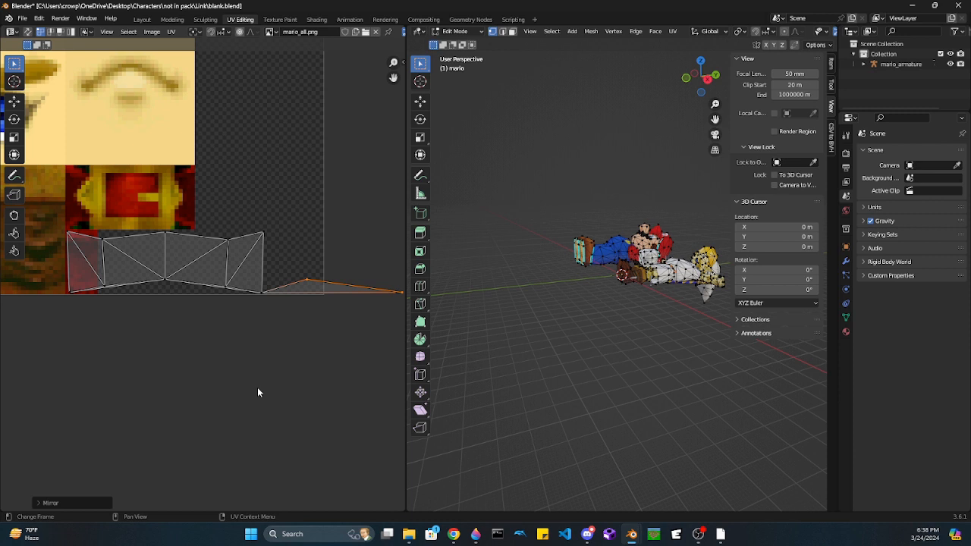
key("ctrl+z")
right_click(285, 355)
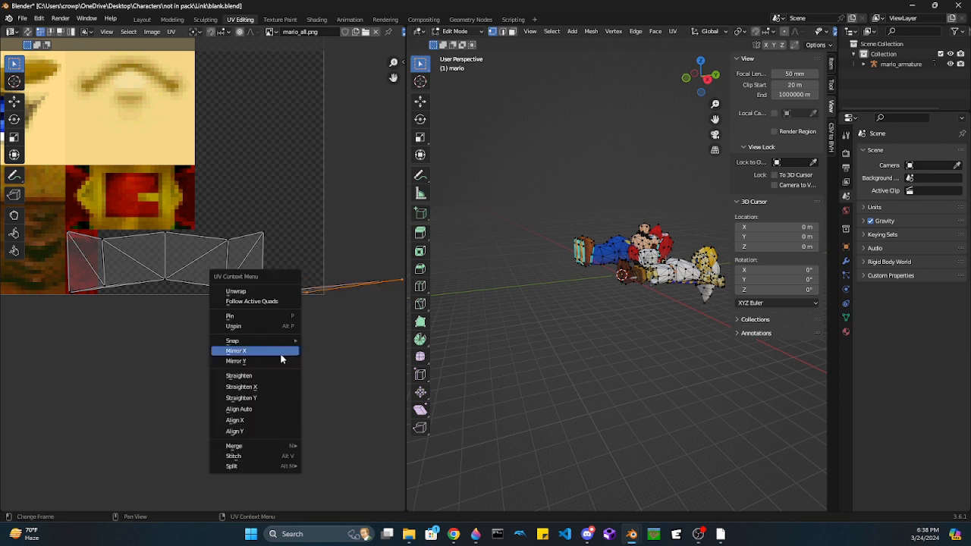
left_click(253, 353)
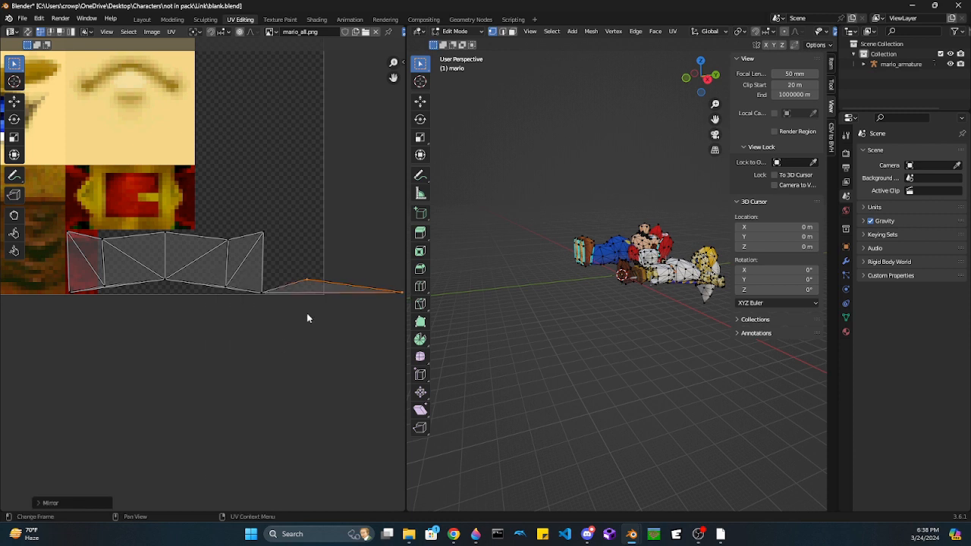
key("ctrl+z")
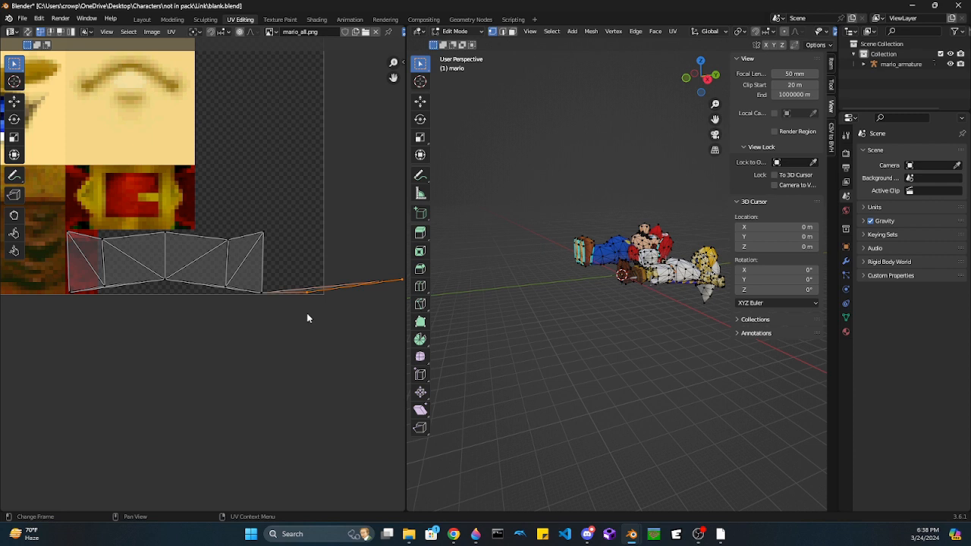
Step: Mirror the selected tail UVs along X and move them along the X axis onto the rest of the belt strip
right_click(308, 319)
left_click(307, 315)
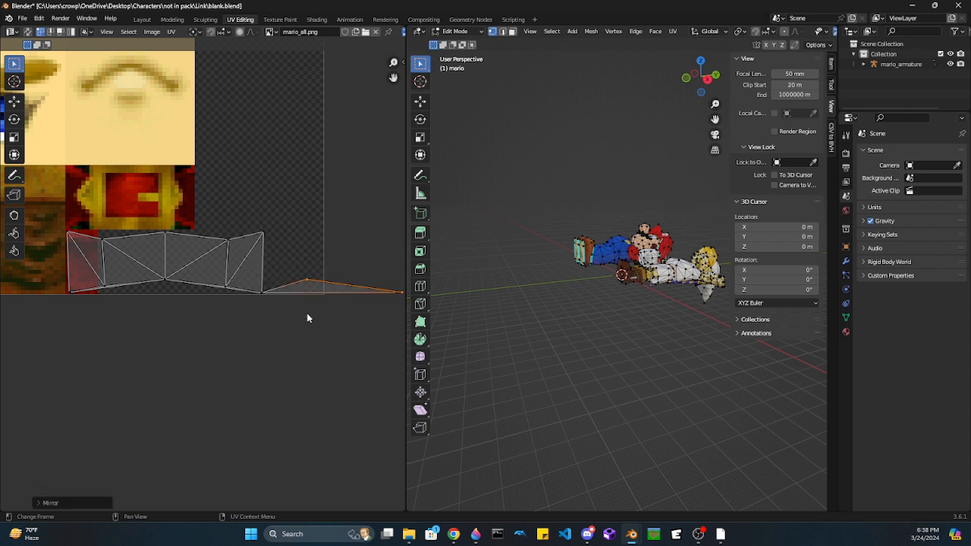
key("g")
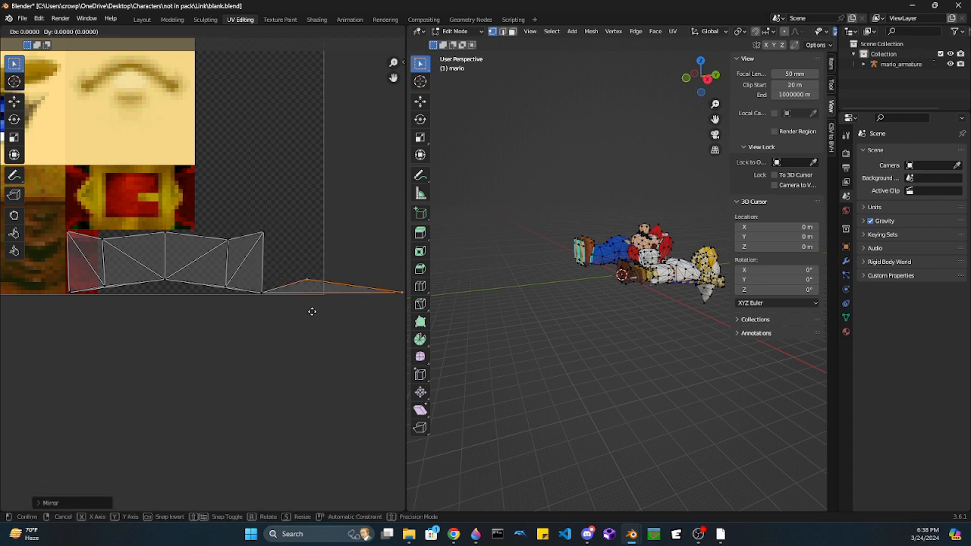
key("x")
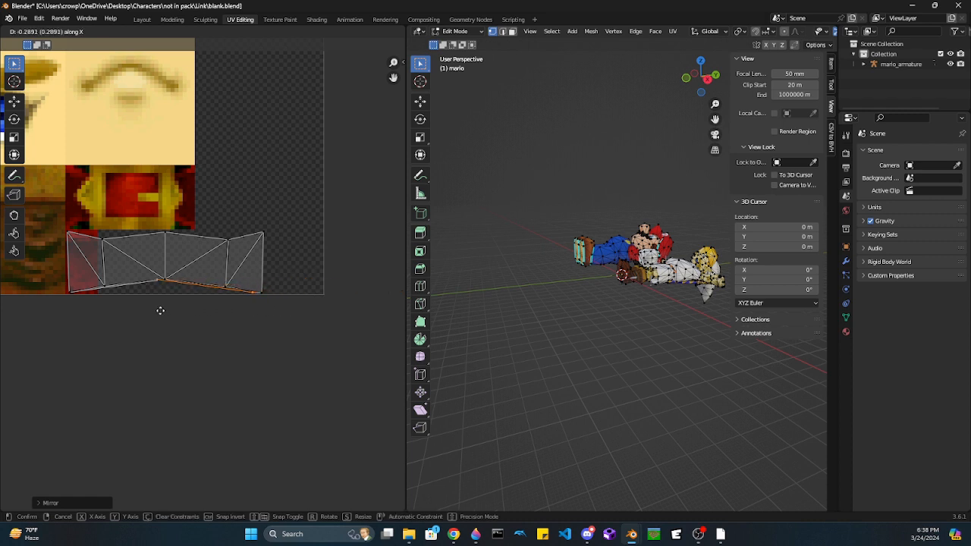
left_click(144, 312)
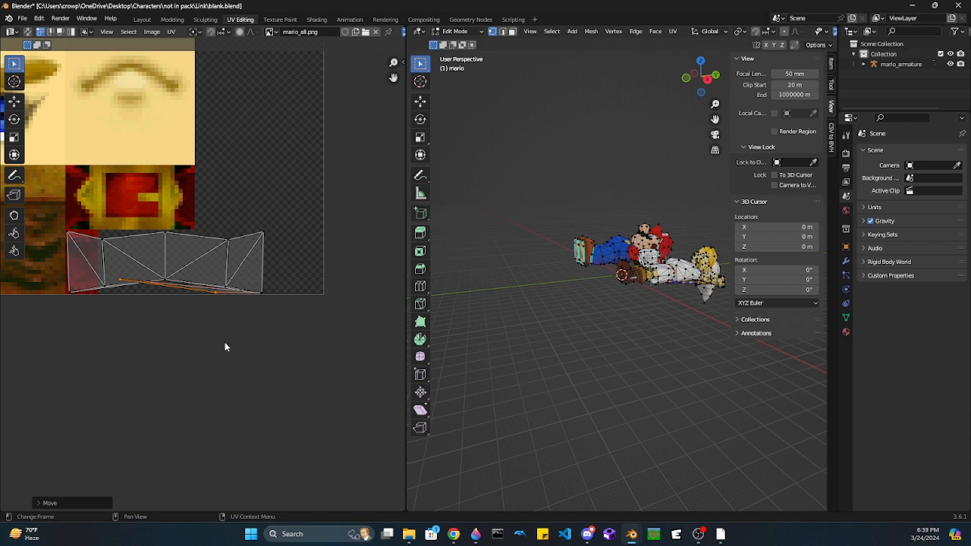
Step: Examine the full atlas layout beside the Mario and Link models, viewing both models from above
scroll(201, 282, "down", 3)
middle_click_drag(180, 379, 325, 450, "shift")
scroll(318, 340, "up", 1)
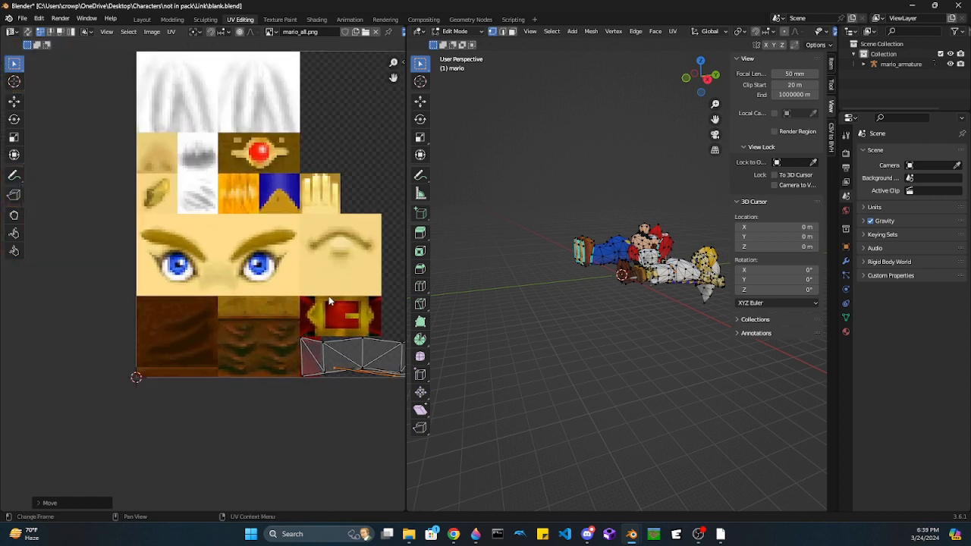
middle_click_drag(333, 312, 266, 305, "shift")
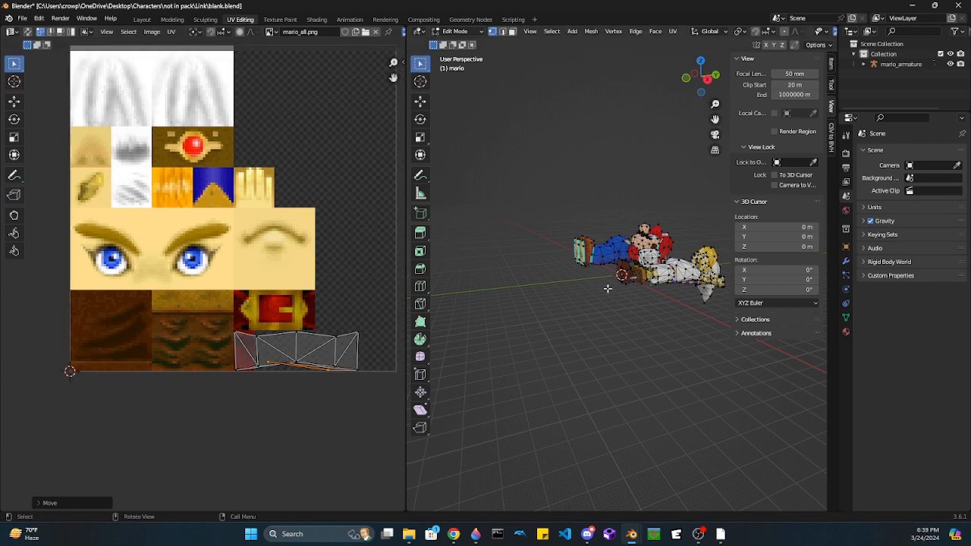
middle_click_drag(607, 286, 673, 291)
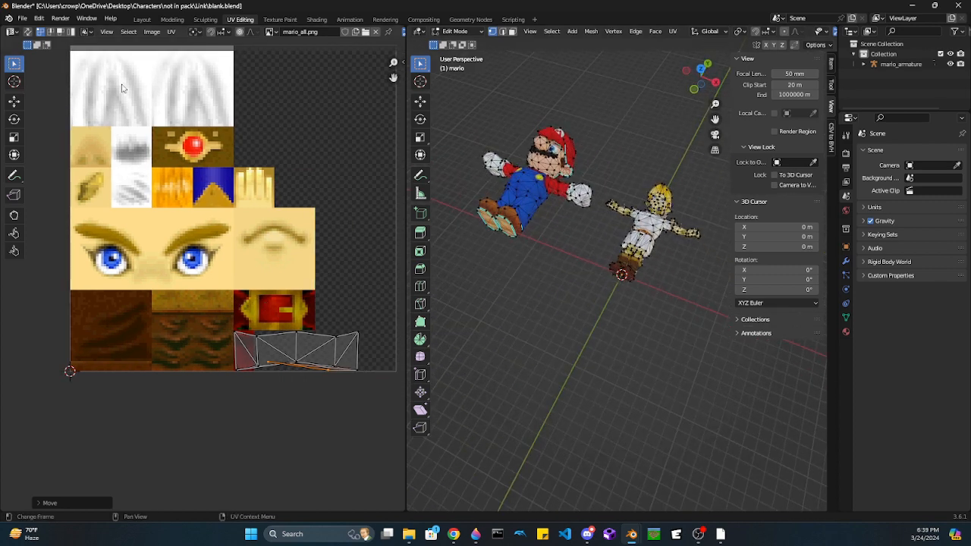
middle_click_drag(622, 260, 644, 289)
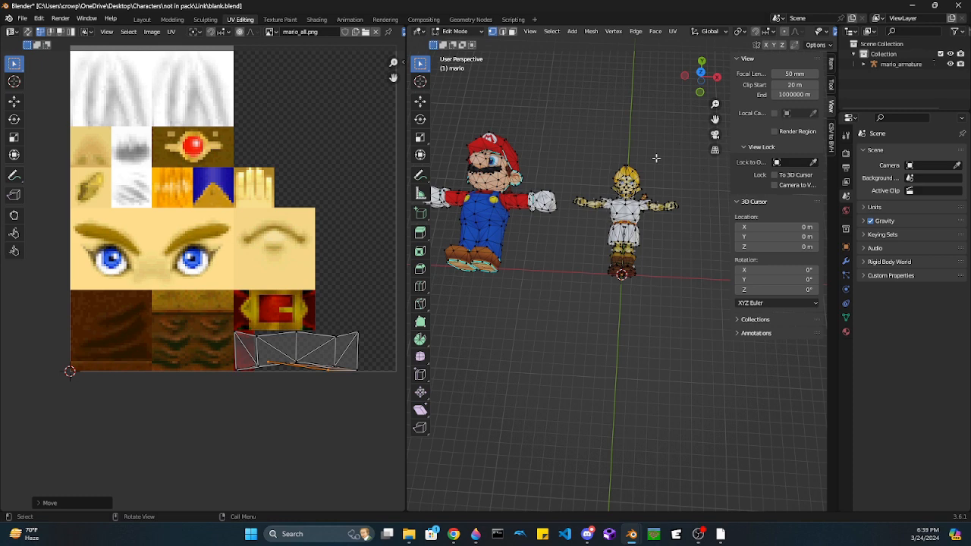
middle_click_drag(633, 205, 637, 223)
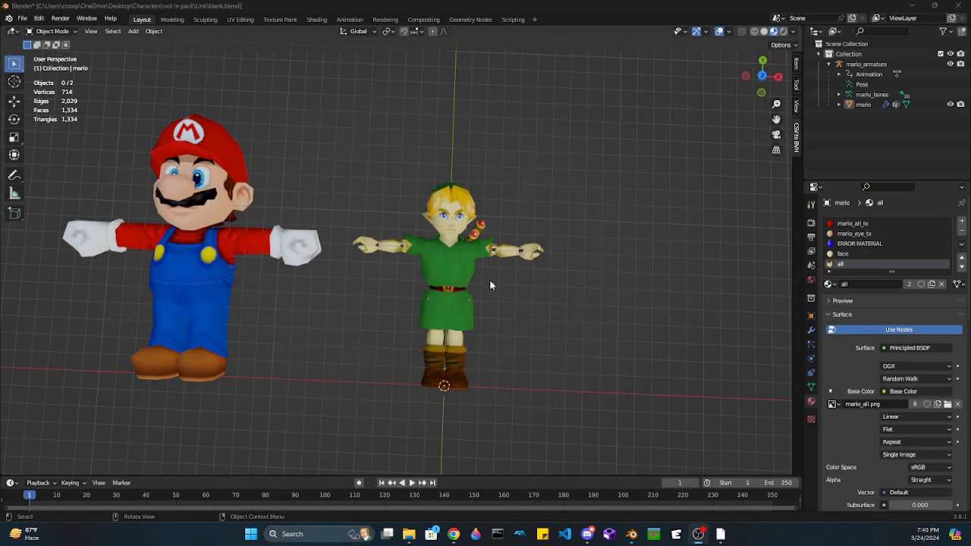
Step: Look through the face, ERROR MATERIAL and mario_all_tx material slots of the mario mesh
left_click(844, 255)
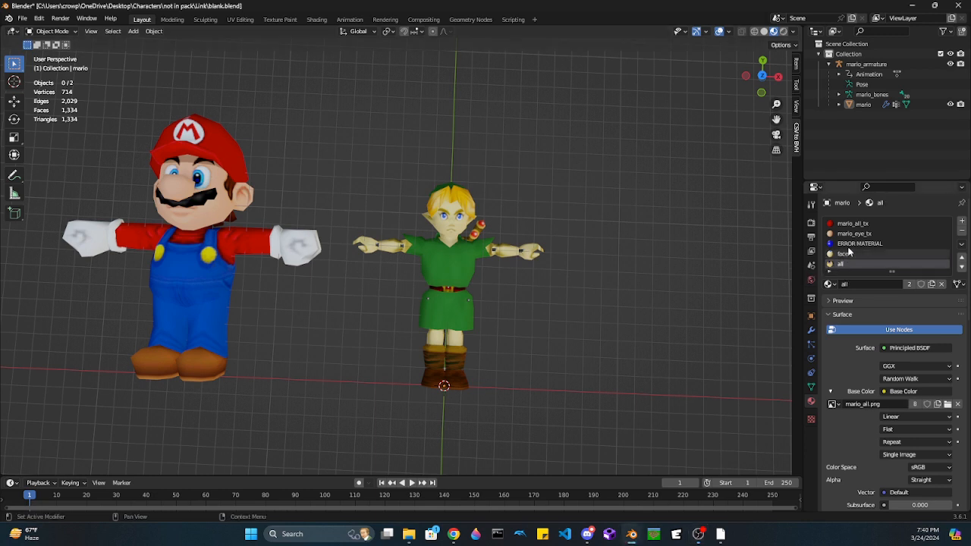
left_click(848, 243)
left_click(855, 224)
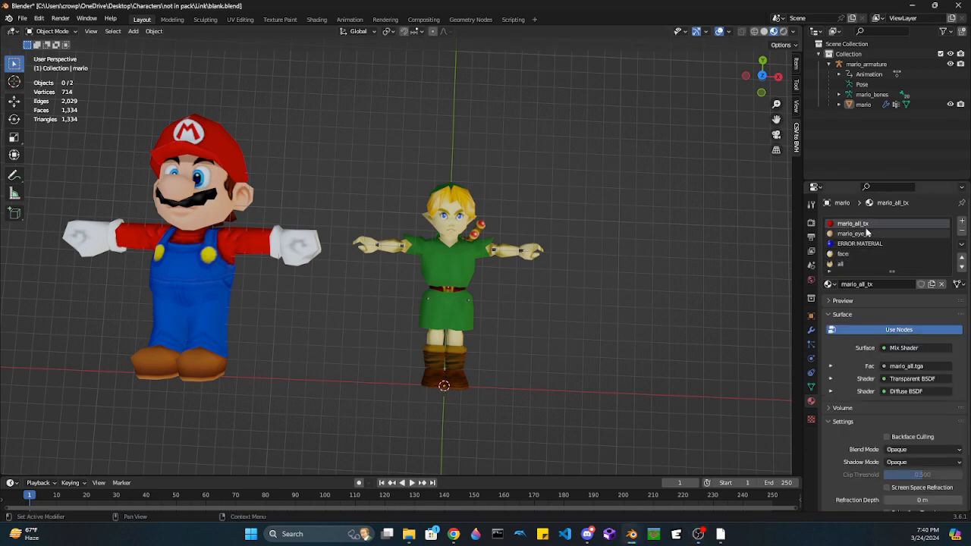
Step: In Edit Mode, select the faces using the face material, assign mario_eye_tx to them and clear the selection
left_click(849, 255)
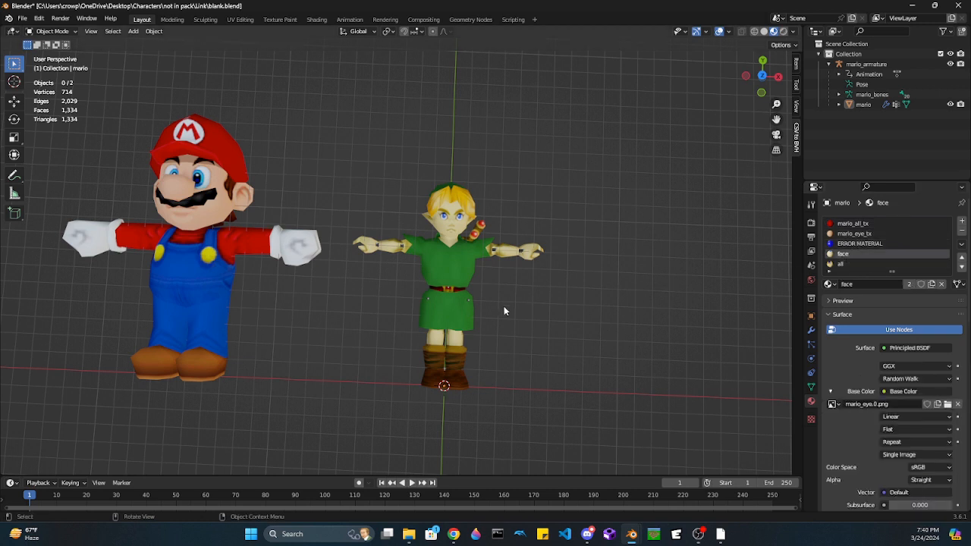
key("Tab")
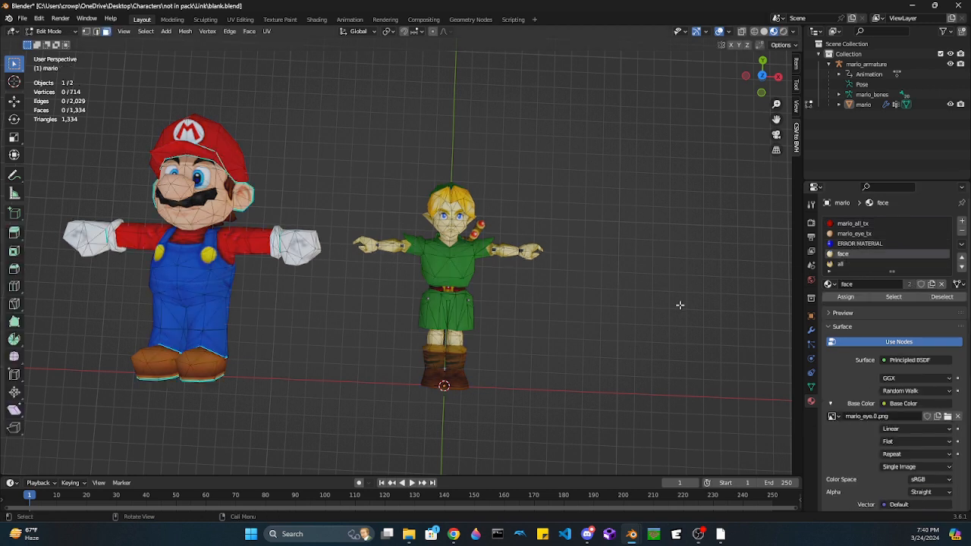
left_click(895, 297)
left_click(853, 234)
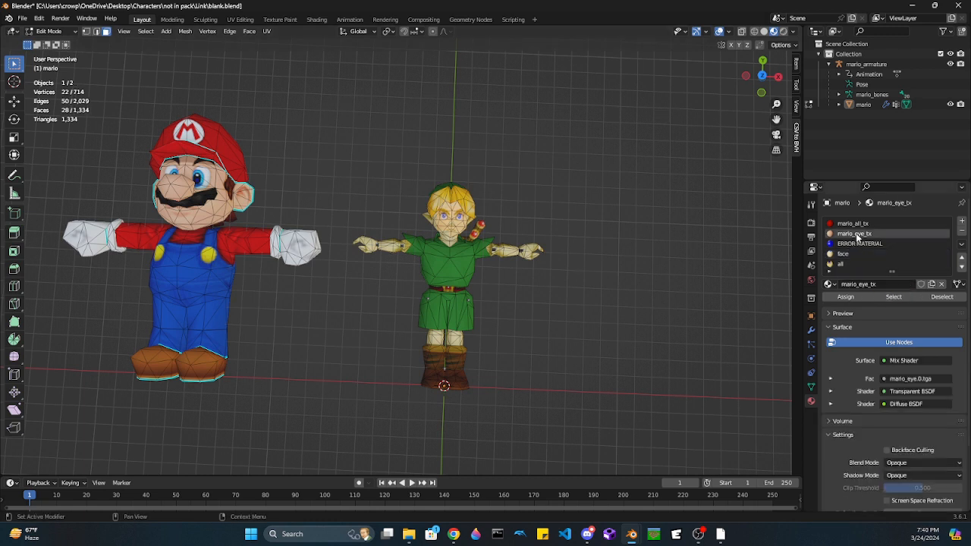
left_click(847, 297)
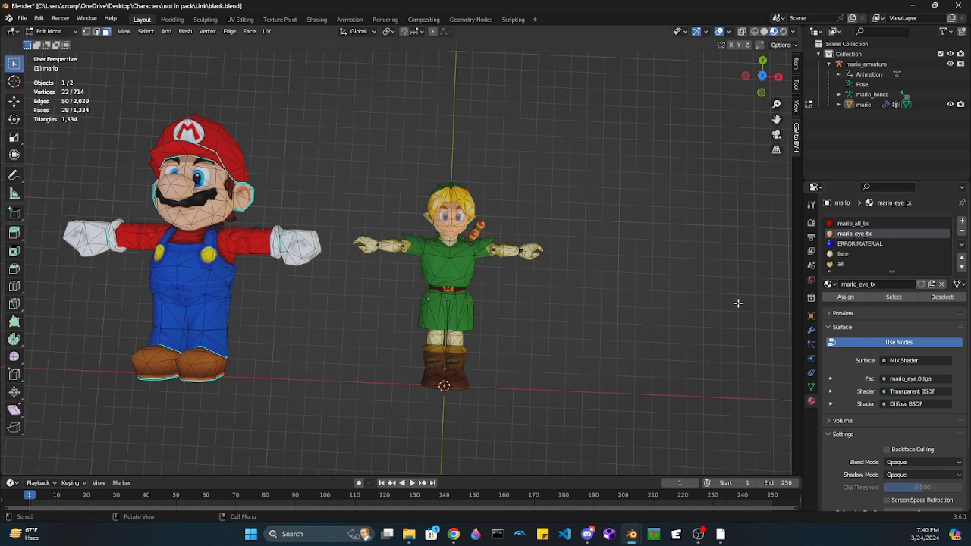
key("alt+a")
Step: Reassign all faces using the all material to mario_all_tx, save the blend file and return to Object Mode
left_click(853, 264)
left_click(886, 297)
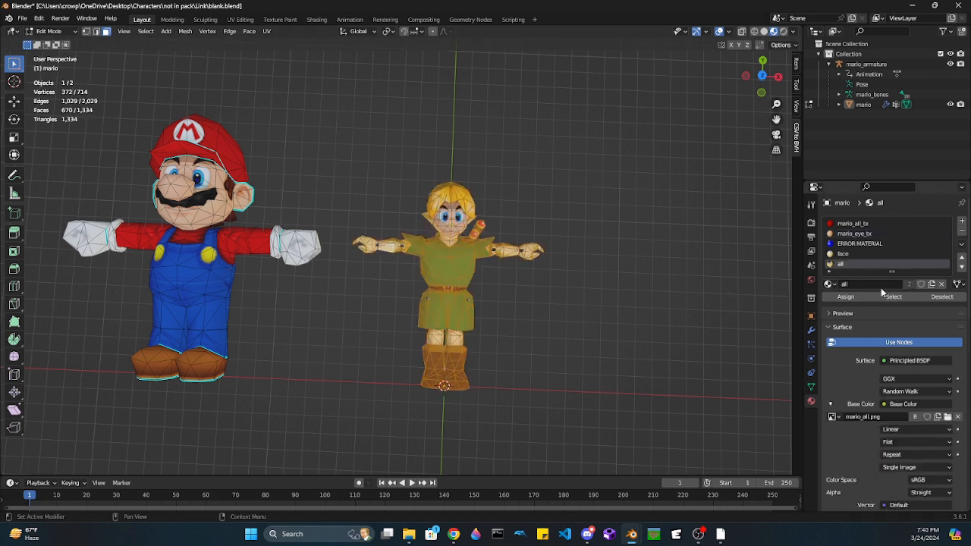
left_click(858, 224)
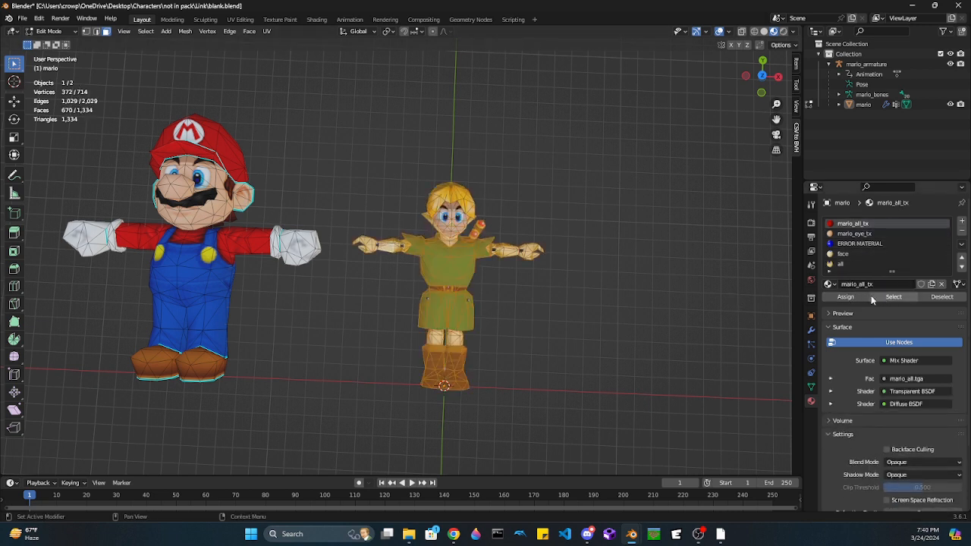
left_click(845, 297)
key("alt+a")
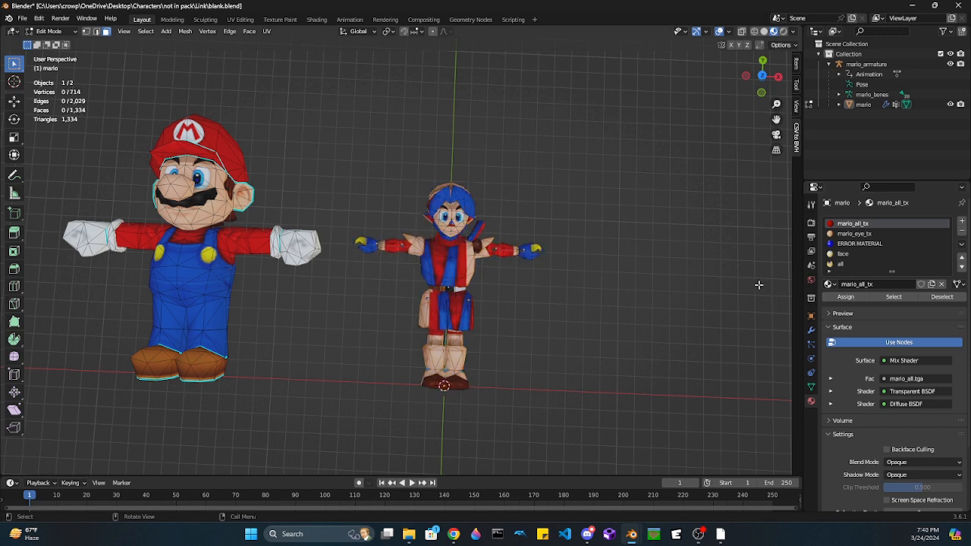
key("ctrl+s")
key("Tab")
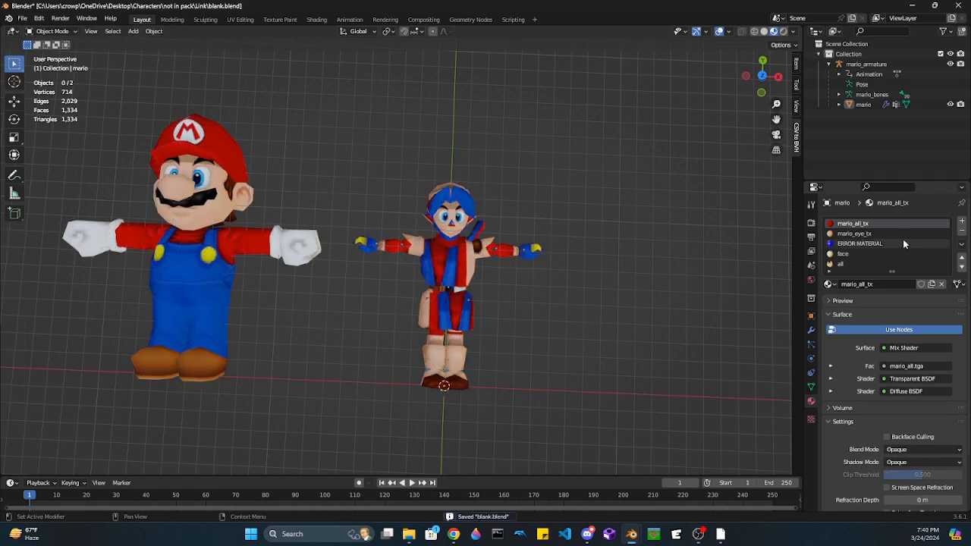
Step: Remove the face and all material slots from the mario mesh
left_click(892, 254)
left_click(962, 231)
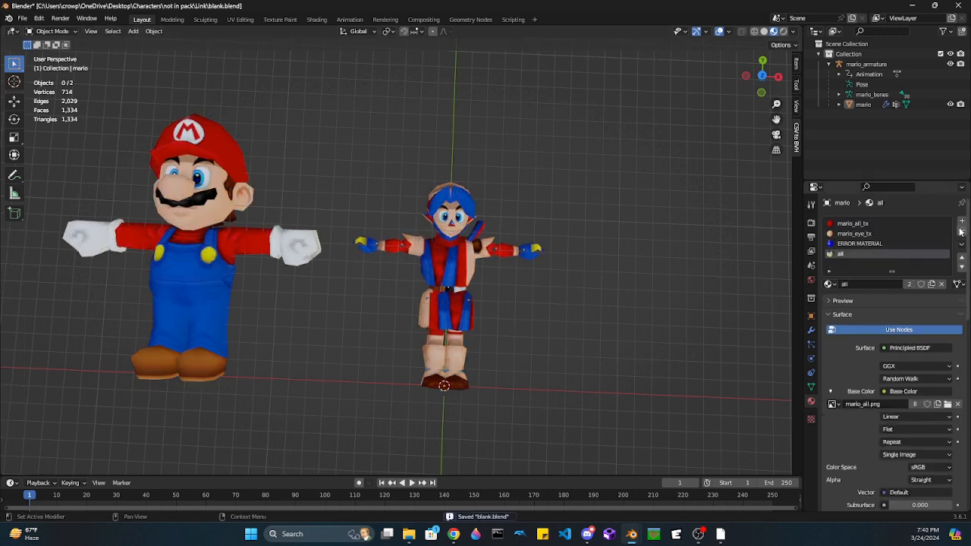
left_click(962, 231)
Step: Open the shader nodes of mario_all_tx with both models in view and delete the mario_all.tga image texture node
left_click(853, 223)
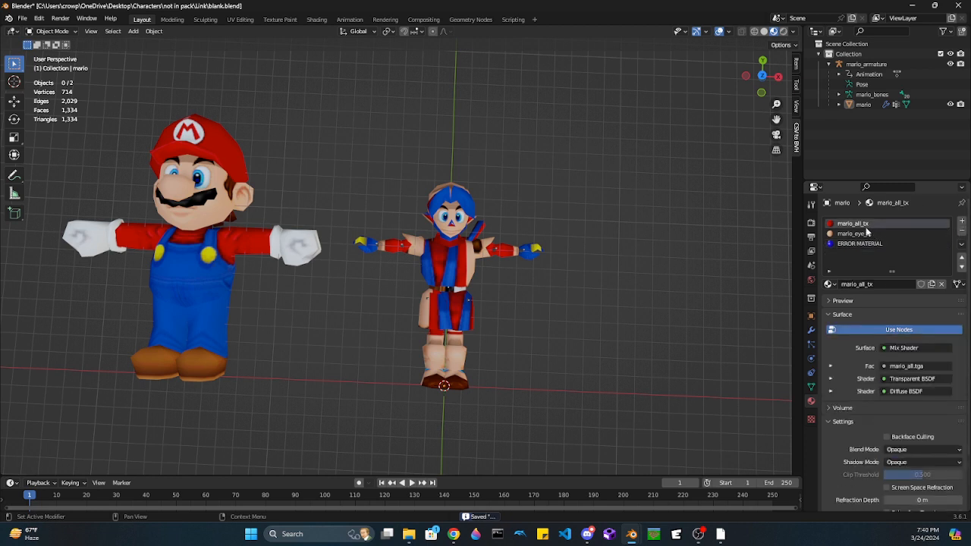
left_click(316, 19)
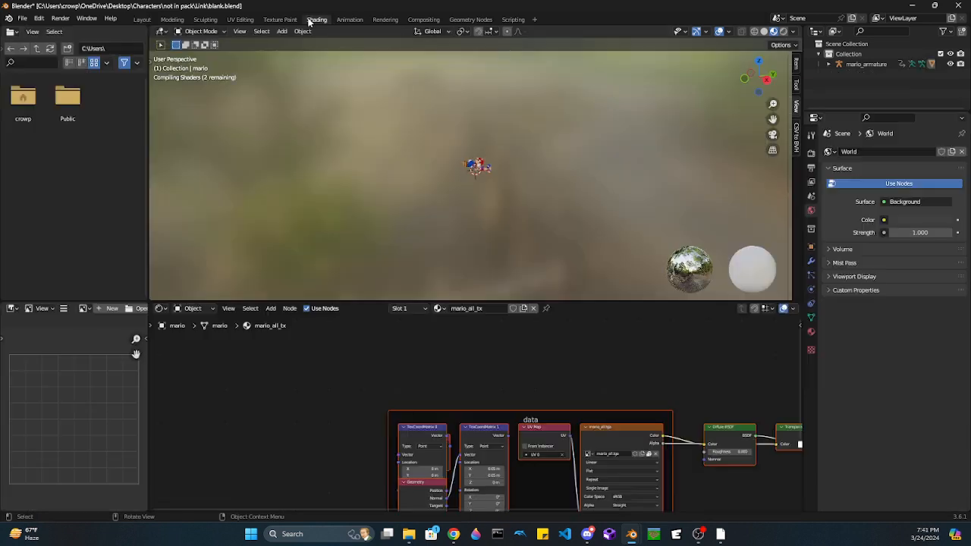
scroll(491, 208, "up", 6)
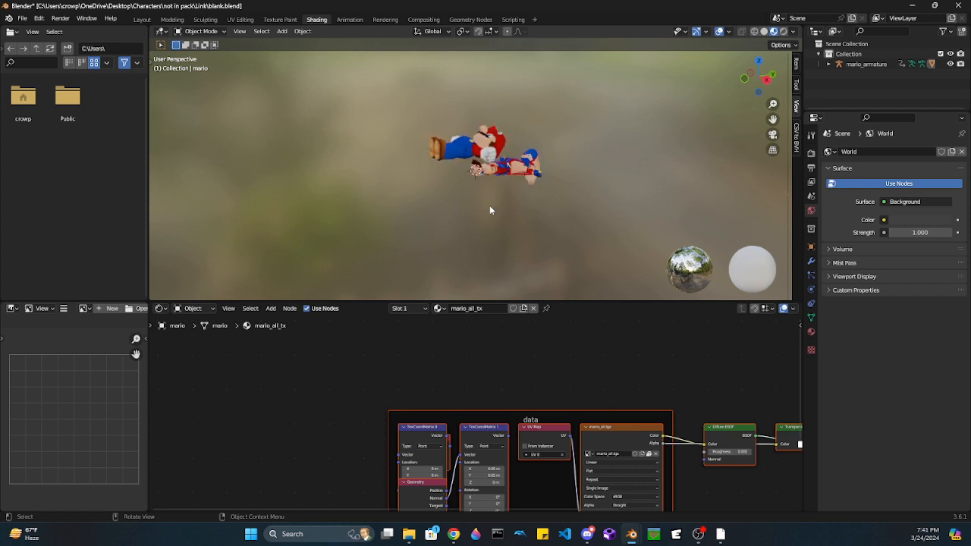
middle_click_drag(489, 208, 558, 259)
scroll(474, 190, "up", 6)
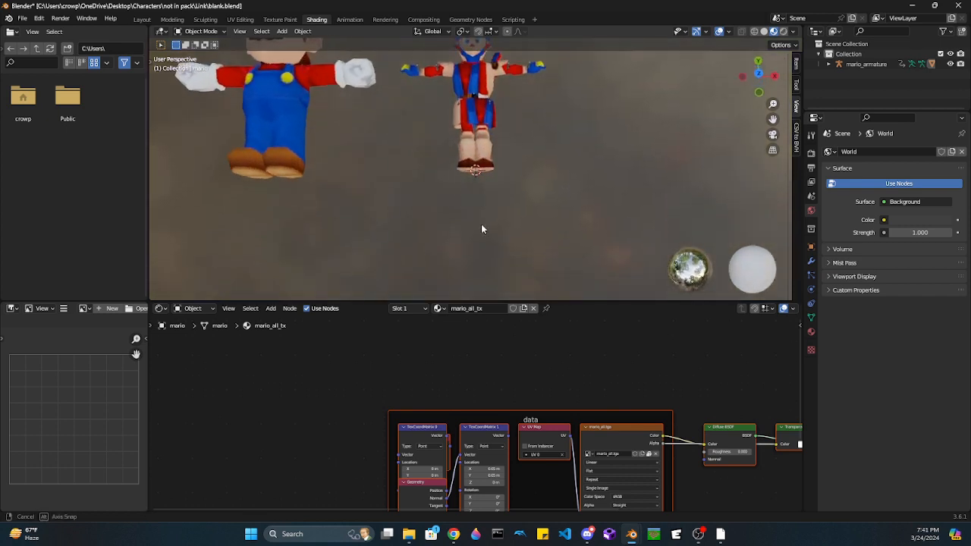
middle_click_drag(467, 202, 492, 255)
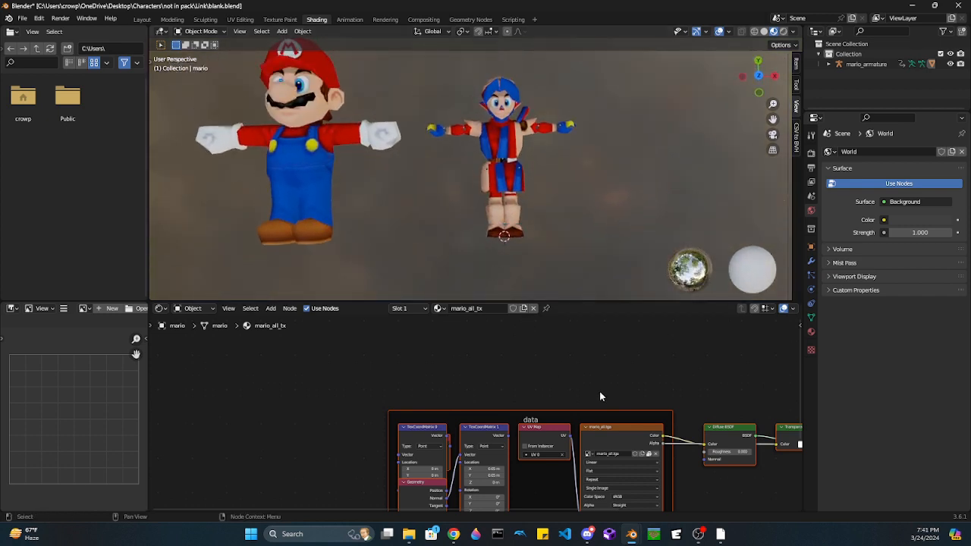
scroll(600, 391, "down", 1)
middle_click_drag(615, 387, 566, 323)
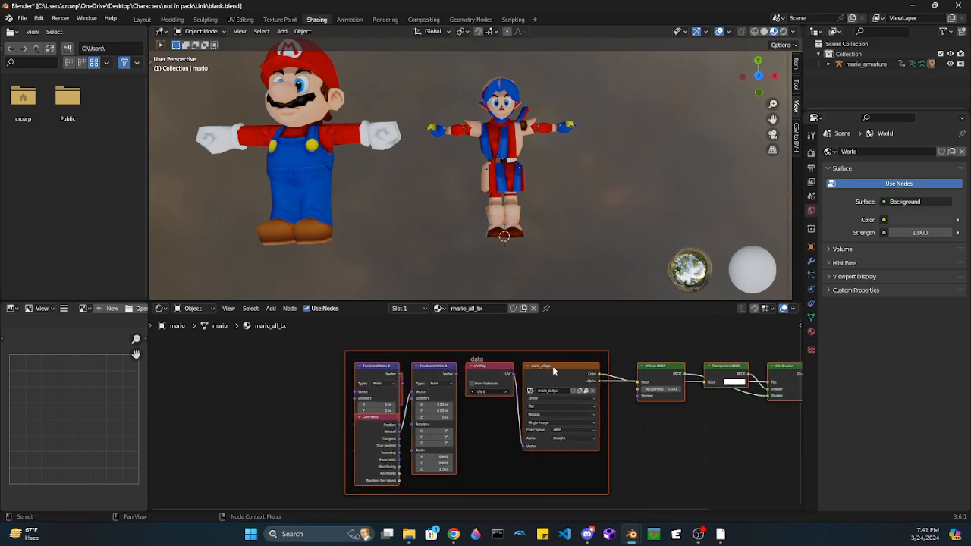
left_click(554, 370)
key("x")
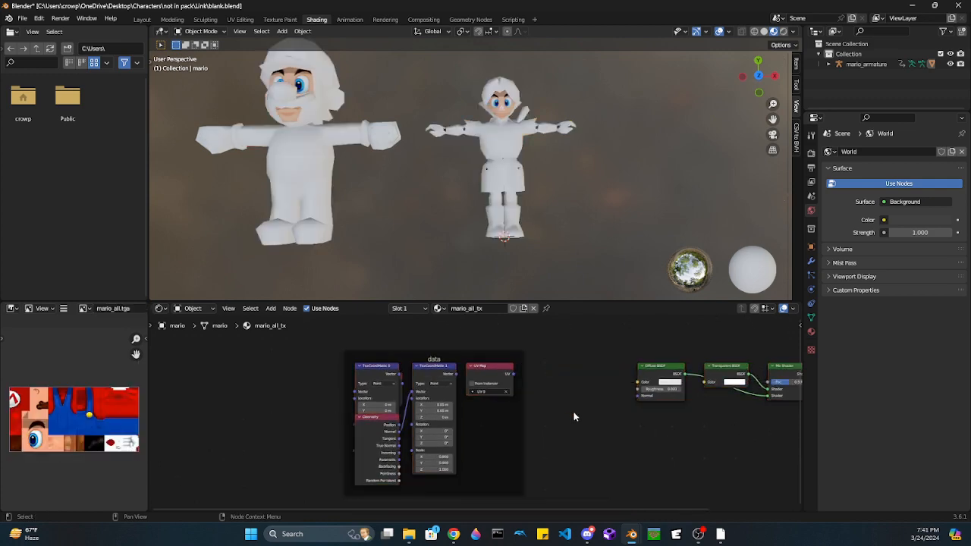
Step: Add mario_all.png from the Link folder as an image texture, linking UV Map to Vector, Color to Diffuse BSDF and Alpha to the Mix Shader factor
left_click(406, 537)
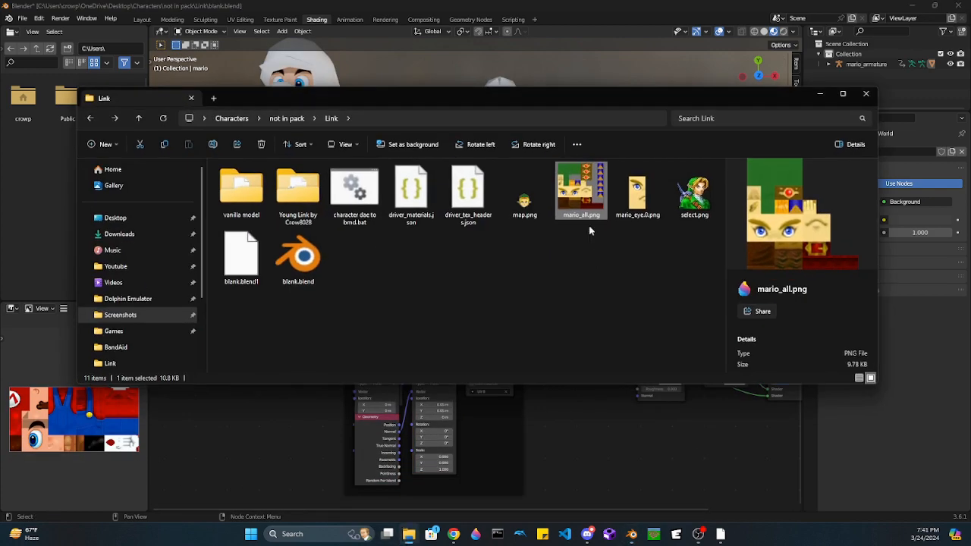
left_click_drag(584, 219, 520, 458)
left_click(496, 423)
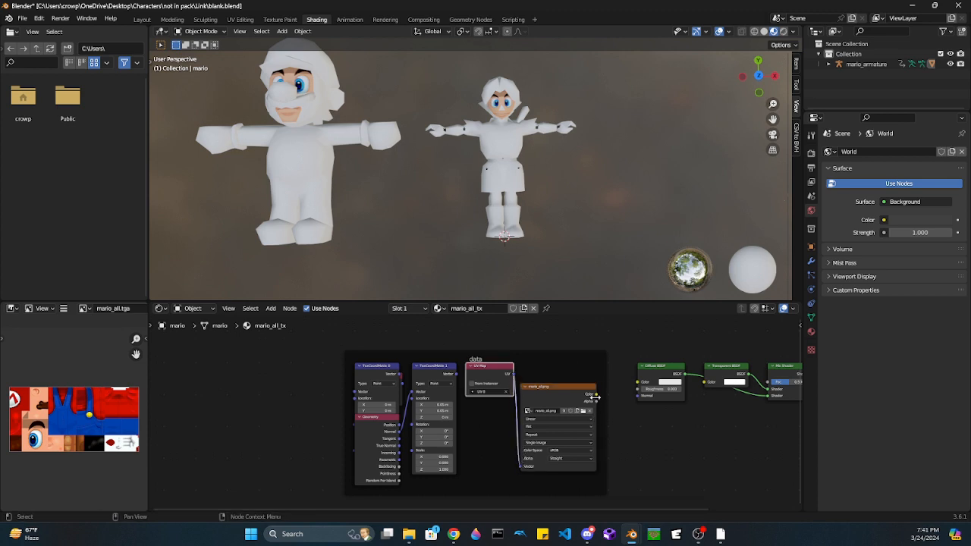
left_click_drag(597, 395, 768, 385)
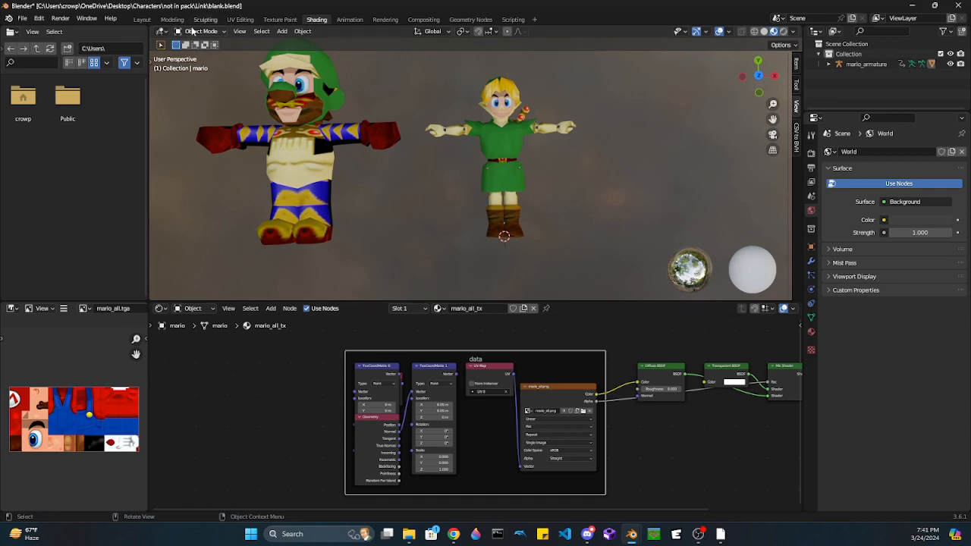
Step: In Edit Mode on the mario mesh, select the faces that use the mario_eye_tx material
left_click(142, 19)
left_click(855, 235)
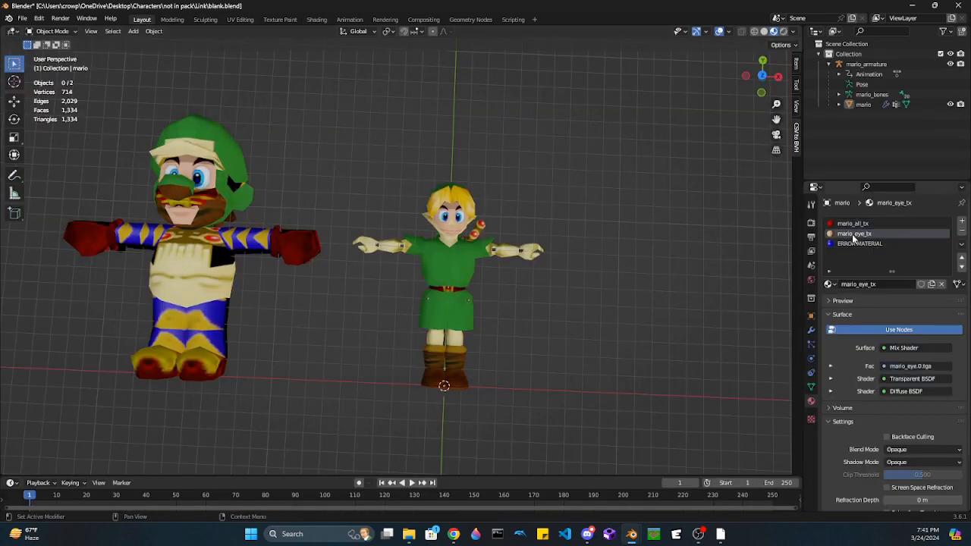
key("Tab")
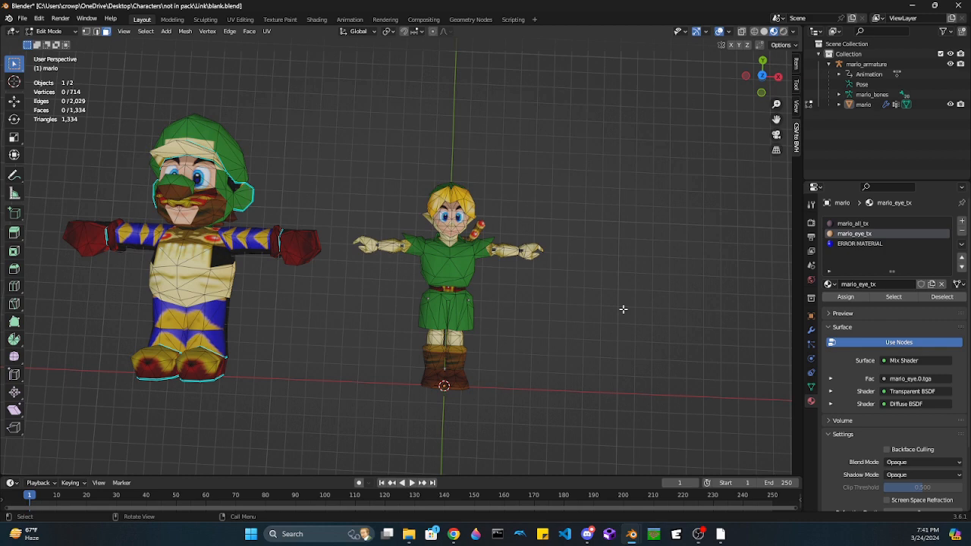
left_click(894, 296)
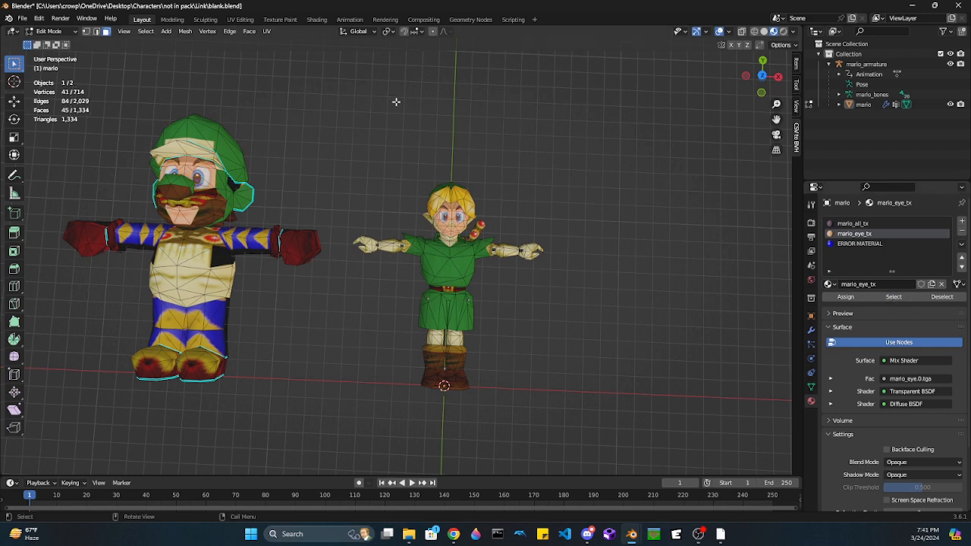
Step: Delete the mario_eye.0.tga image texture node from the mario_eye_tx shader nodes
left_click(316, 19)
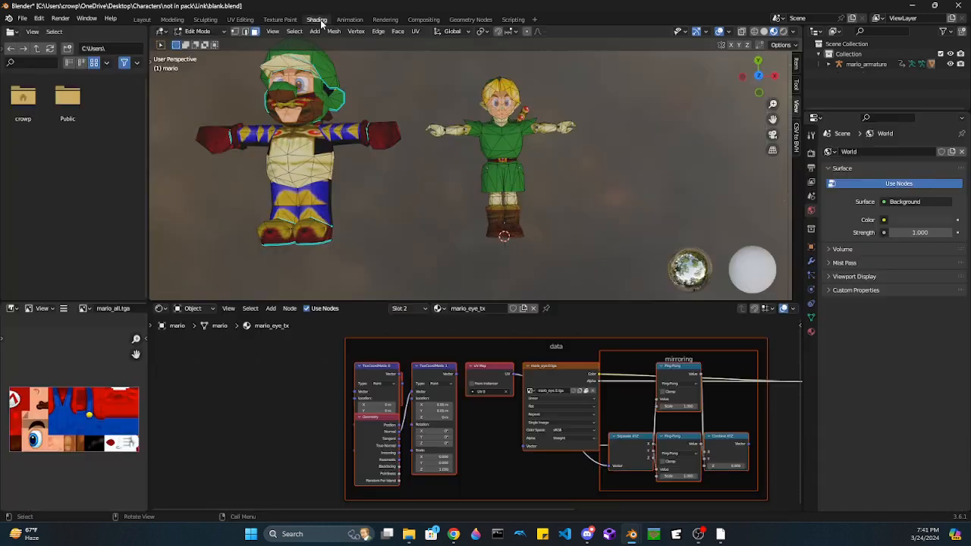
left_click(565, 373)
key("x")
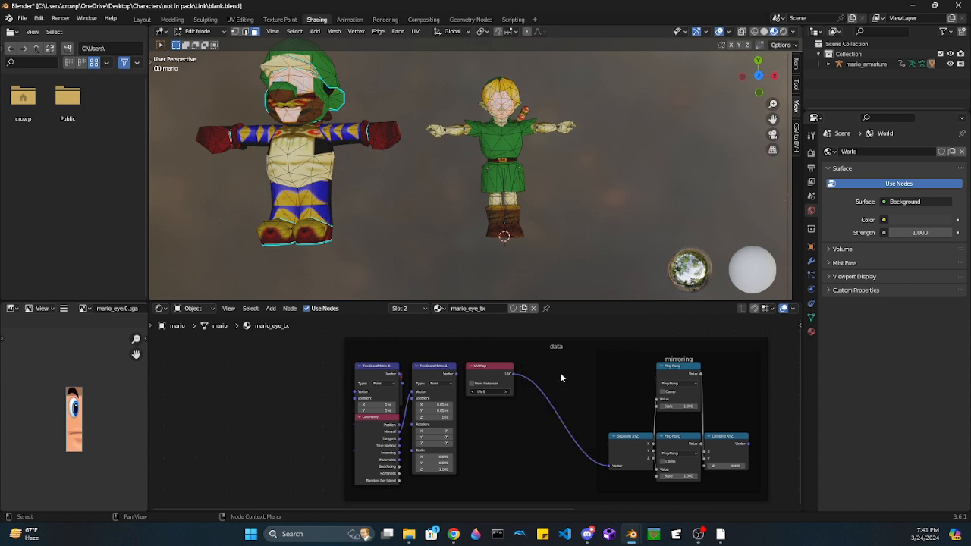
Step: Add mario_eye.0.png from the Link folder as an image texture and route the UV Map through the mirroring nodes into its Vector input
left_click(409, 535)
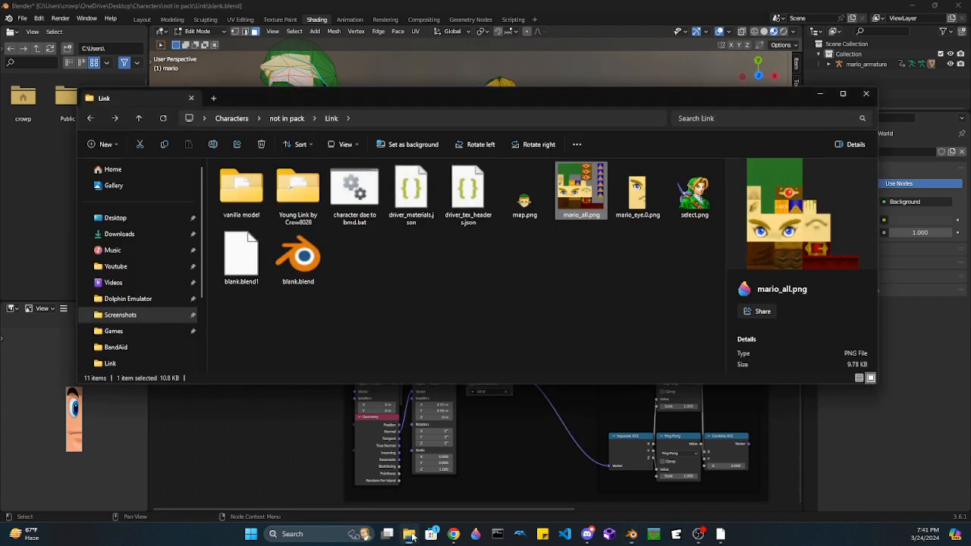
left_click_drag(637, 193, 547, 375)
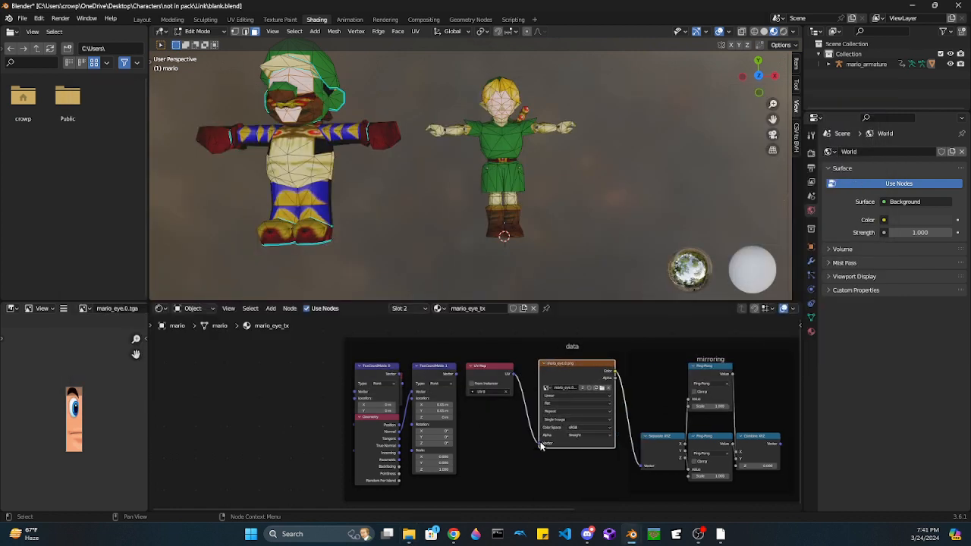
left_click_drag(542, 444, 642, 466)
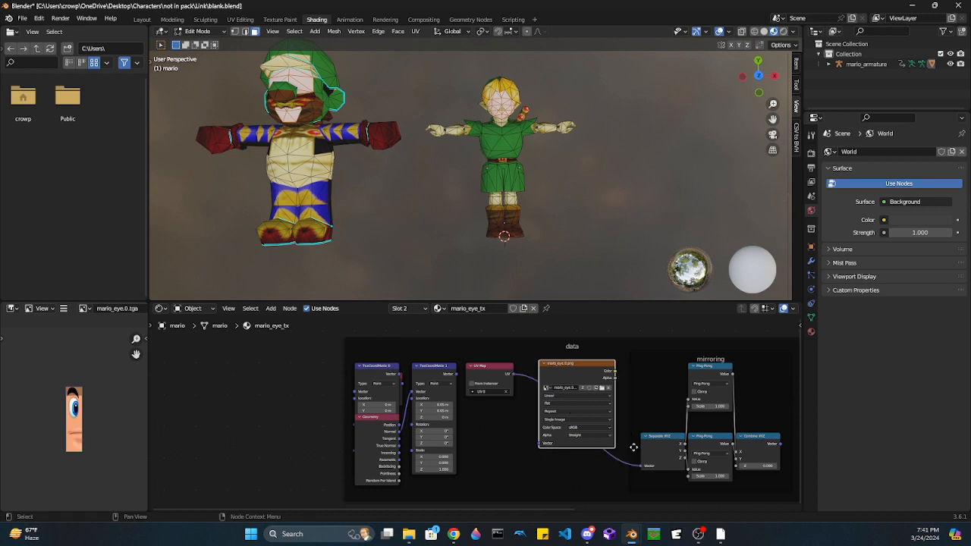
left_click_drag(780, 448, 537, 442)
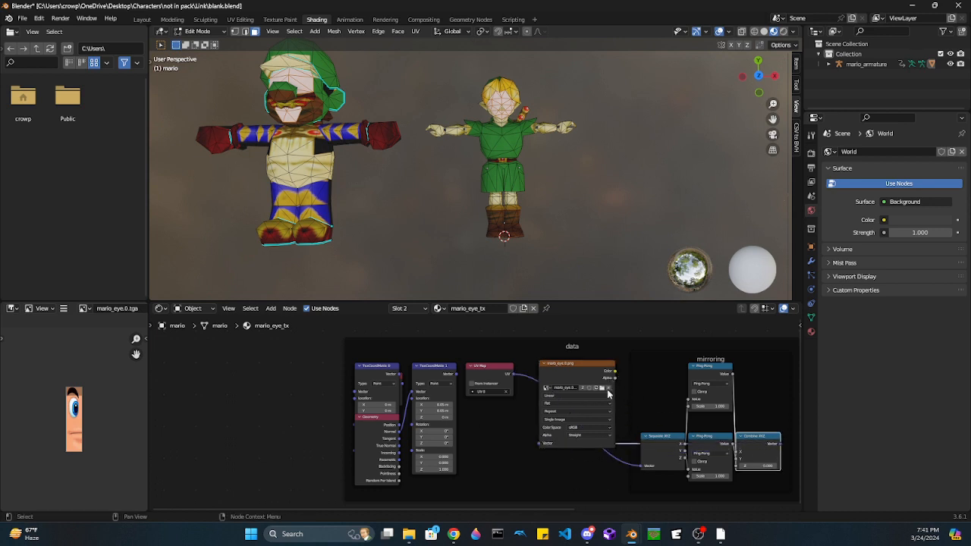
Step: Connect the mario_eye.0.png texture's Color to the Diffuse BSDF color and its Alpha to the Mix Shader factor
middle_click_drag(608, 397, 416, 393)
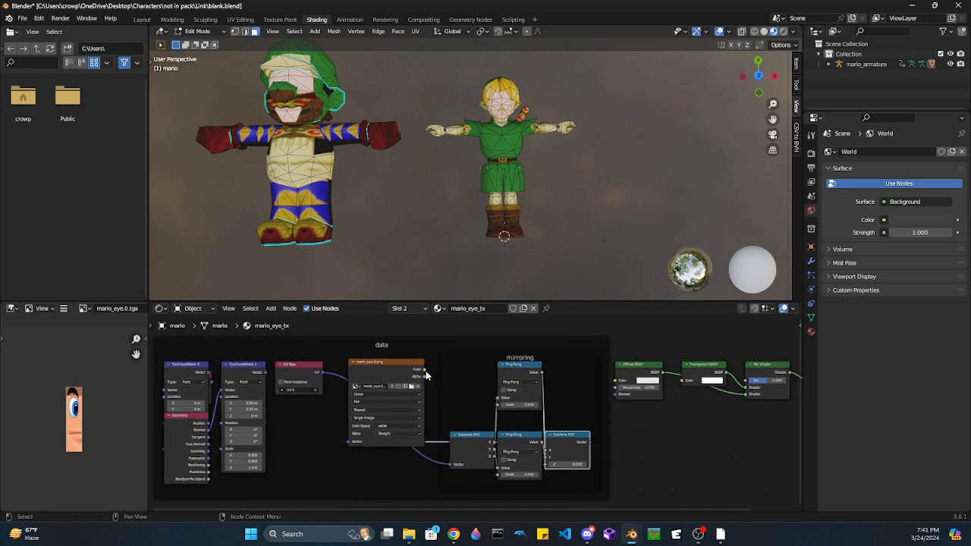
left_click_drag(423, 370, 616, 381)
left_click_drag(424, 377, 747, 383)
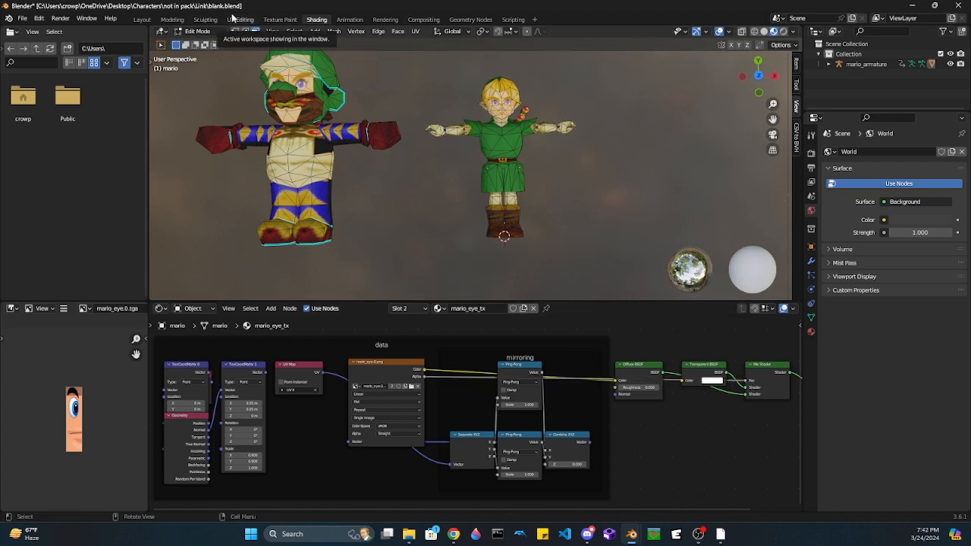
Step: Switch to the Layout workspace and frame the Mario and Link models side by side
left_click(142, 19)
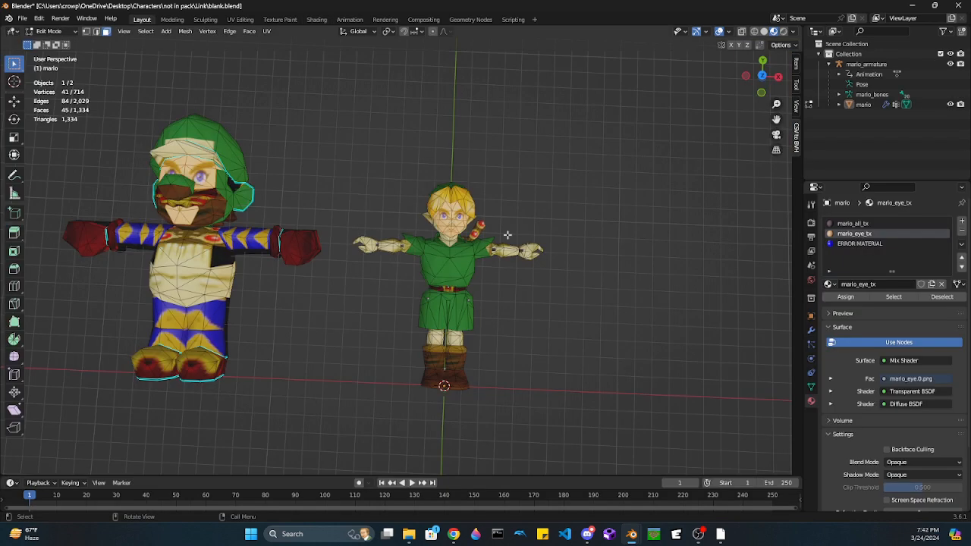
scroll(236, 290, "down", 1)
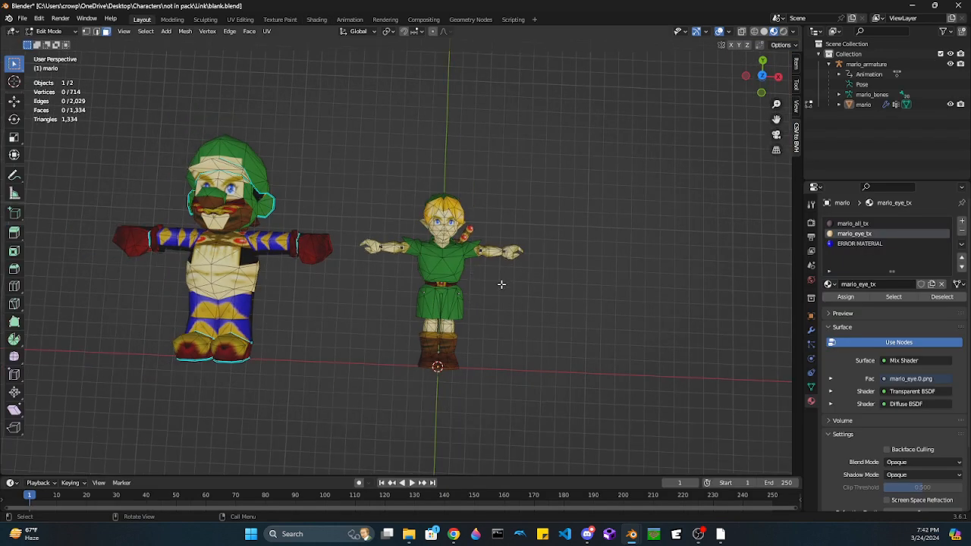
middle_click_drag(541, 310, 553, 295)
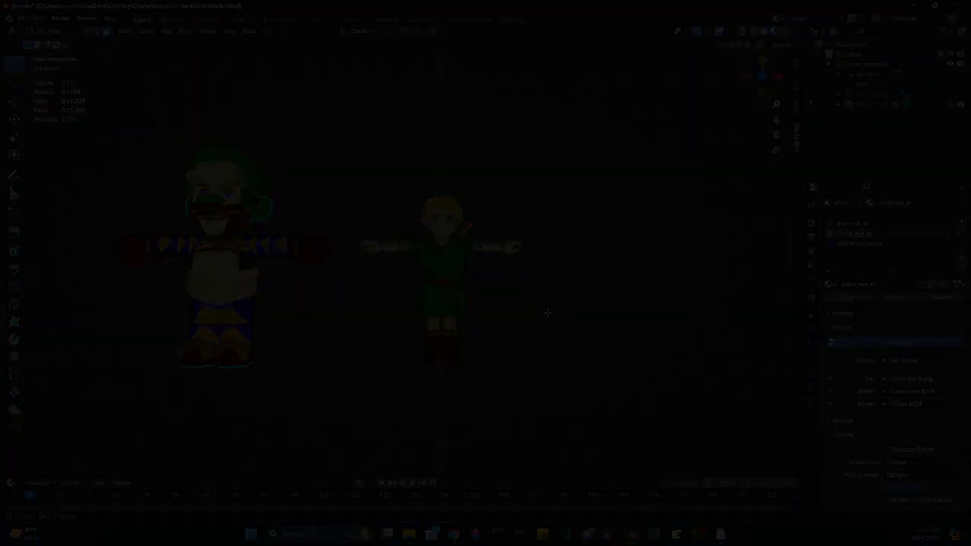
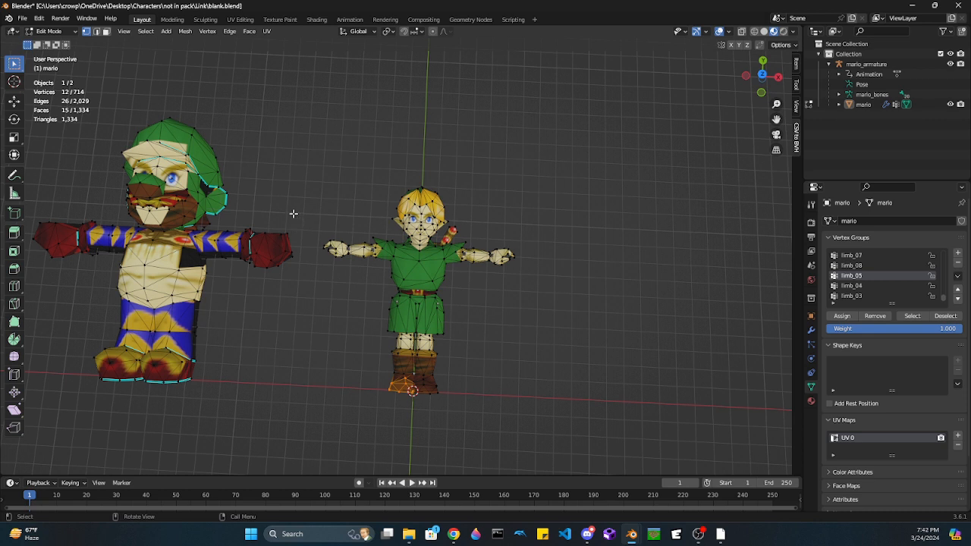
Step: Highlight the vertices of one Mario hand and one Mario foot, clearing the selection when done
left_click_drag(294, 214, 239, 266)
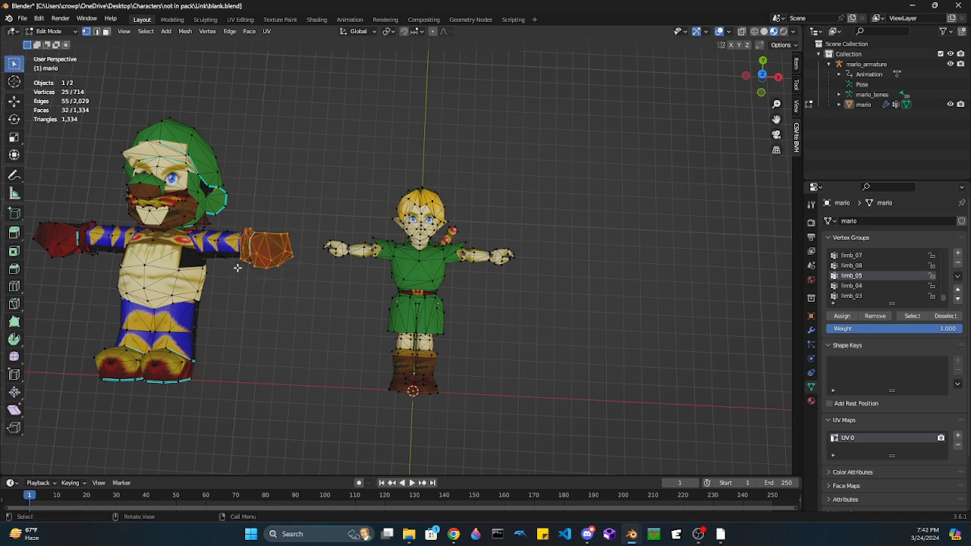
left_click_drag(220, 408, 125, 343)
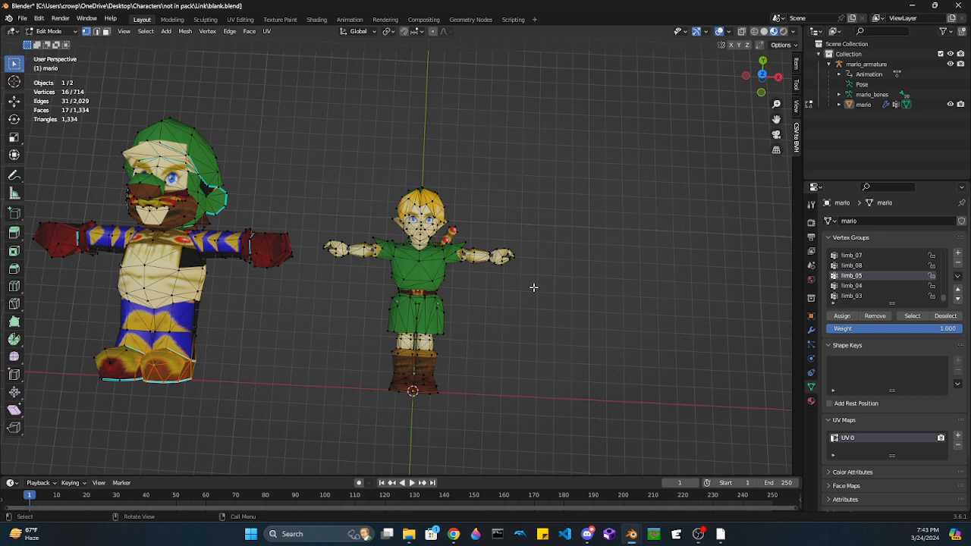
left_click(586, 309)
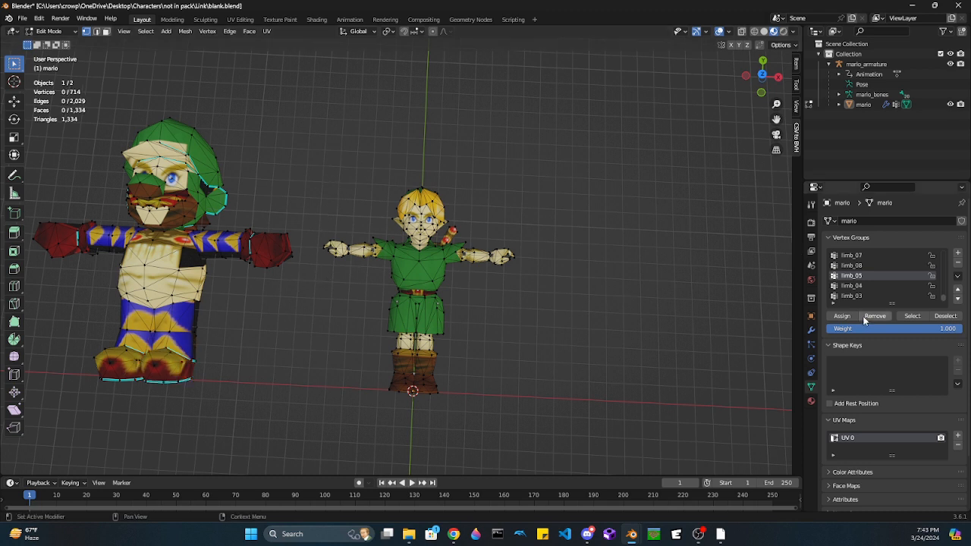
Step: Select the vertices of the limb_01 vertex group and assign them to the skl_root group
scroll(874, 288, "up", 5)
scroll(873, 286, "up", 5)
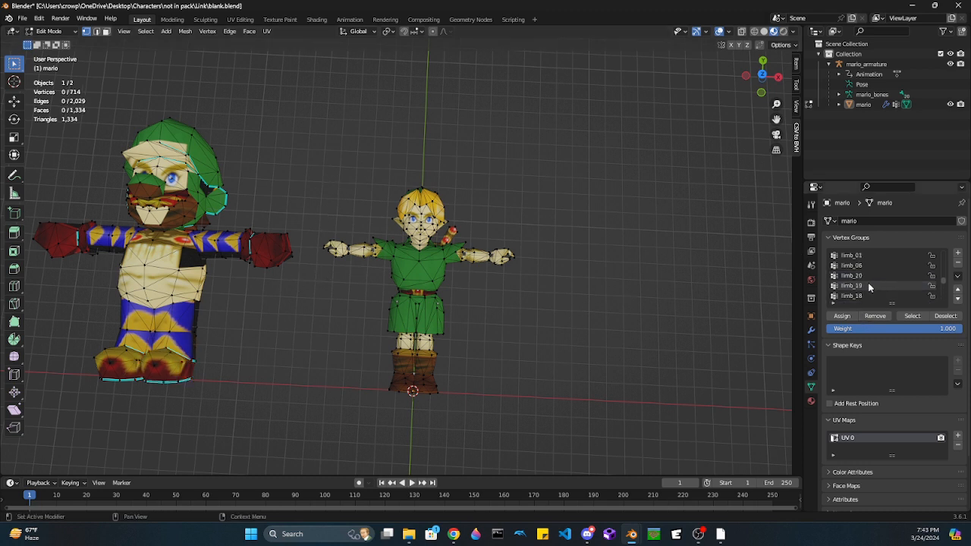
scroll(863, 280, "down", 2)
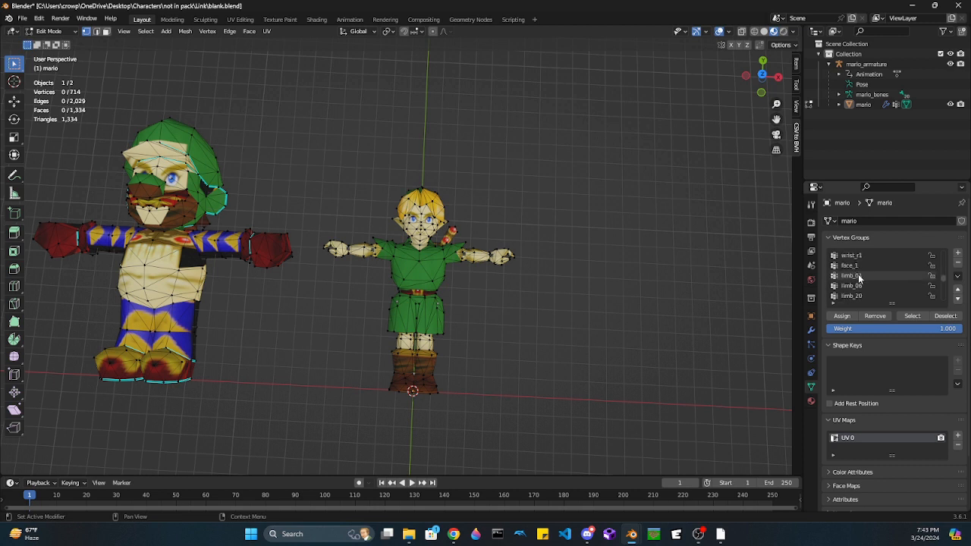
left_click(865, 276)
left_click(911, 316)
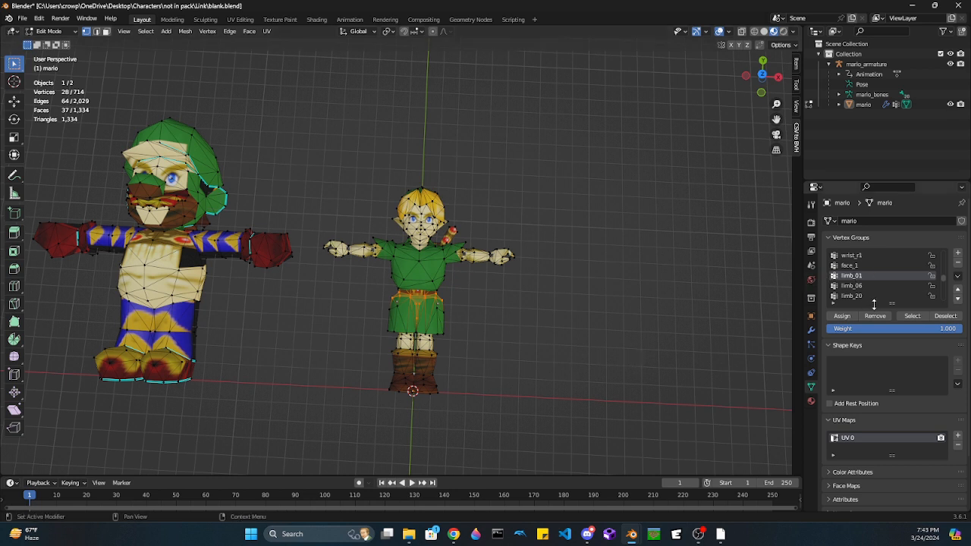
scroll(874, 285, "up", 4)
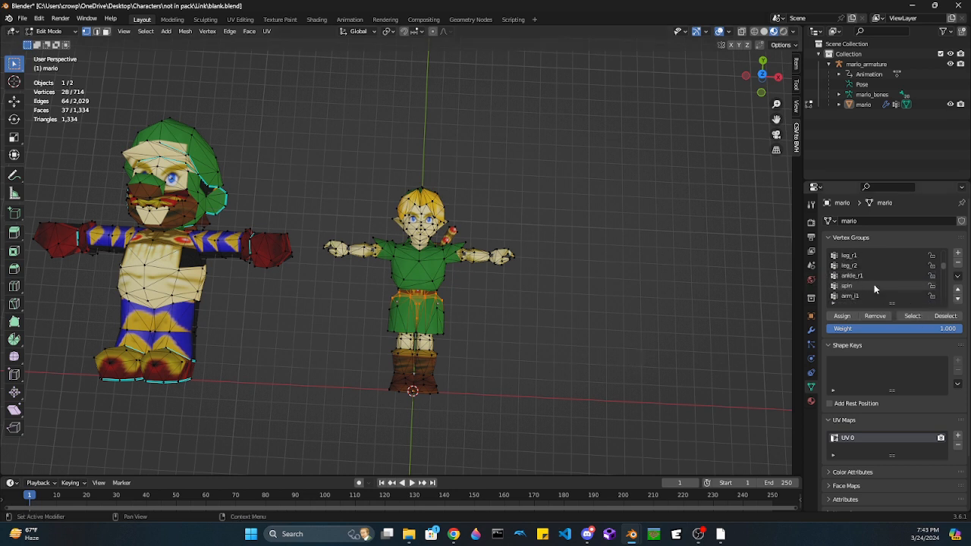
scroll(874, 286, "up", 4)
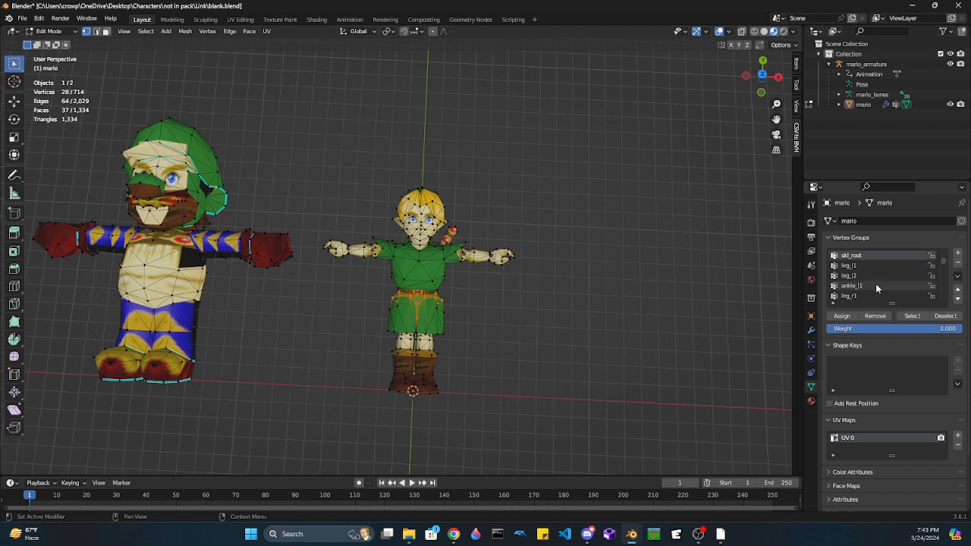
scroll(870, 271, "down", 3)
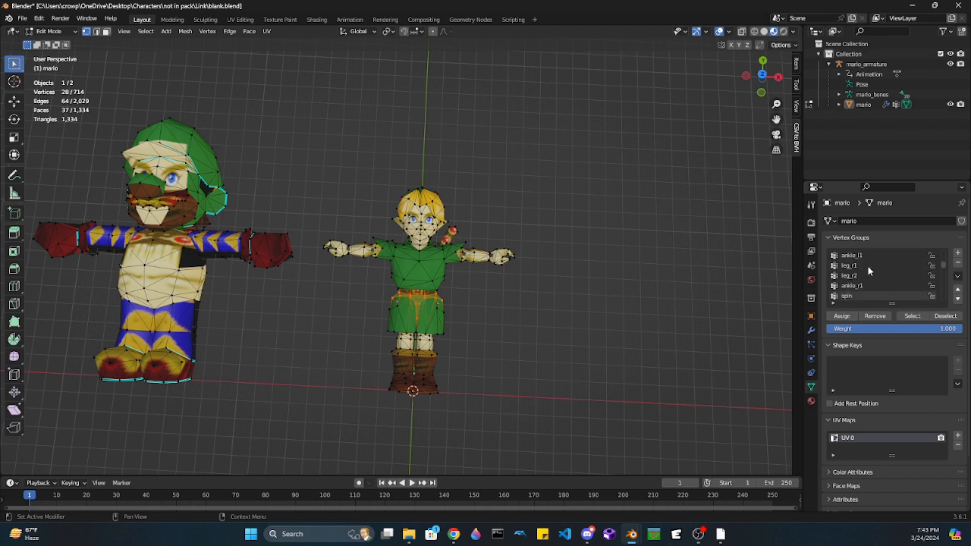
Step: Delete the limb_01 vertex group from the mario mesh
scroll(869, 271, "down", 10)
scroll(868, 266, "up", 1)
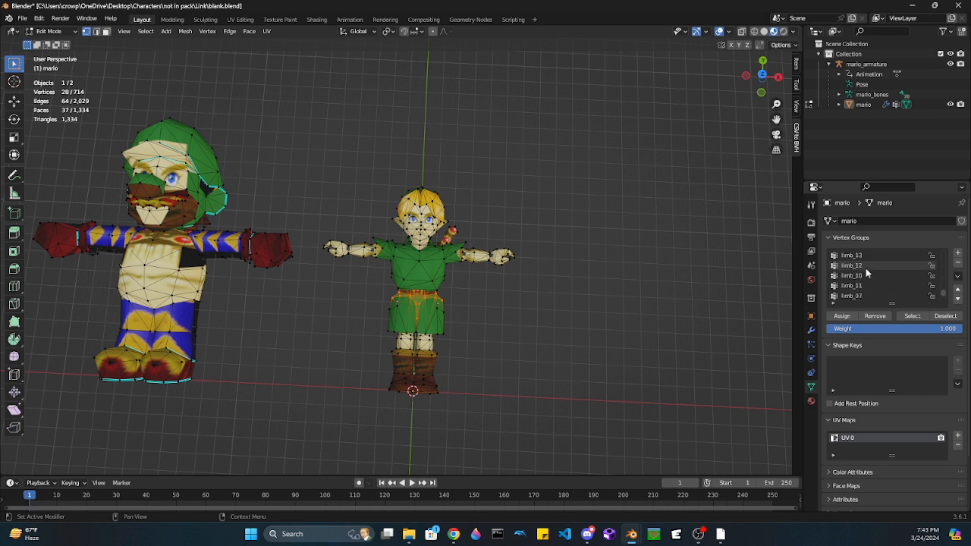
scroll(866, 268, "up", 5)
left_click(866, 267)
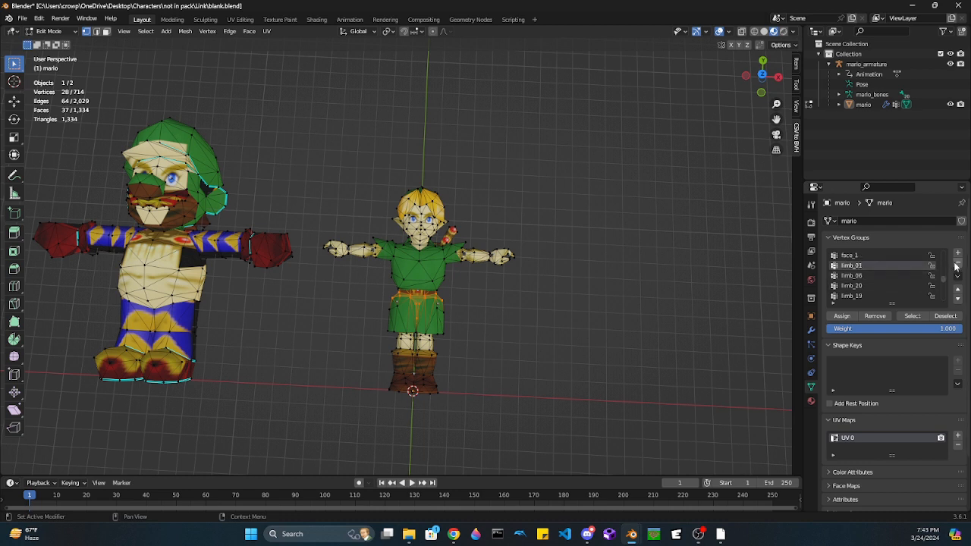
left_click(956, 264)
Step: Select only the limb_06 group's vertices to identify which part of the Link model they cover
left_click(851, 265)
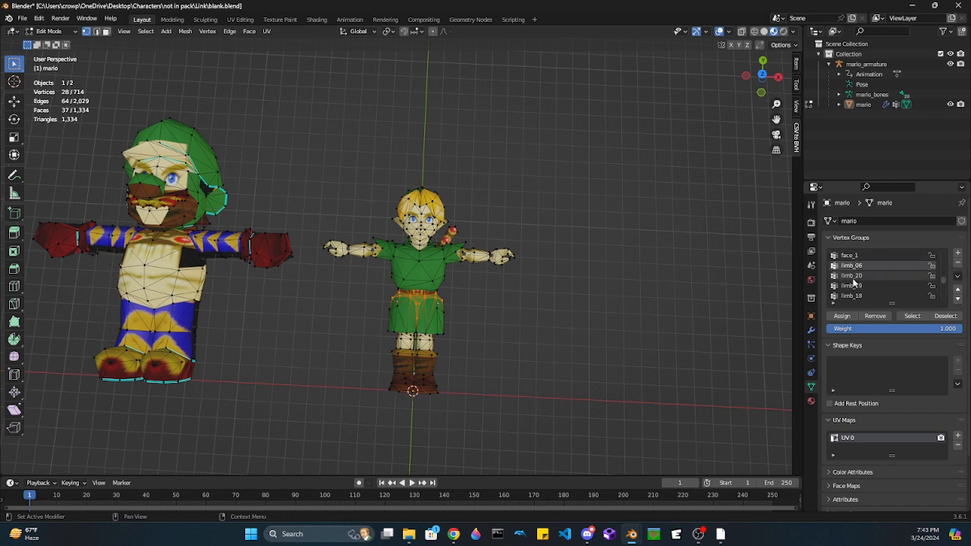
left_click(670, 326)
left_click(911, 316)
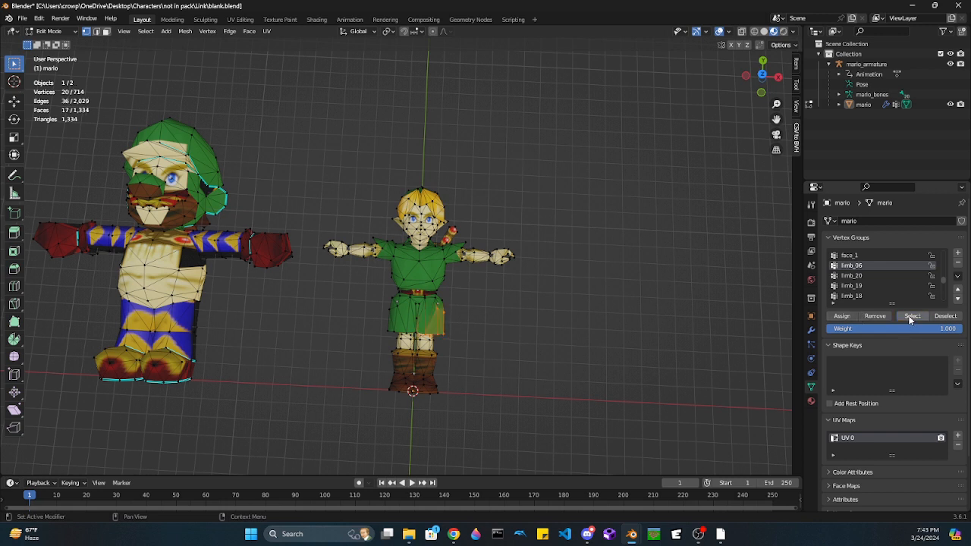
Step: Select only the vertices of the limb_20 vertex group and assign them to the spin group
left_click(873, 276)
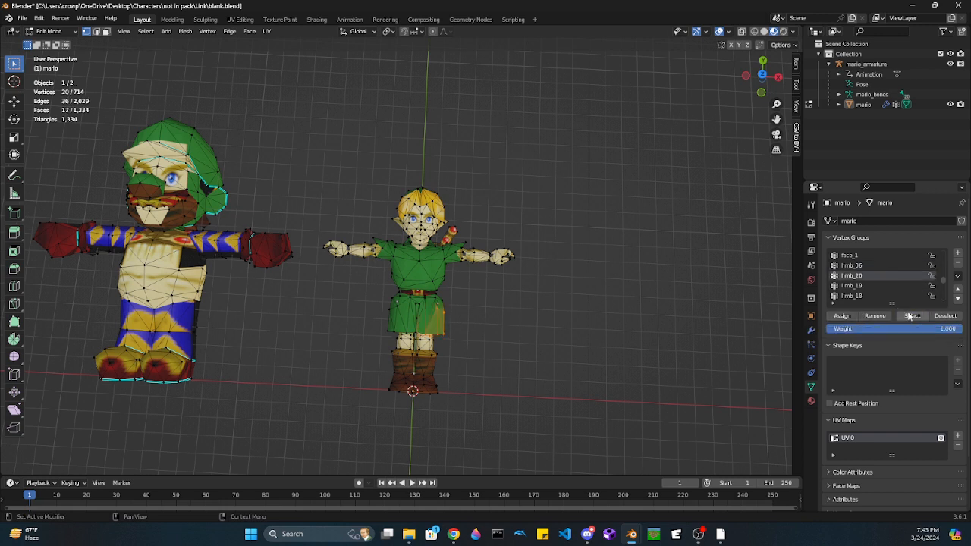
left_click(907, 316)
left_click(773, 290)
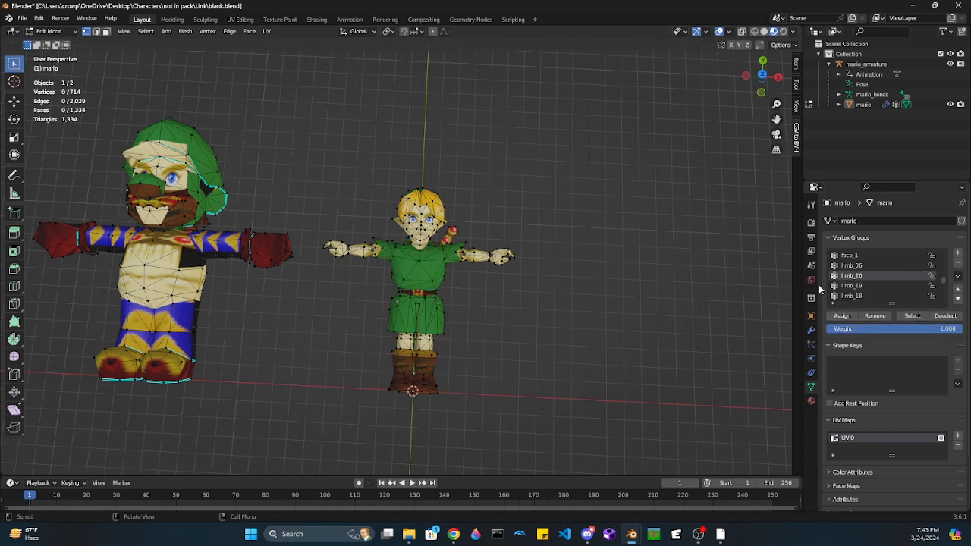
left_click(911, 316)
scroll(865, 277, "up", 3)
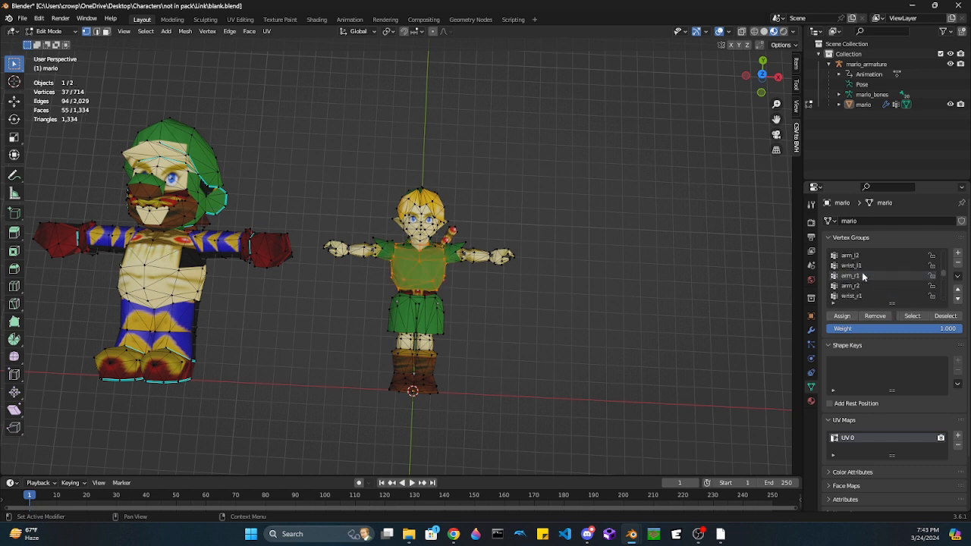
scroll(862, 272, "up", 1)
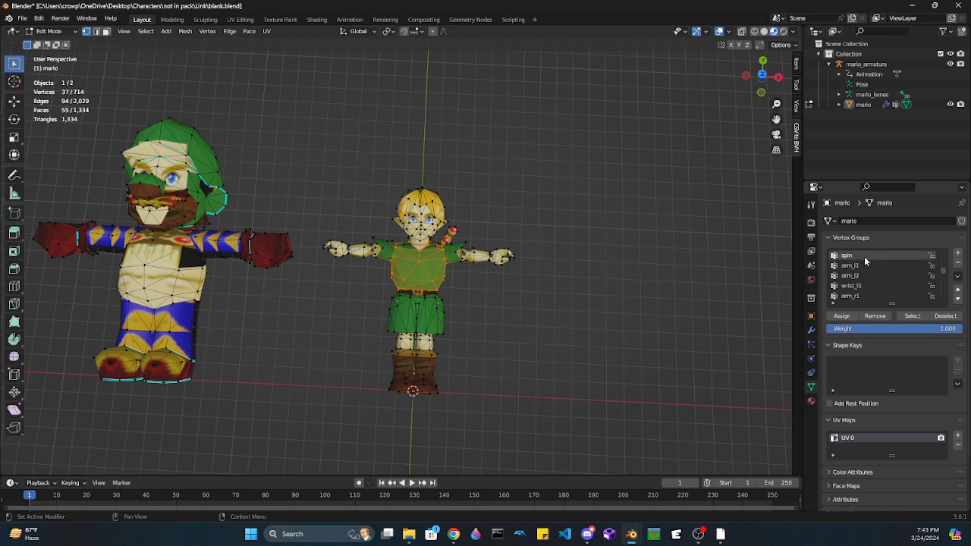
Step: Delete the limb_20 vertex group and clear the vertex selection
scroll(875, 273, "down", 5)
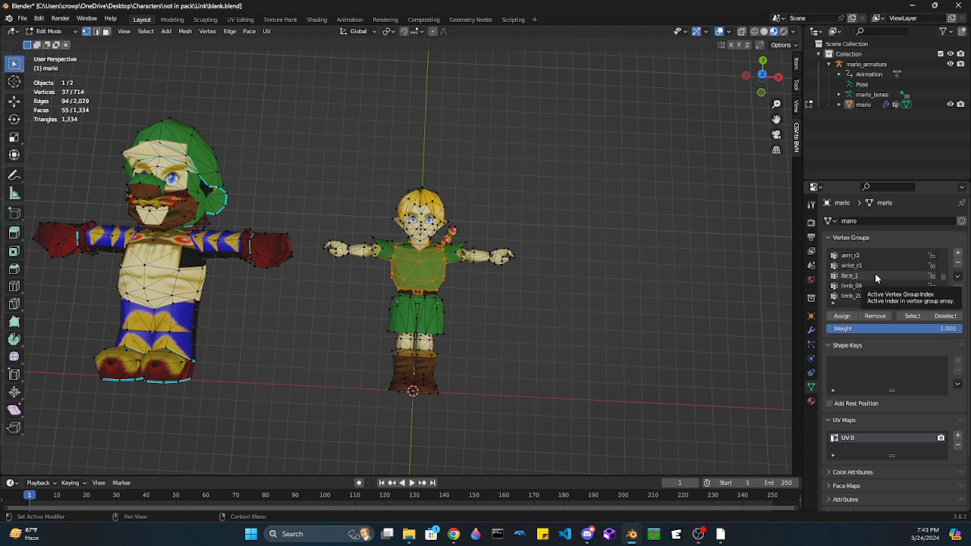
scroll(876, 279, "down", 1)
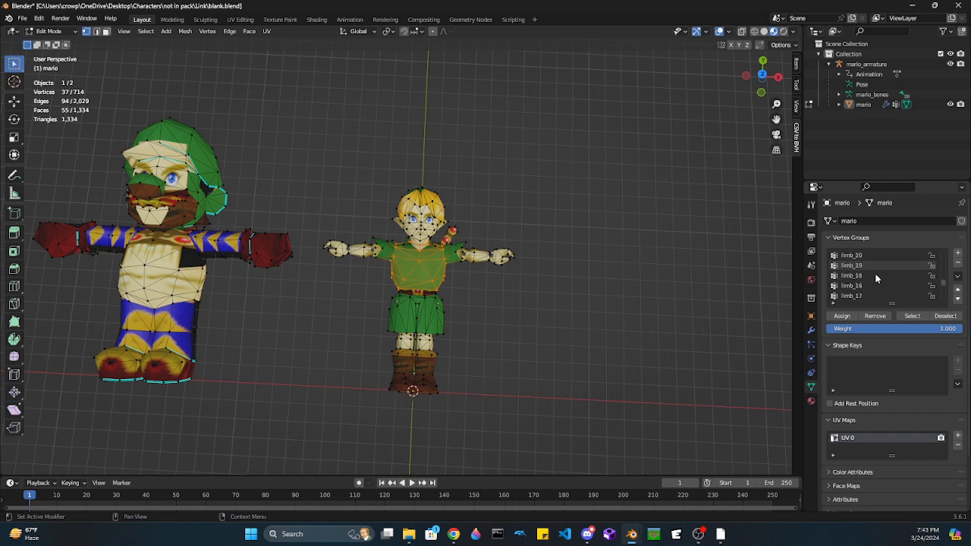
left_click(836, 267)
left_click(767, 284)
left_click(851, 255)
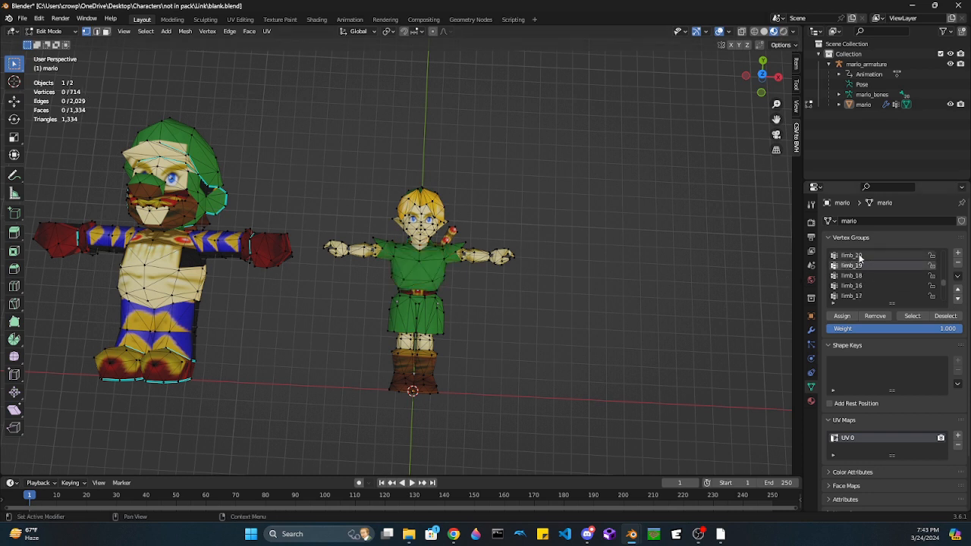
left_click(910, 317)
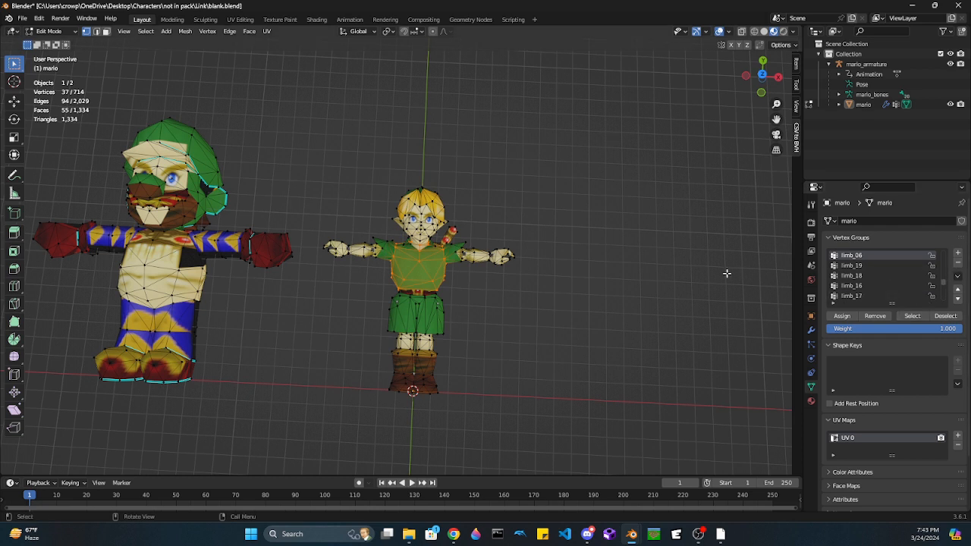
left_click(946, 315)
Step: Highlight the vertices belonging to the limb_06 vertex group again
left_click(860, 267)
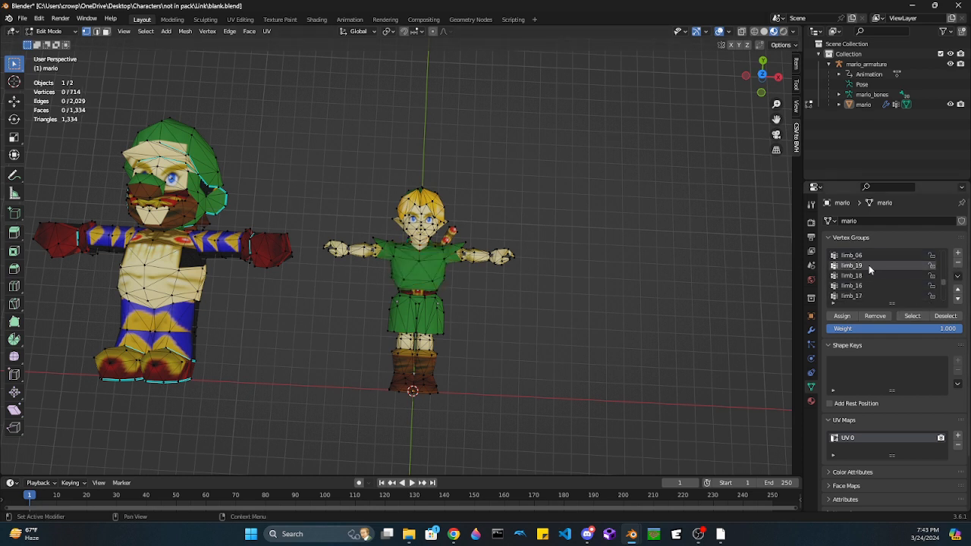
left_click(854, 256)
left_click(908, 317)
Step: Select only the vertices of the limb_19 vertex group and assign them to the spin group
left_click(852, 267)
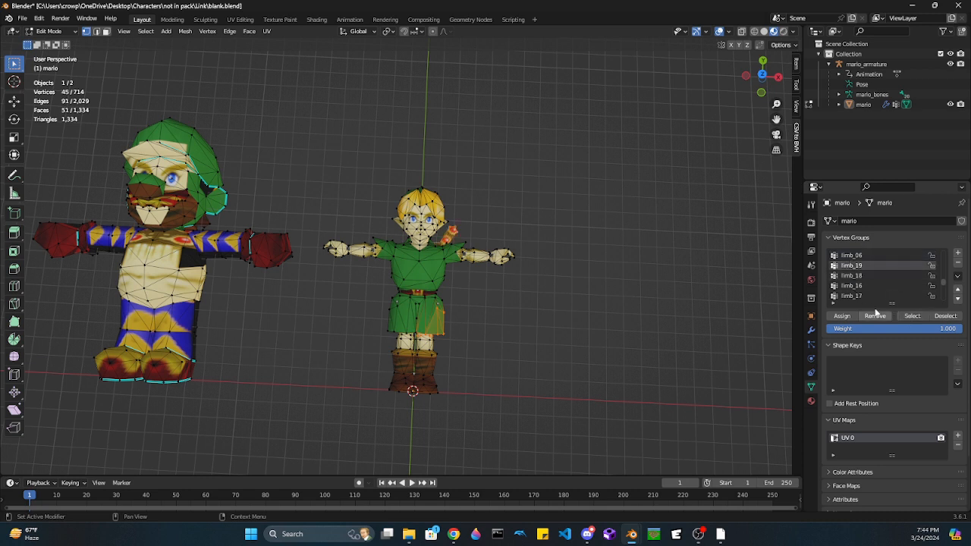
left_click(705, 302)
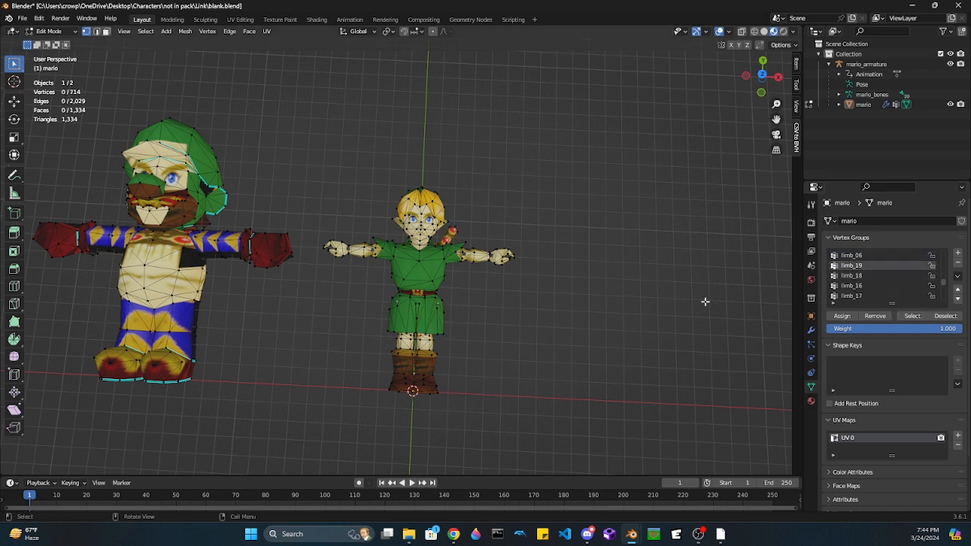
left_click(913, 316)
mouse_move(624, 341)
middle_mouse_down()
mouse_move(546, 271)
mouse_move(546, 208)
mouse_move(575, 221)
mouse_move(592, 297)
mouse_move(626, 359)
middle_mouse_up()
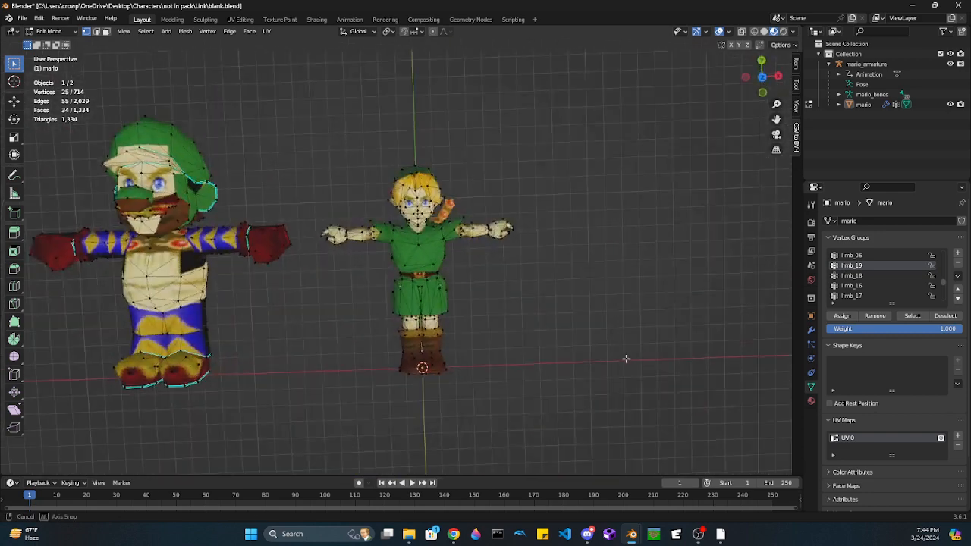
scroll(864, 285, "up", 5)
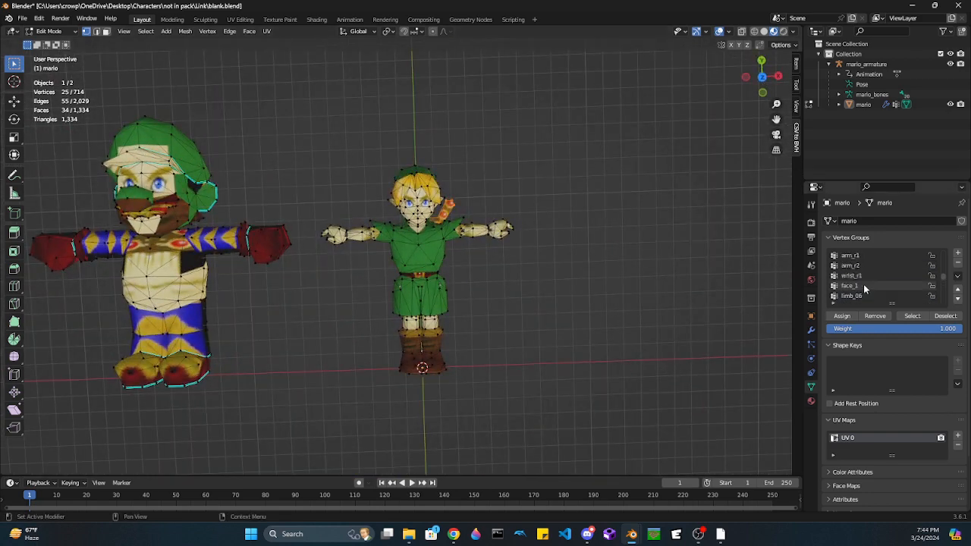
scroll(864, 284, "up", 4)
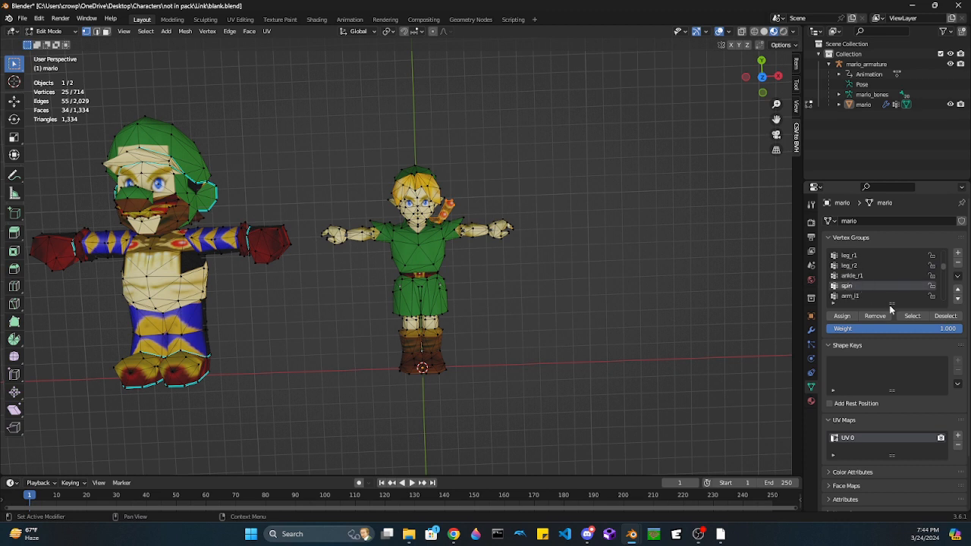
left_click(850, 316)
Step: Enlarge the vertex group list to show more groups and delete the limb_19 vertex group
left_click_drag(891, 303, 890, 397)
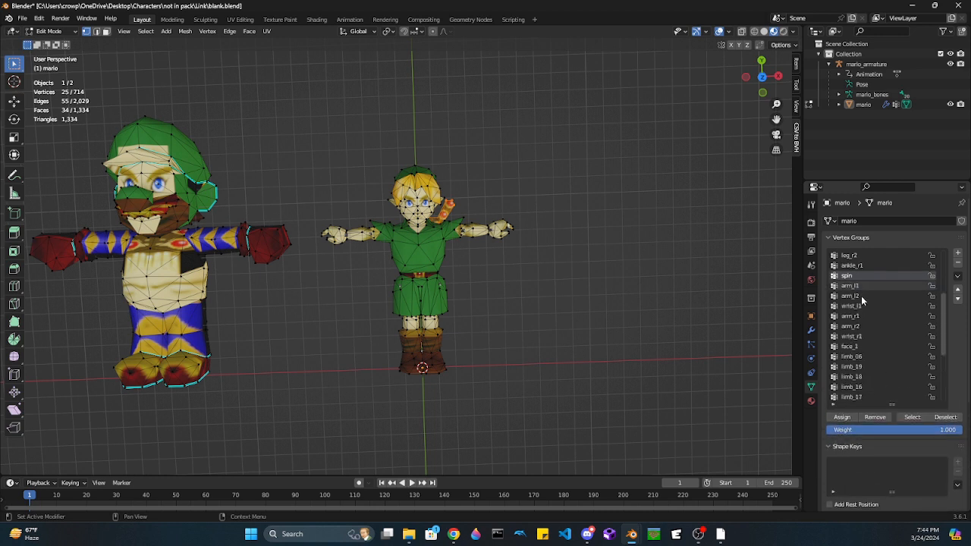
scroll(861, 296, "down", 6)
scroll(865, 301, "down", 1)
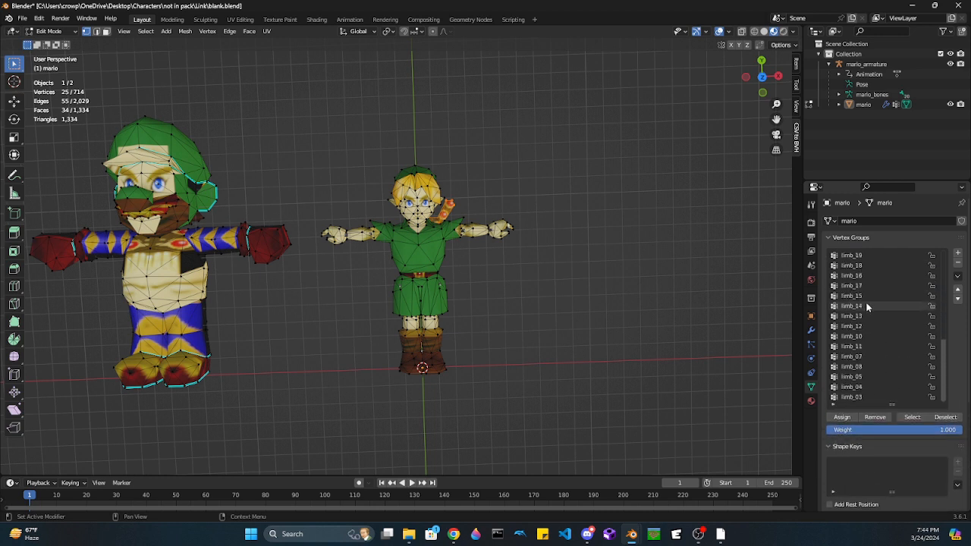
left_click(866, 305)
left_click(853, 256)
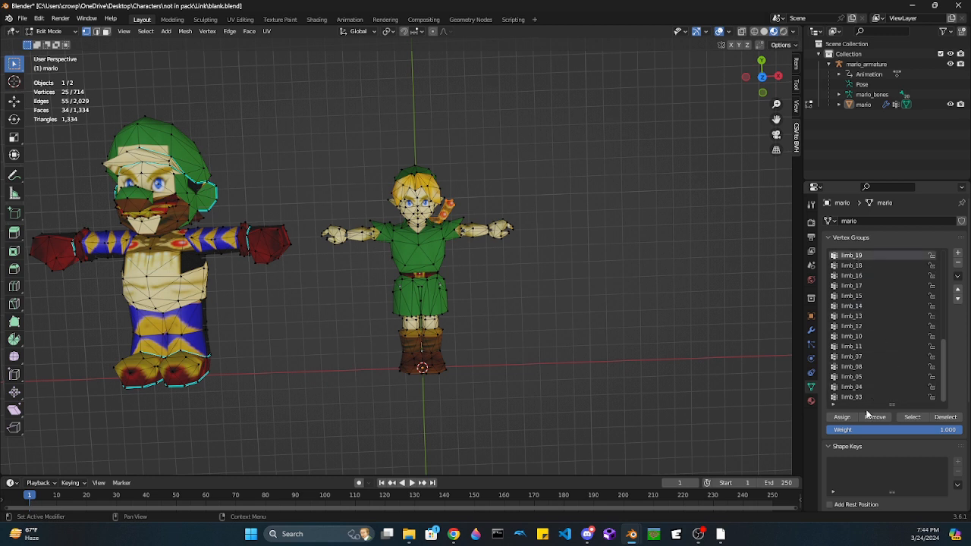
left_click(728, 384)
left_click(911, 418)
left_click(858, 265)
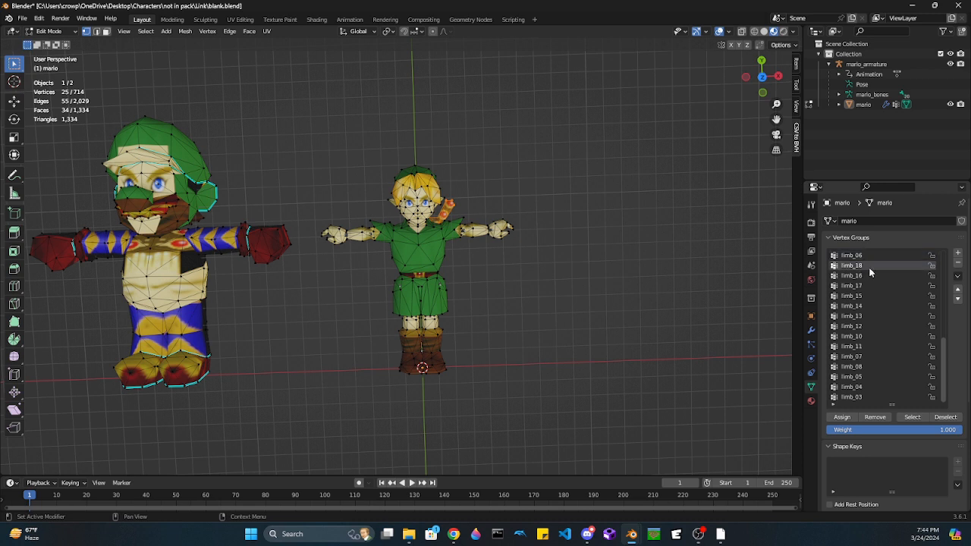
Step: Highlight the vertices of the limb_18 vertex group along with those of the matching wrist_r1 group
left_click(910, 419)
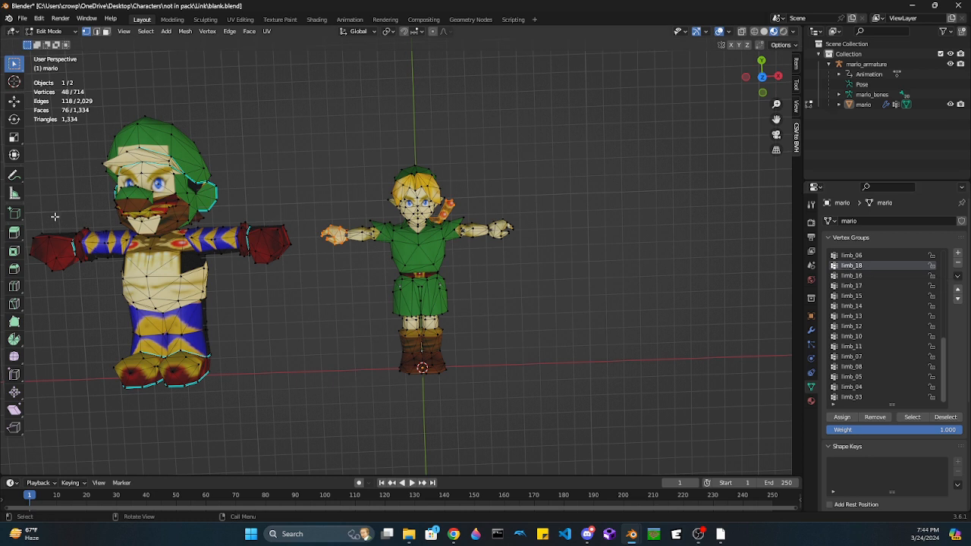
scroll(897, 319, "up", 5)
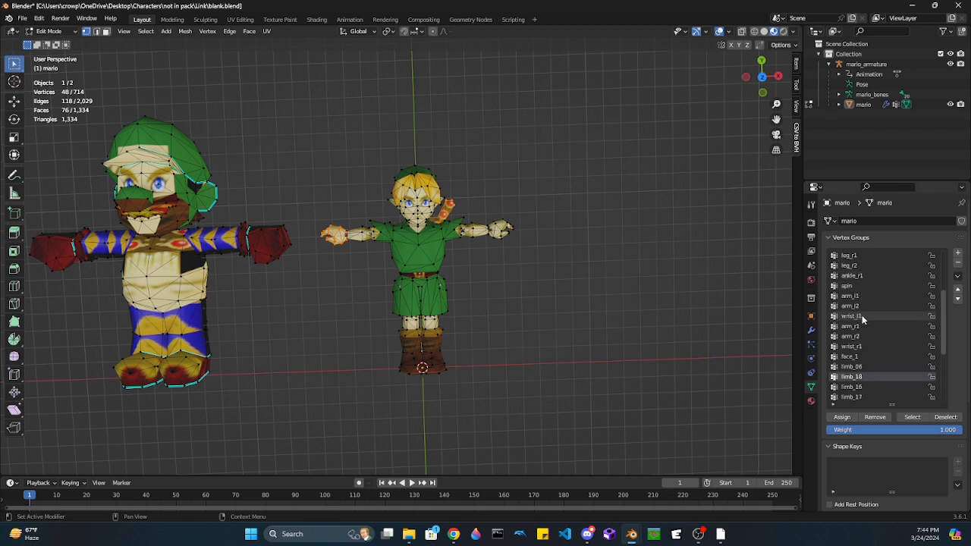
left_click(859, 346)
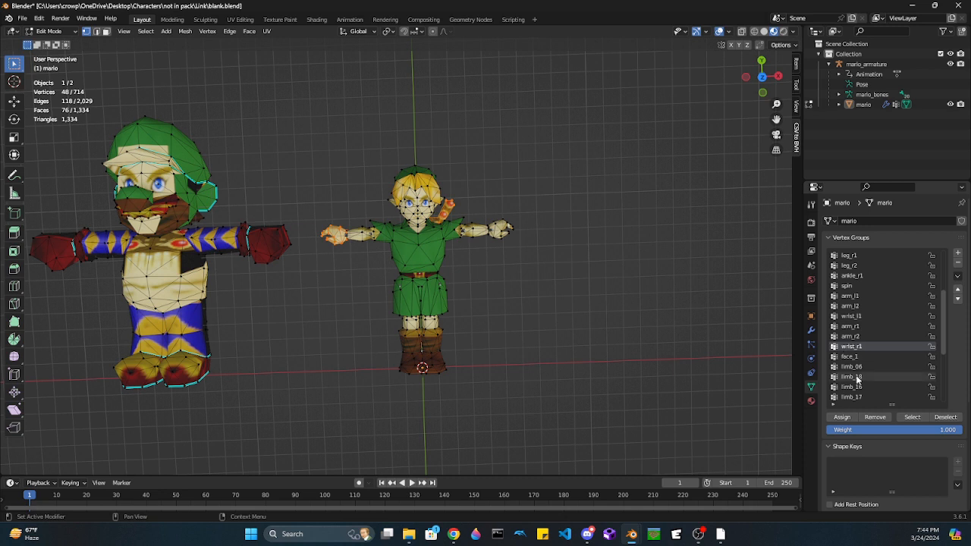
left_click(912, 418)
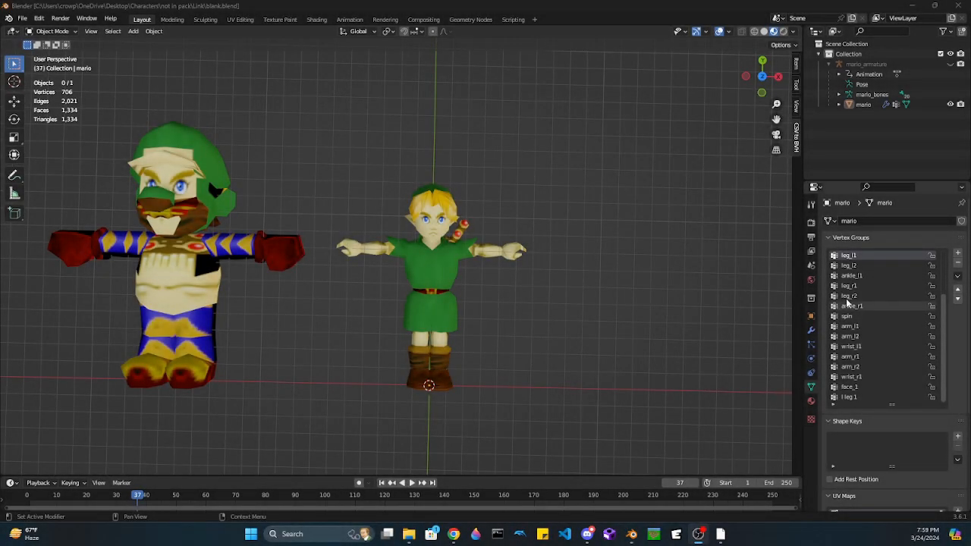
Step: Edit the mario mesh with X-ray on and delete all the vertices of the original Mario figure
scroll(874, 357, "up", 6)
scroll(874, 358, "down", 6)
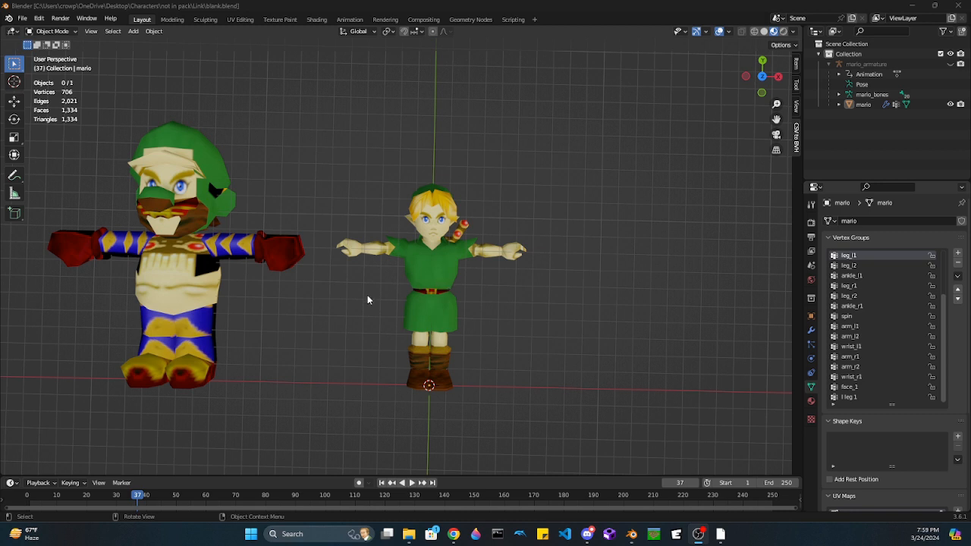
left_click(236, 296)
key("Tab")
scroll(236, 296, "down", 4)
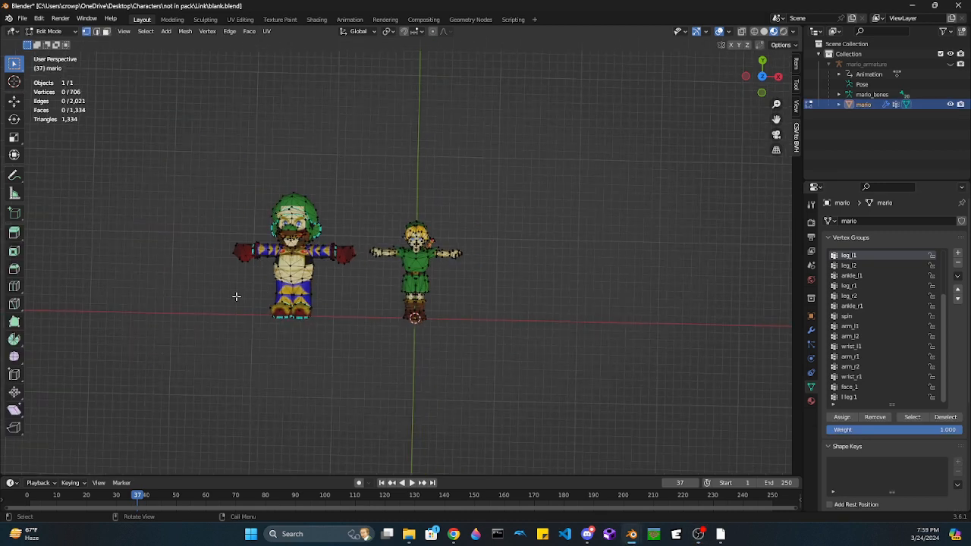
left_click(742, 31)
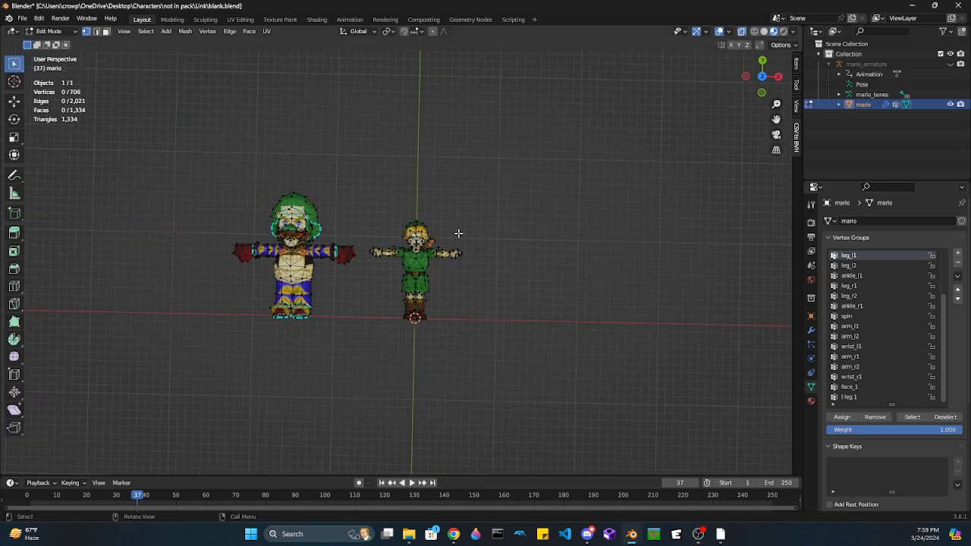
left_click_drag(188, 148, 364, 362)
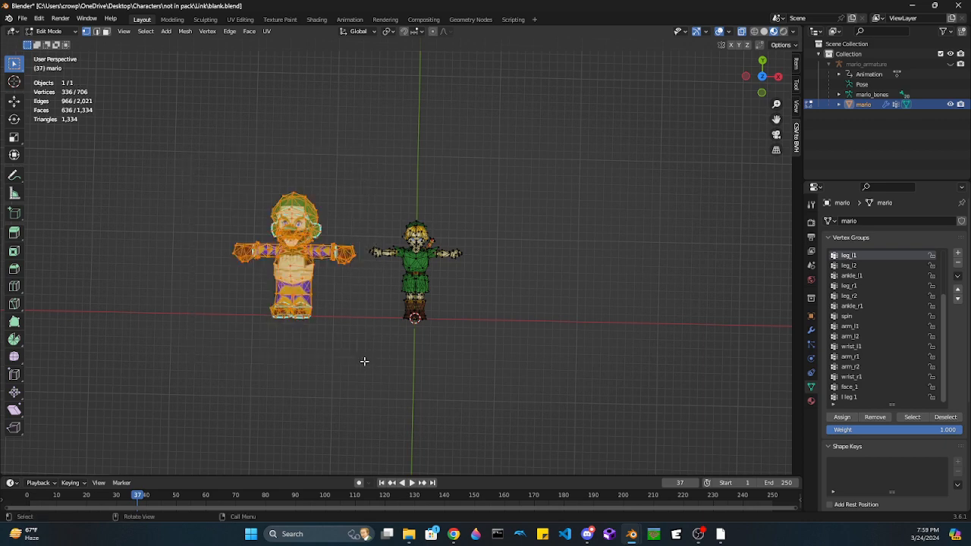
key("x")
left_click(366, 364)
scroll(364, 359, "up", 5)
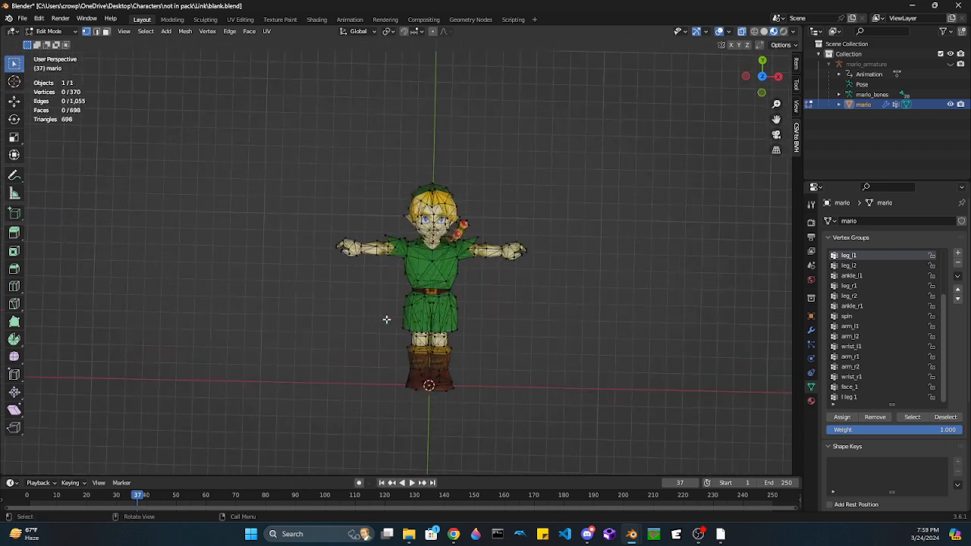
scroll(448, 310, "up", 3)
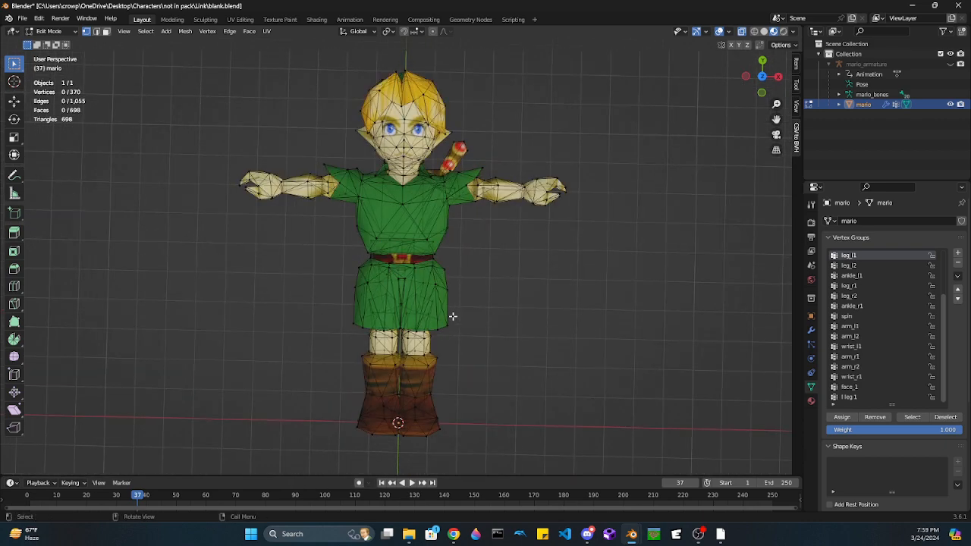
Step: Rename the mario_armature object as skeleton_root
double_click(891, 66)
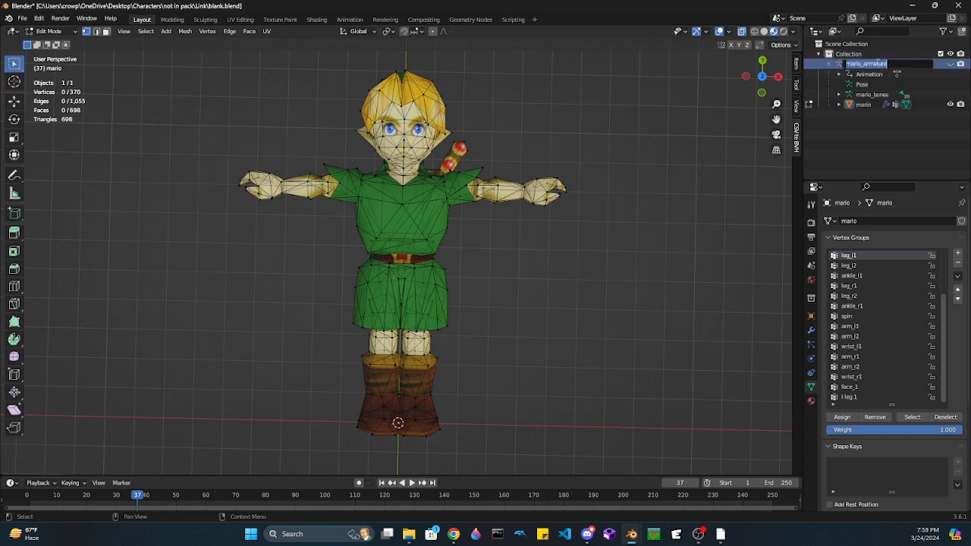
type("s")
type("keleton_root")
key("Return")
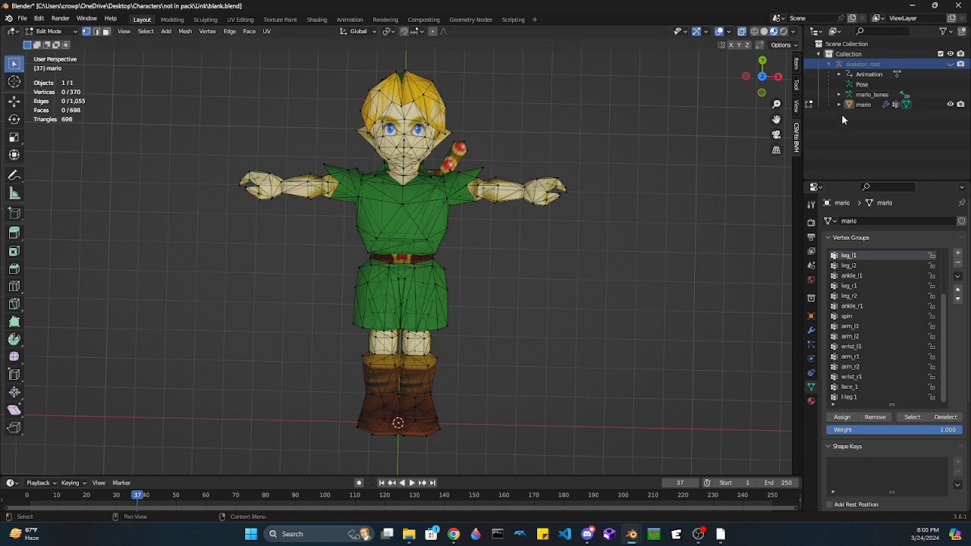
Step: Make the image texture of the mario_all_tx material a single-user copy named mario_all.png
left_click(811, 401)
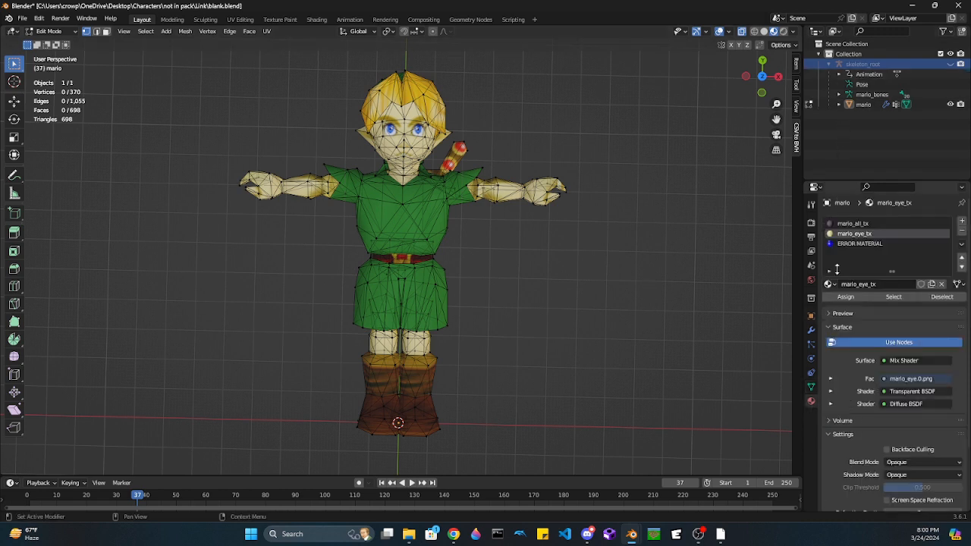
left_click(853, 224)
scroll(840, 336, "down", 2)
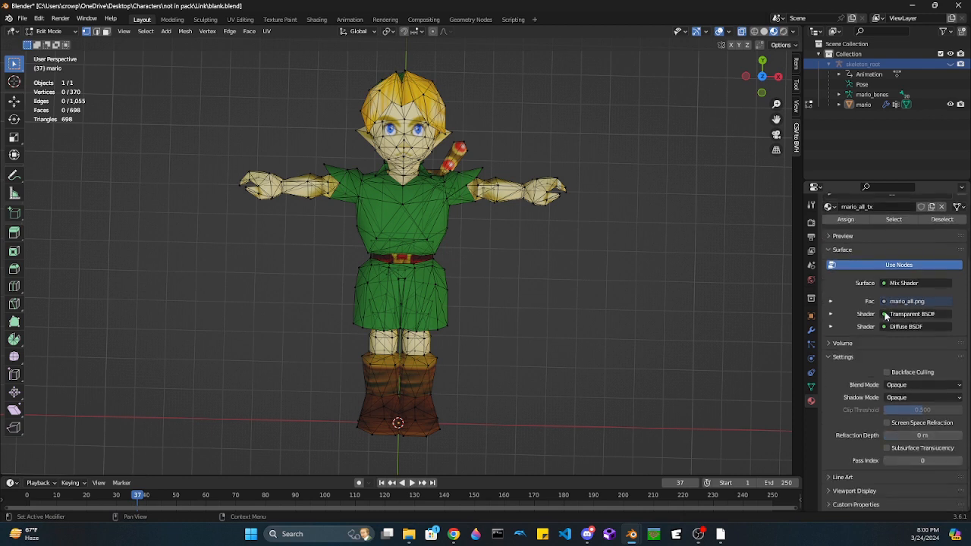
left_click(831, 322)
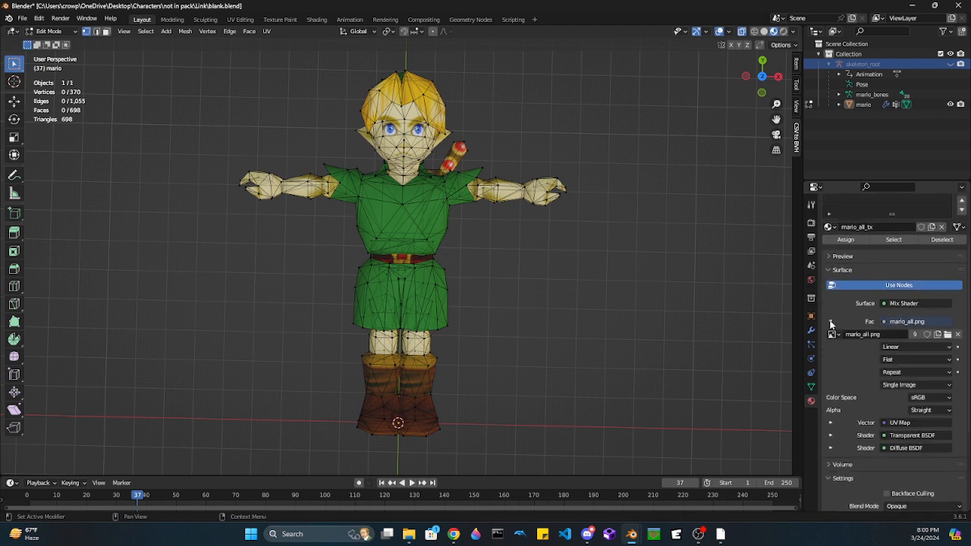
left_click(831, 322)
left_click(831, 322)
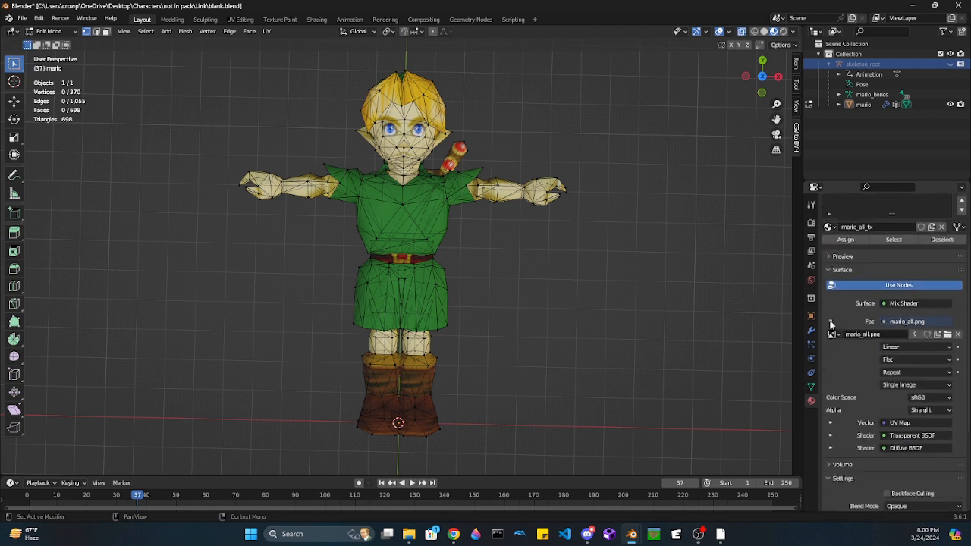
left_click(914, 335)
left_click(899, 334)
scroll(854, 351, "up", 3)
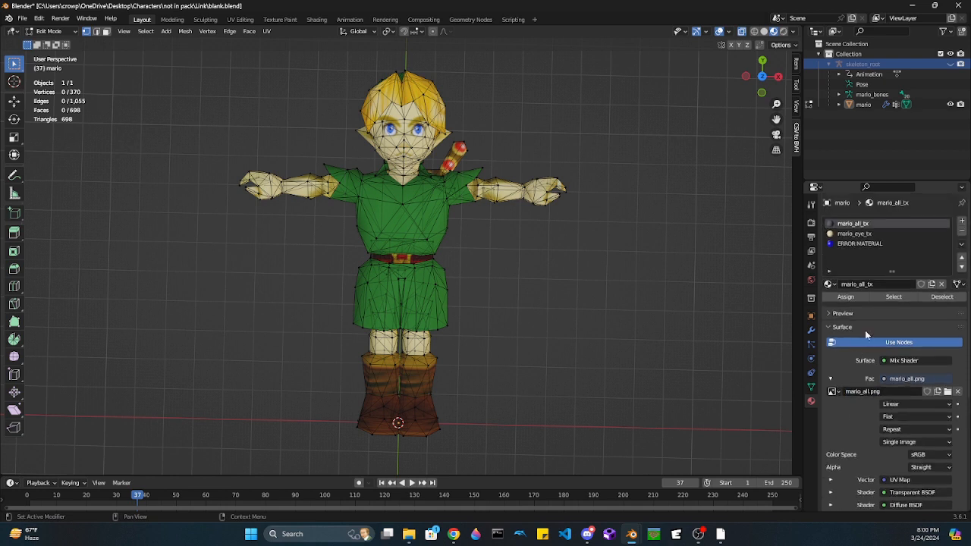
Step: Make the mario_eye_tx material's image a single-user copy named mario_eye.0.png and save the file
left_click(867, 234)
scroll(888, 345, "down", 3)
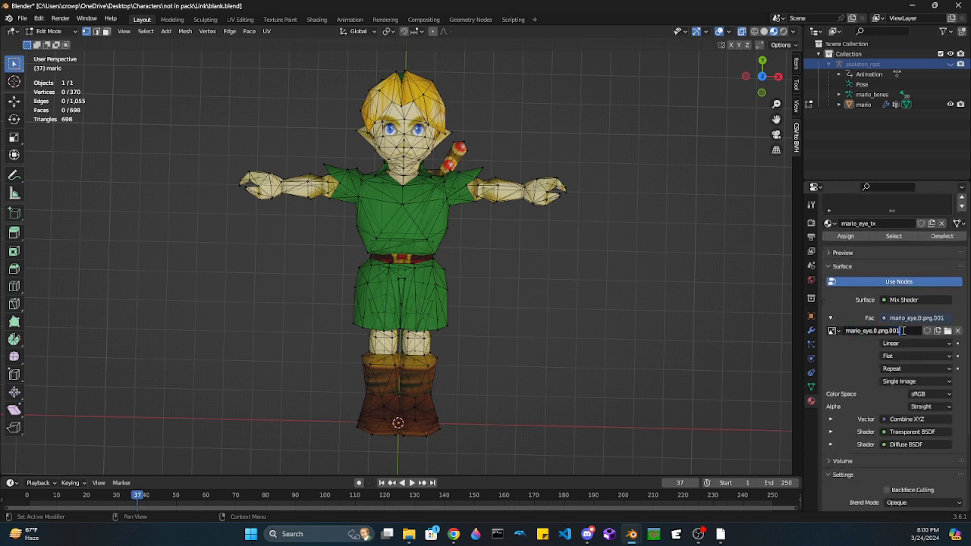
scroll(903, 330, "up", 3)
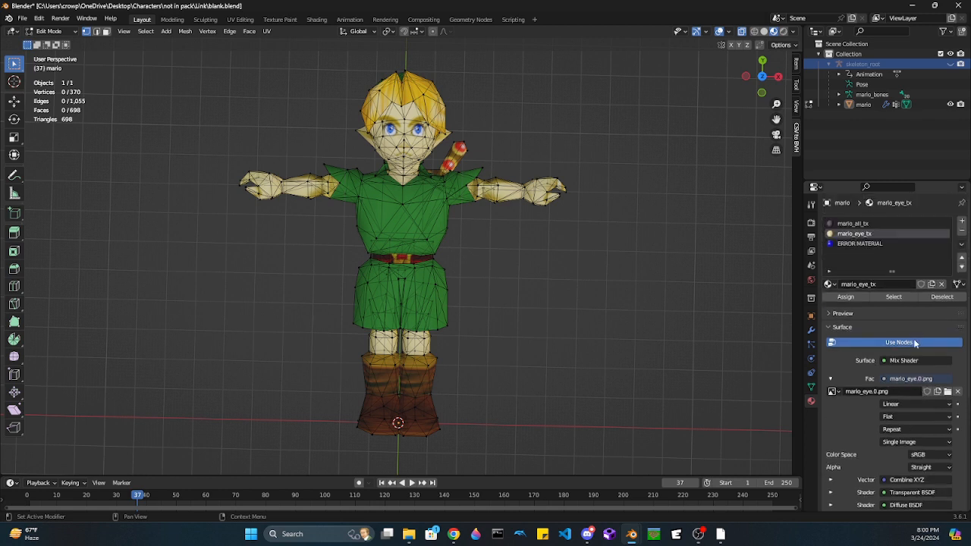
key("ctrl+s")
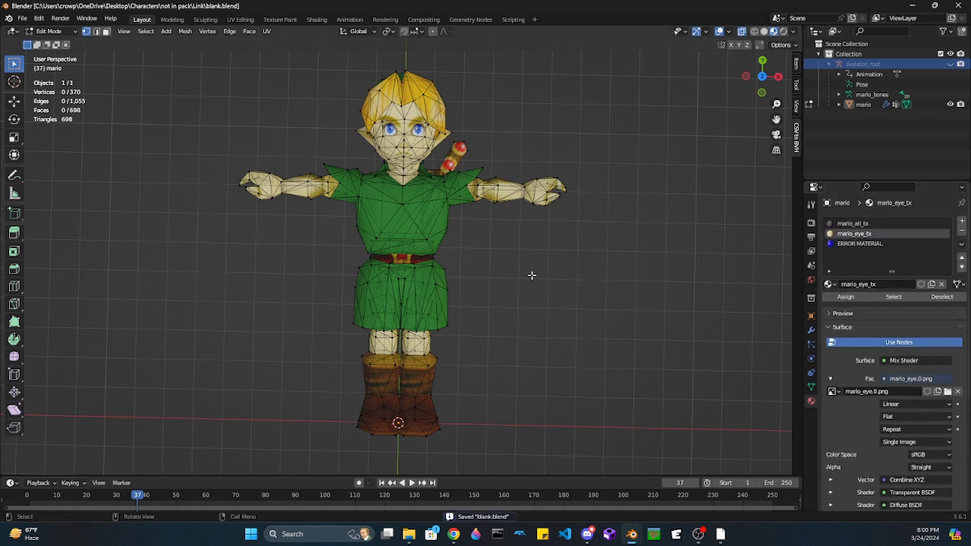
Step: Select the whole Link mesh and clean it up by deleting loose vertices and edges
scroll(542, 283, "down", 1)
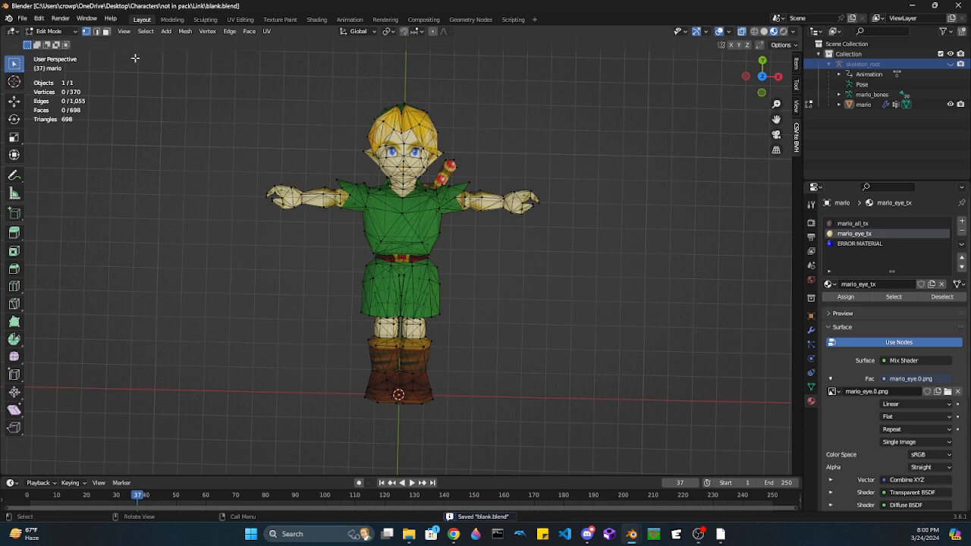
left_click(146, 31)
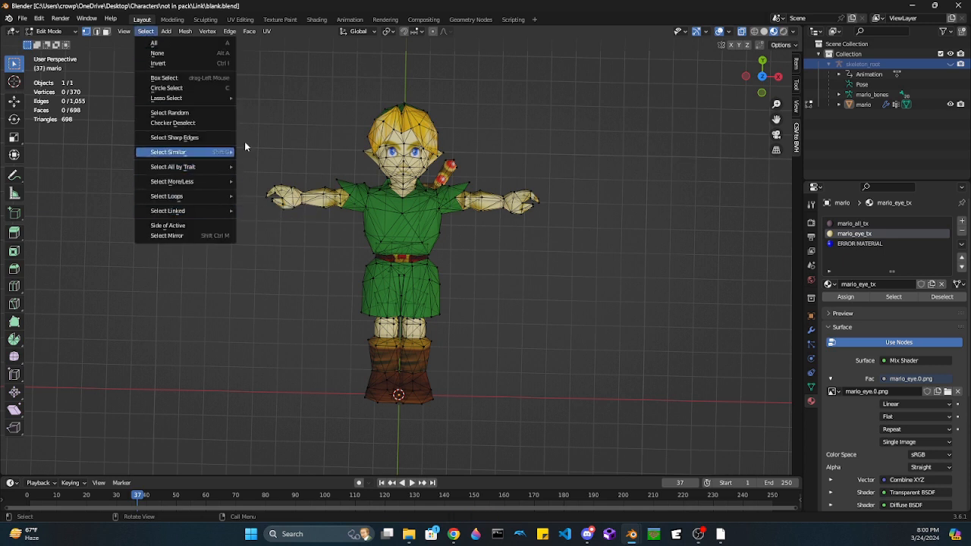
key("a")
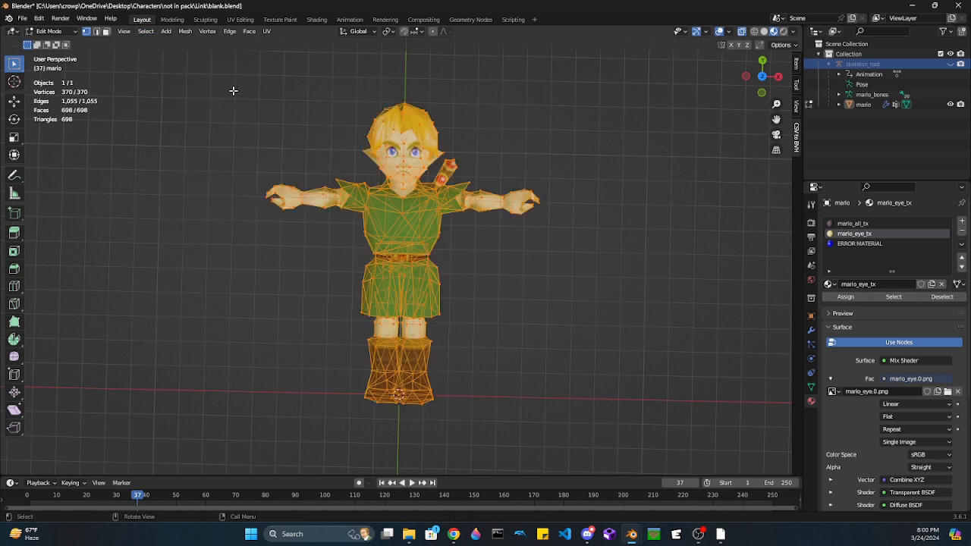
left_click(186, 31)
mouse_move(206, 273)
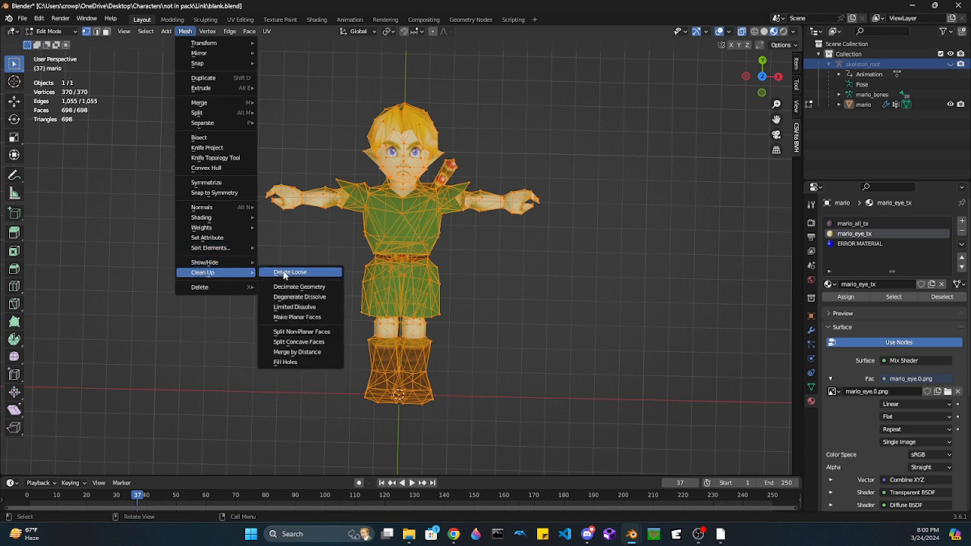
left_click(288, 272)
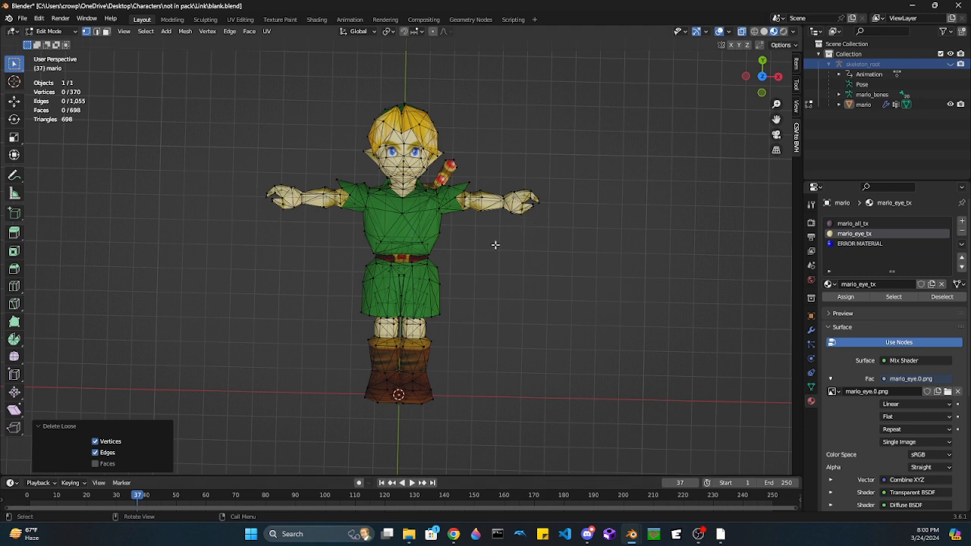
Step: Select every vertex of the Link mesh and merge them by distance
mouse_move(418, 294)
middle_mouse_down()
mouse_move(526, 253)
mouse_move(587, 193)
mouse_move(440, 254)
mouse_move(430, 279)
middle_mouse_up()
key("a")
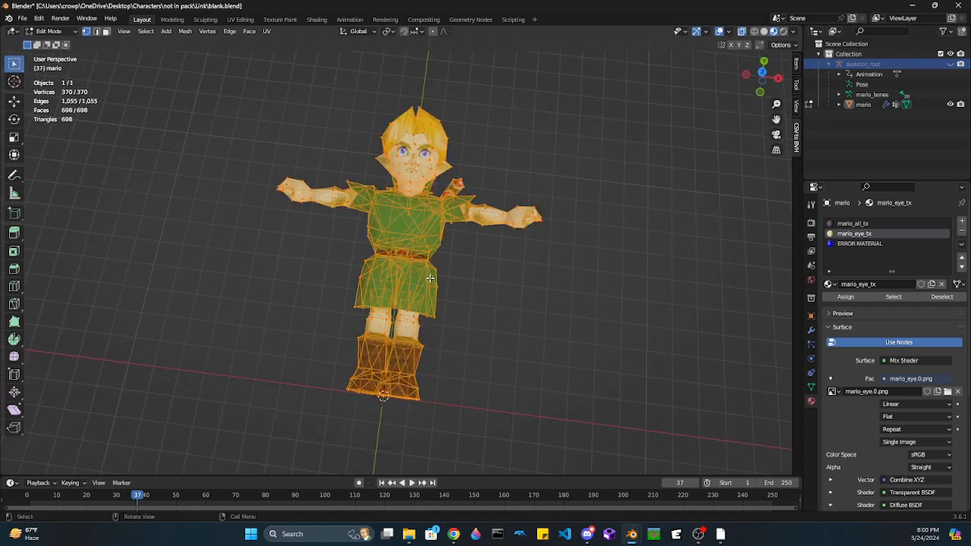
key("m")
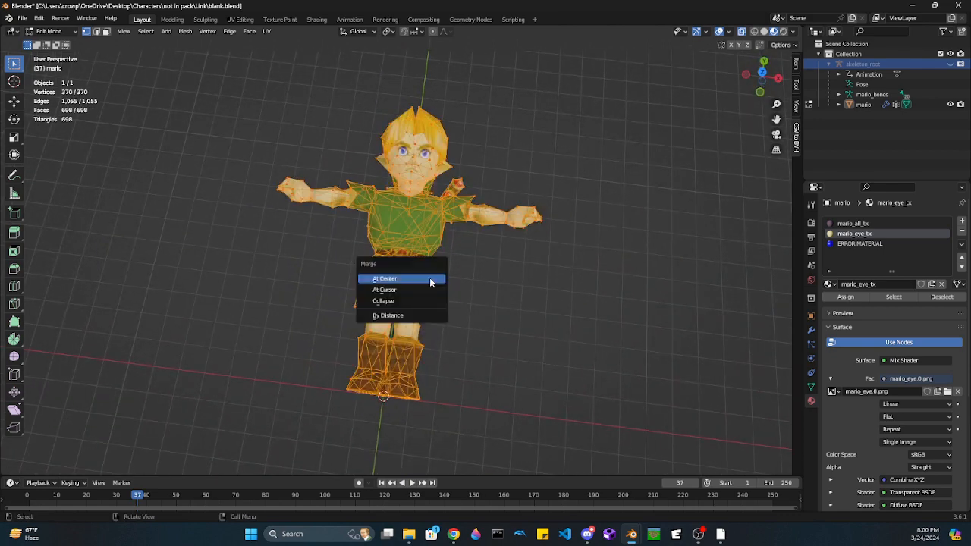
left_click(404, 317)
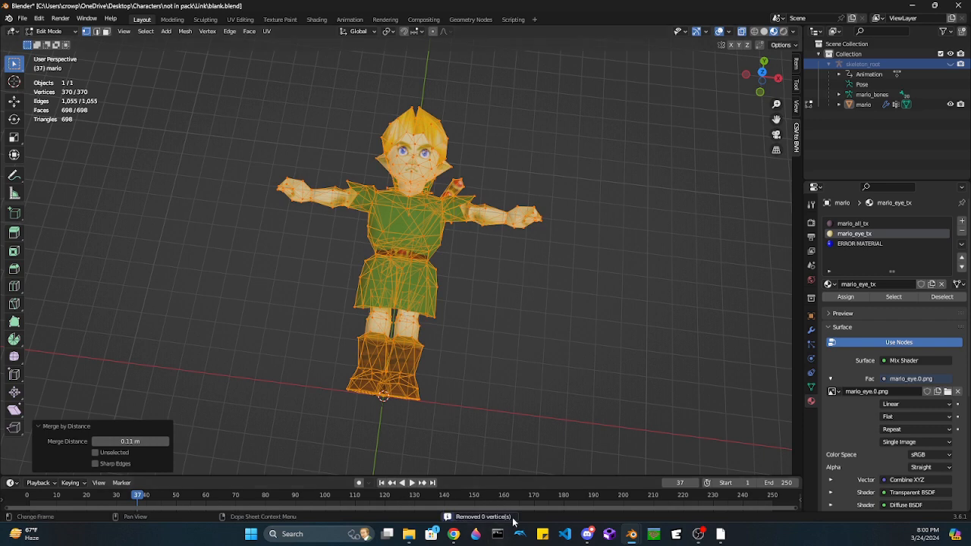
Step: Examine the vertices and edges along Link's arm on the quiver side up close
scroll(509, 220, "up", 5)
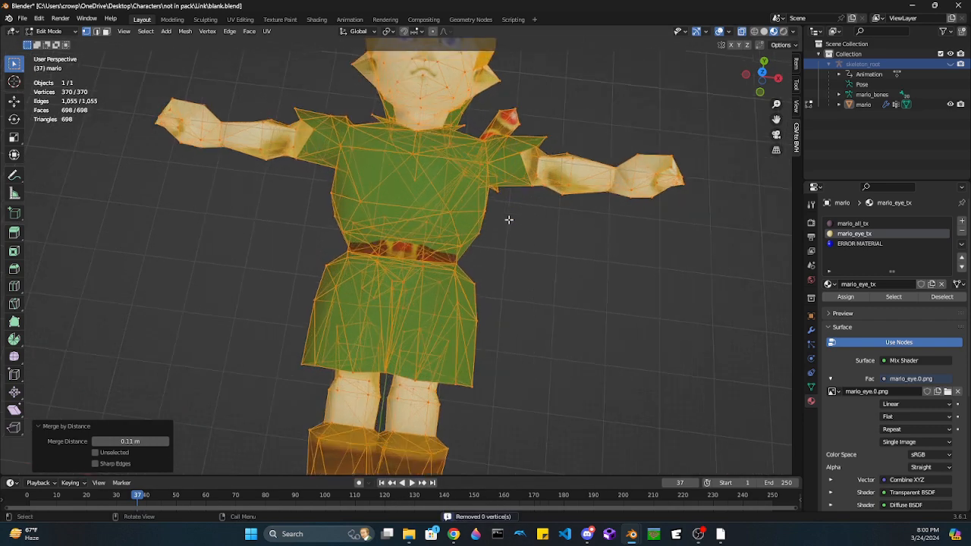
scroll(590, 271, "down", 4)
mouse_move(443, 302)
middle_mouse_down()
mouse_move(655, 159)
mouse_move(523, 250)
mouse_move(400, 287)
mouse_move(450, 289)
middle_mouse_up()
scroll(501, 232, "up", 4)
middle_click_drag(513, 225, 382, 323, "shift")
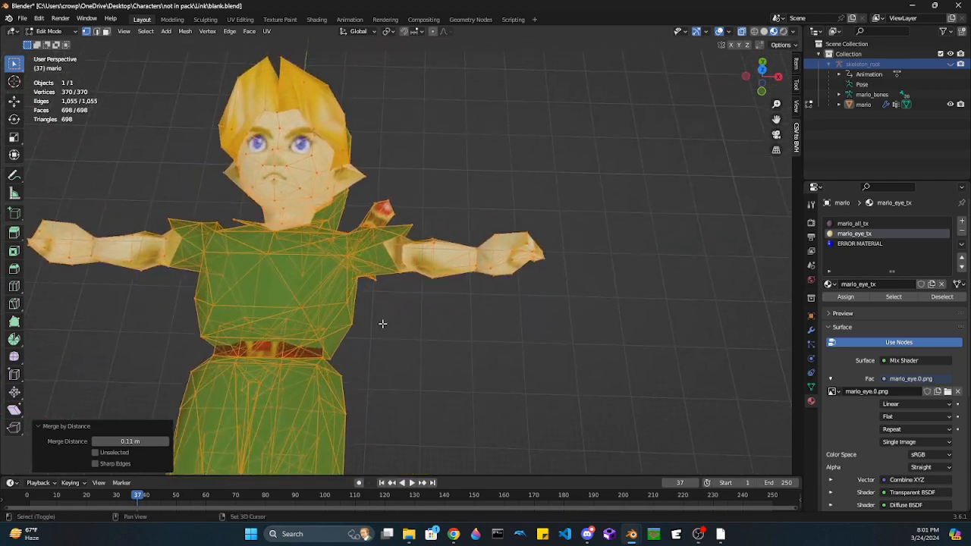
key("alt+a")
scroll(494, 329, "up", 5)
middle_click_drag(494, 330, 395, 363, "shift")
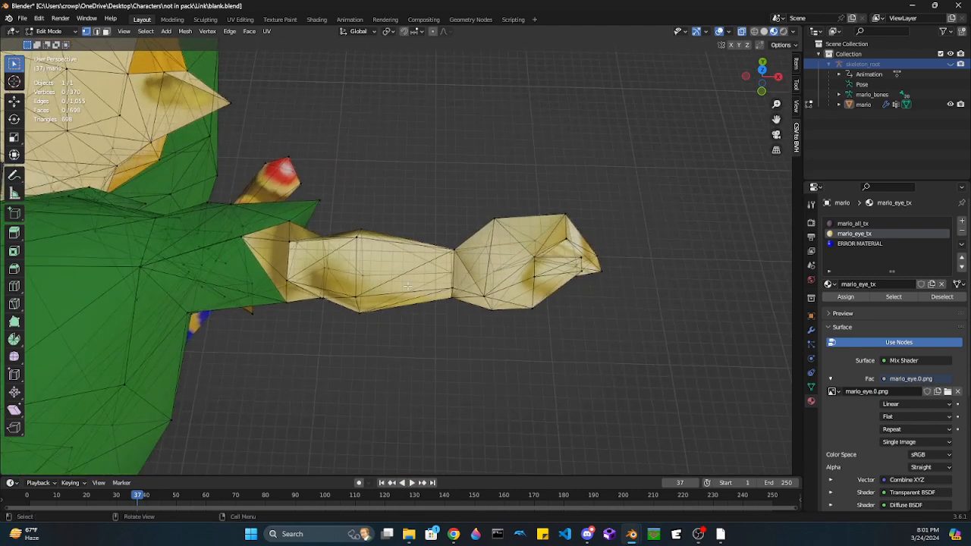
left_click_drag(327, 220, 437, 346)
scroll(392, 362, "down", 2)
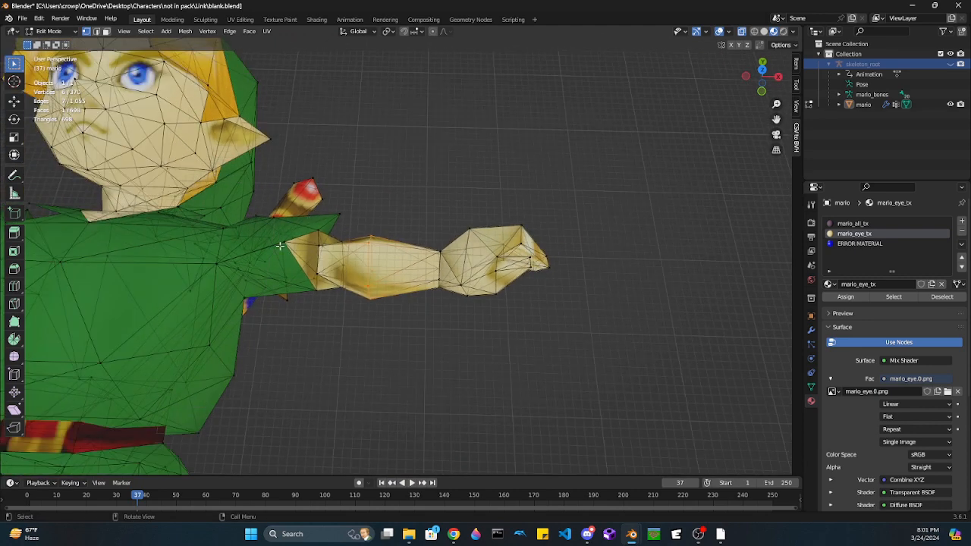
middle_click_drag(280, 246, 394, 331)
scroll(395, 332, "down", 6)
scroll(536, 259, "down", 3)
middle_click_drag(371, 362, 568, 226, "shift")
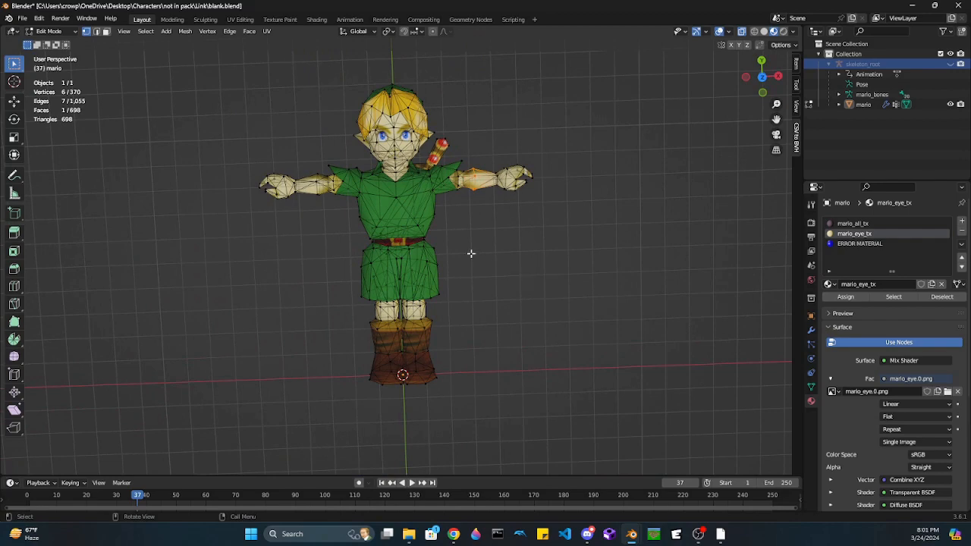
Step: Clear the vertex selection on the arm and save the blank.blend file
scroll(471, 253, "down", 2)
middle_click_drag(471, 254, 486, 215)
scroll(420, 289, "up", 4)
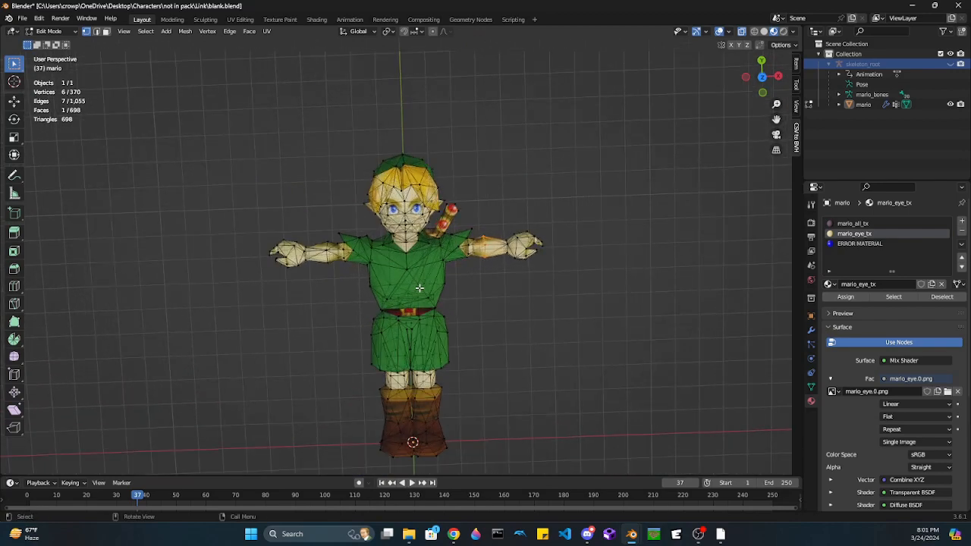
left_click(472, 323)
key("ctrl+s")
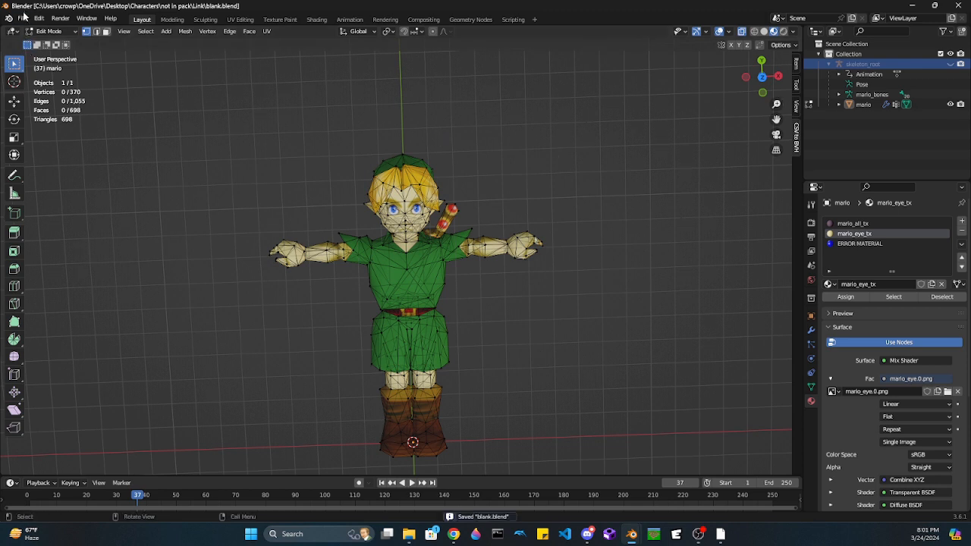
Step: Export the model as a Collada file named driver.dae in the Link folder, and save blank.blend
left_click(23, 17)
mouse_move(59, 164)
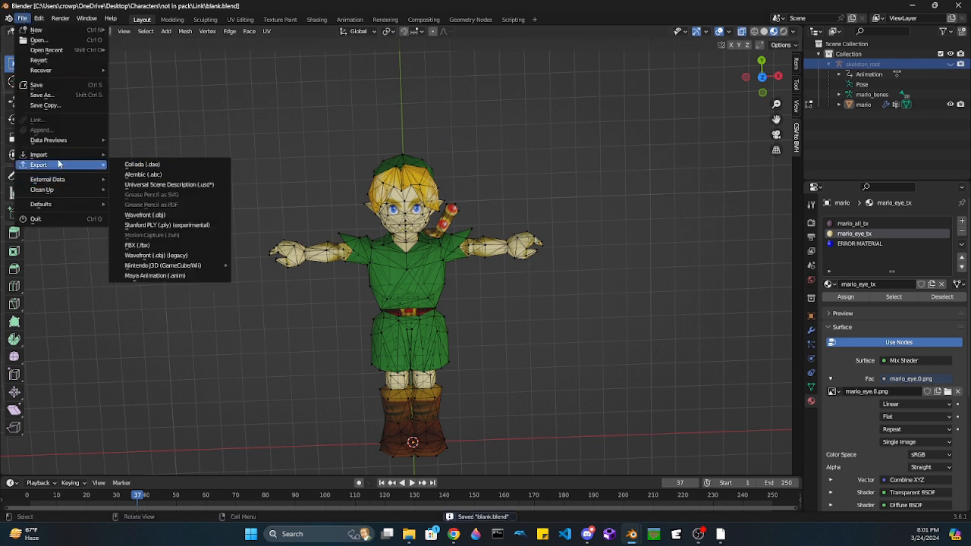
left_click(141, 165)
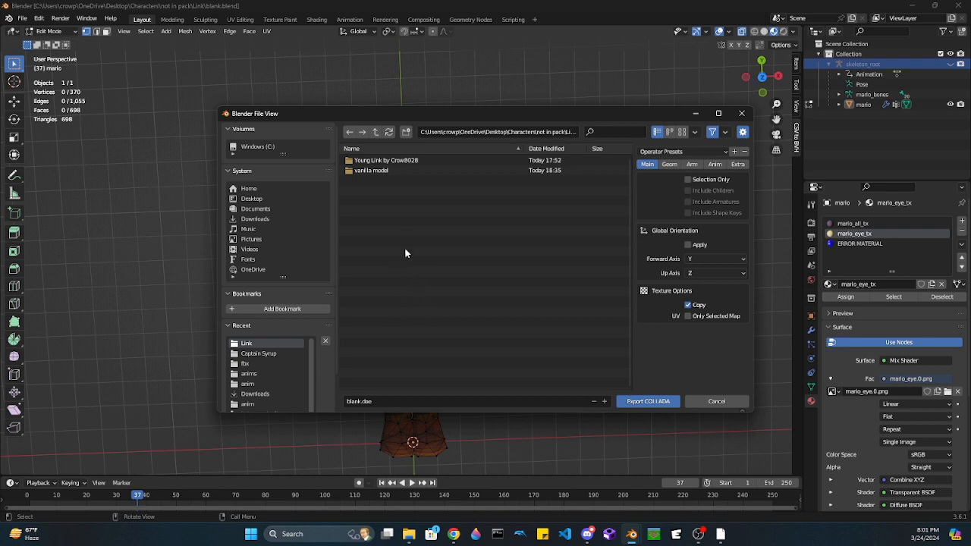
left_click(361, 402)
key("Home")
key("Delete")
key("Delete")
key("Delete")
key("Delete")
key("Delete")
type("driner")
left_click(642, 405)
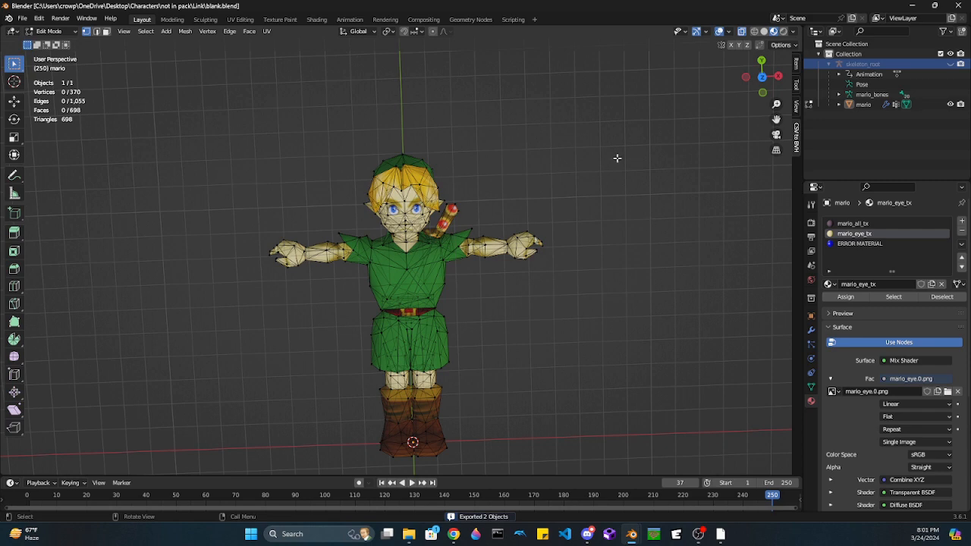
key("ctrl+s")
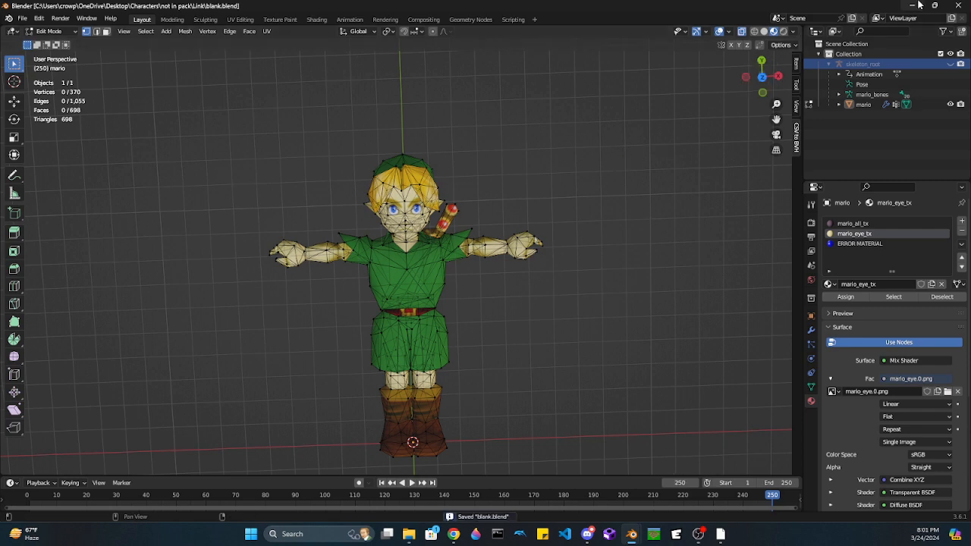
Step: Switch to the Link folder in File Explorer and try to convert the exported model with character dae to bmd.bat
left_click(918, 6)
left_click(482, 308)
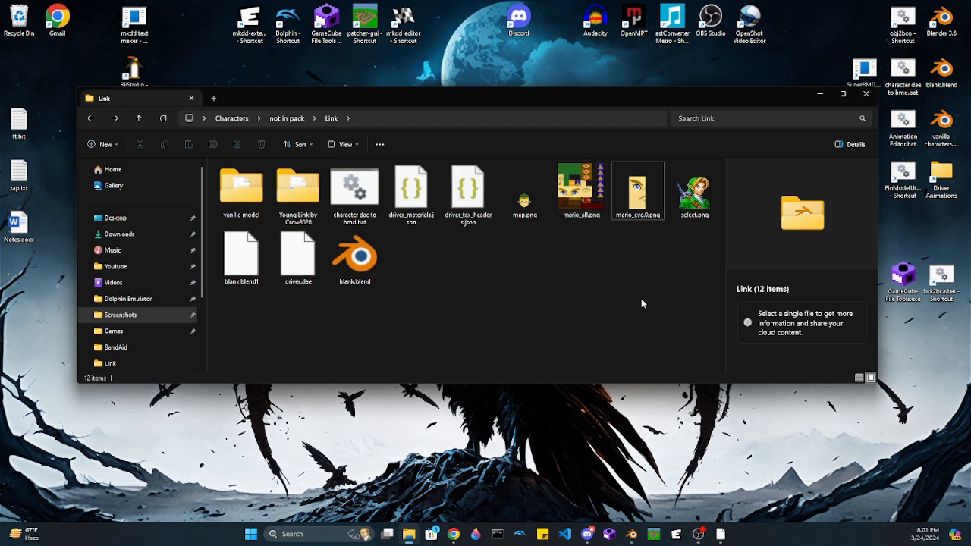
double_click(364, 201)
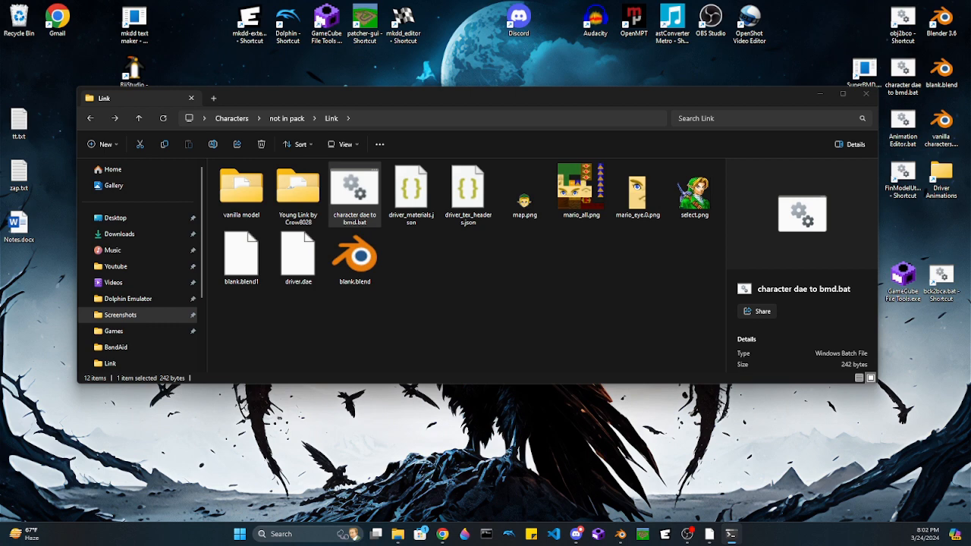
Step: Open driver_tex_headers.json from the Link folder in Visual Studio Code
left_click(468, 195)
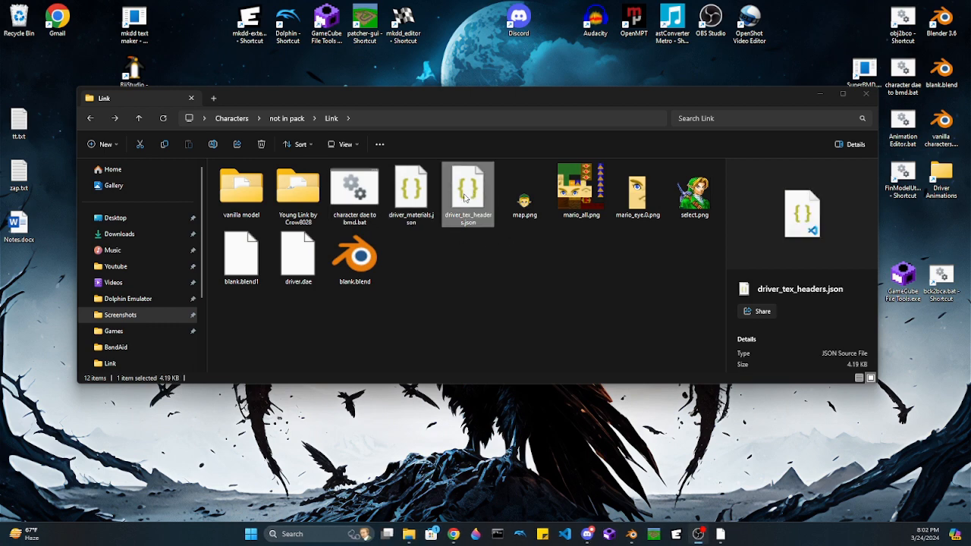
double_click(466, 196)
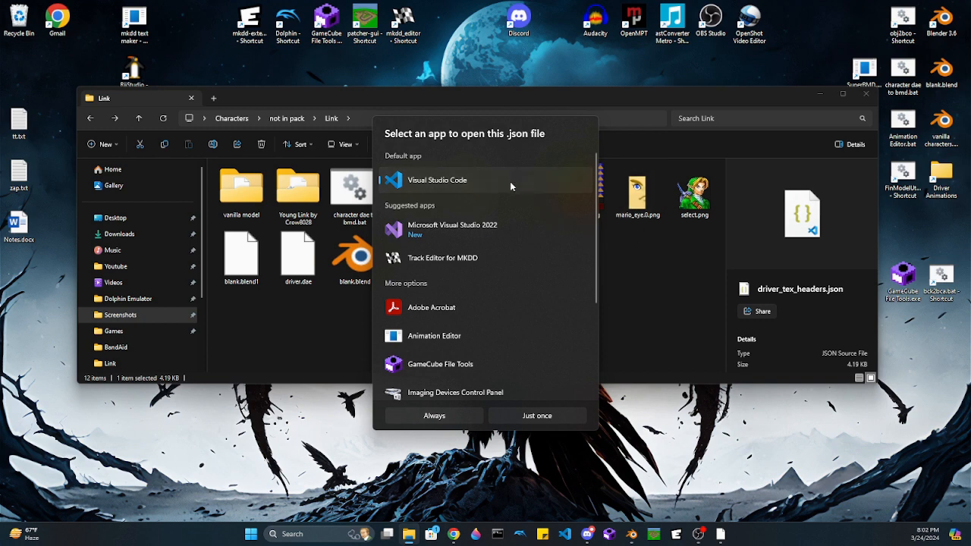
double_click(467, 184)
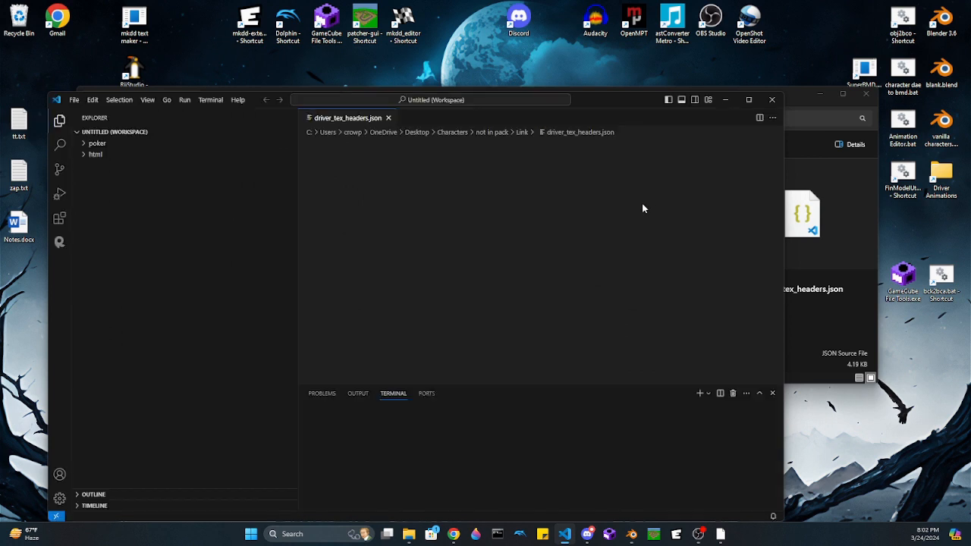
Step: Change all the numbered mario_eye texture names in driver_tex_headers.json to mario_eye.0 at once
scroll(496, 179, "down", 1)
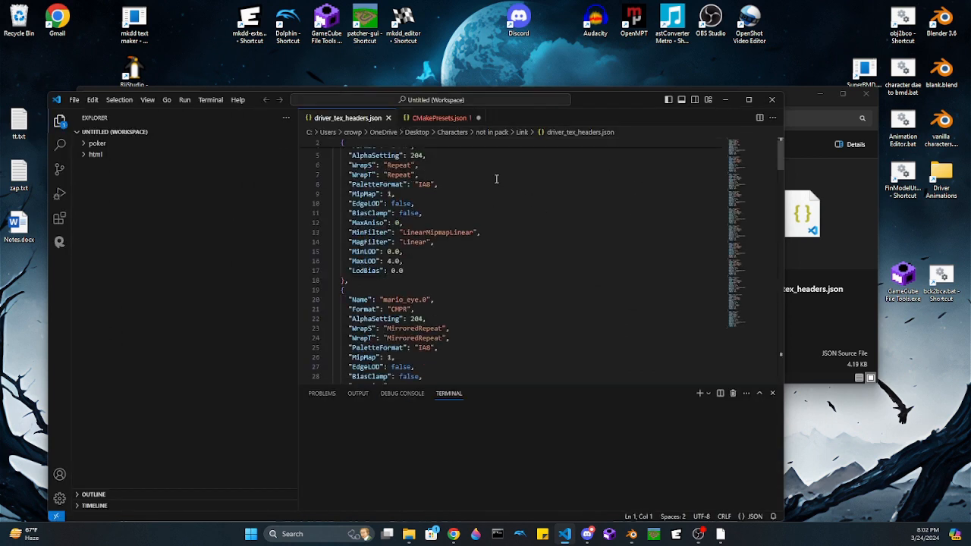
scroll(381, 300, "down", 5)
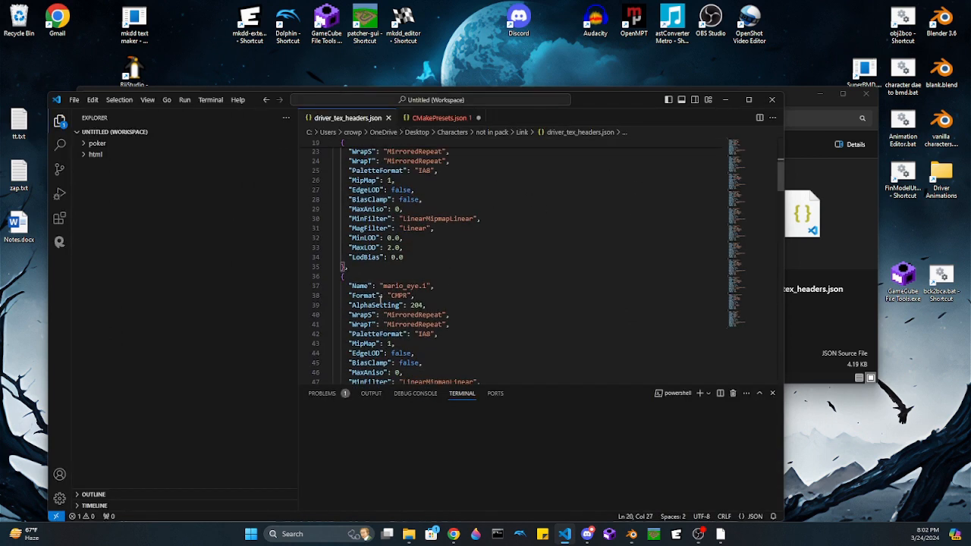
scroll(394, 281, "up", 2)
scroll(394, 281, "down", 1)
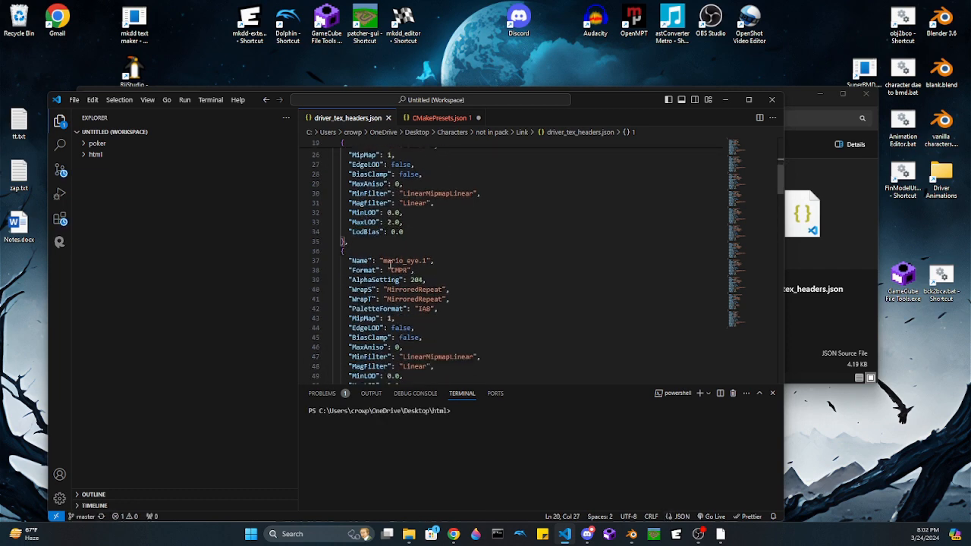
left_click_drag(383, 261, 416, 262)
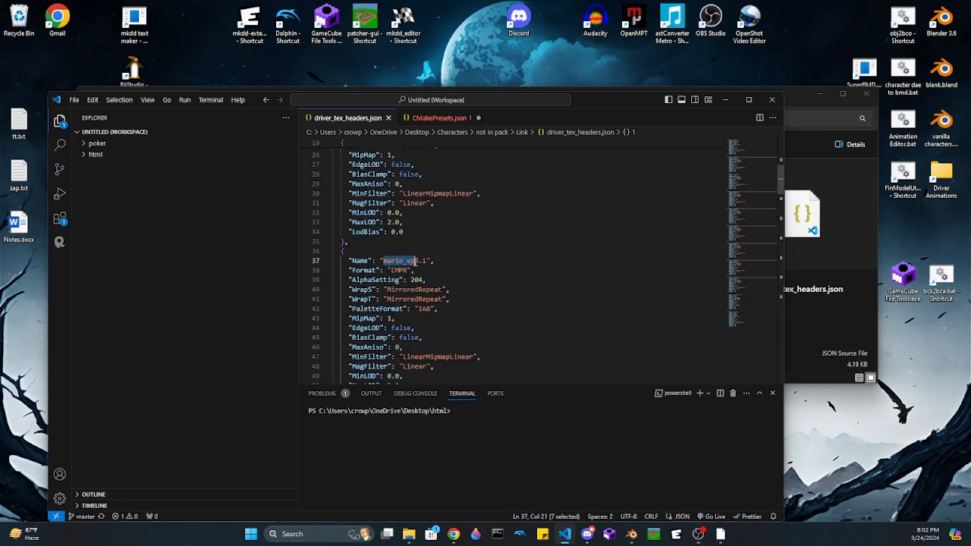
right_click(418, 261)
left_click(443, 275)
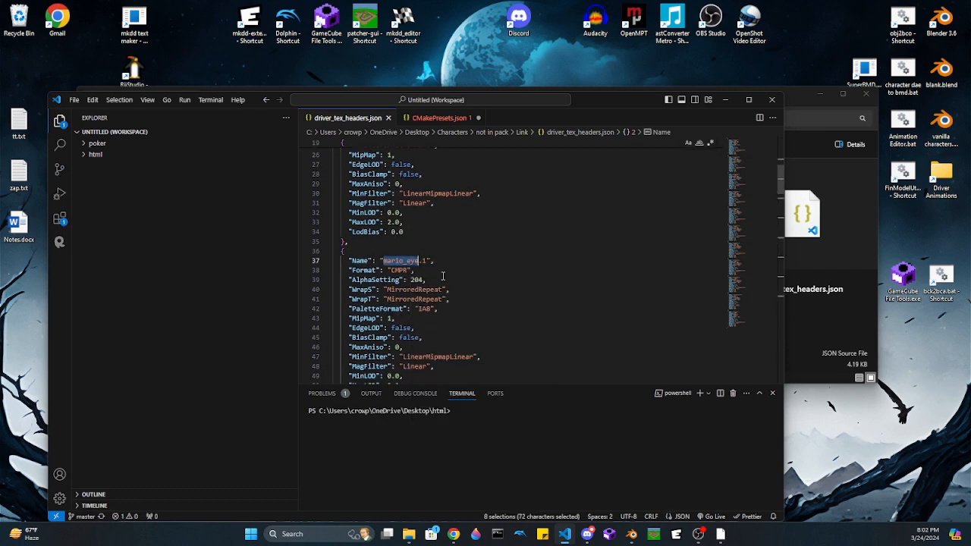
key("Right")
key("Right")
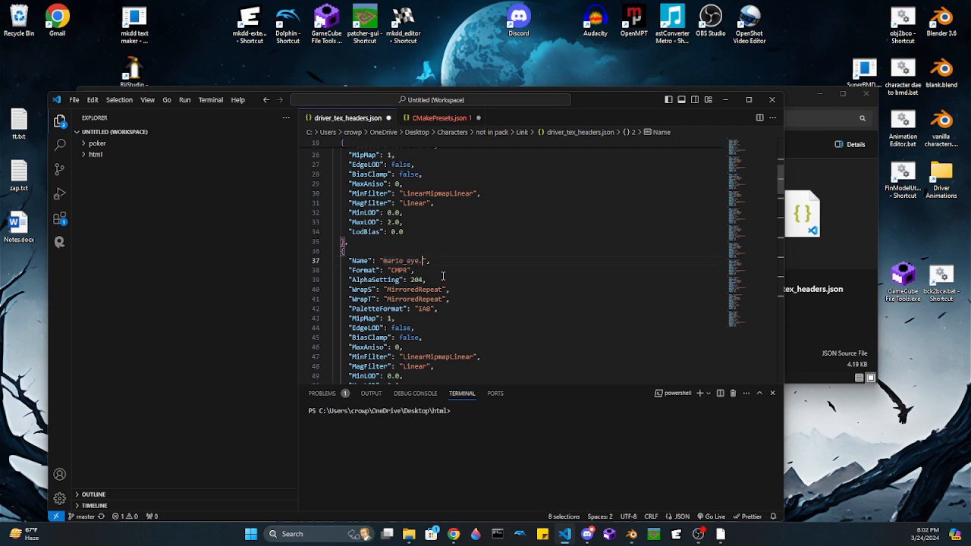
scroll(444, 277, "up", 5)
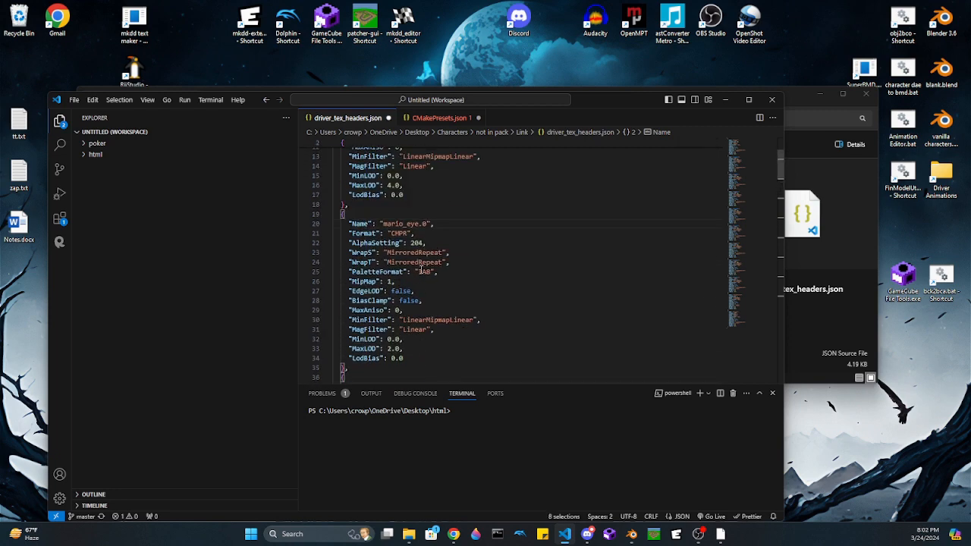
left_click(454, 260)
Step: Set MaxLOD to 0.0 in every texture entry of the file at once
scroll(459, 263, "up", 4)
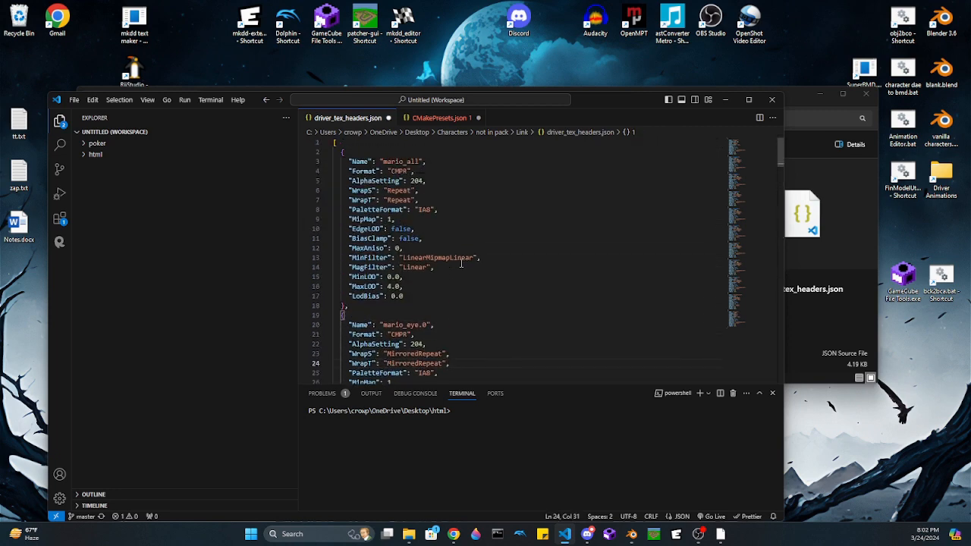
left_click_drag(351, 286, 372, 286)
right_click(371, 286)
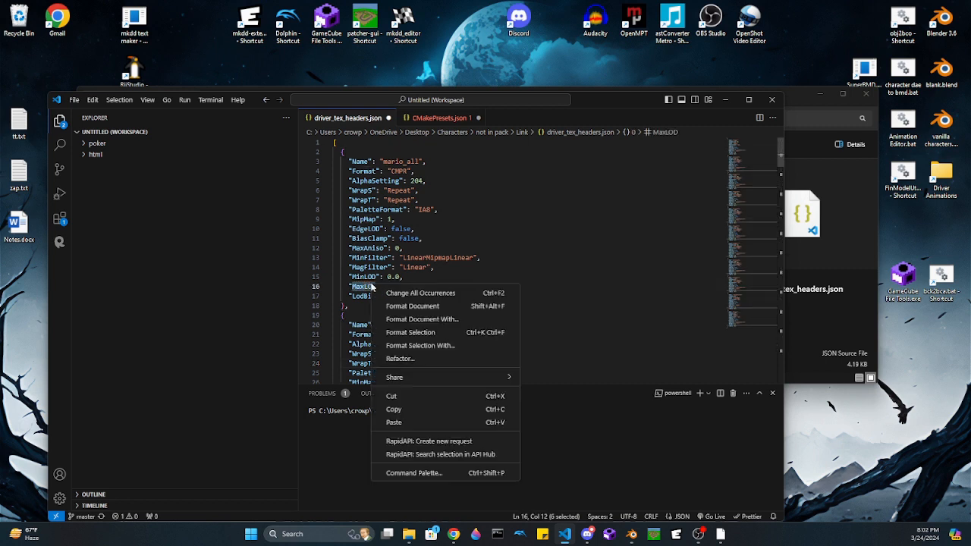
left_click(422, 293)
key("Right")
key("Right")
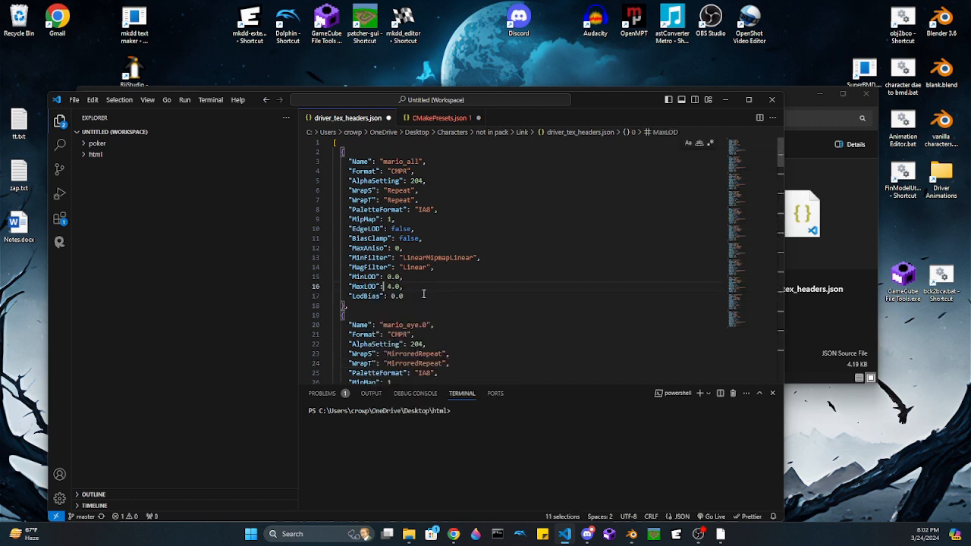
key("Left")
Step: Replace every LinearMipmapLinear MinFilter value with Linear across all texture entries
left_click_drag(401, 258, 469, 255)
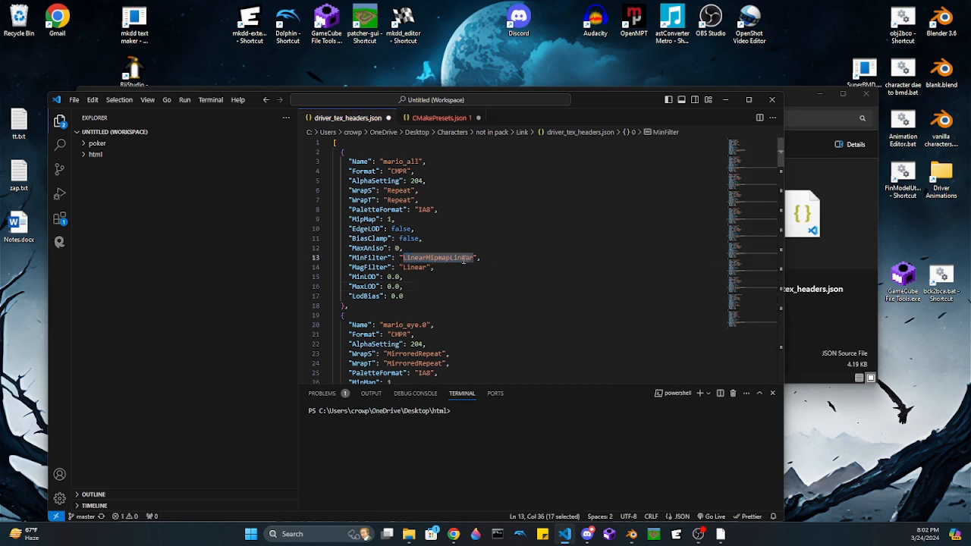
right_click(463, 261)
left_click(501, 268)
key("Right")
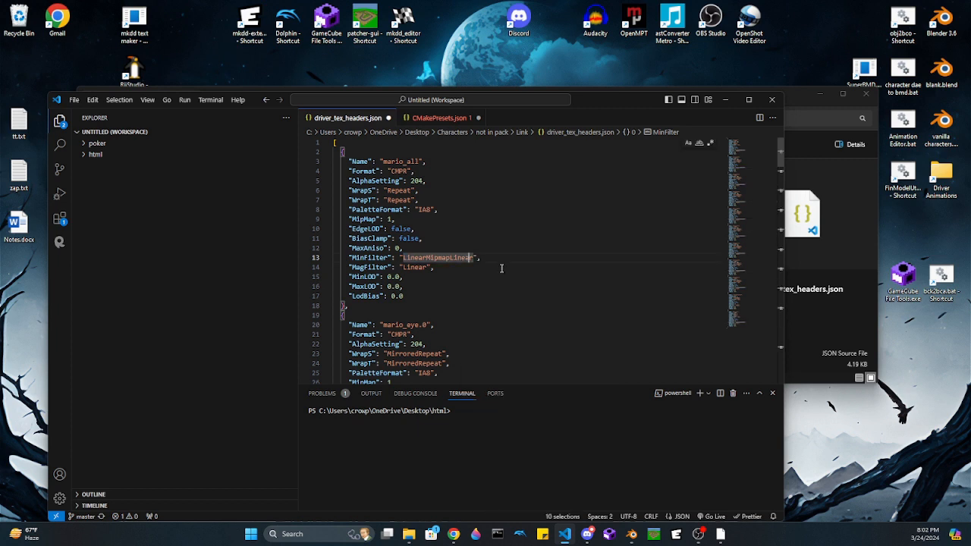
key("BackSpace")
key("BackSpace")
key("BackSpace")
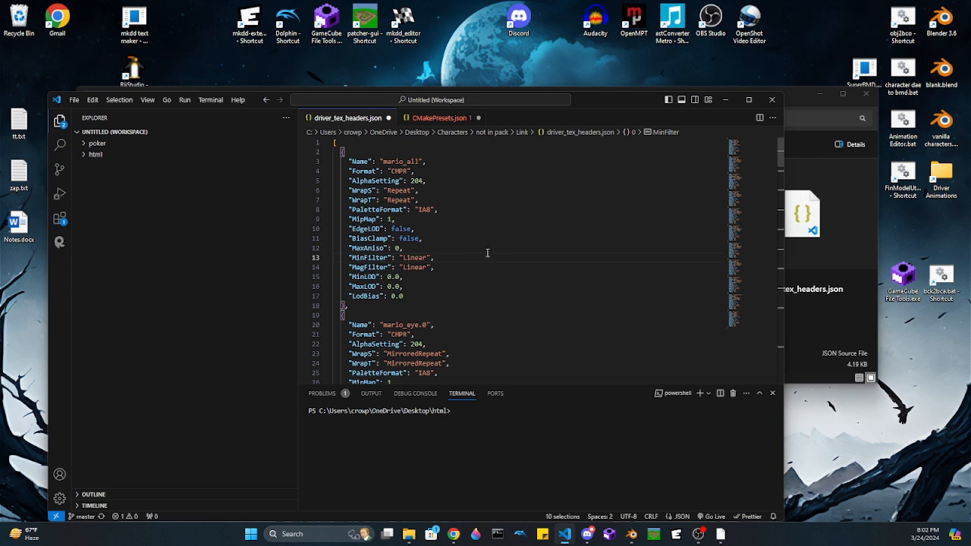
Step: Check the edited names, filters and MaxLOD values in the texture entries, and save driver_tex_headers.json
scroll(470, 252, "down", 5)
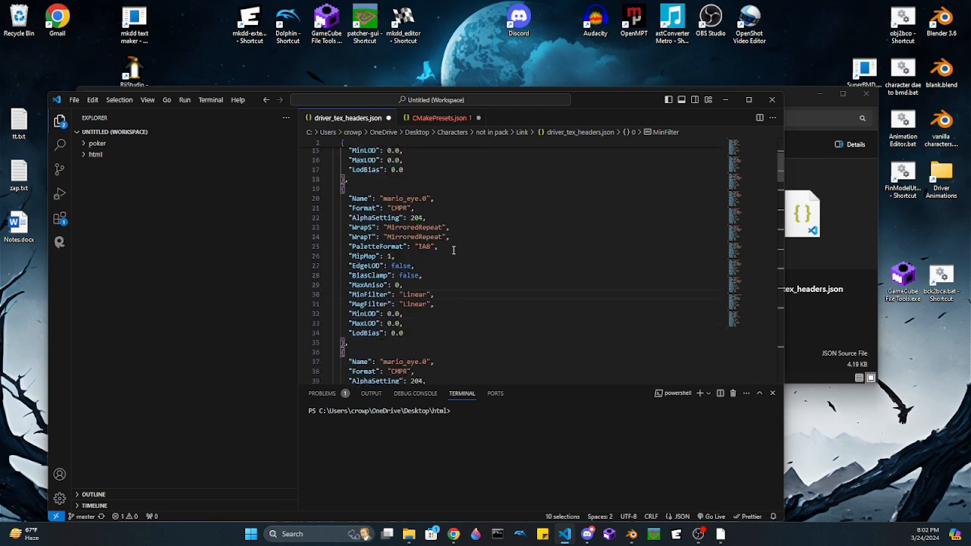
scroll(453, 251, "down", 1)
scroll(481, 228, "down", 1)
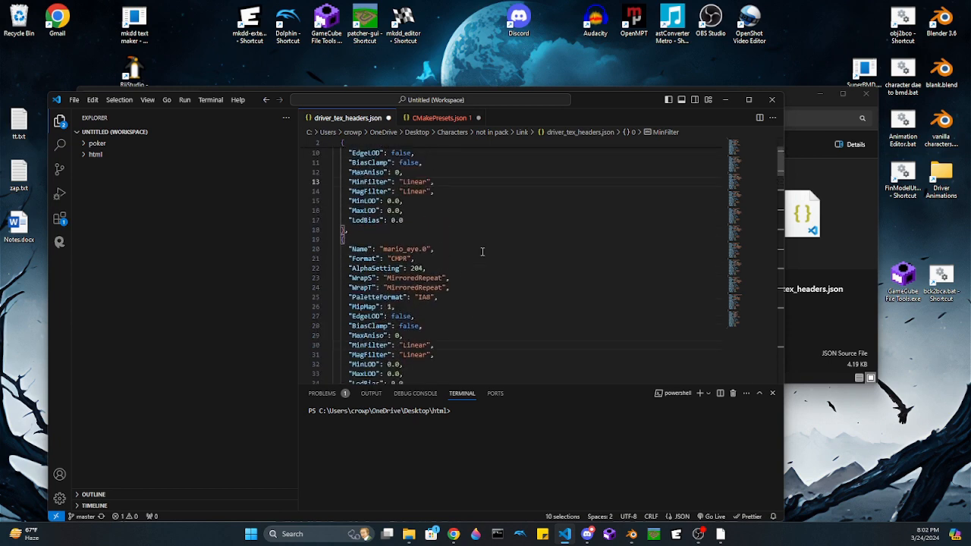
scroll(471, 314, "down", 7)
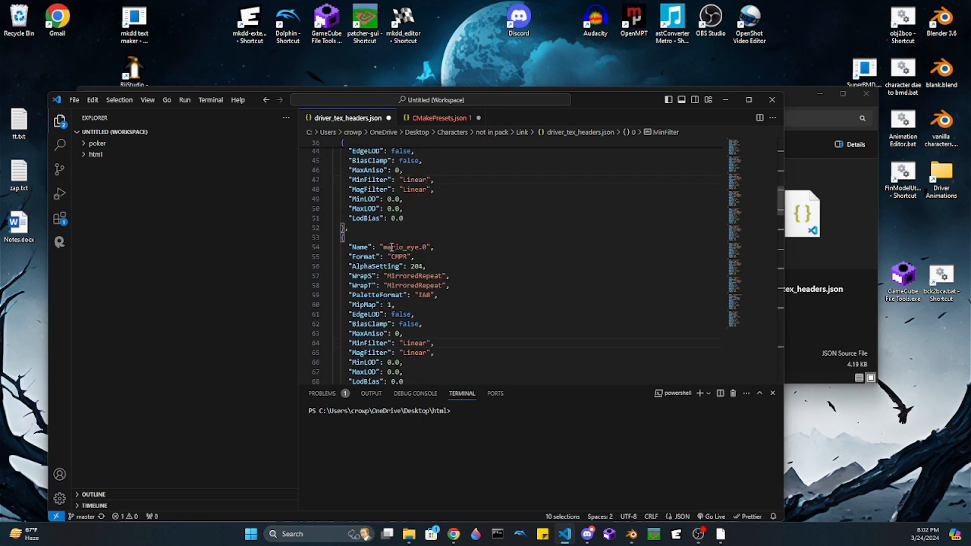
scroll(392, 247, "down", 6)
scroll(430, 238, "down", 3)
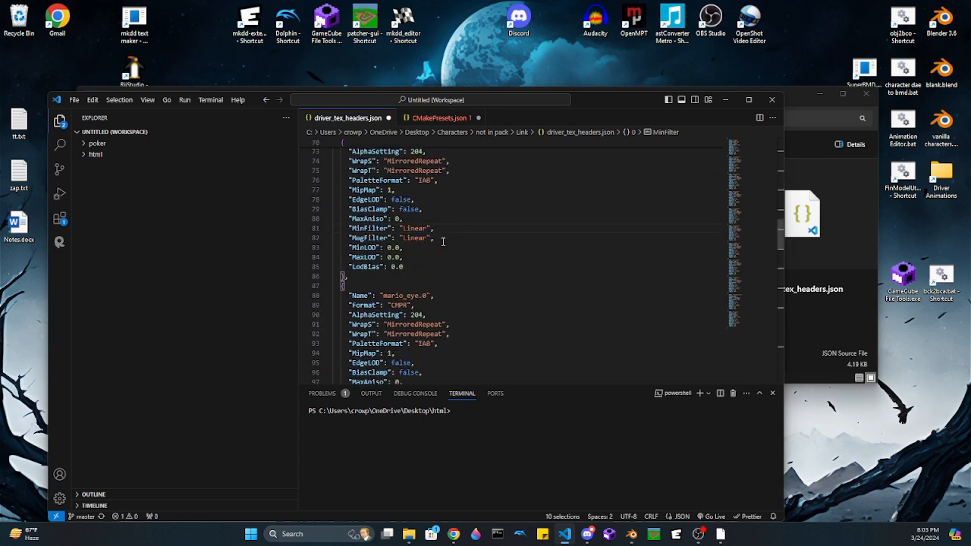
left_click(494, 200)
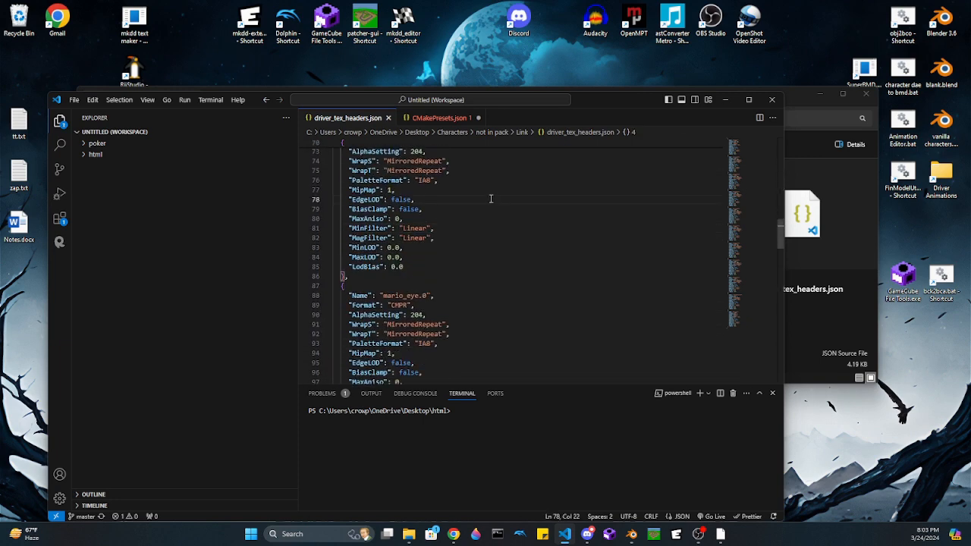
Step: Close Visual Studio Code and run character dae to bmd.bat in the Link folder again
left_click(773, 100)
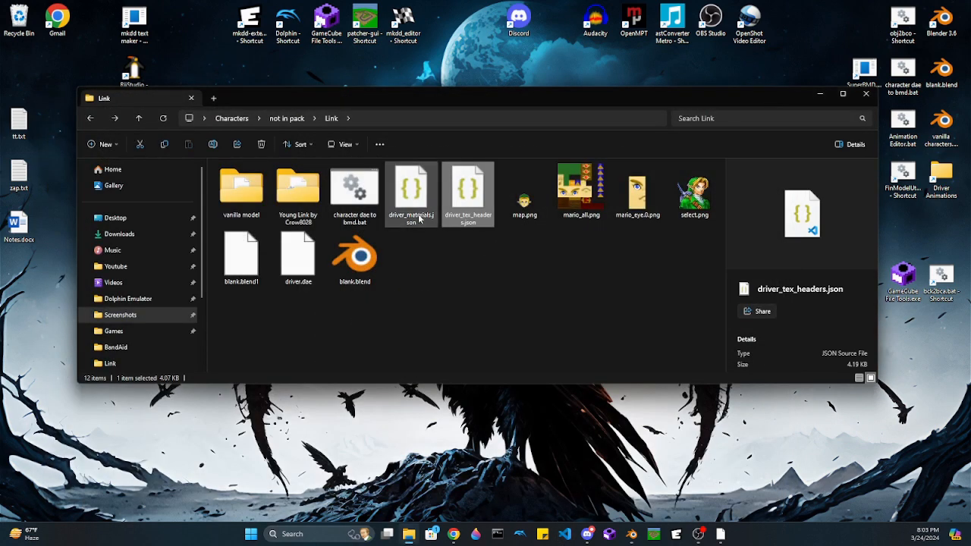
left_click(367, 197)
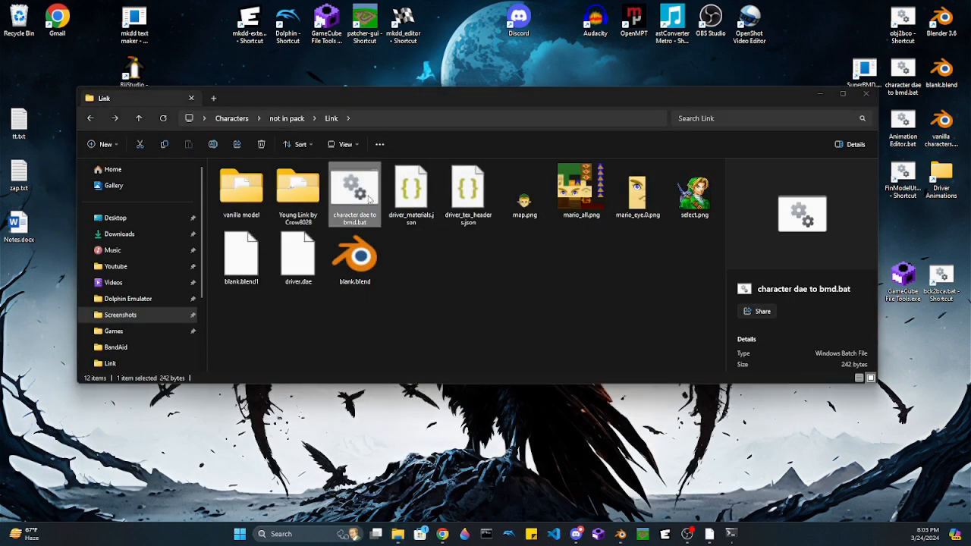
double_click(369, 197)
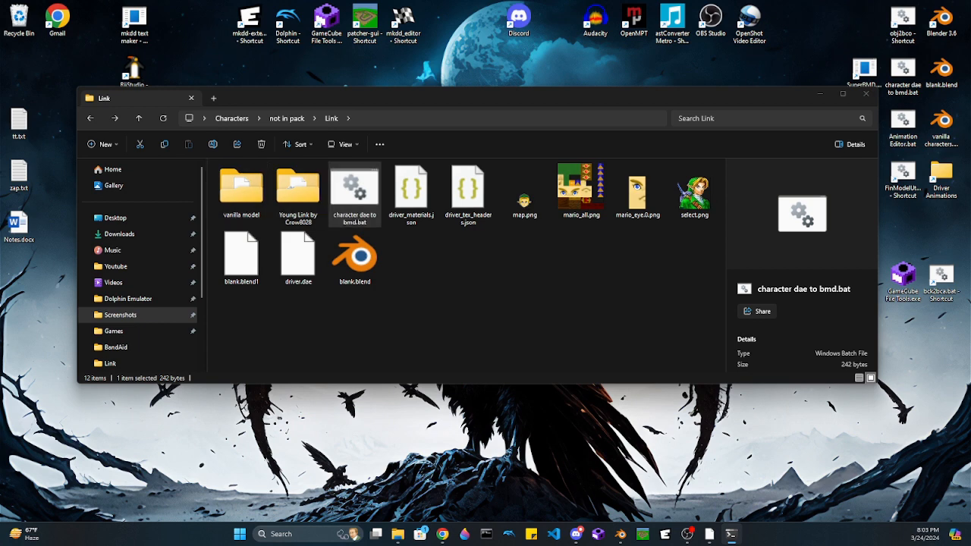
Step: Move k_hilight_mario5.png from the vanilla model folder into the Link folder
double_click(218, 194)
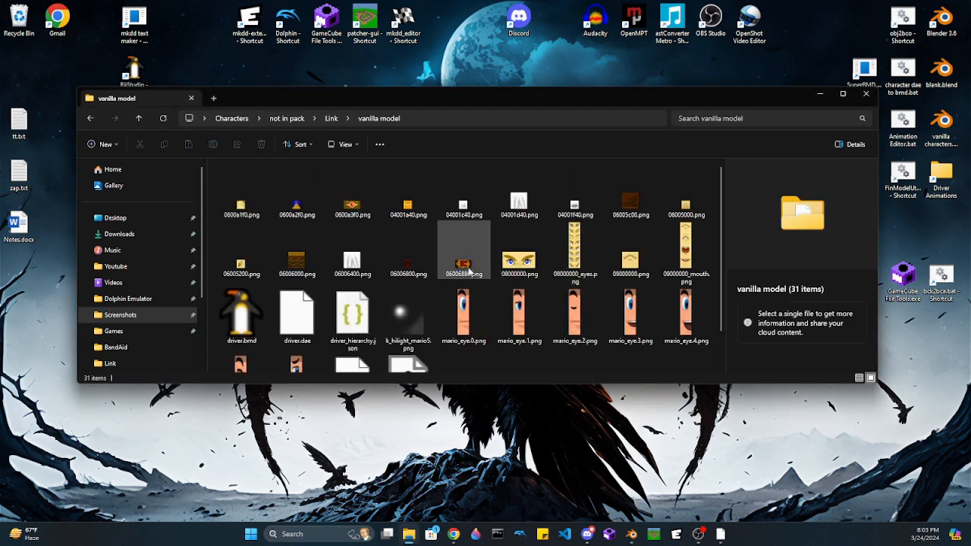
left_click(410, 320)
right_click(411, 323)
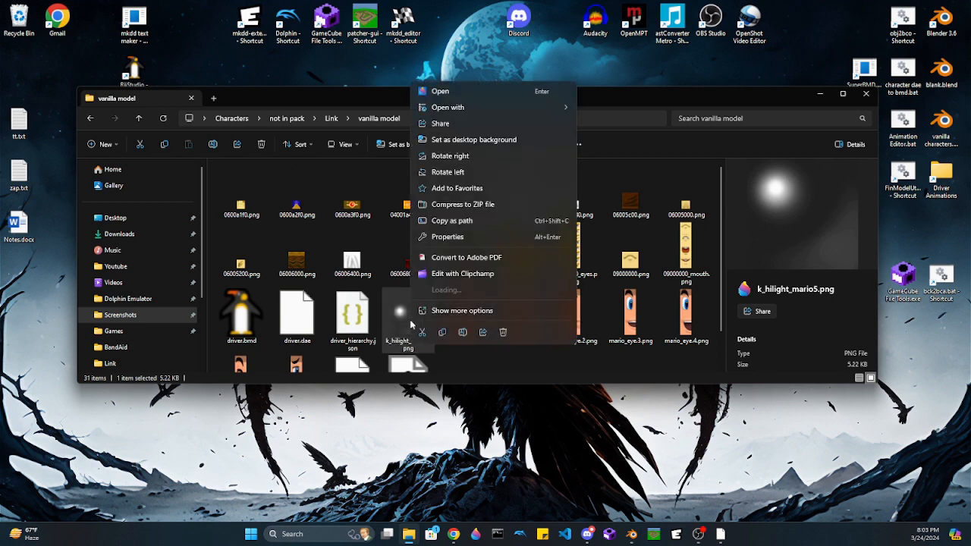
left_click(423, 334)
scroll(415, 319, "down", 1)
scroll(414, 320, "up", 1)
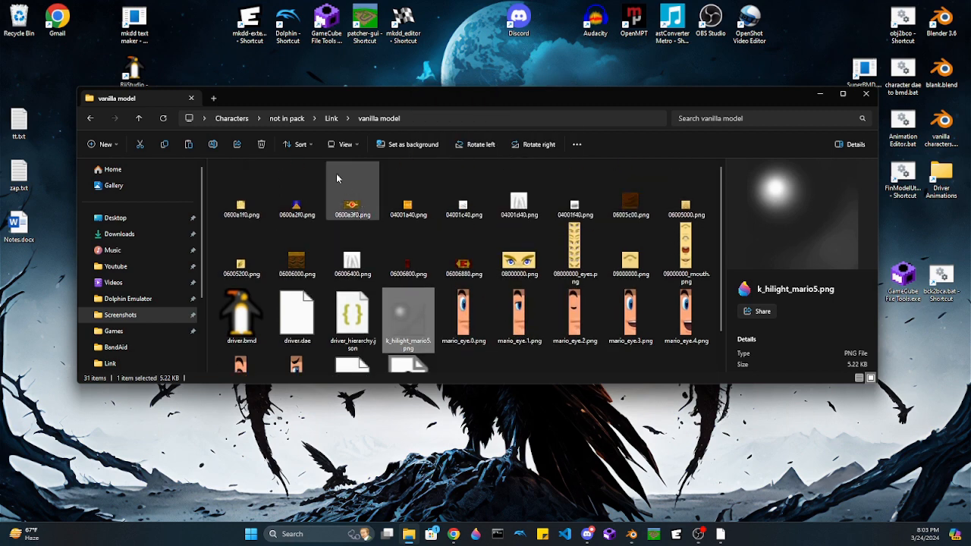
left_click(331, 118)
right_click(434, 277)
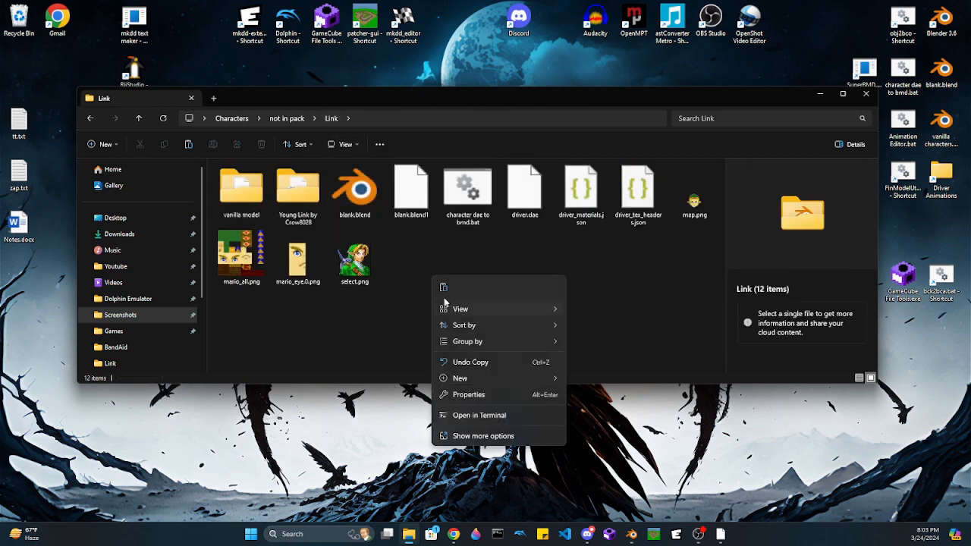
key("Escape")
key("ctrl+v")
left_click(415, 321)
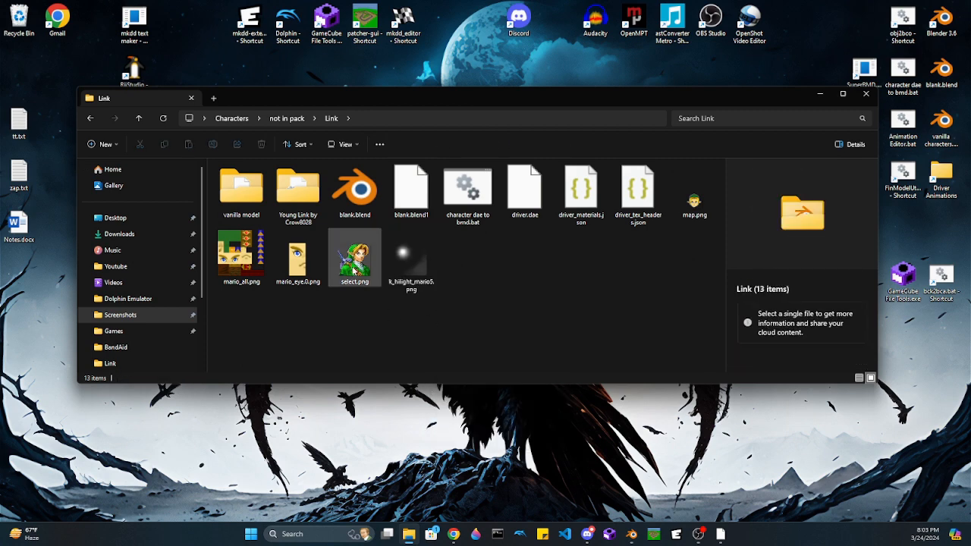
Step: Run character dae to bmd.bat in the Link folder to generate driver.bmd, and move the folder window down
left_click(461, 193)
double_click(461, 193)
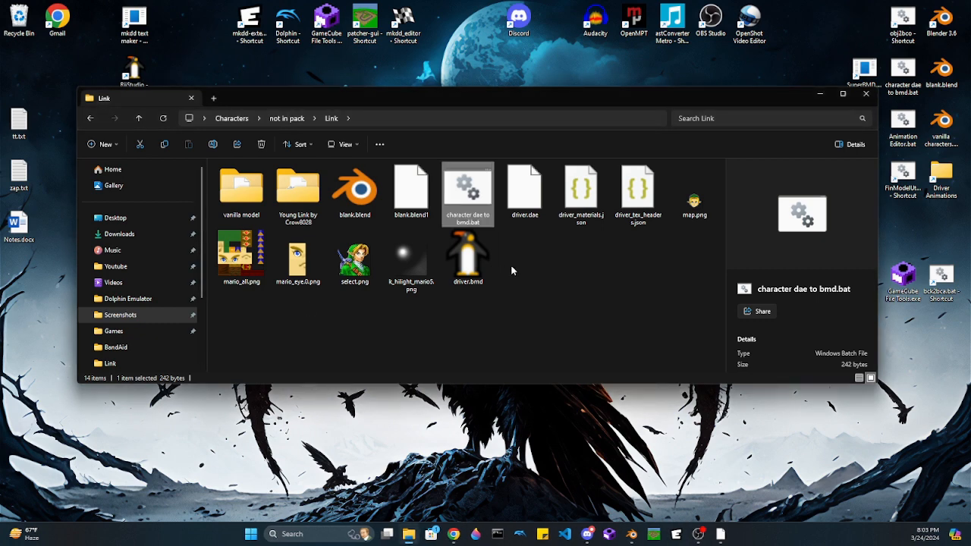
left_click_drag(469, 104, 469, 233)
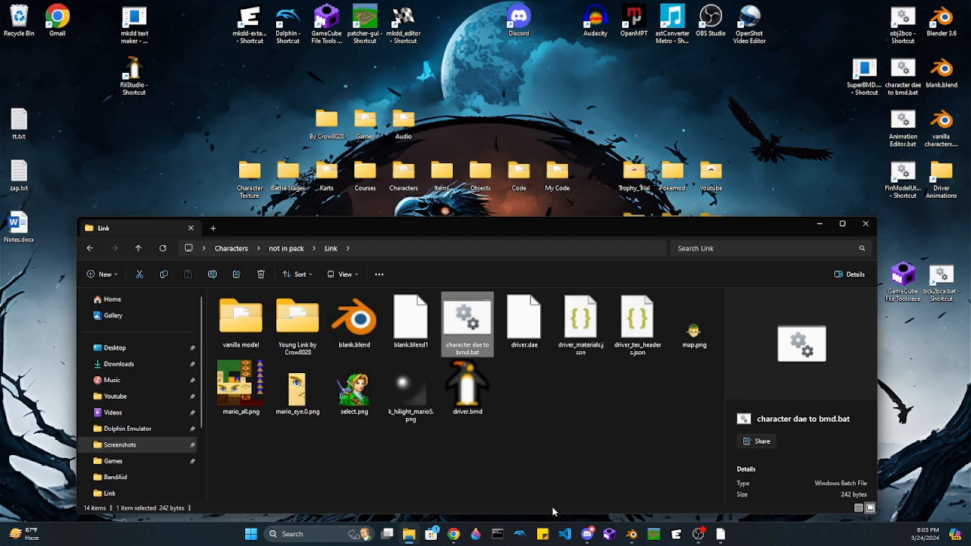
Step: In GameCube File Tools, import Mario Kart - Double Dash!! (USA).iso and open MRAM.arc as a RARC archive
left_click(609, 535)
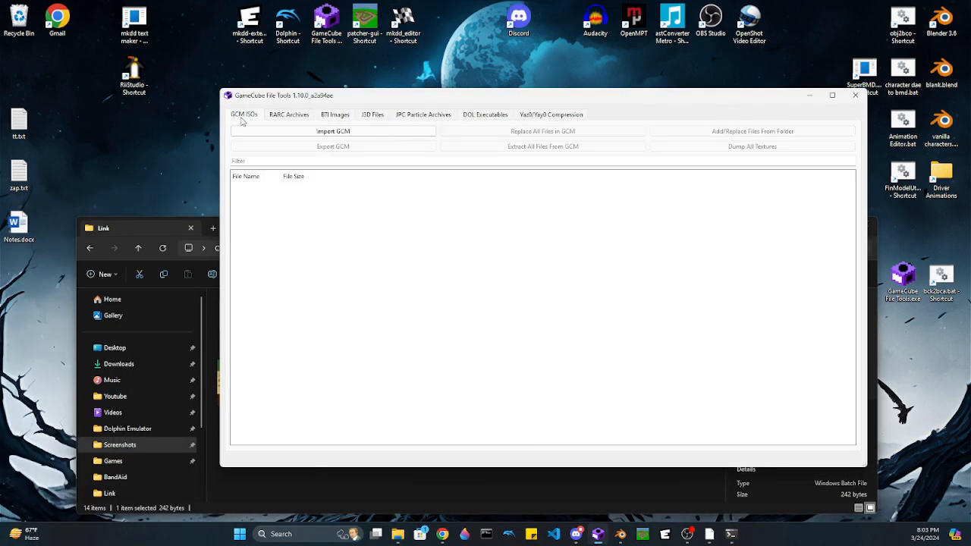
left_click(312, 136)
double_click(364, 236)
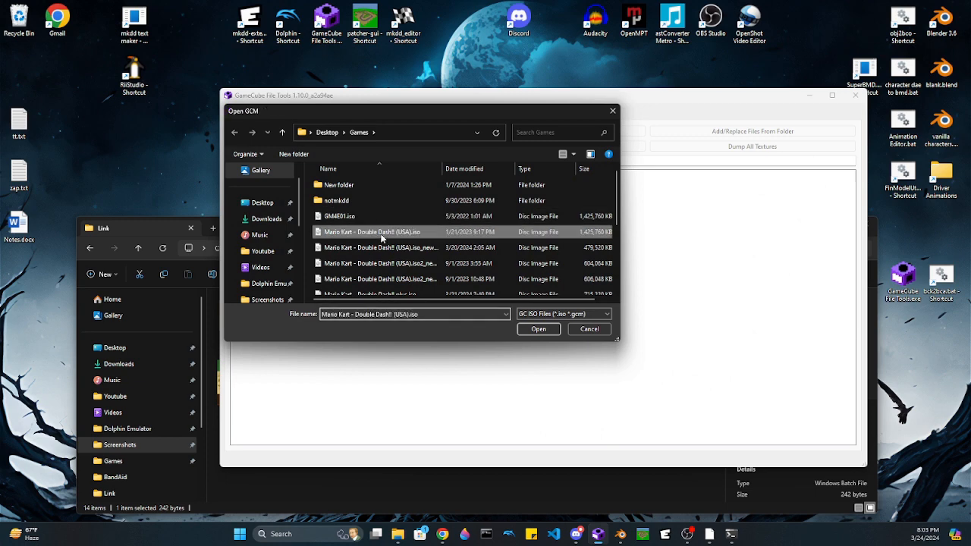
right_click(261, 260)
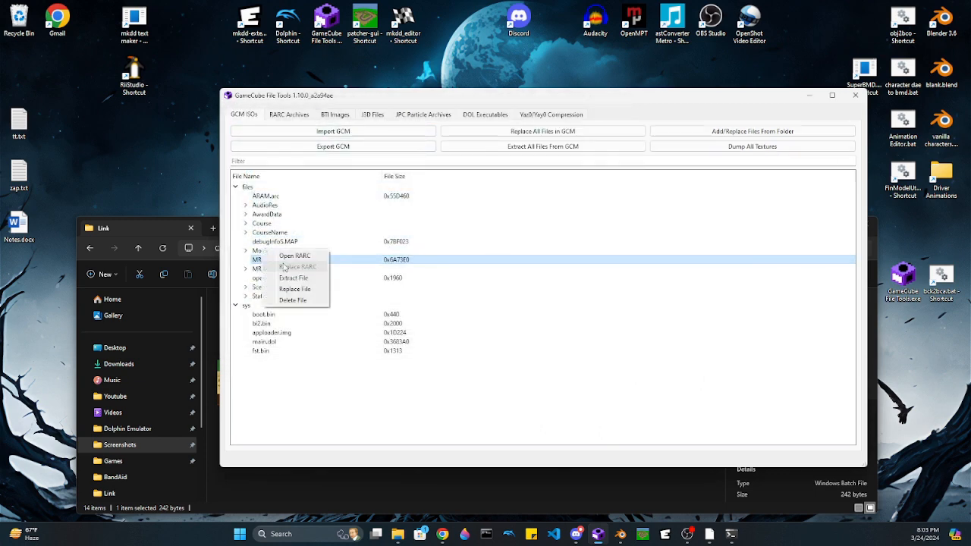
left_click(292, 259)
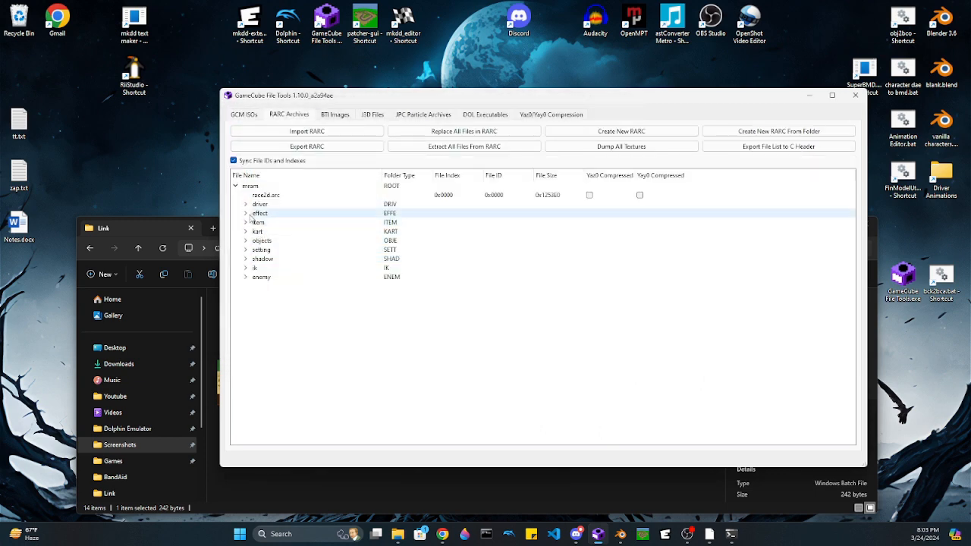
Step: Replace driver.bmd in the archive's driver/mario folder with driver.bmd from Characters/not in pack/Link
left_click(245, 205)
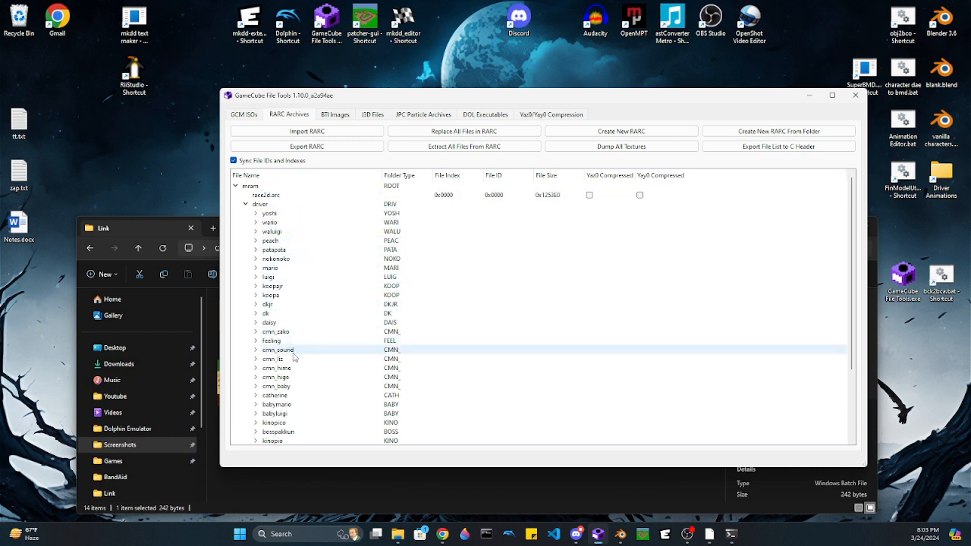
left_click(256, 268)
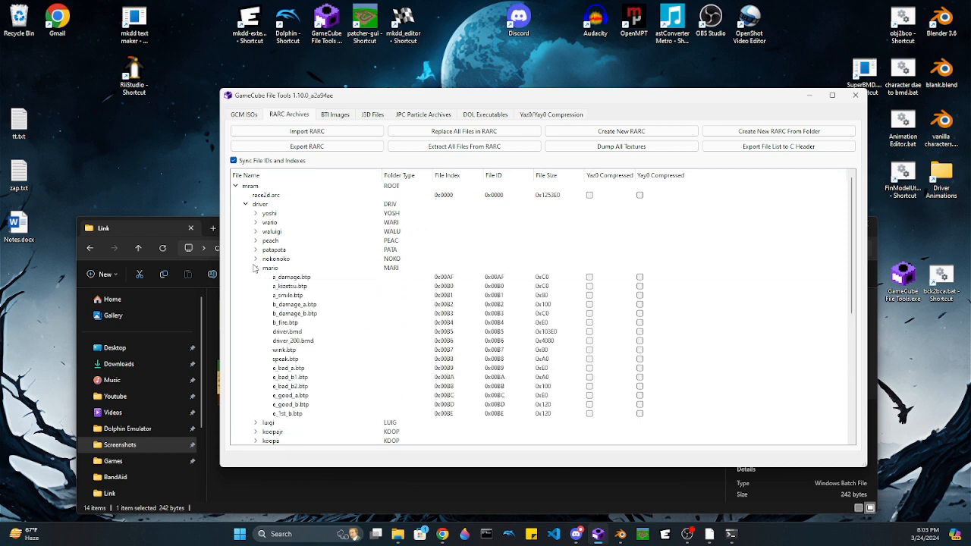
right_click(310, 335)
left_click(329, 362)
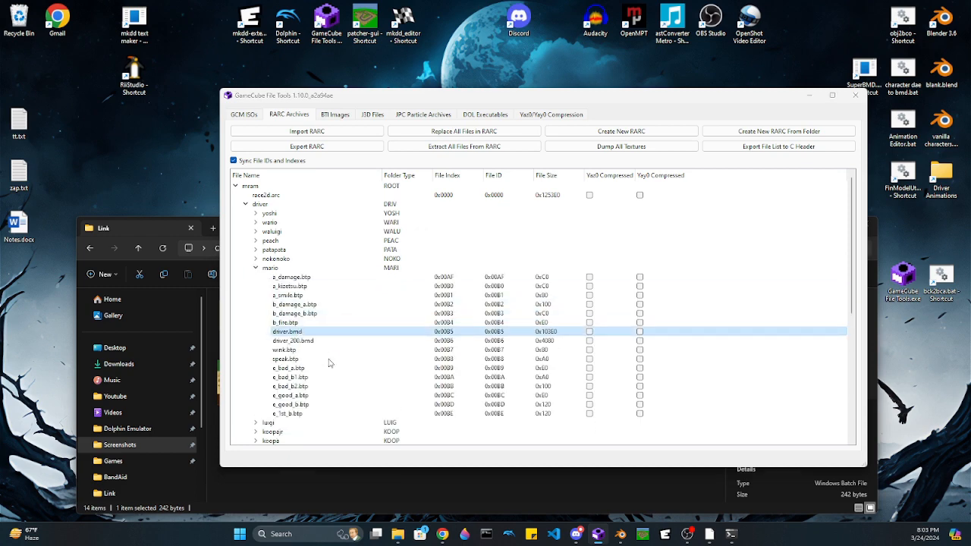
left_click(328, 134)
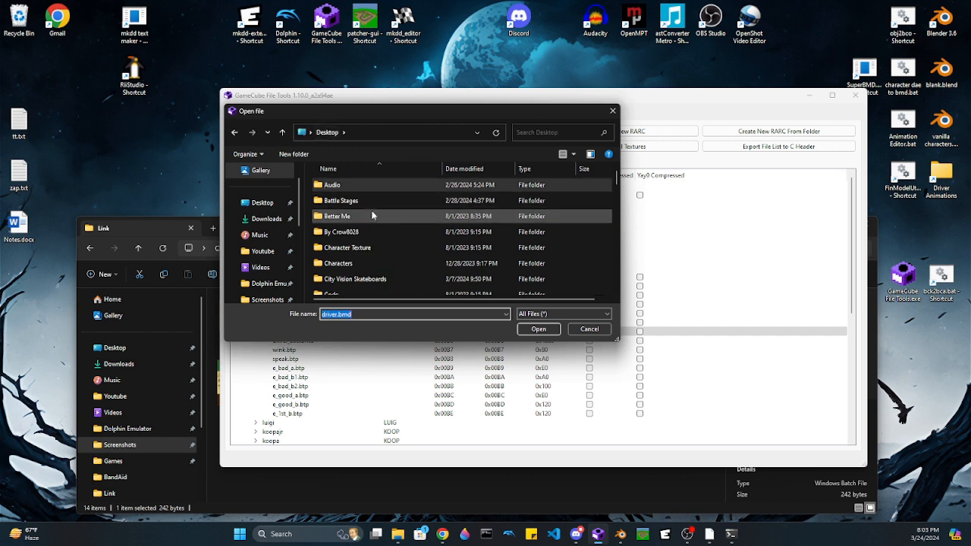
double_click(353, 265)
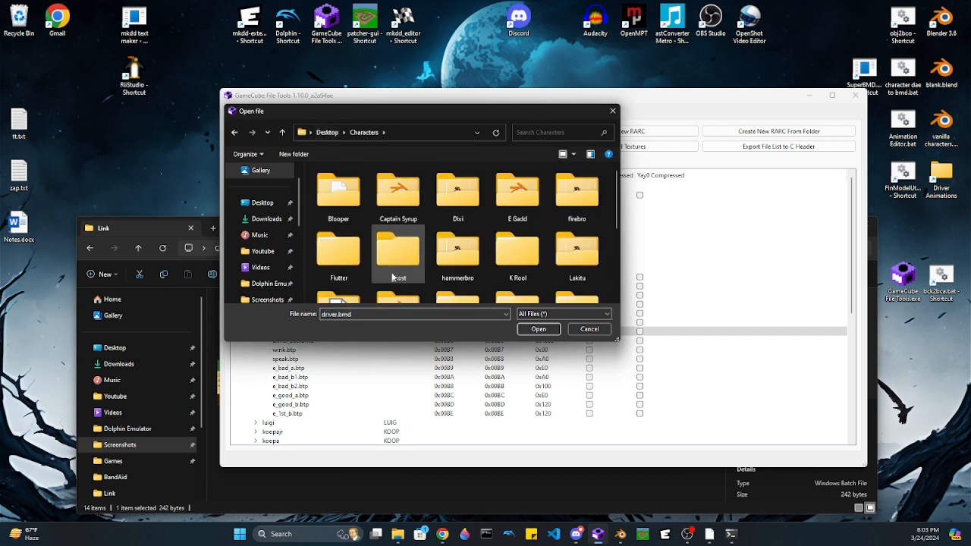
scroll(446, 239, "down", 1)
scroll(446, 239, "down", 1)
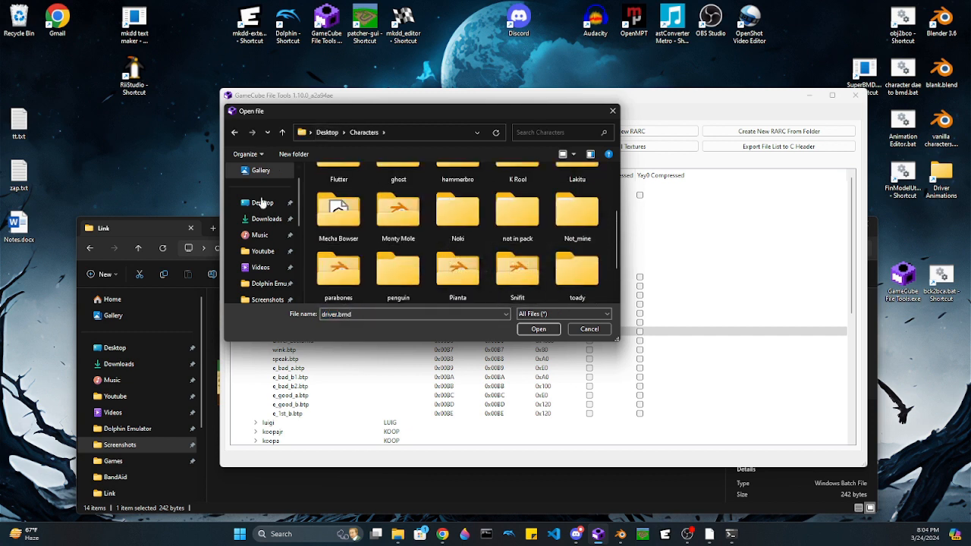
double_click(503, 201)
scroll(353, 228, "down", 1)
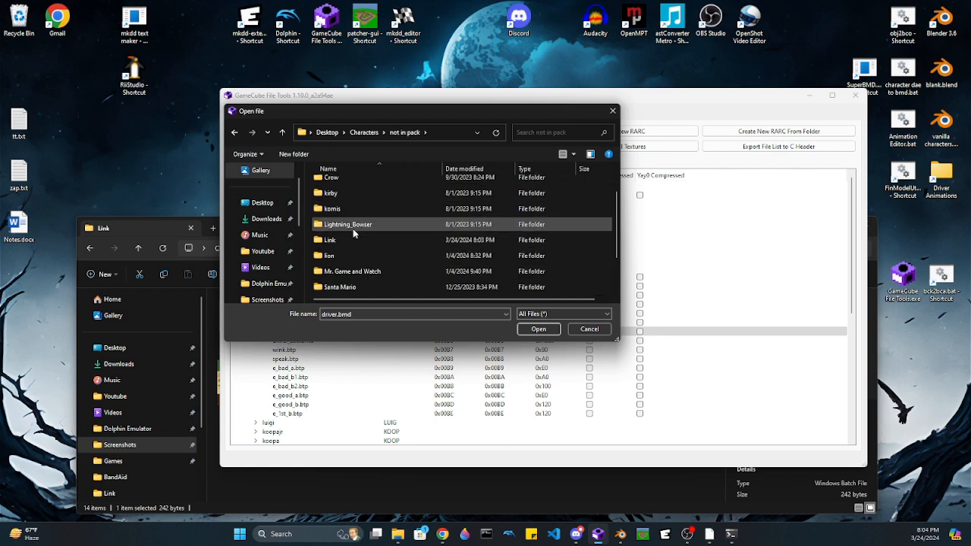
double_click(339, 241)
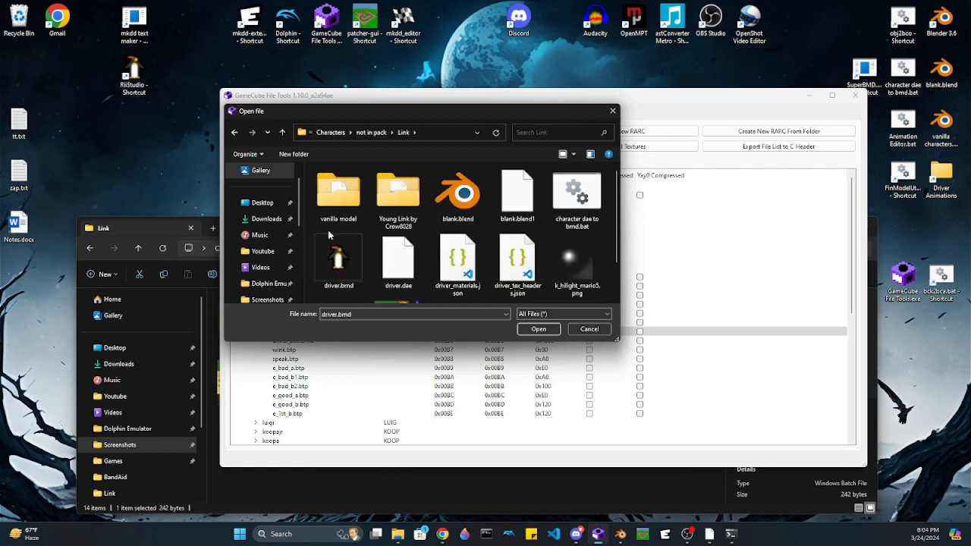
scroll(343, 220, "down", 1)
double_click(340, 217)
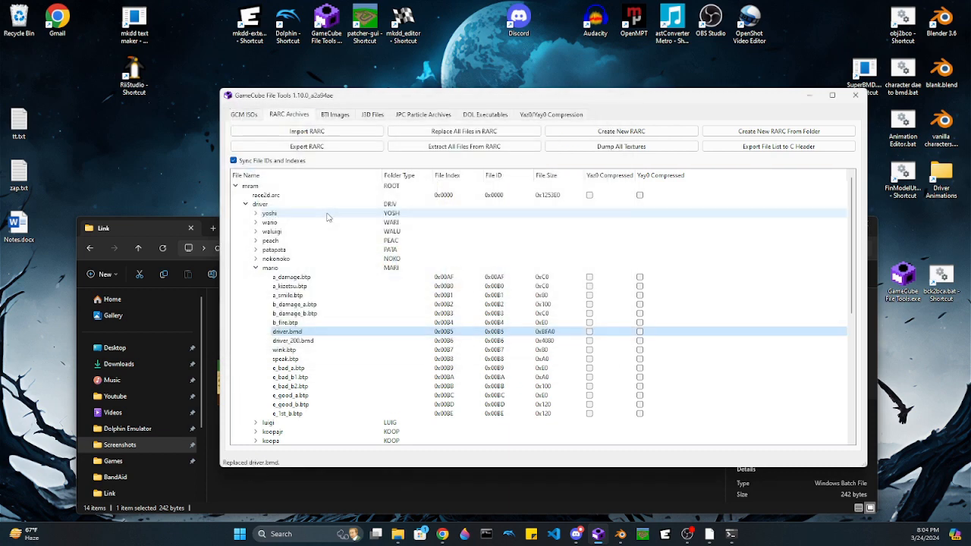
Step: Replace MRAM.arc in the game ISO with the edited RARC archive
left_click(255, 115)
right_click(287, 260)
left_click(305, 264)
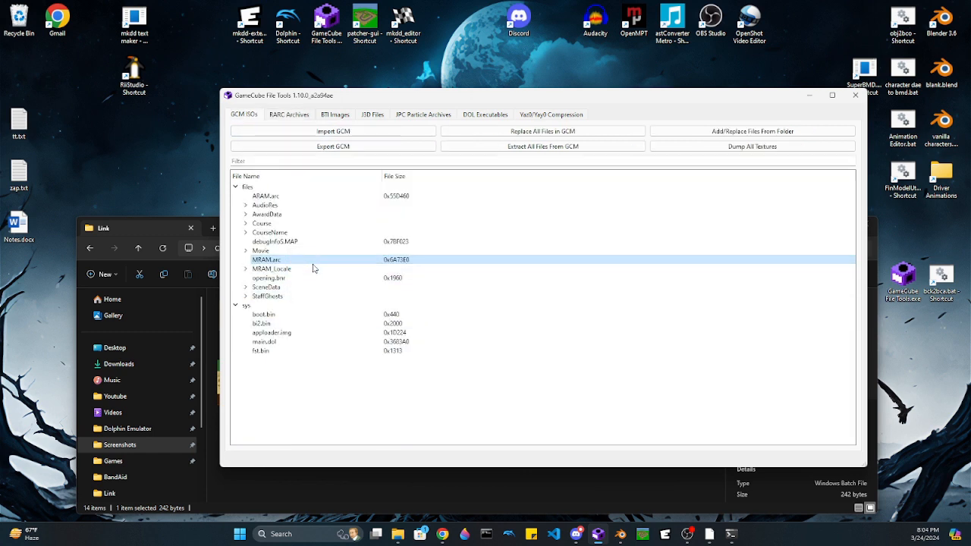
Step: Export the modified game image as test1.iso in the Games folder, overwriting the existing file
left_click(317, 149)
type("ts")
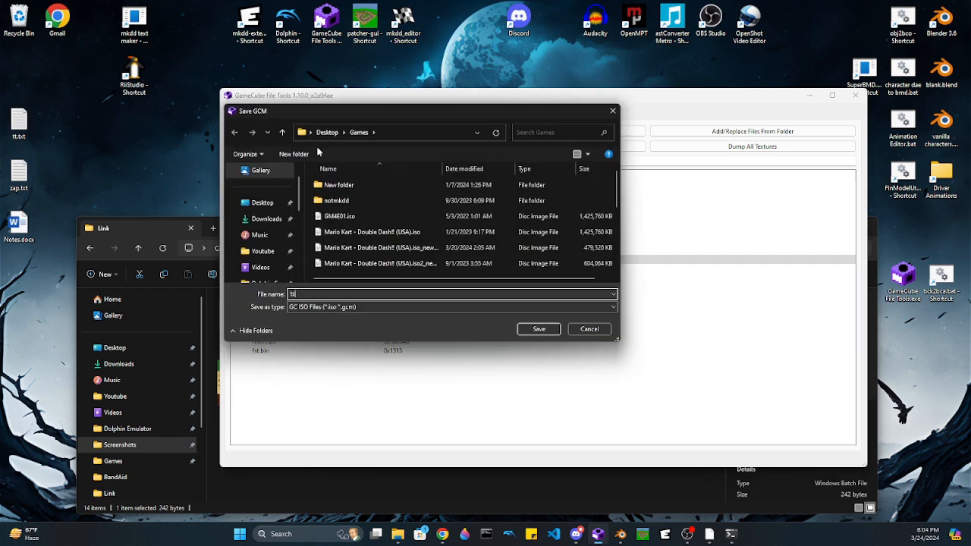
key("BackSpace")
key("Down")
key("Return")
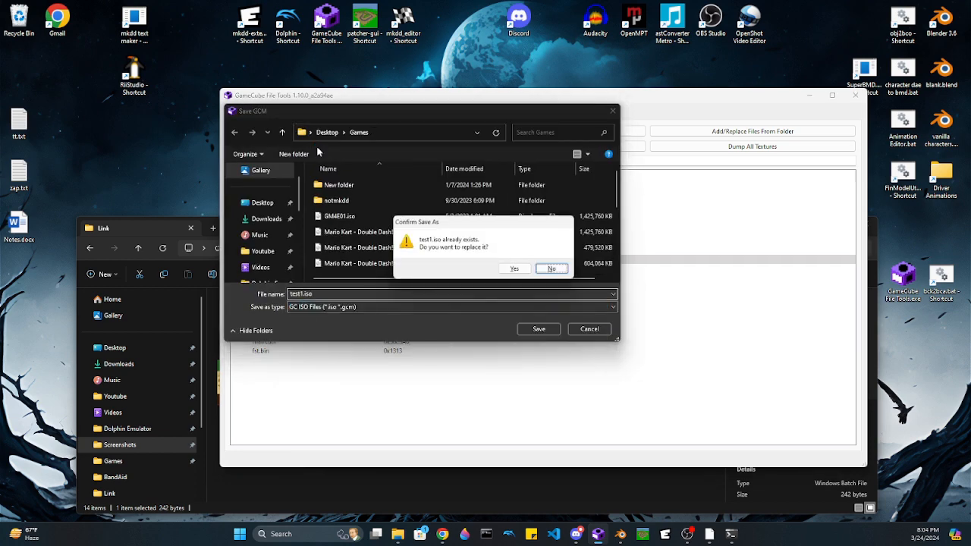
key("Left")
key("Return")
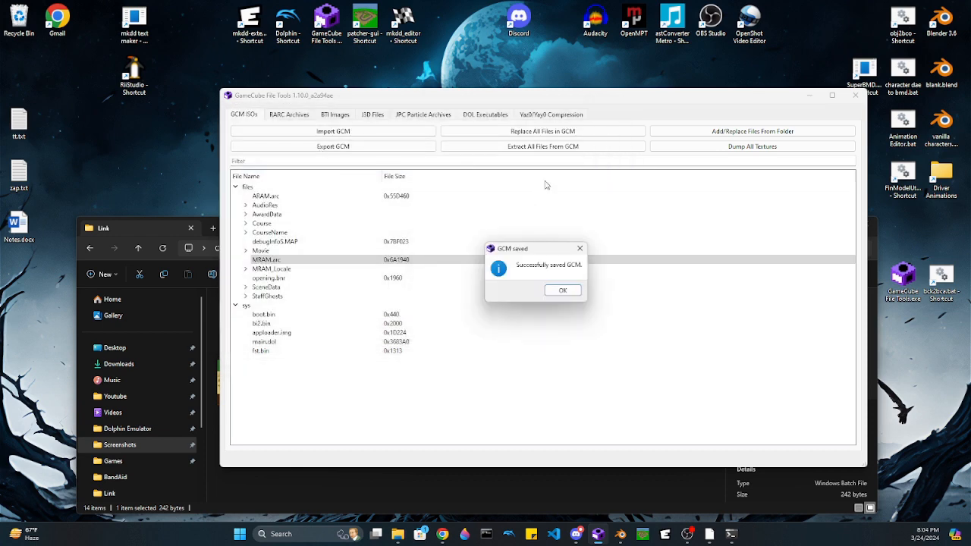
Step: Run Mario Kart: Double Dash!! in Dolphin and play a one-player Grand Prix race to check the Link model in Mario's place
left_click(507, 537)
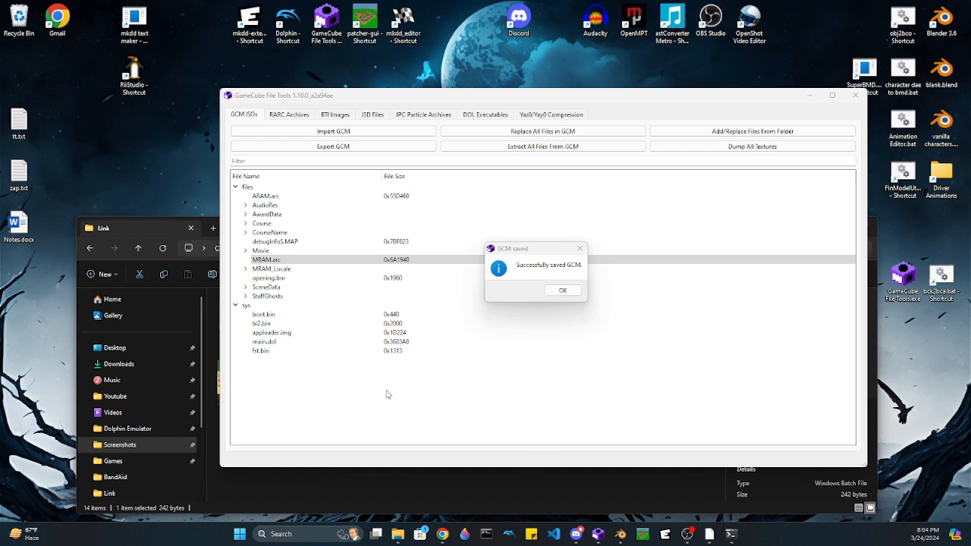
left_click(562, 290)
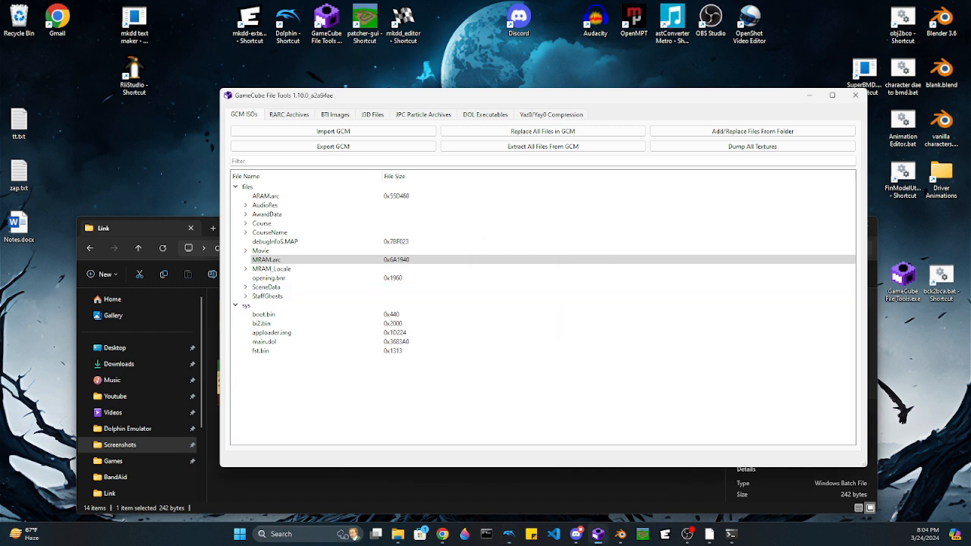
left_click(509, 534)
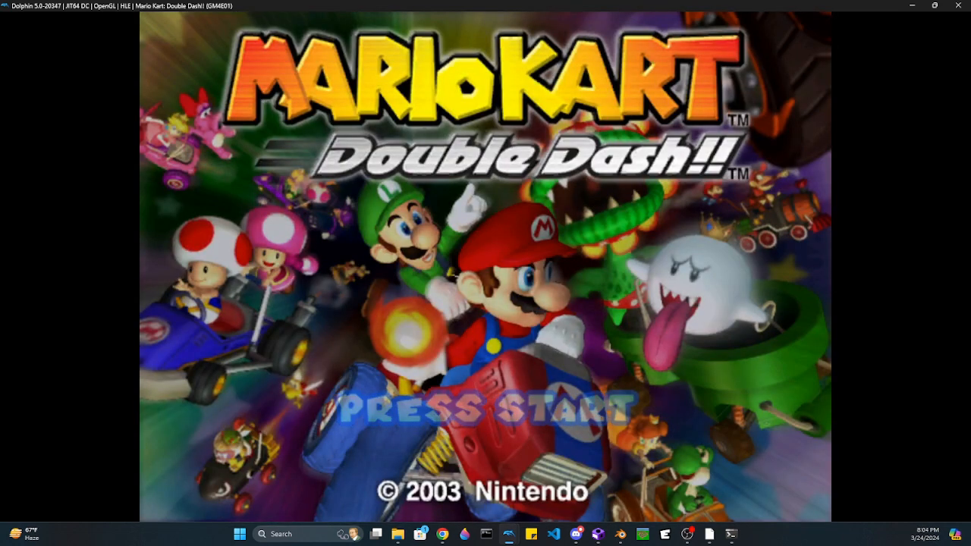
key("Return")
key("x")
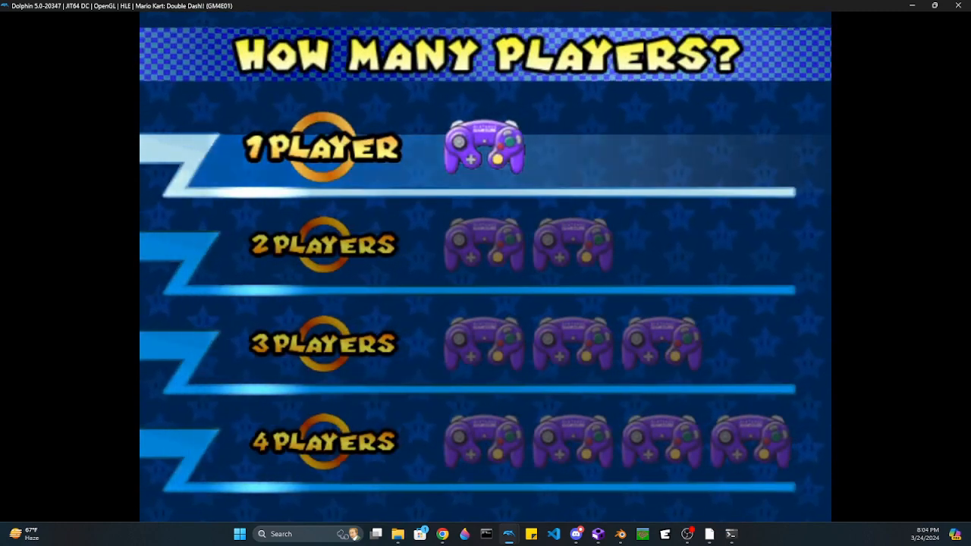
key("x")
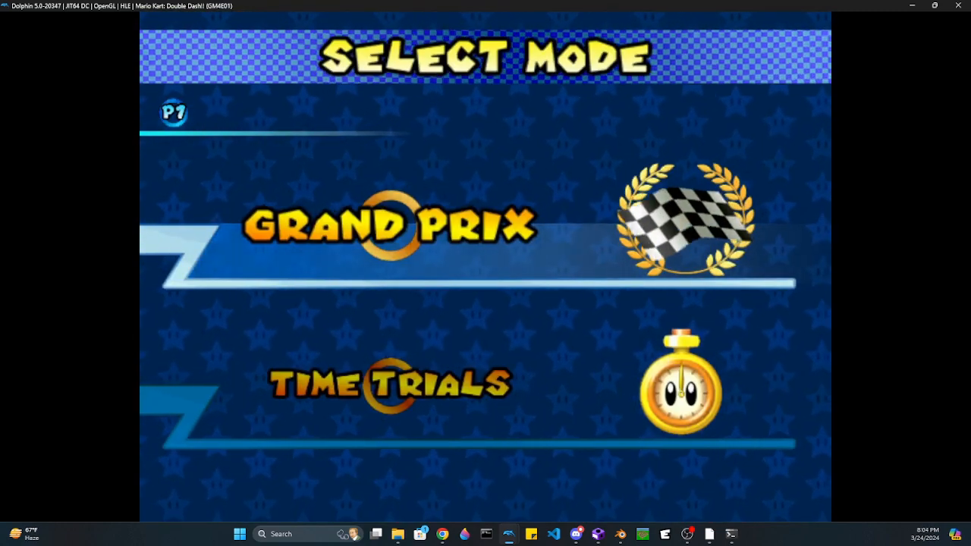
key("x")
key("Right")
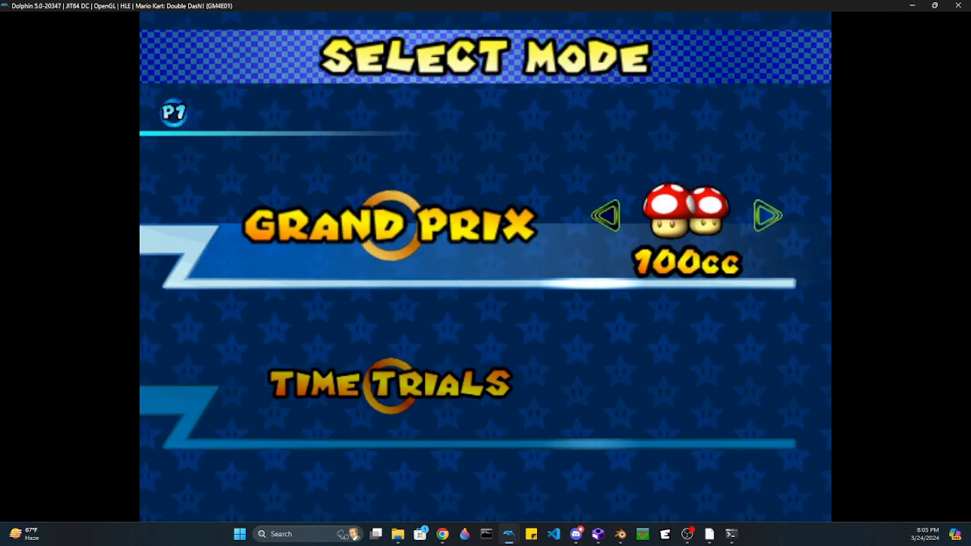
key("Right")
key("x")
key("x")
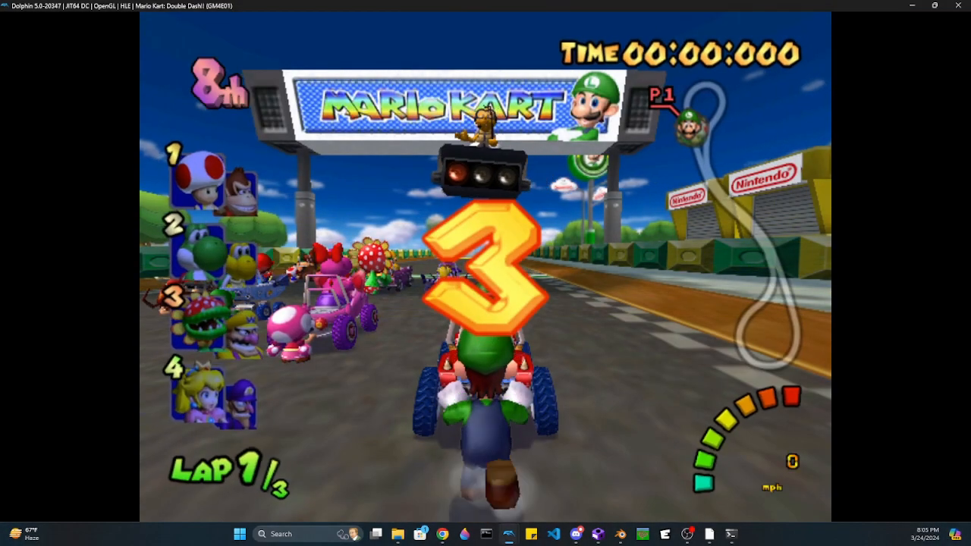
key("x")
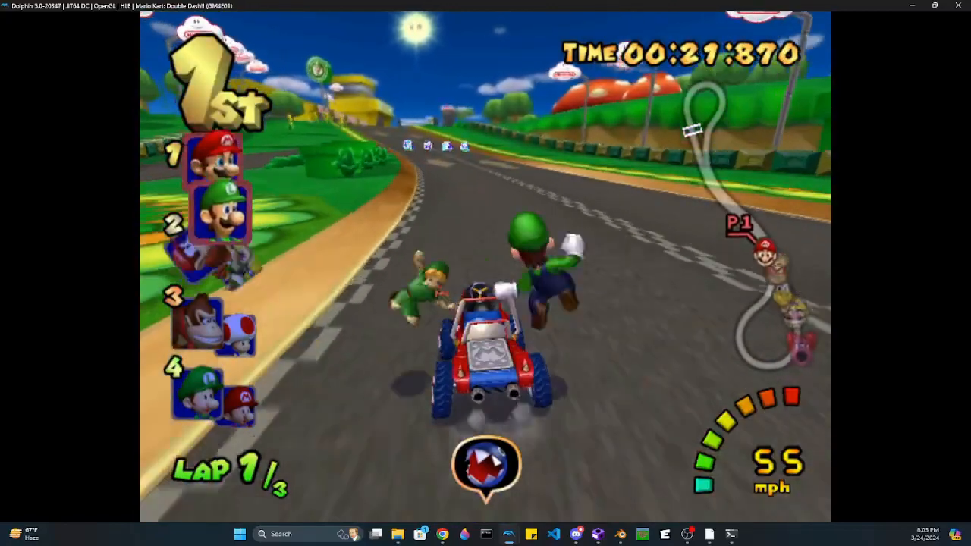
Step: Pause the race and stop the current emulation
key("Return")
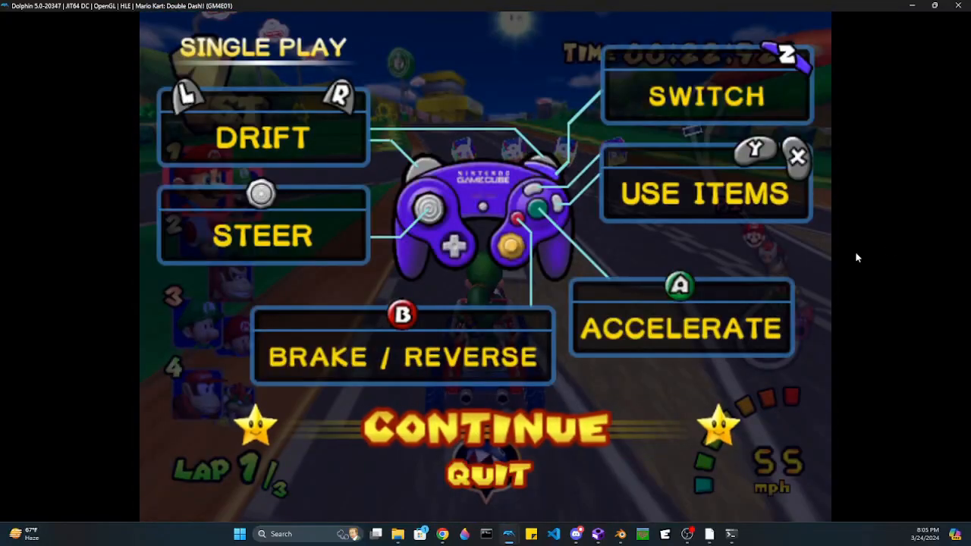
key("Escape")
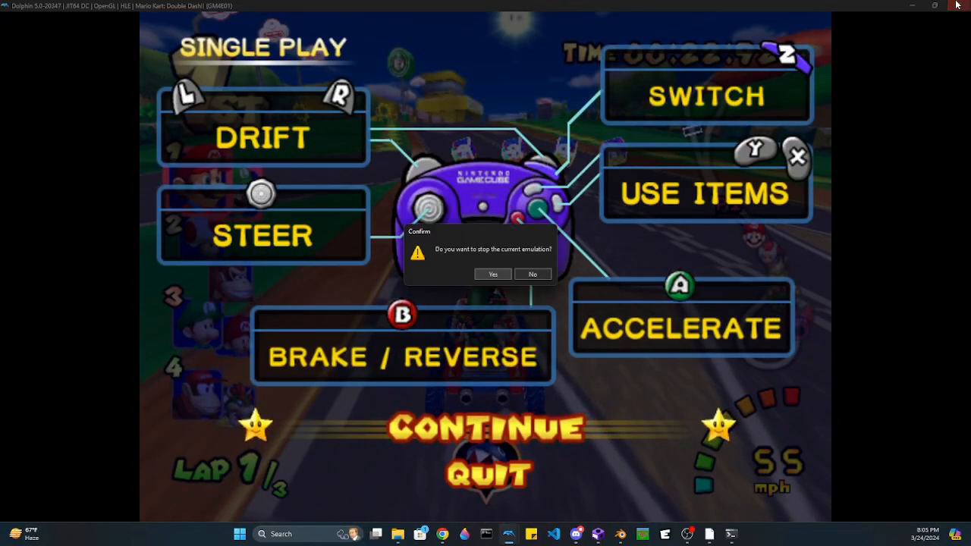
left_click(493, 275)
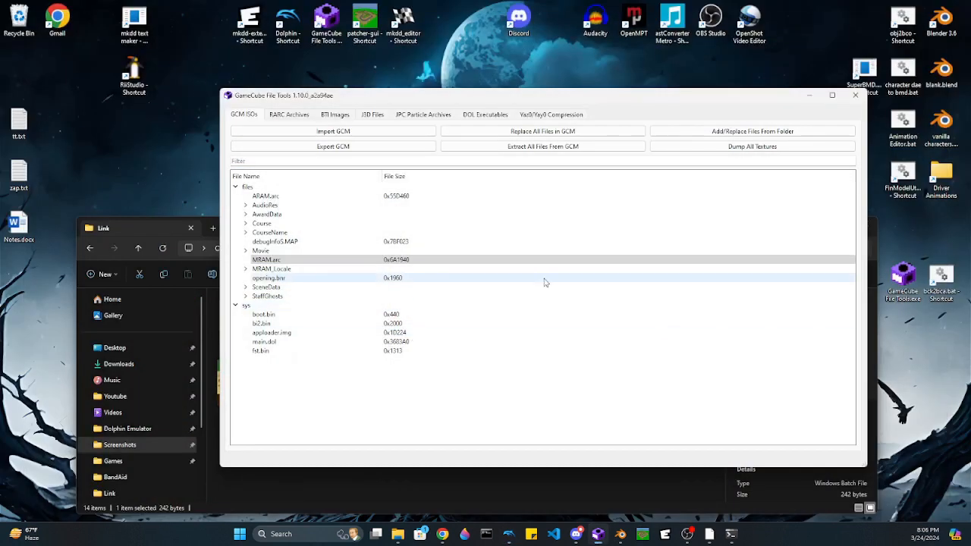
Step: Open modinfo.ini in the Young Link mod folder and set the modname to Young Link
left_click(806, 97)
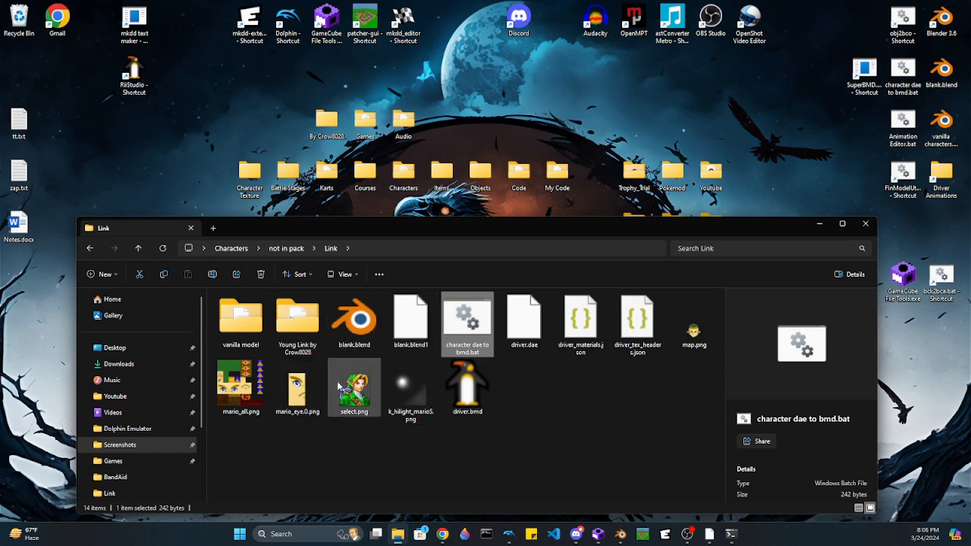
double_click(303, 331)
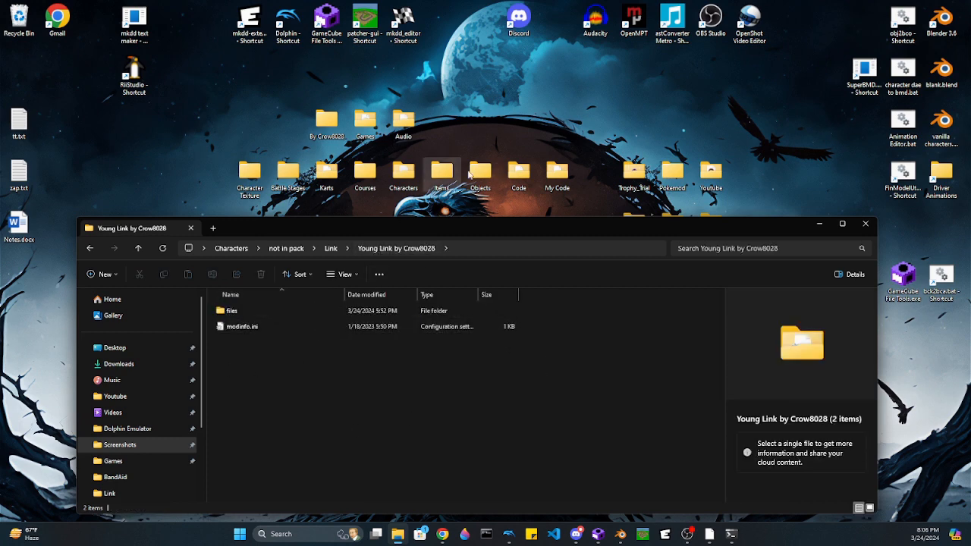
double_click(244, 328)
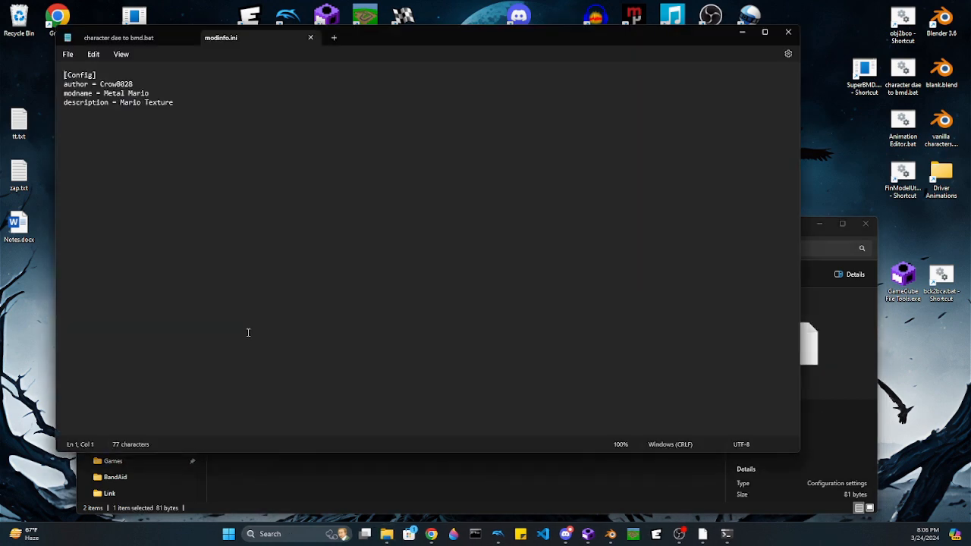
left_click_drag(155, 92, 106, 99)
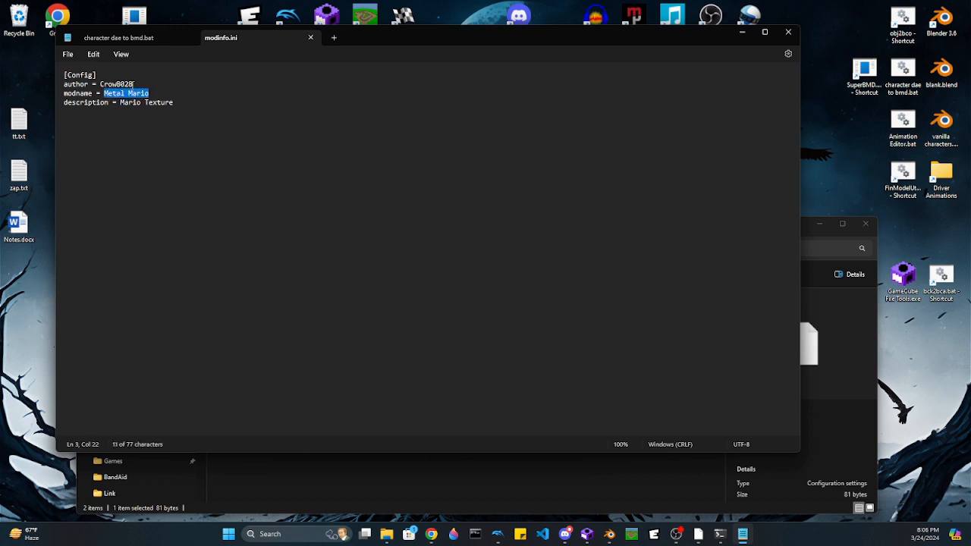
type("You")
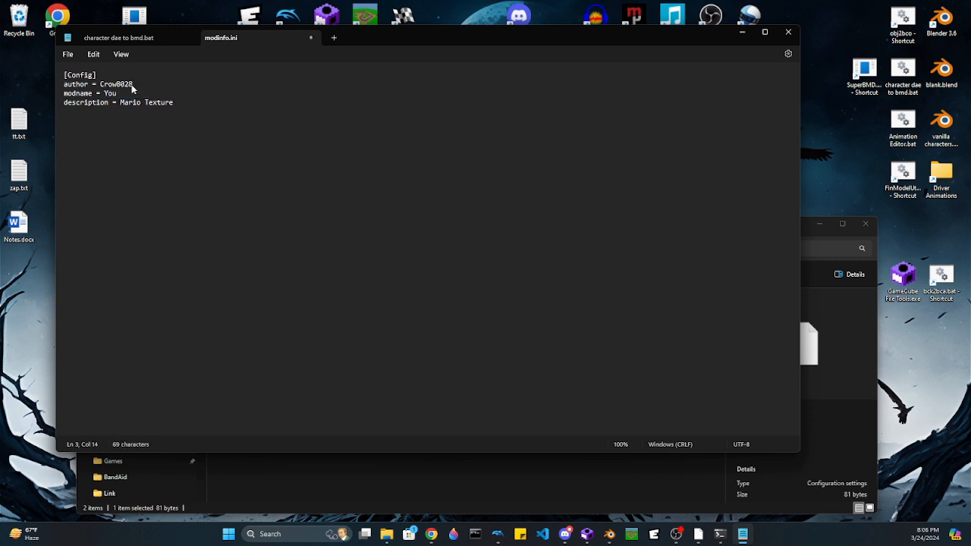
type("n")
key("BackSpace")
type("g Link")
Step: Set the description in modinfo.ini to Mario Replacement and close the file
left_click_drag(176, 105, 153, 110)
type("Replacment")
key("Return")
key("BackSpace")
left_click(788, 32)
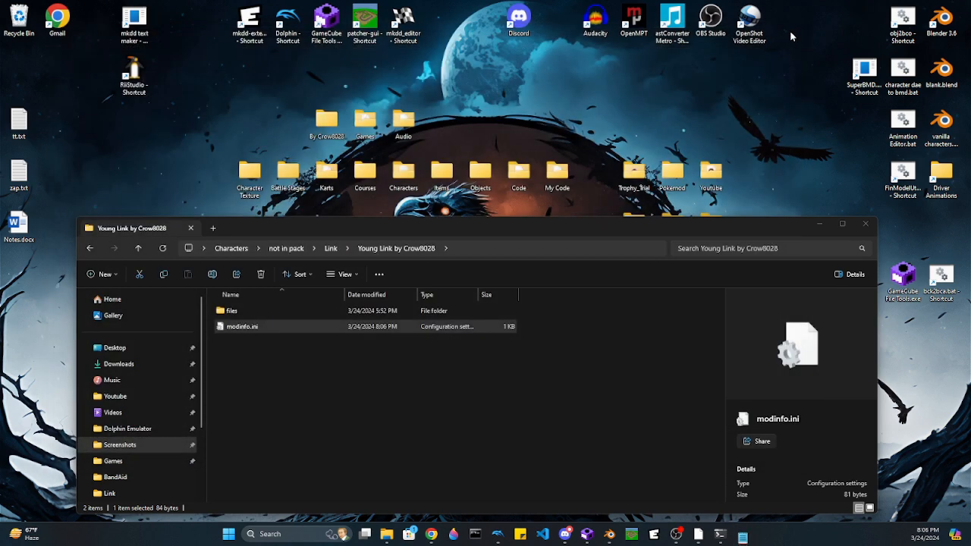
Step: Open the mod's files folder and show the contents of the ISO's MRAM.arc as a RARC archive beside it
double_click(232, 311)
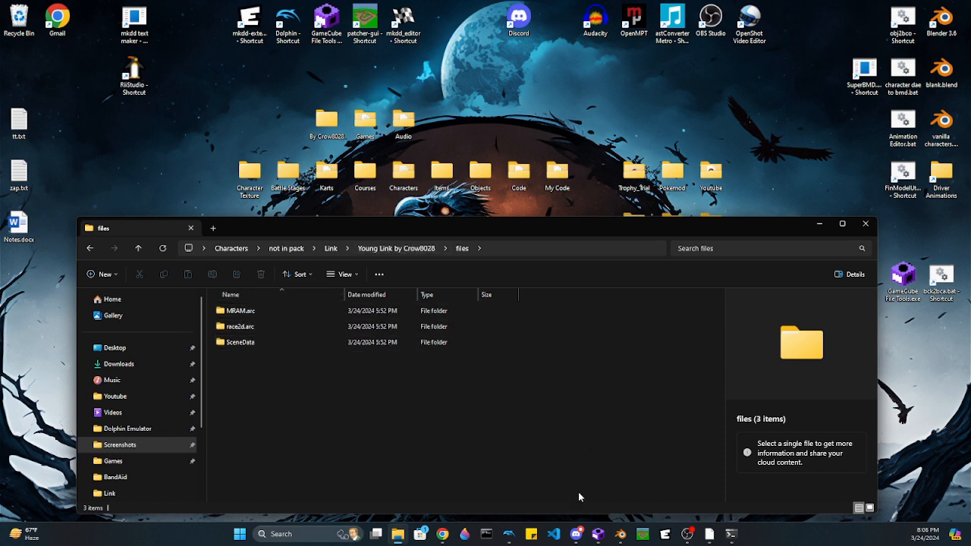
left_click(598, 534)
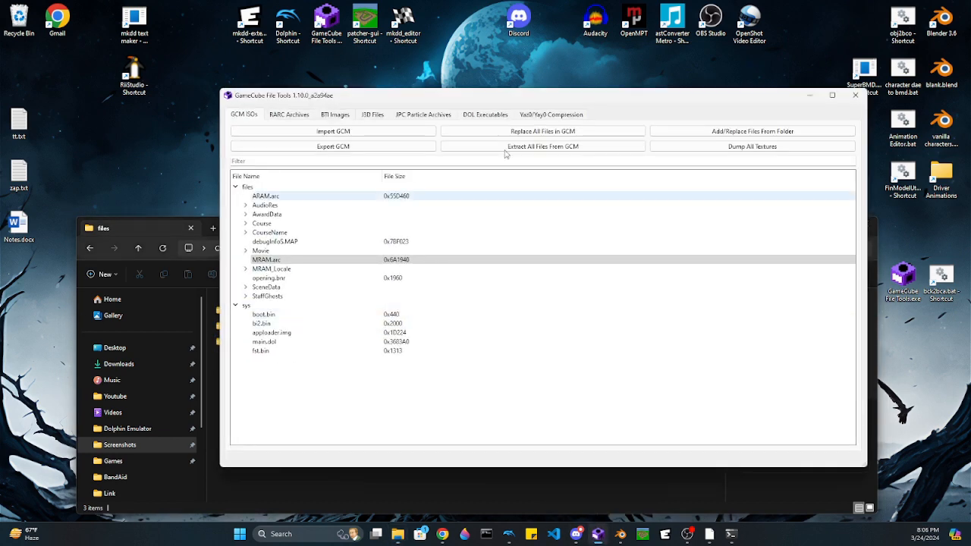
left_click_drag(487, 102, 648, 88)
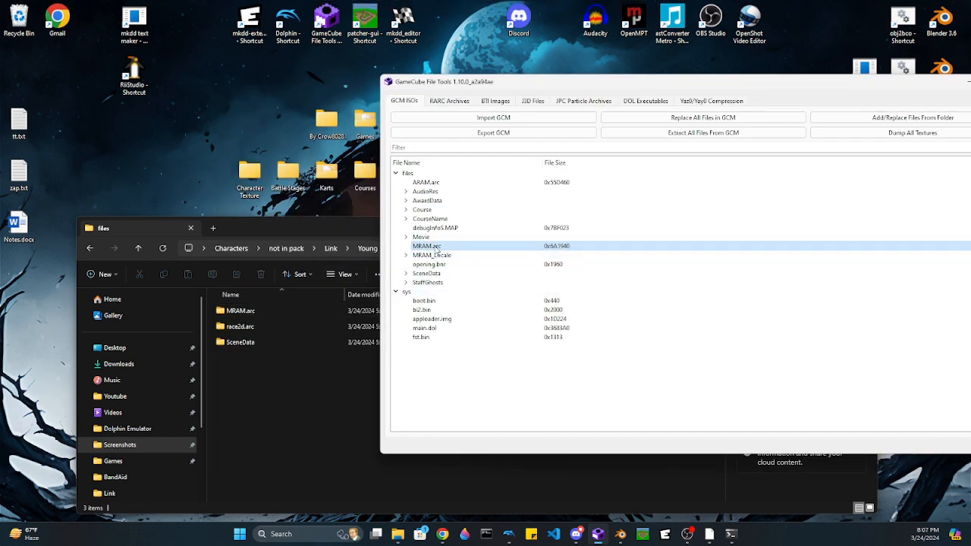
double_click(430, 248)
left_click(476, 319)
right_click(444, 246)
left_click(479, 246)
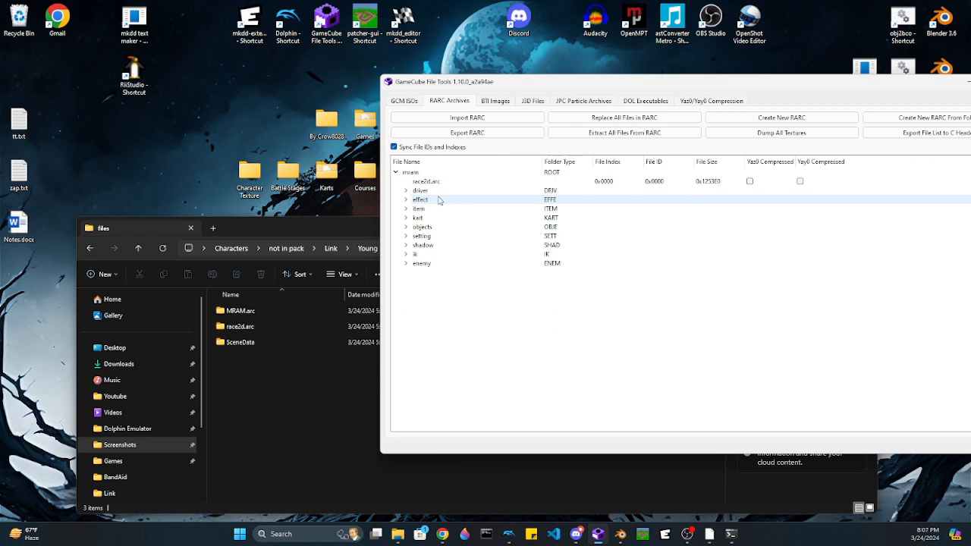
Step: Examine the mario animation files inside SceneData's selectAnm.arc folder and return to the files folder
left_click(280, 398)
double_click(258, 343)
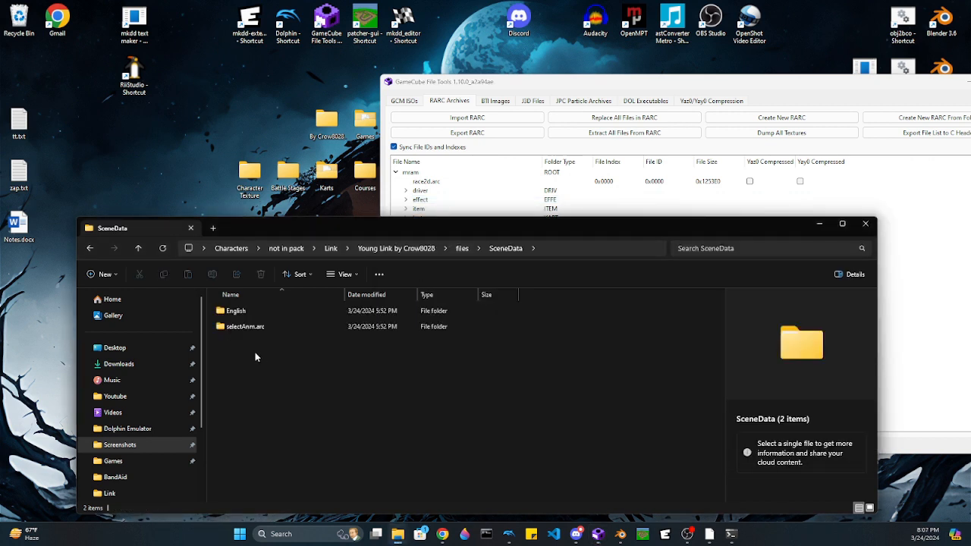
double_click(252, 327)
double_click(253, 313)
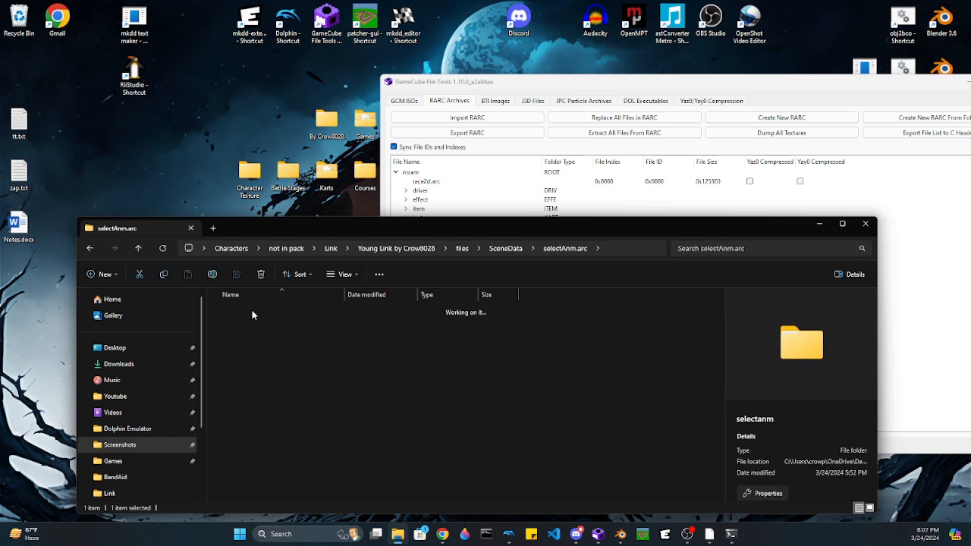
double_click(246, 312)
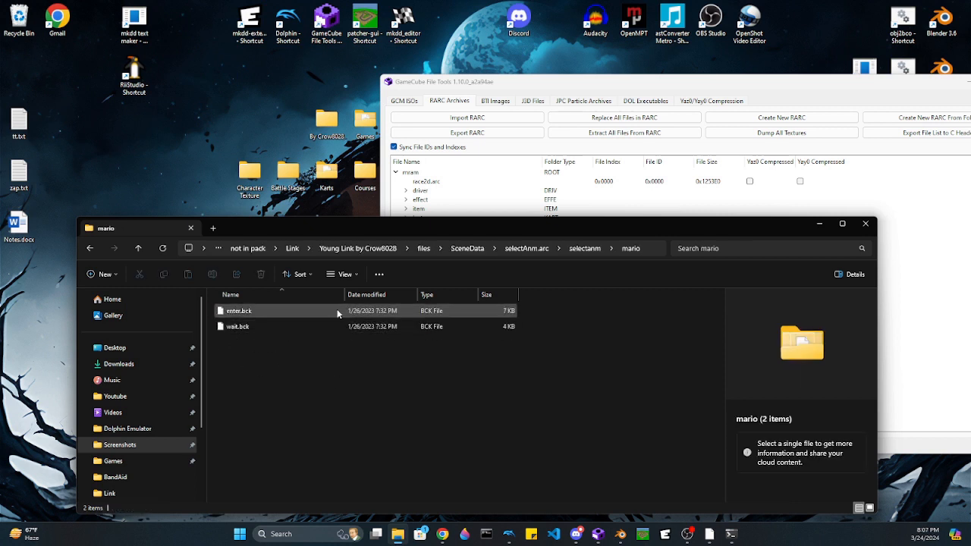
left_click(585, 248)
left_click(527, 248)
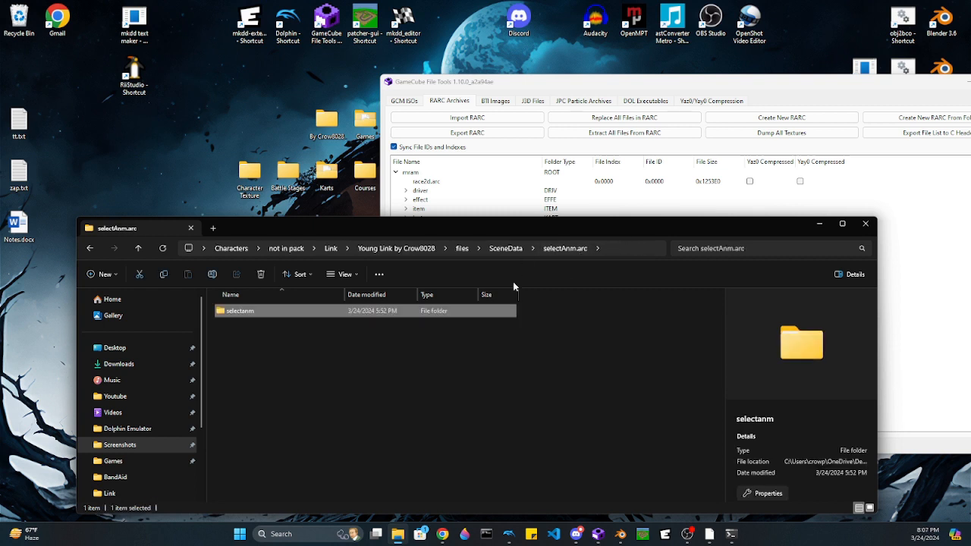
left_click(505, 248)
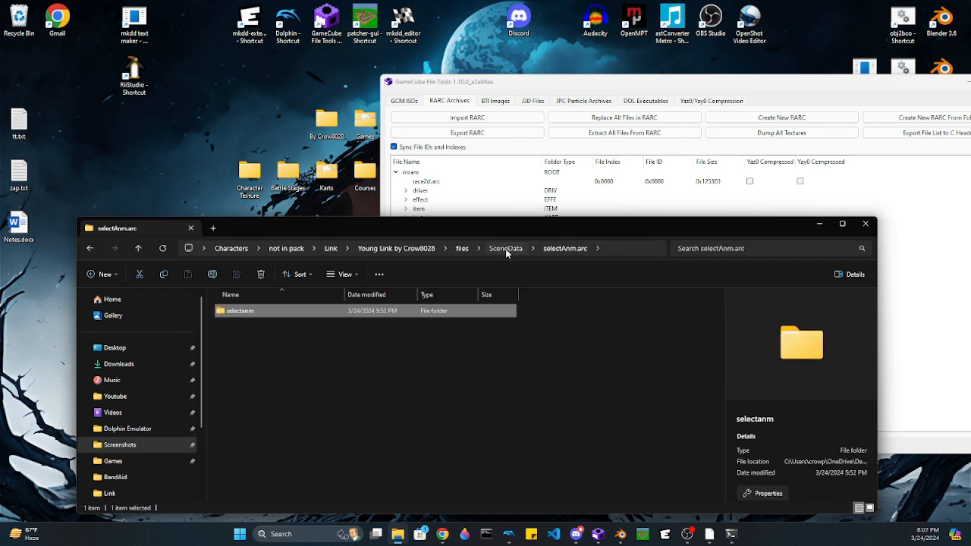
left_click(462, 248)
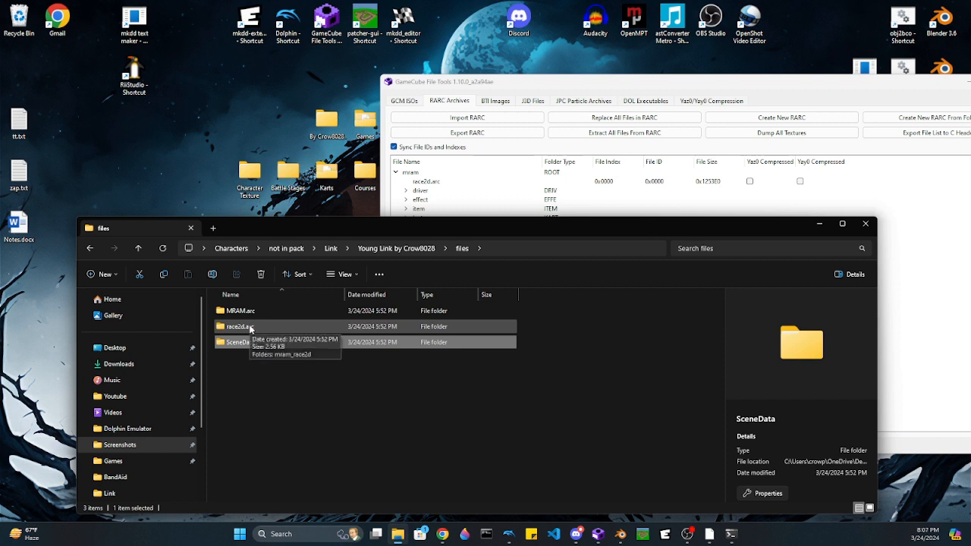
Step: Open mario_mapicon32.bti from the timg folder of the mod's race2d.arc
double_click(252, 327)
double_click(250, 311)
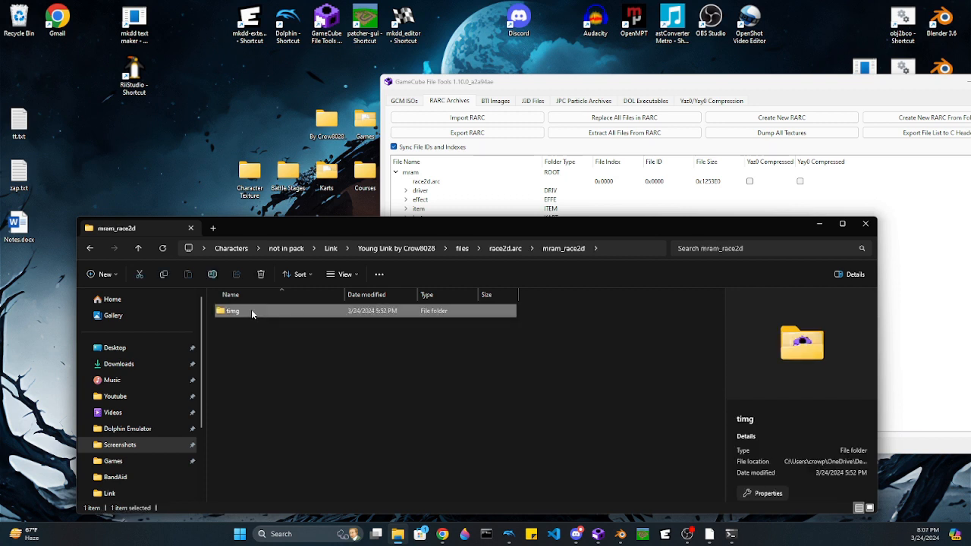
double_click(251, 310)
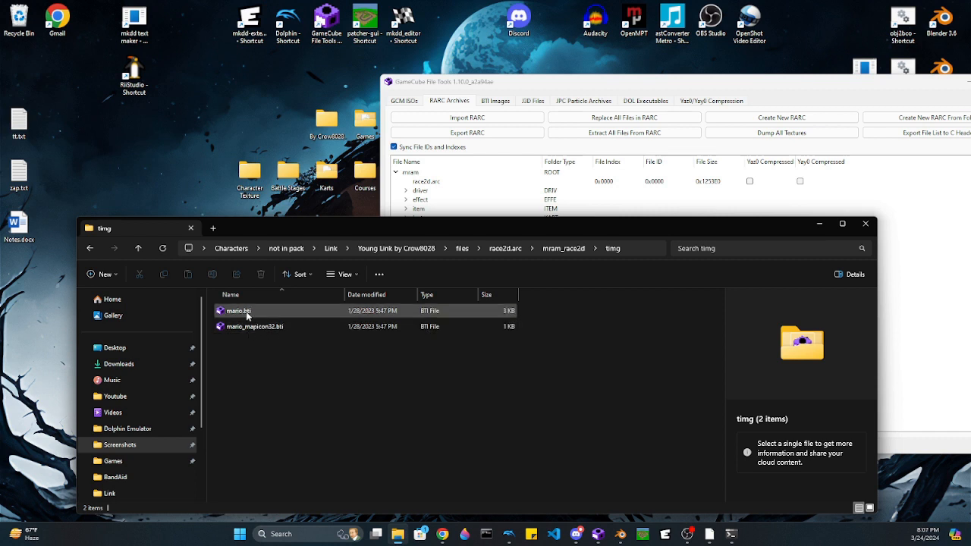
right_click(252, 328)
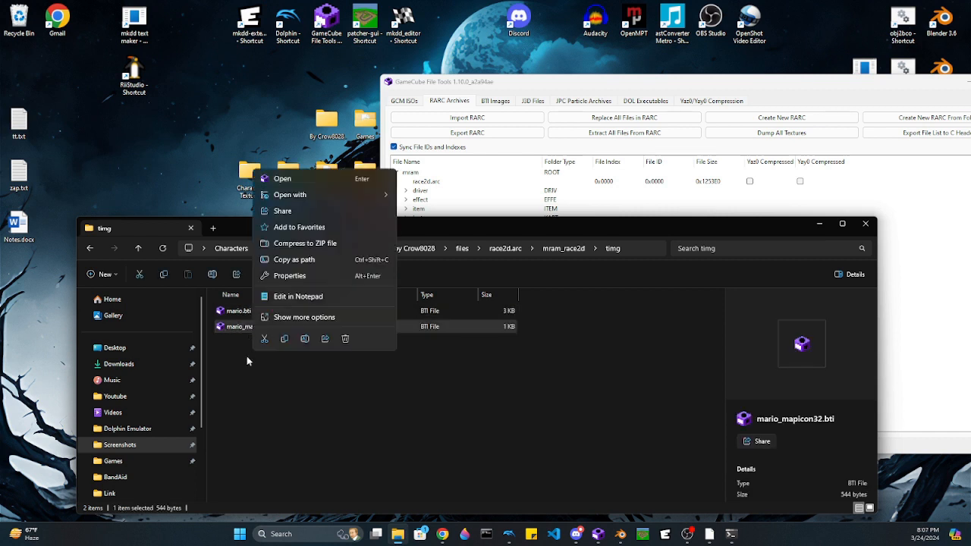
left_click(247, 356)
left_click(249, 330)
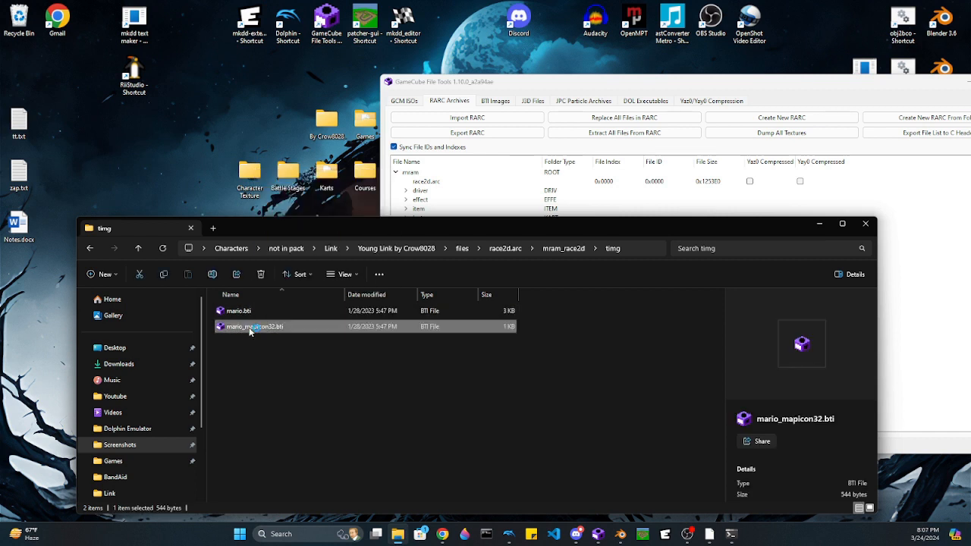
double_click(249, 330)
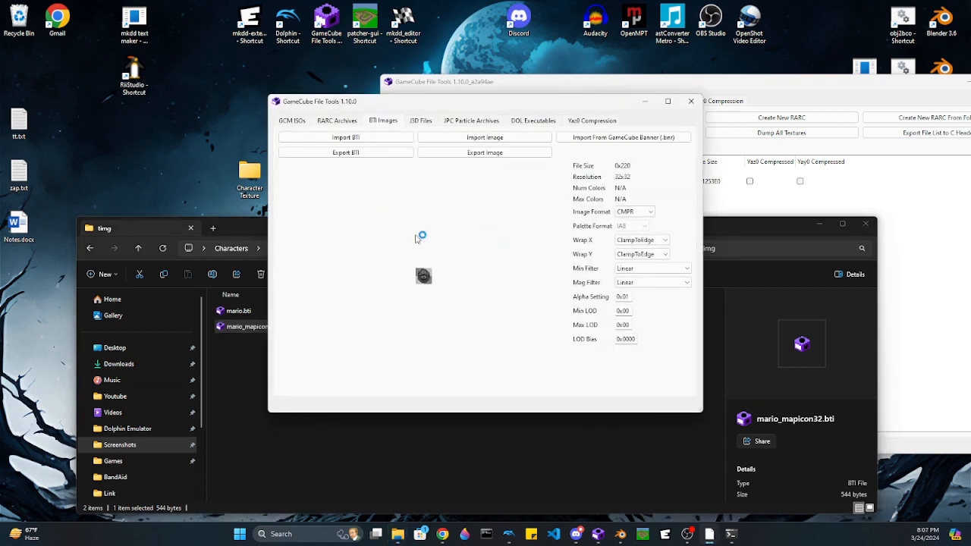
Step: Import map.png from the Link folder as the new image for the map icon
left_click(470, 136)
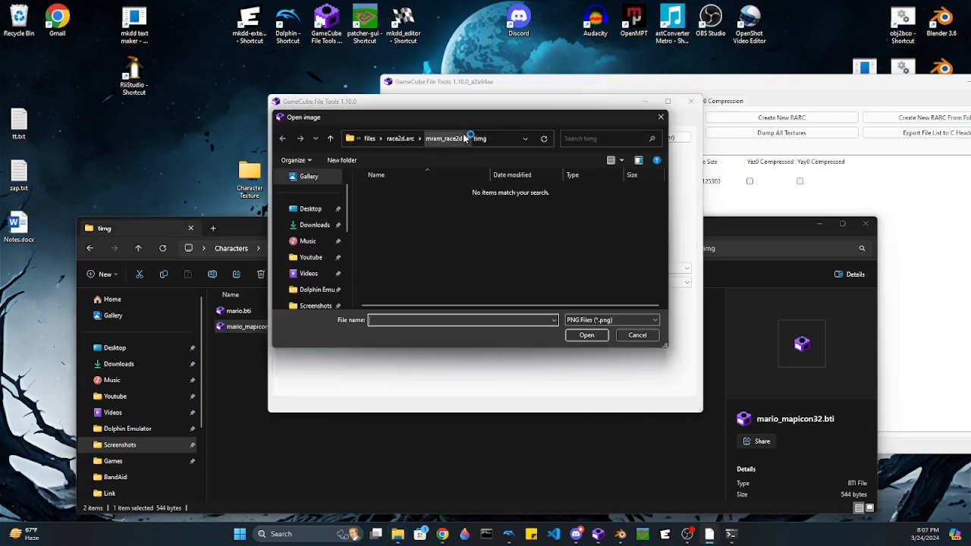
left_click(389, 140)
left_click(380, 139)
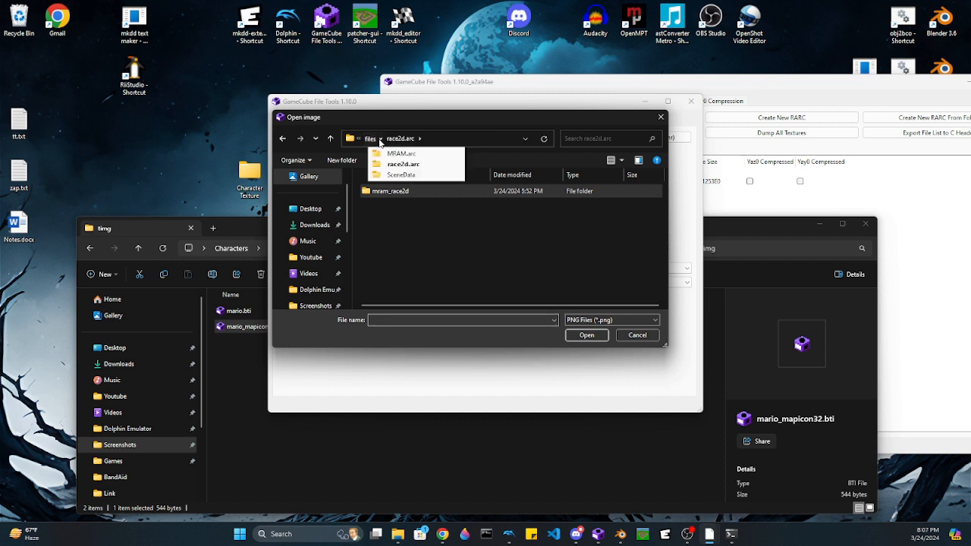
left_click(380, 139)
left_click(373, 141)
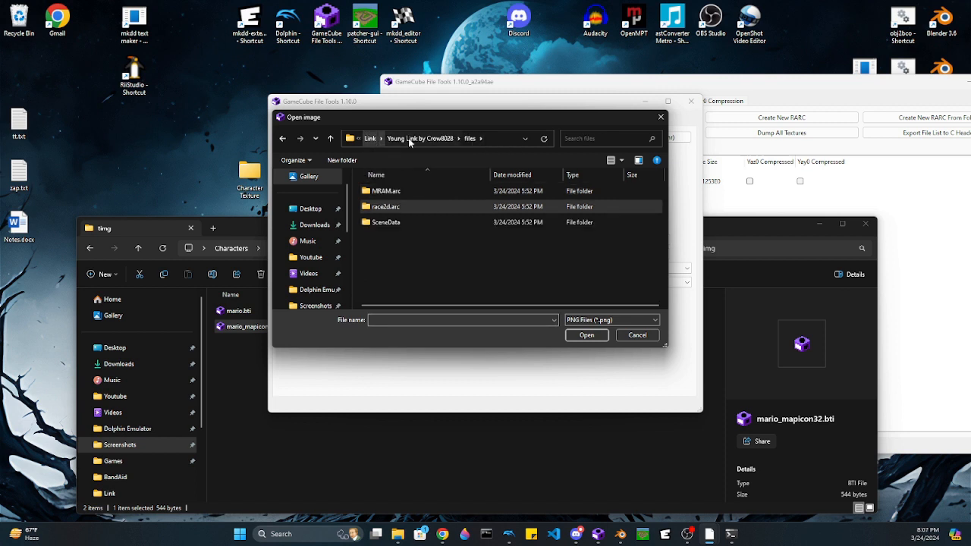
left_click(404, 139)
left_click(370, 138)
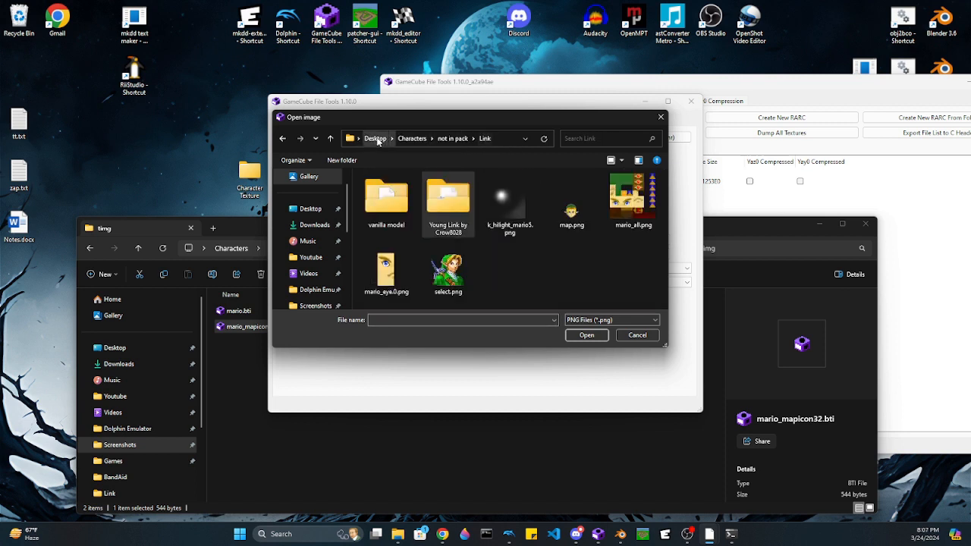
double_click(583, 228)
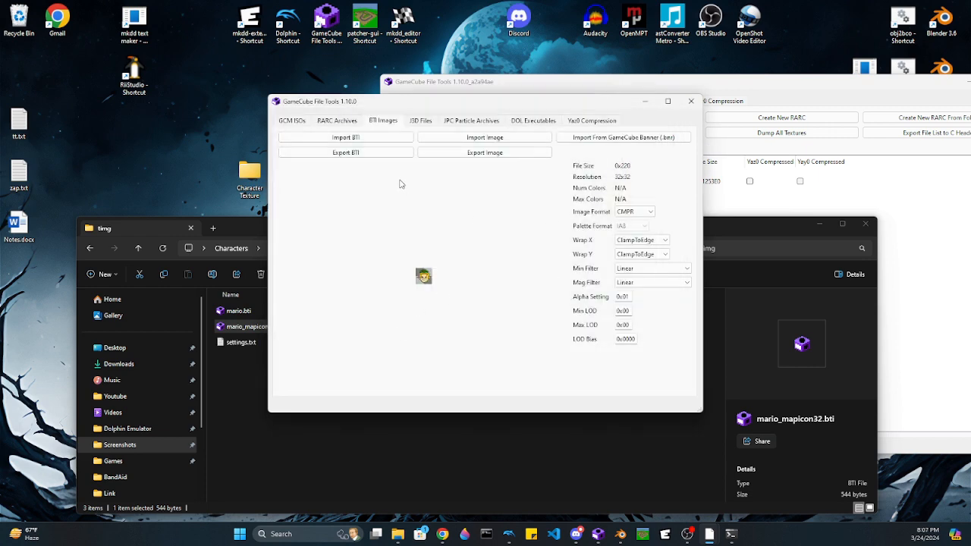
Step: Export the map icon as mario_mapicon32.bti, overwriting the existing file, and close its window
left_click(363, 154)
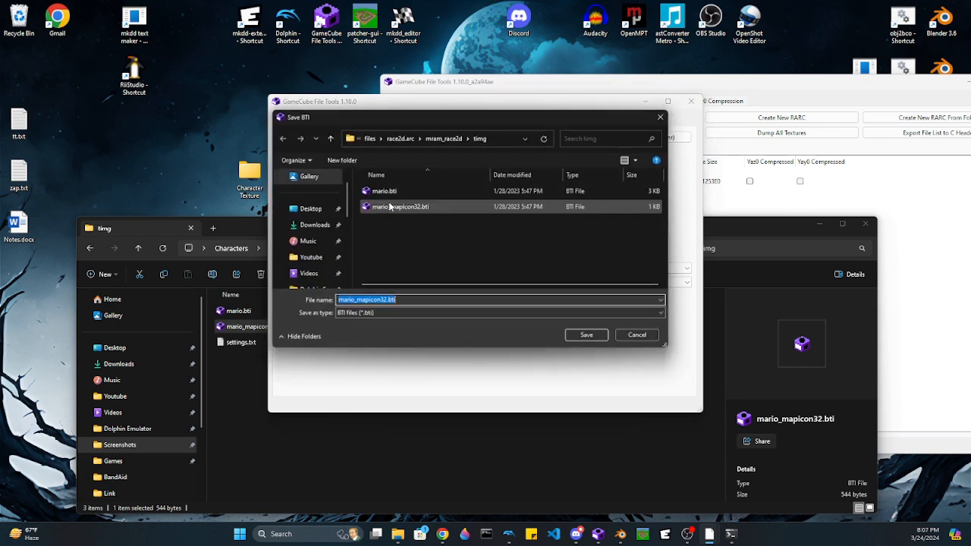
left_click(586, 334)
left_click(515, 269)
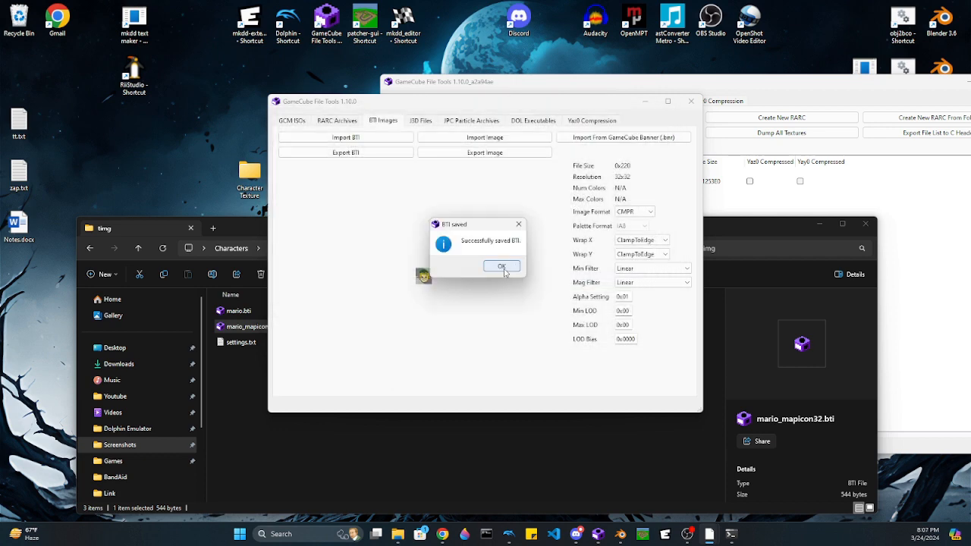
left_click(503, 267)
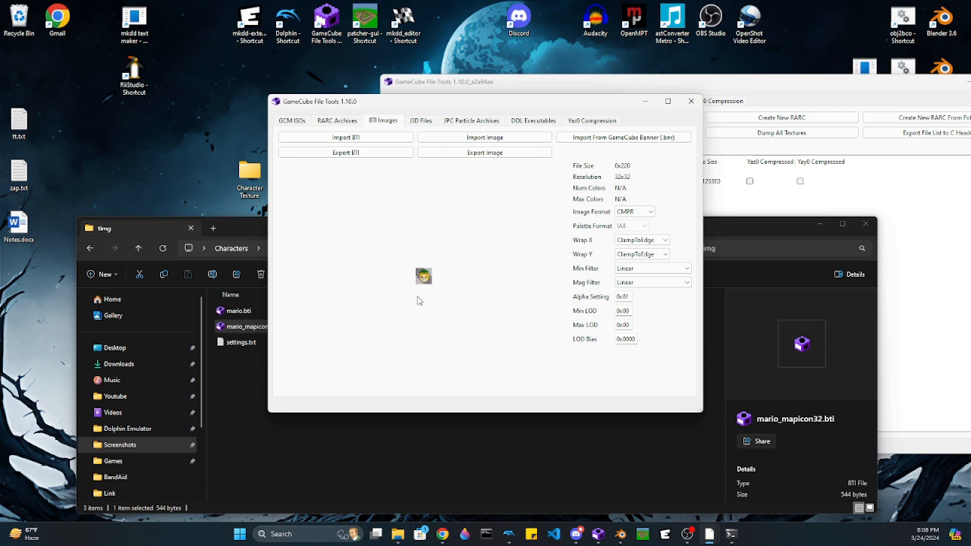
left_click(691, 101)
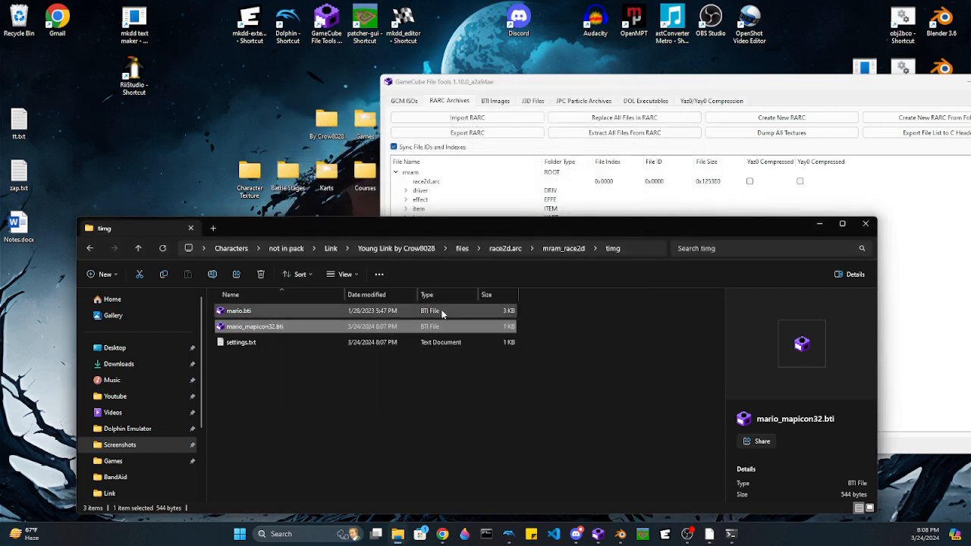
Step: Open mario.bti from the mod's race2d.arc timg folder and import Link's portrait, select.png, as its new image
left_click(244, 313)
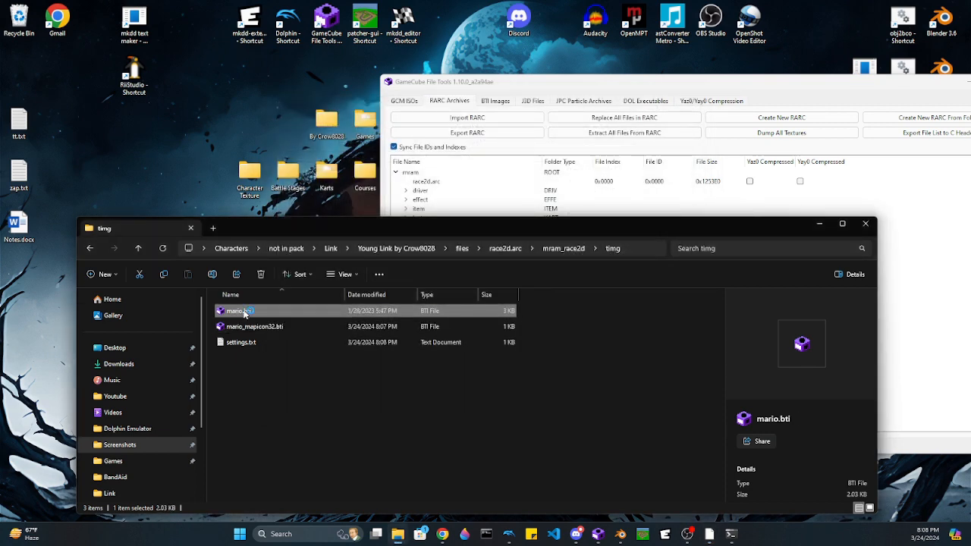
double_click(244, 313)
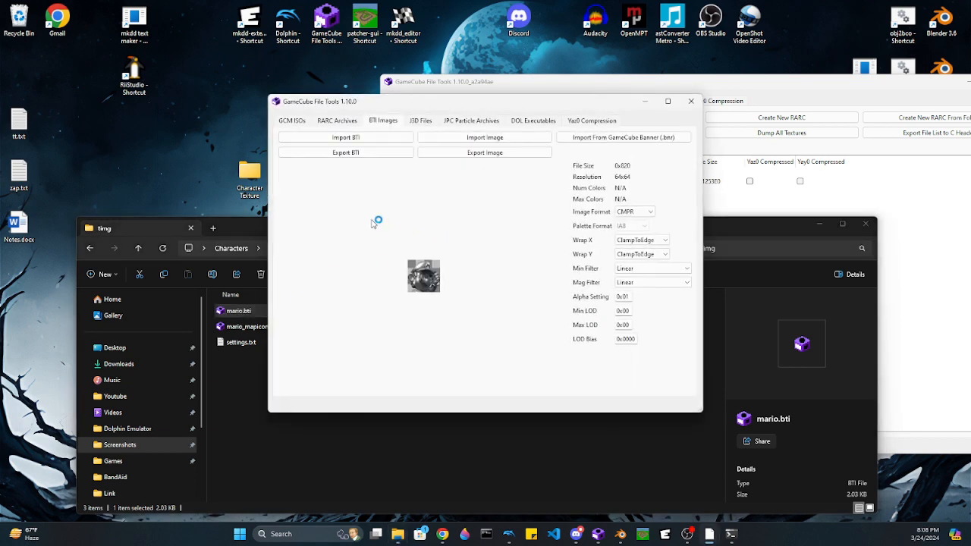
left_click(471, 137)
double_click(446, 265)
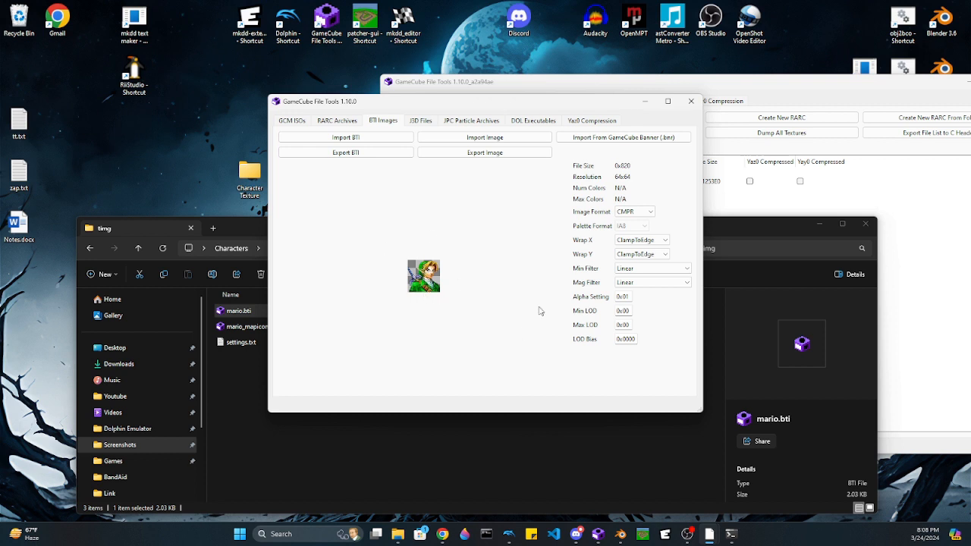
Step: Export the portrait icon as mario.bti, overwriting the existing file, and close its window
left_click(347, 155)
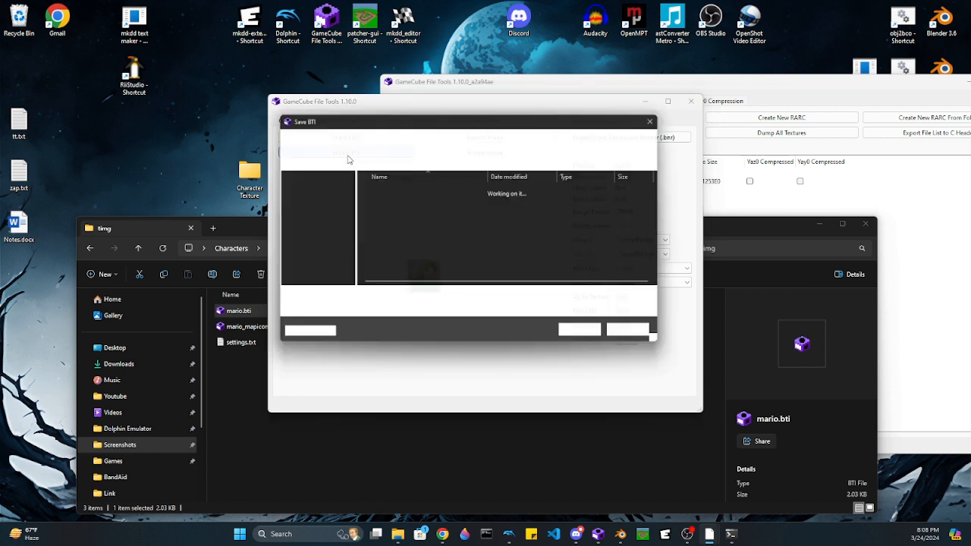
left_click(584, 337)
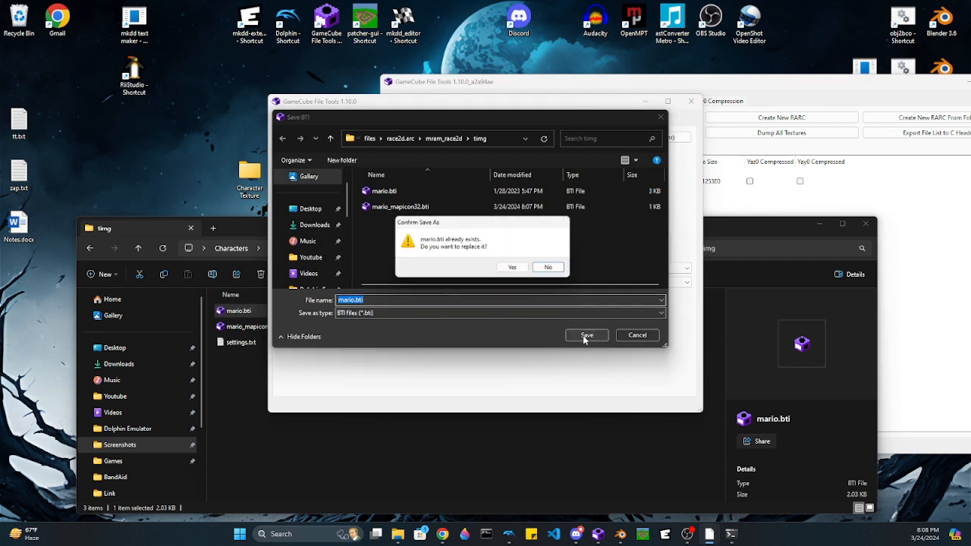
left_click(512, 268)
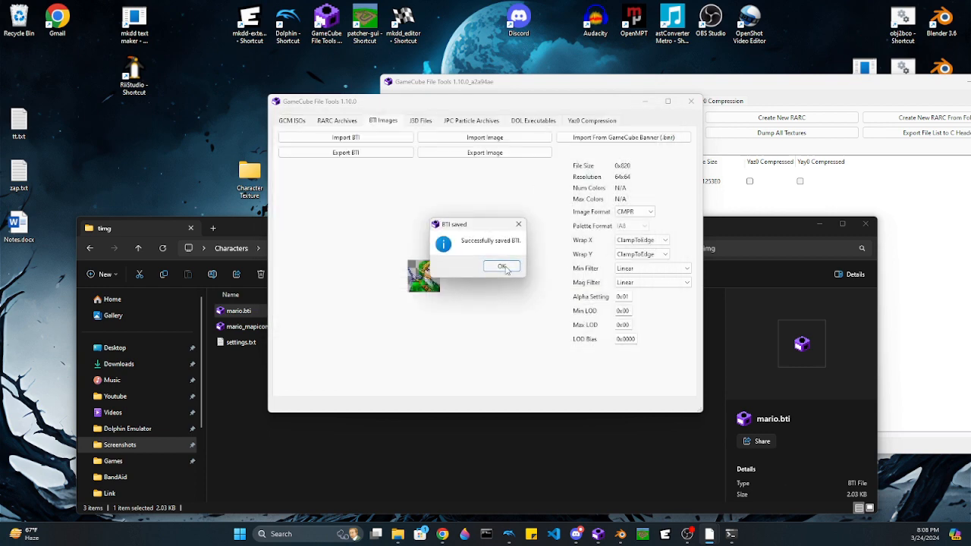
left_click(502, 267)
left_click(691, 101)
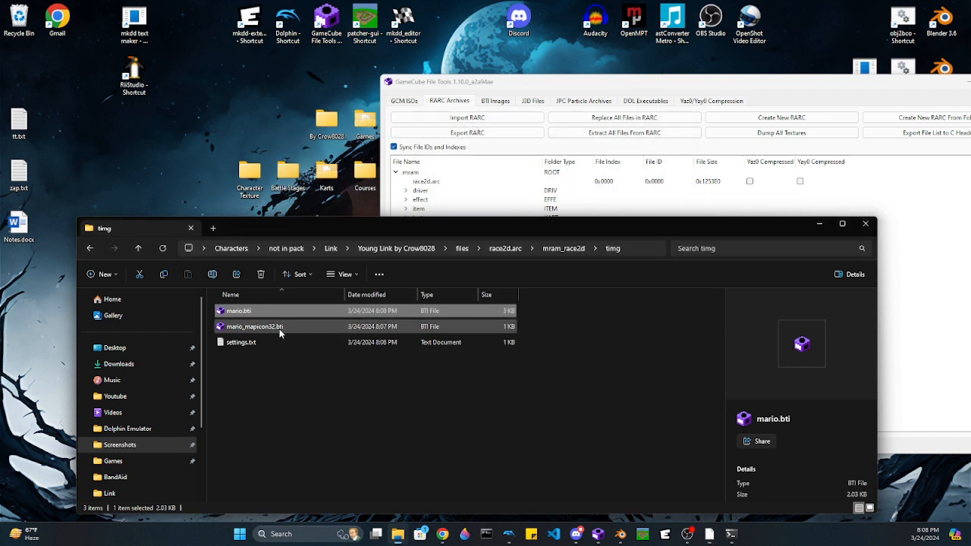
Step: Delete settings.txt from the race2d.arc timg folder and return to the mod's files folder
left_click(245, 345)
left_click(261, 274)
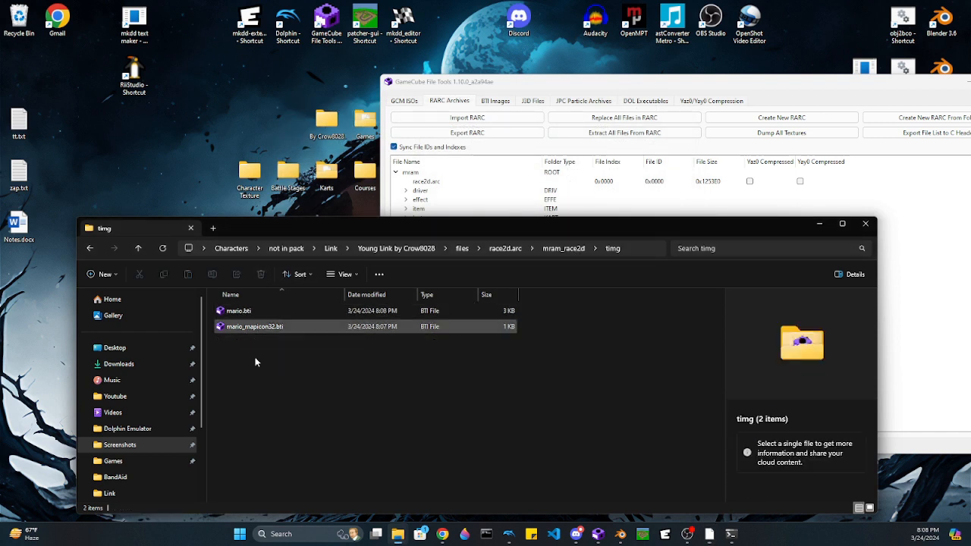
left_click(504, 248)
left_click(460, 249)
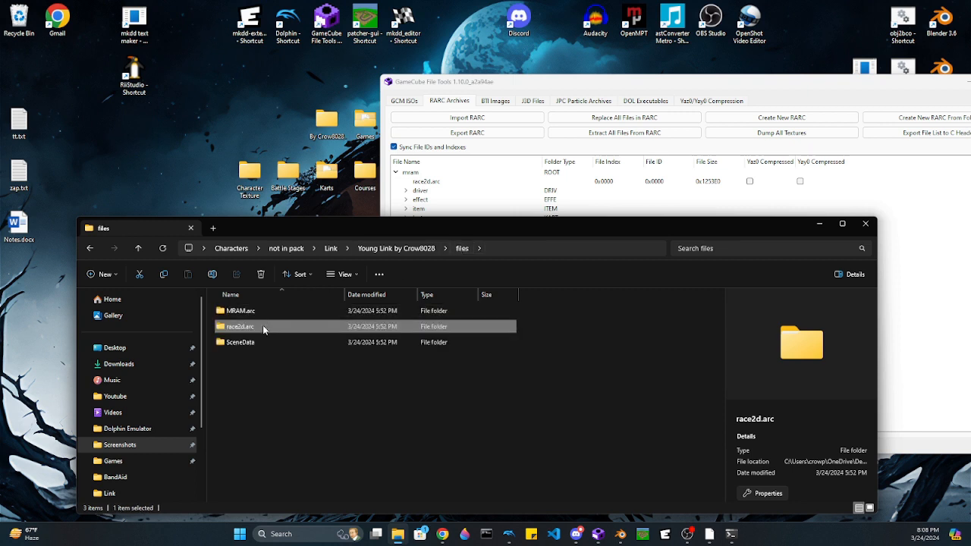
Step: Open the timg folder inside SceneData's English menu.arc
double_click(245, 342)
double_click(252, 314)
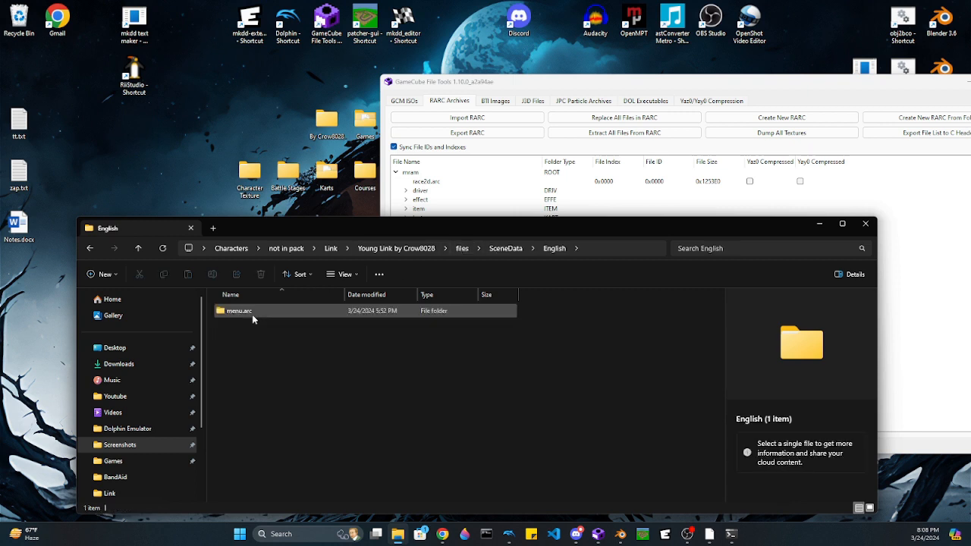
double_click(258, 311)
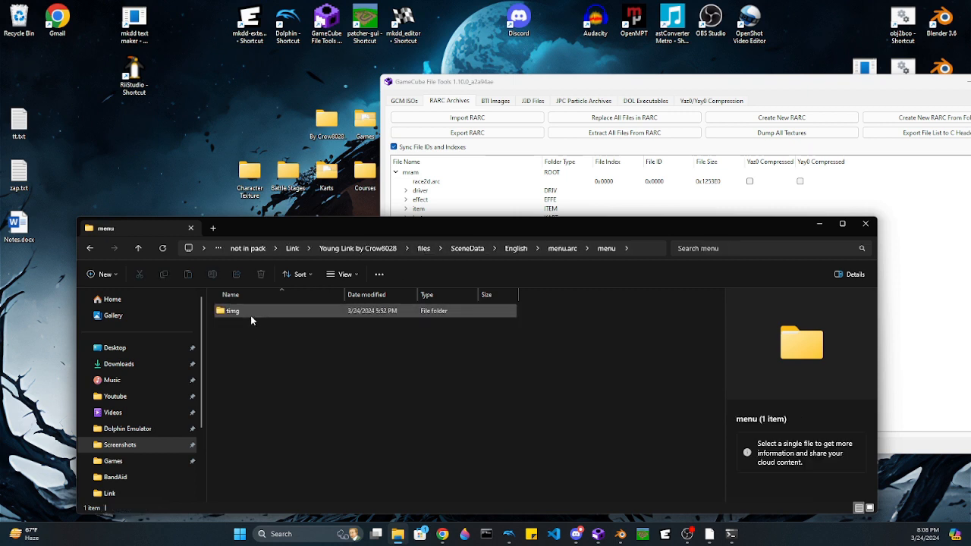
double_click(251, 313)
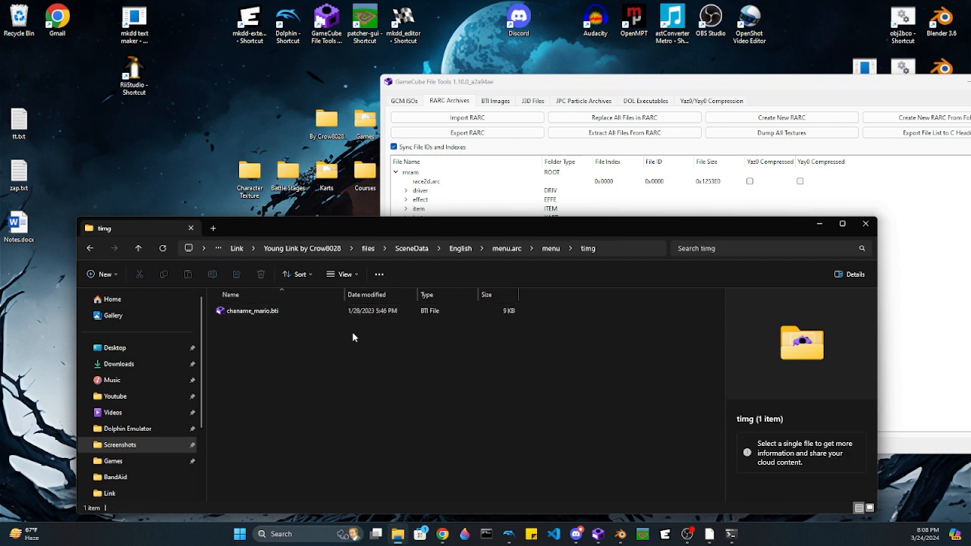
Step: Switch to MKDD Extender and create a text image reading YOUNG LINK with the Text Image Builder
double_click(255, 32)
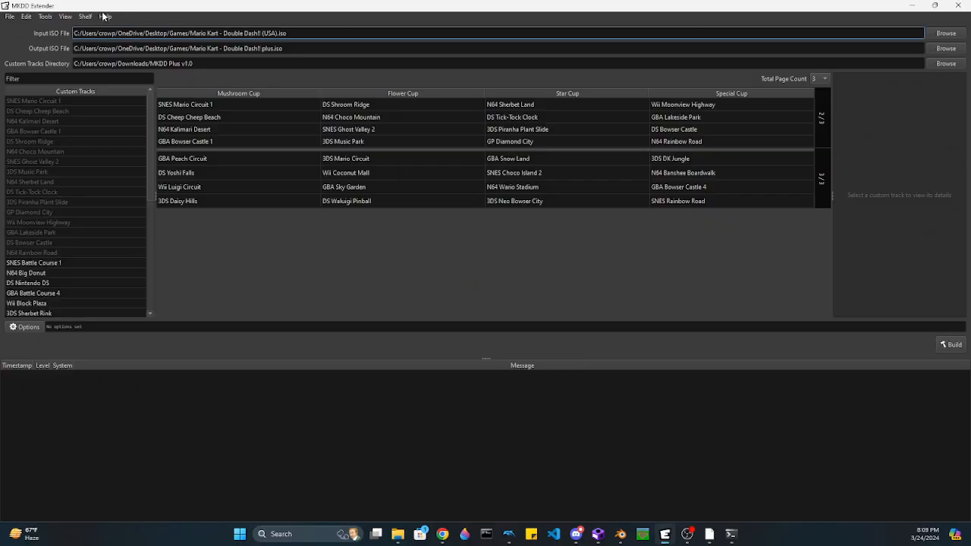
left_click(47, 16)
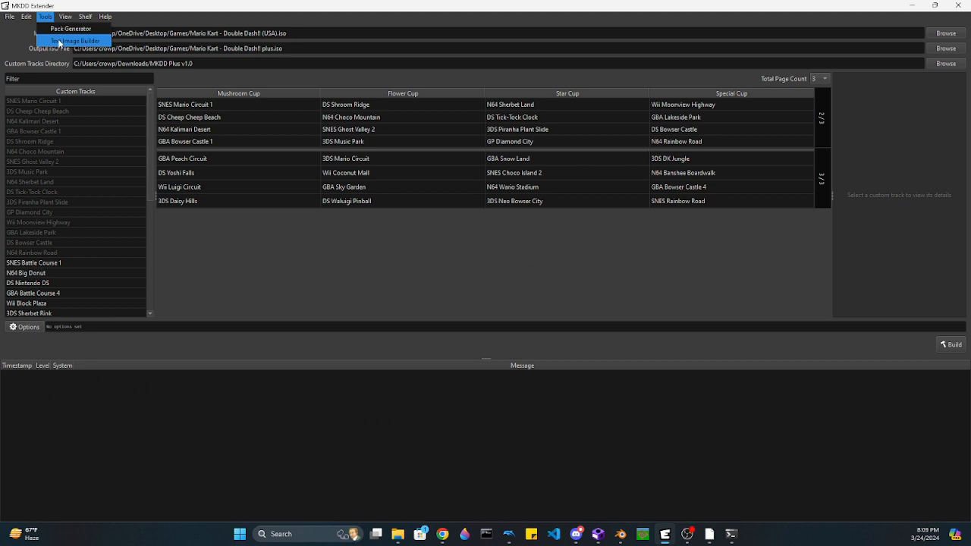
left_click(60, 41)
left_click_drag(479, 205, 375, 195)
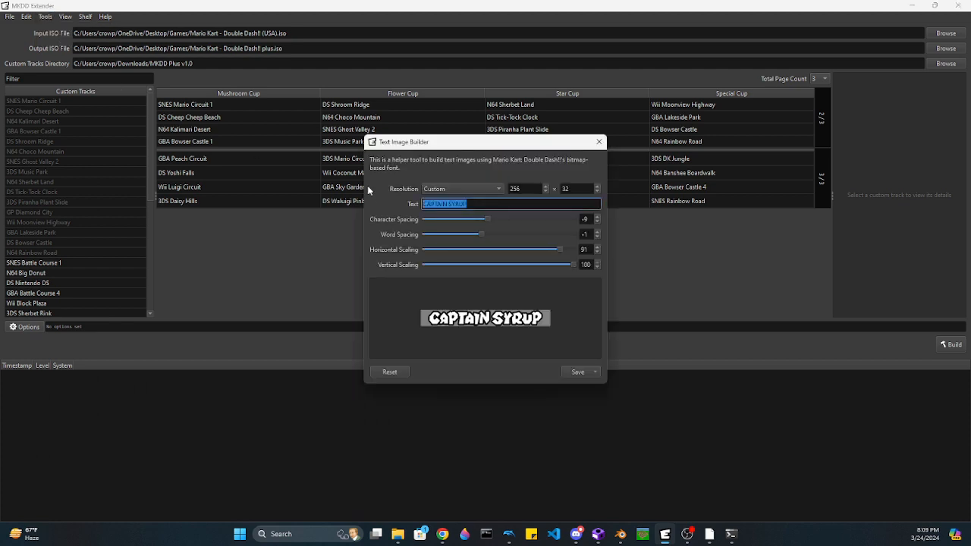
type("YOUNG ")
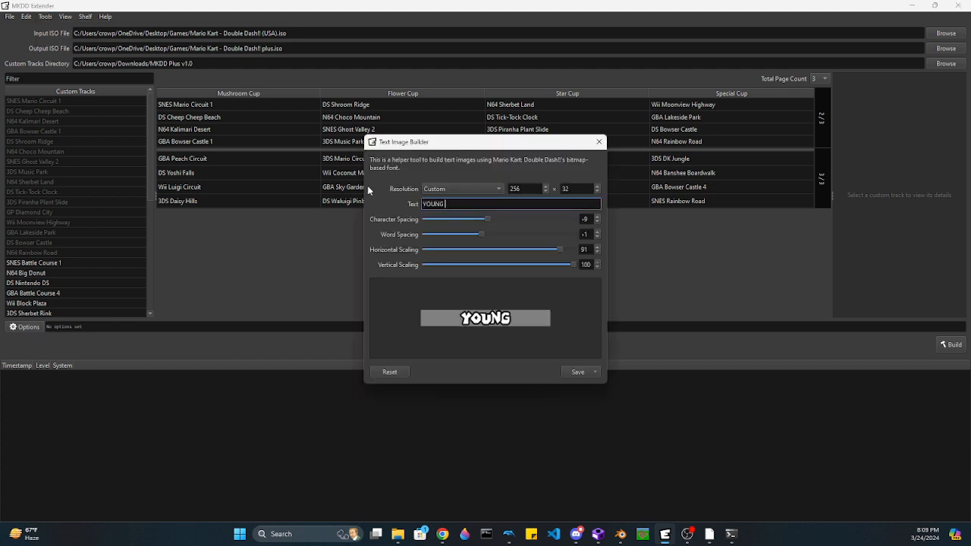
type("LINK")
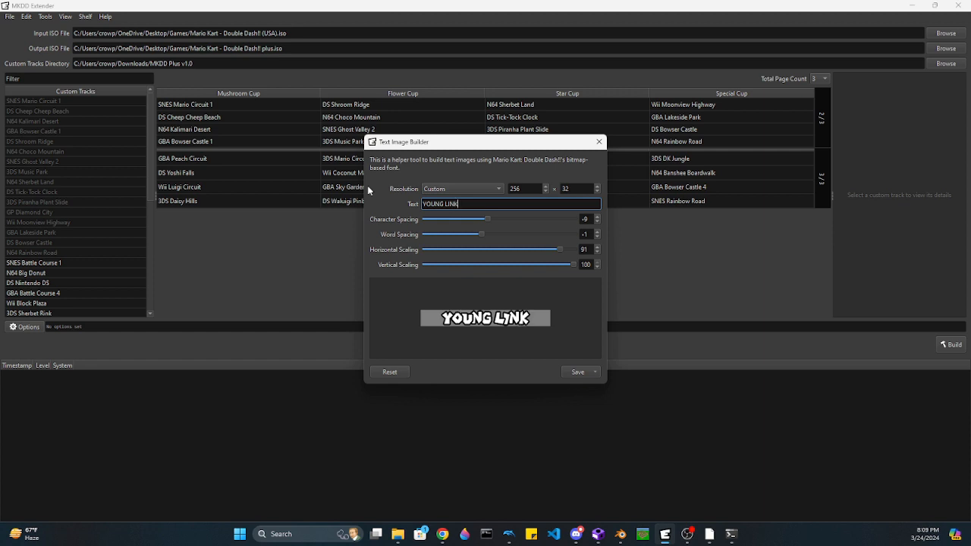
Step: Start saving the text image as BTI, browsing to the Link folder under Characters, not in pack
left_click(580, 372)
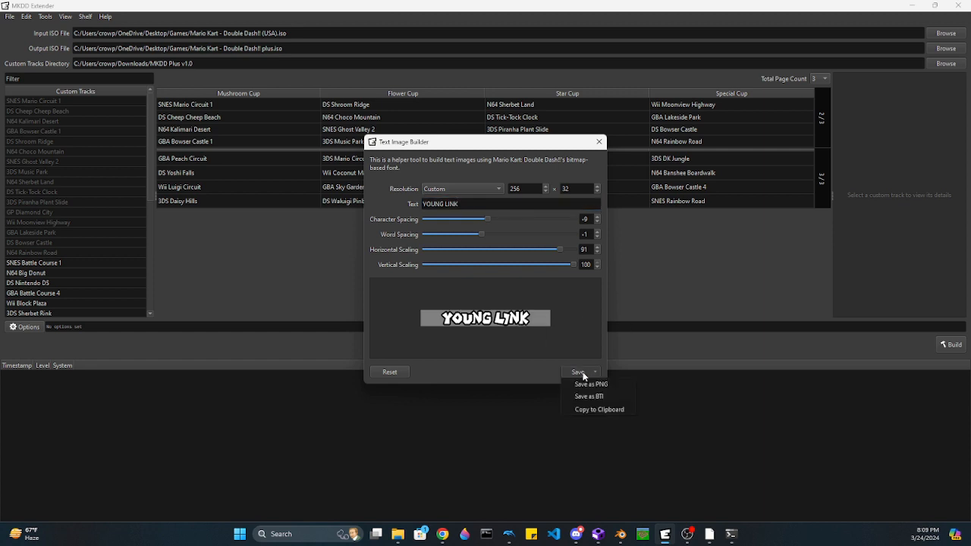
left_click(585, 394)
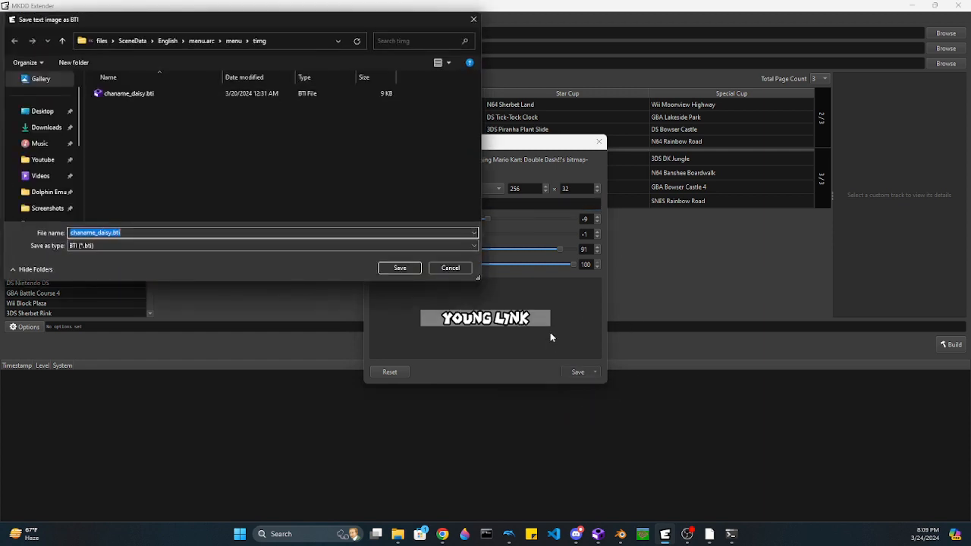
left_click(128, 41)
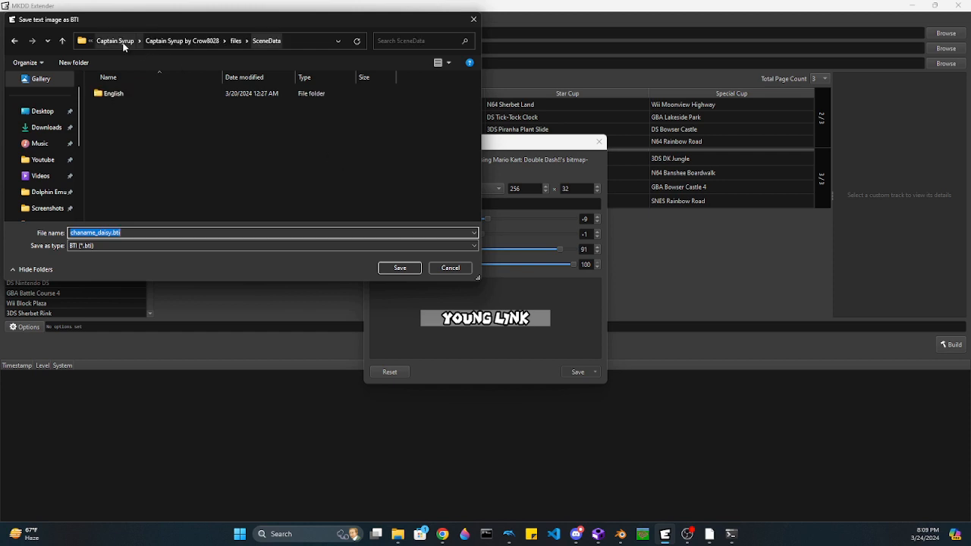
left_click(126, 41)
left_click(134, 41)
scroll(280, 163, "down", 1)
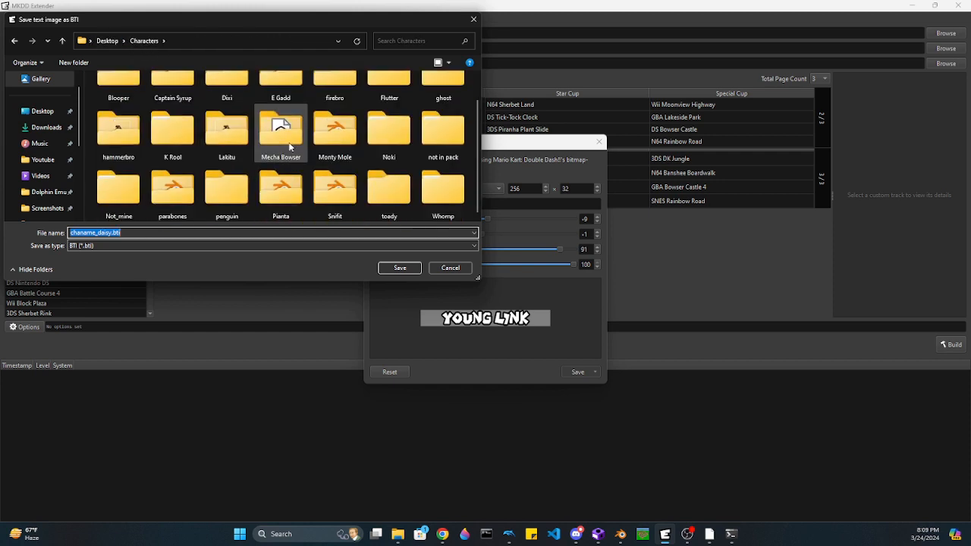
double_click(443, 133)
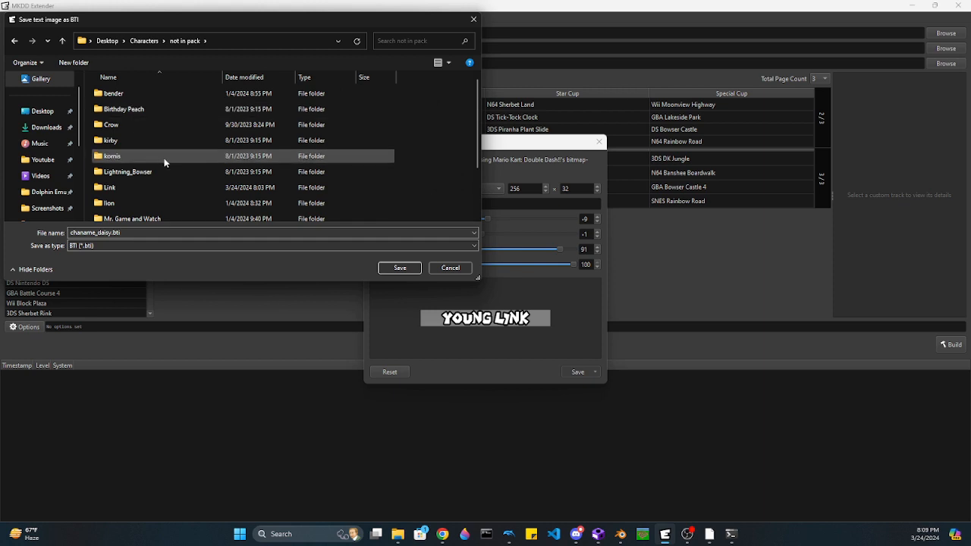
scroll(164, 157, "down", 1)
double_click(110, 121)
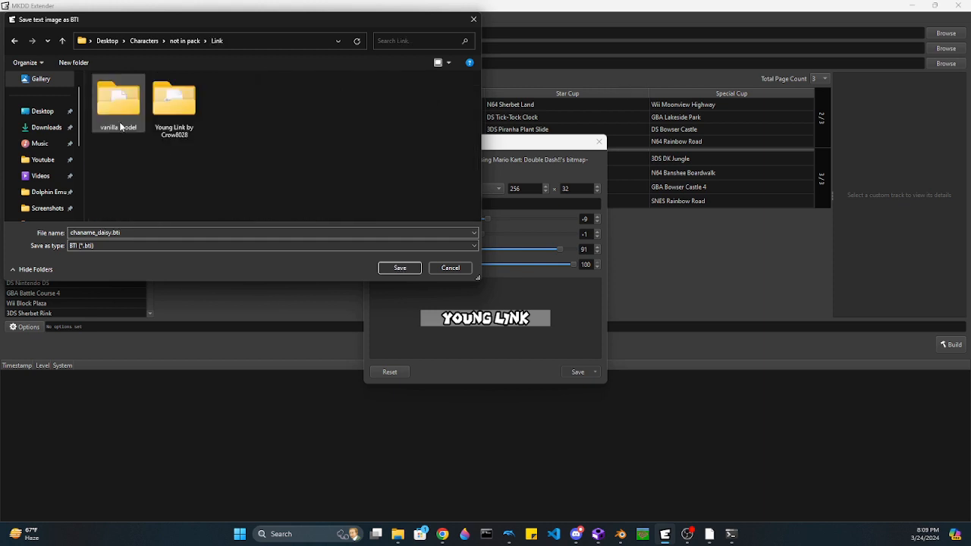
Step: Save the text image over chaname_mario.bti in the Young Link mod's SceneData English menu.arc timg folder, and close MKDD Extender
double_click(172, 107)
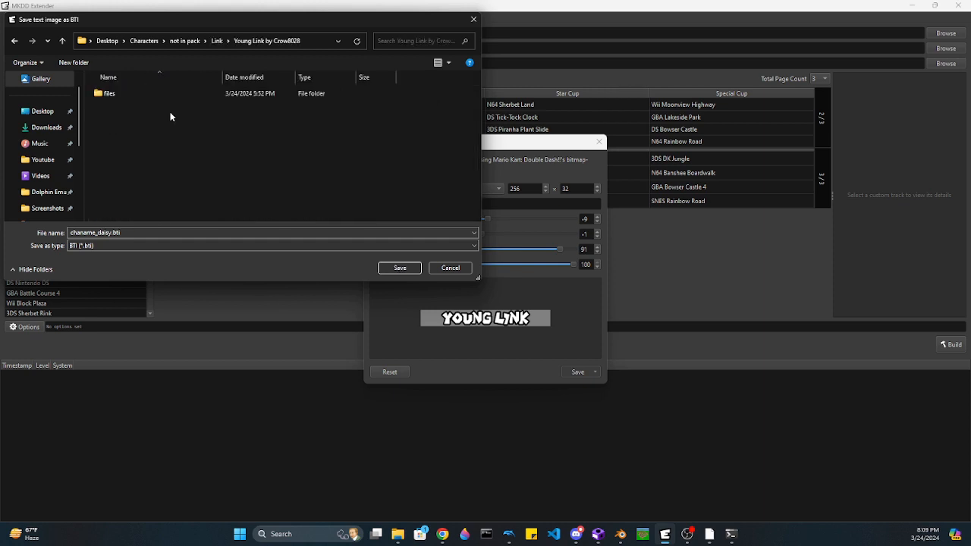
double_click(121, 93)
double_click(127, 124)
double_click(130, 93)
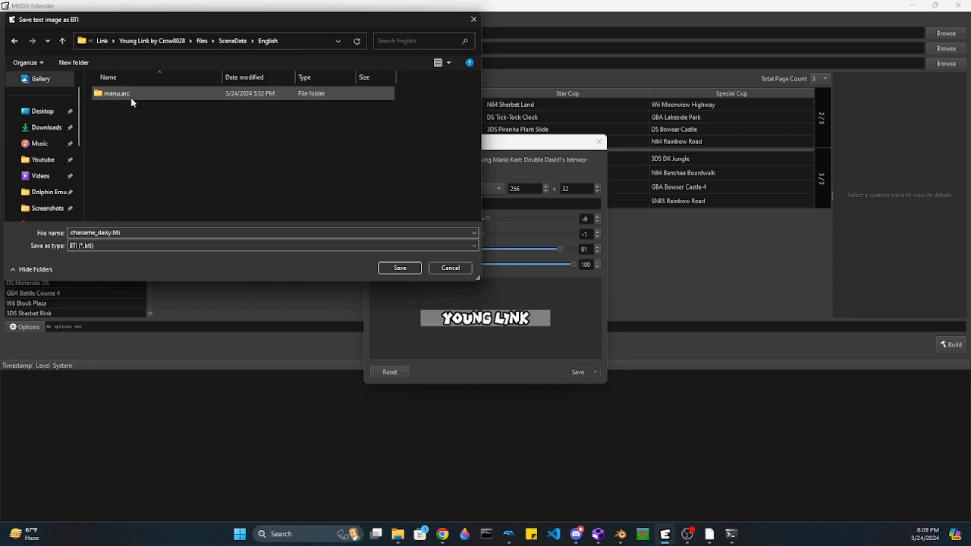
double_click(131, 93)
double_click(131, 94)
double_click(131, 99)
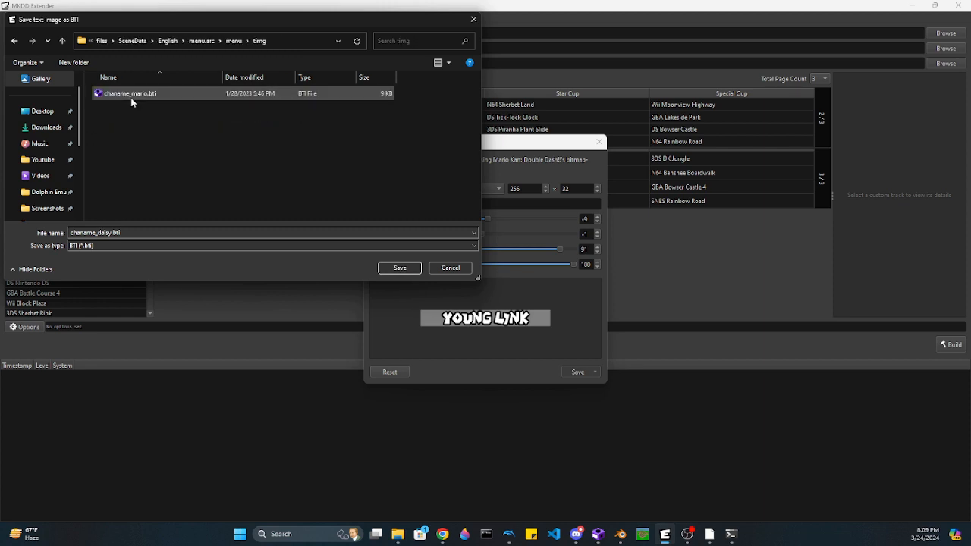
left_click(130, 97)
left_click(384, 267)
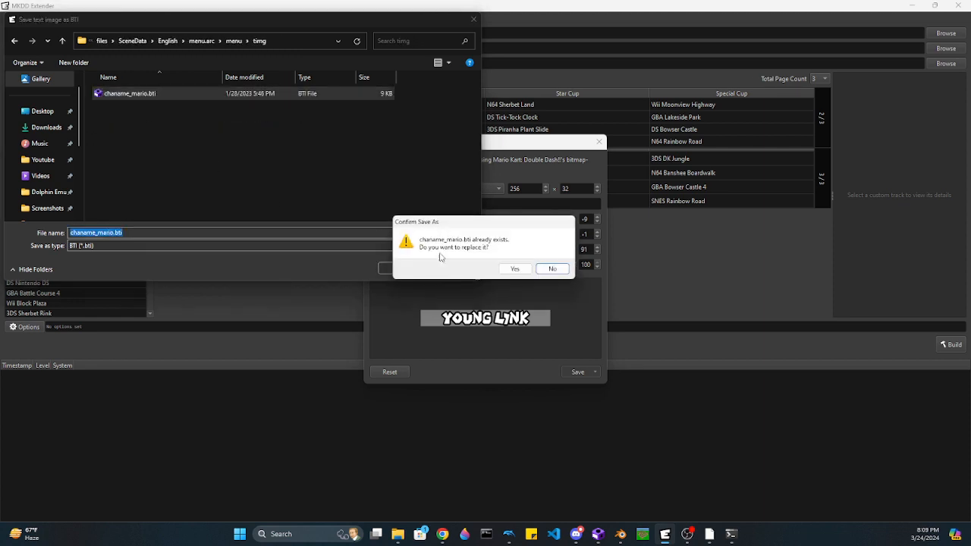
left_click(515, 269)
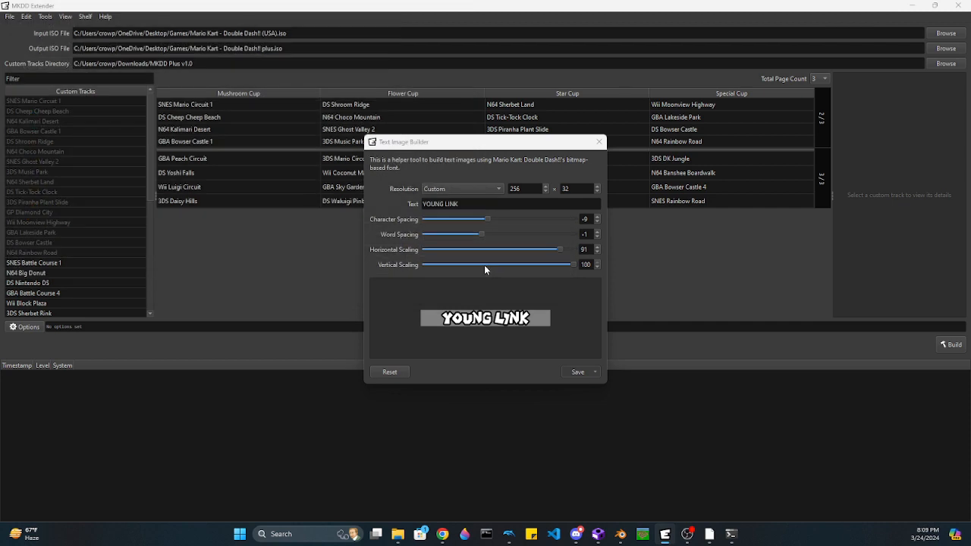
left_click(598, 142)
left_click(958, 5)
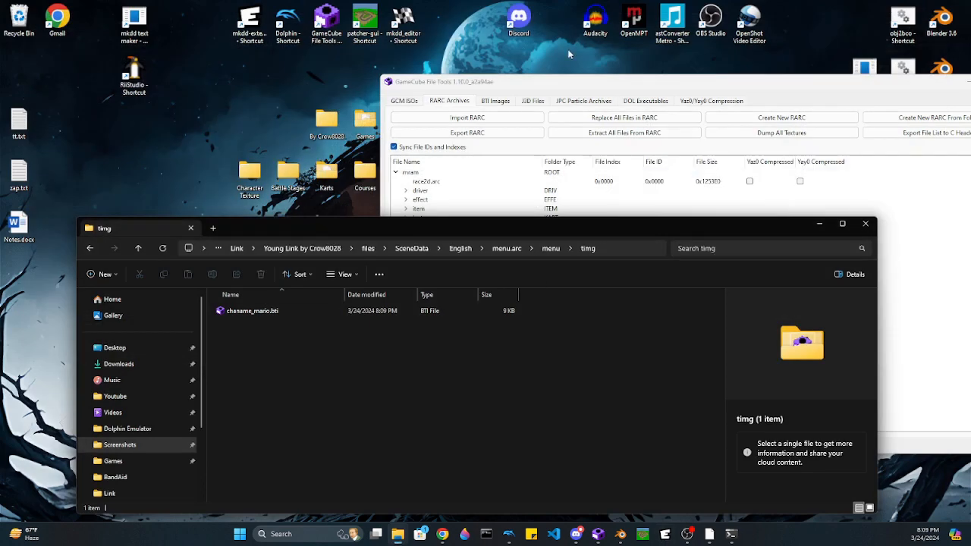
Step: Open the mario driver folder inside the mod's MRAM.arc
left_click(368, 248)
double_click(245, 311)
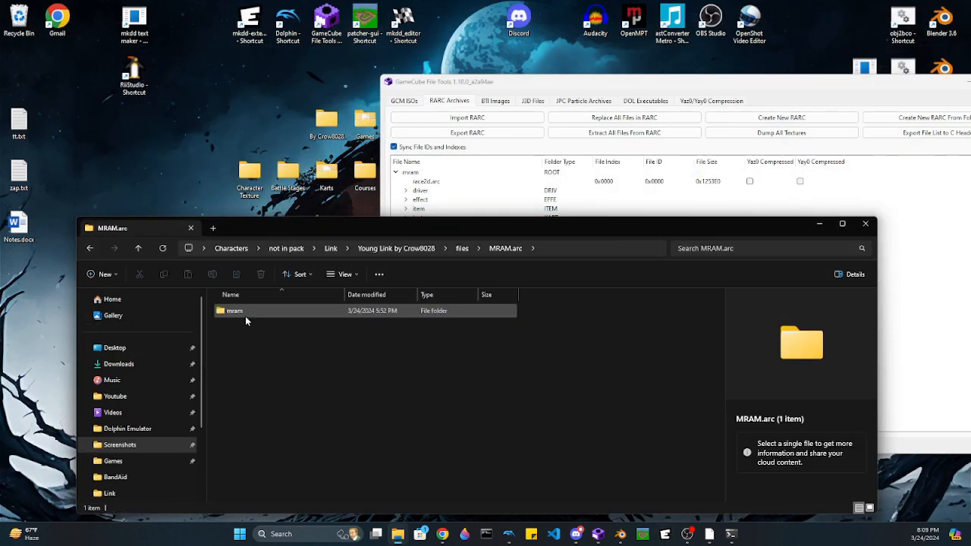
double_click(241, 310)
double_click(241, 310)
double_click(241, 310)
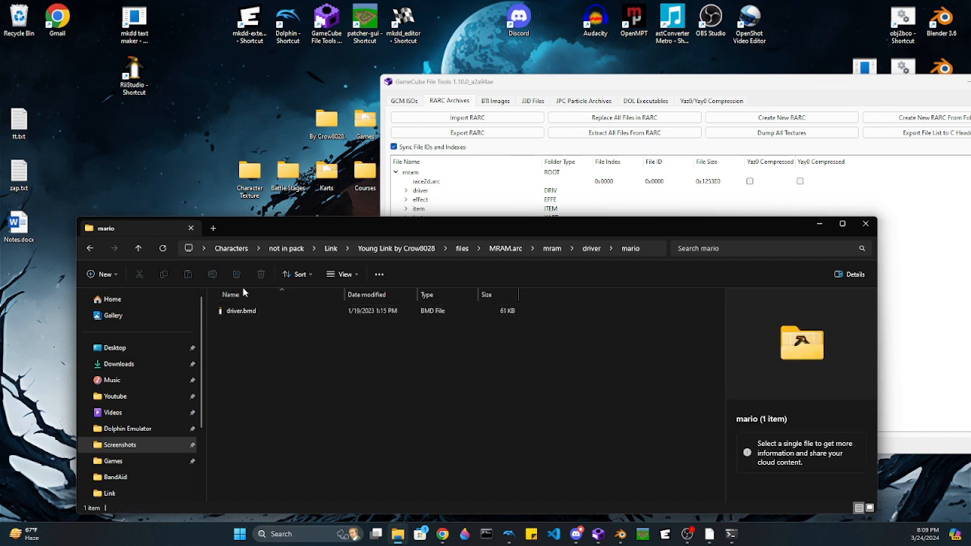
Step: Replace driver.bmd in the mod's MRAM.arc mario driver folder with the driver.bmd from the Link folder
left_click(331, 248)
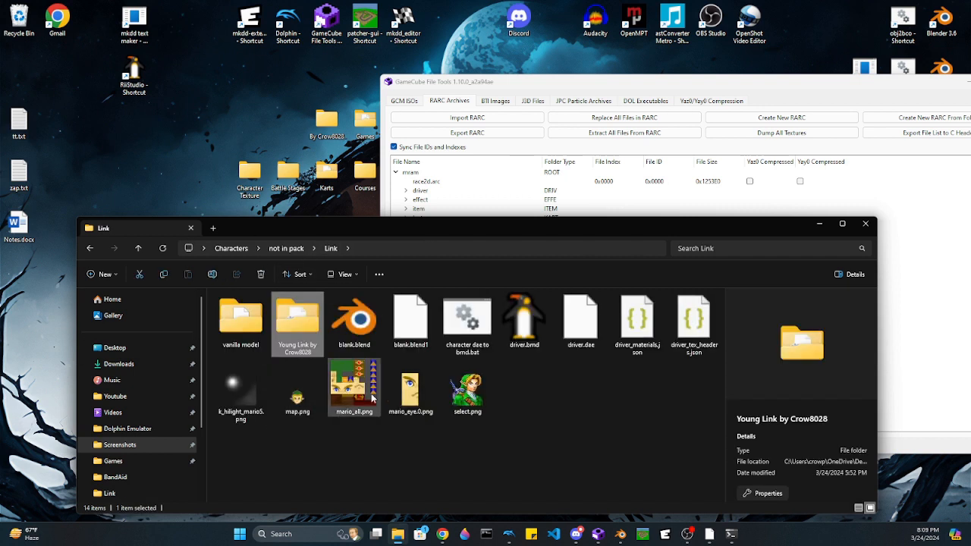
right_click(514, 321)
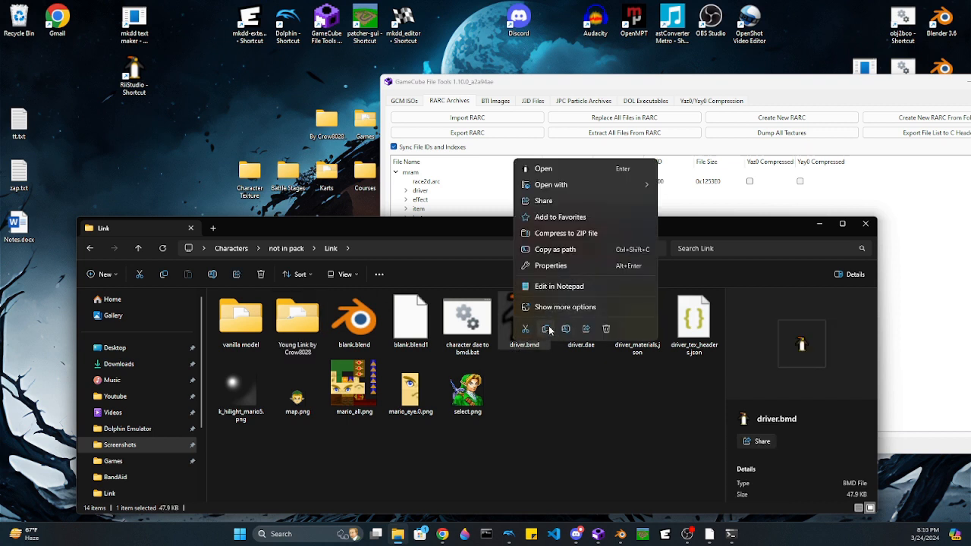
left_click(546, 329)
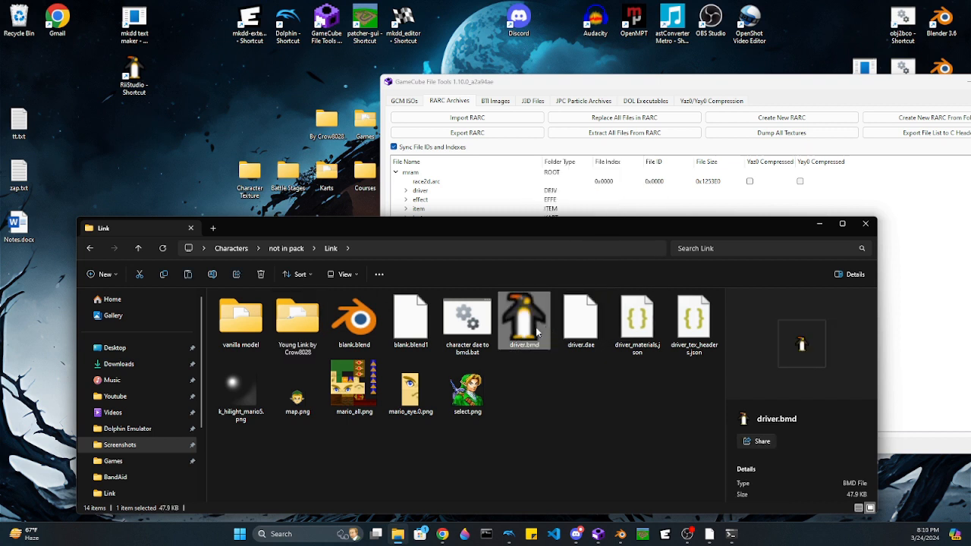
double_click(298, 319)
double_click(262, 312)
double_click(251, 311)
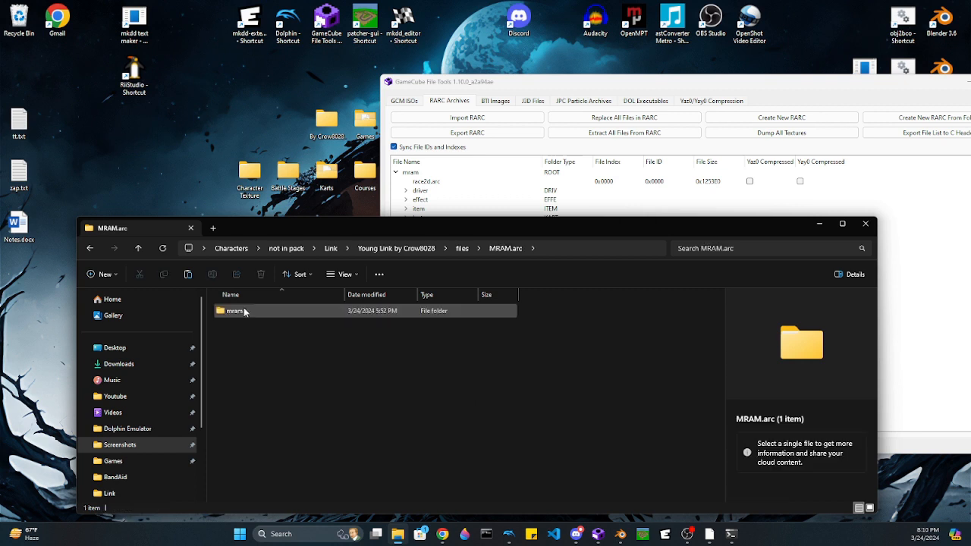
double_click(246, 311)
double_click(246, 312)
double_click(247, 311)
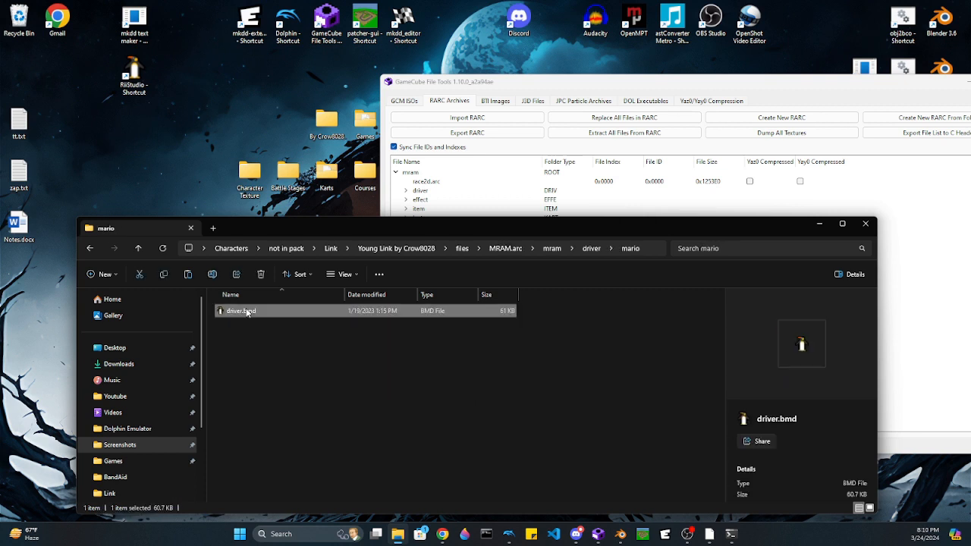
key("ctrl+v")
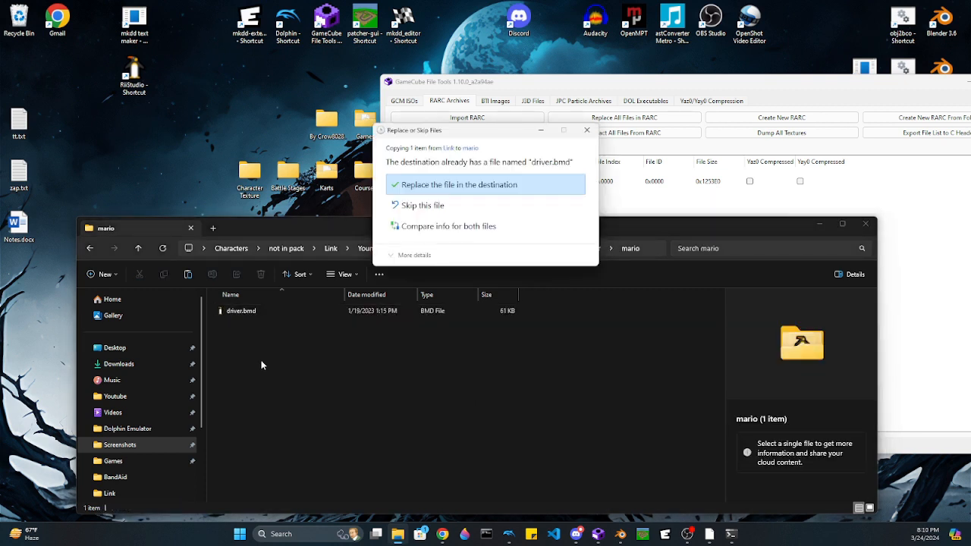
key("Return")
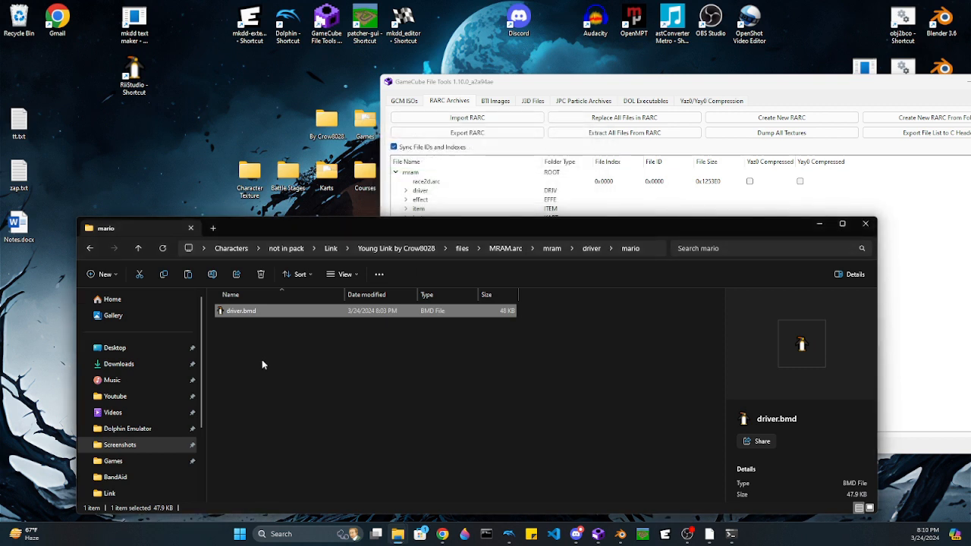
Step: Compress the Young Link mod folder into a ZIP file inside the Link folder
left_click(331, 248)
right_click(294, 325)
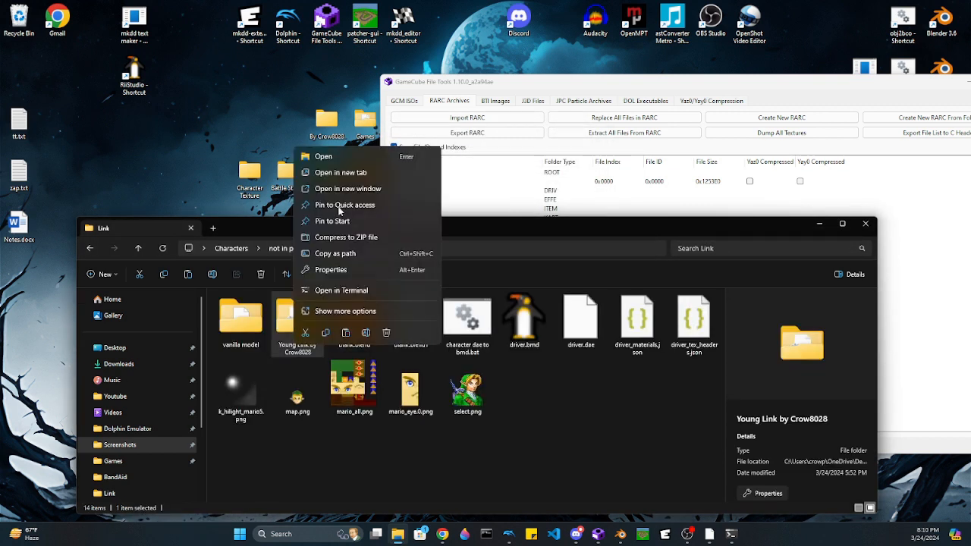
left_click(346, 237)
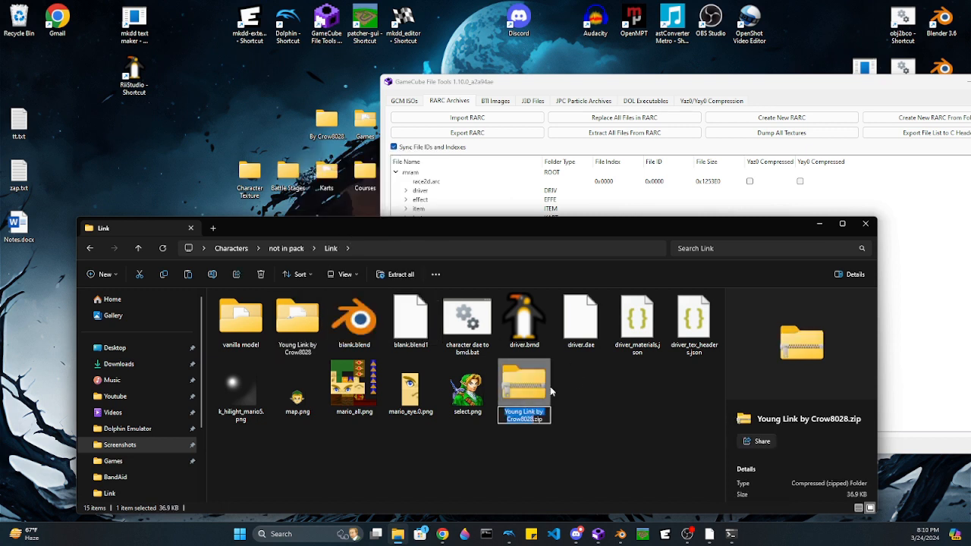
Step: Switch to MKDD Patcher and load the Mario Kart: Double Dash!! ISO as the base image
left_click(371, 25)
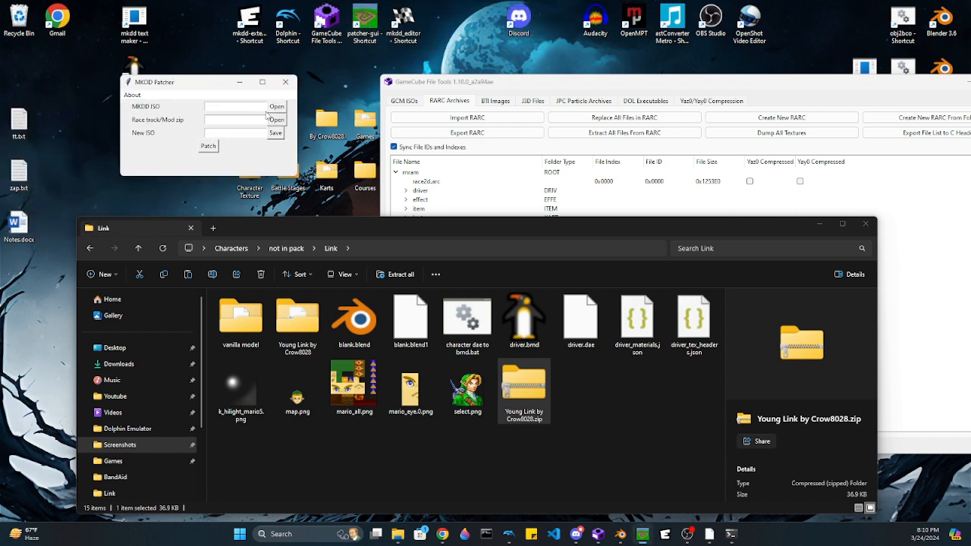
left_click(277, 107)
double_click(303, 229)
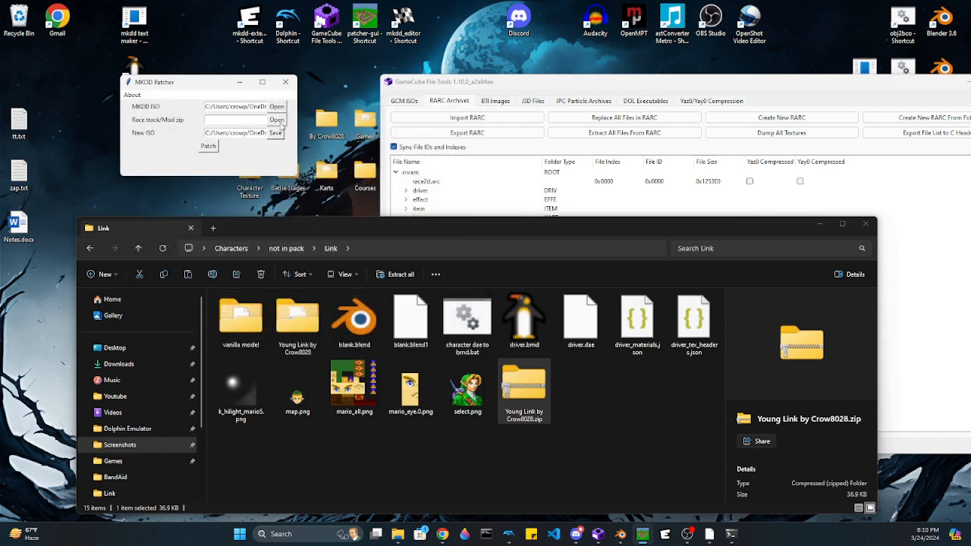
Step: Choose the Young Link mod zip from the Link folder under Characters, not in pack, and patch it into a new ISO
left_click(277, 120)
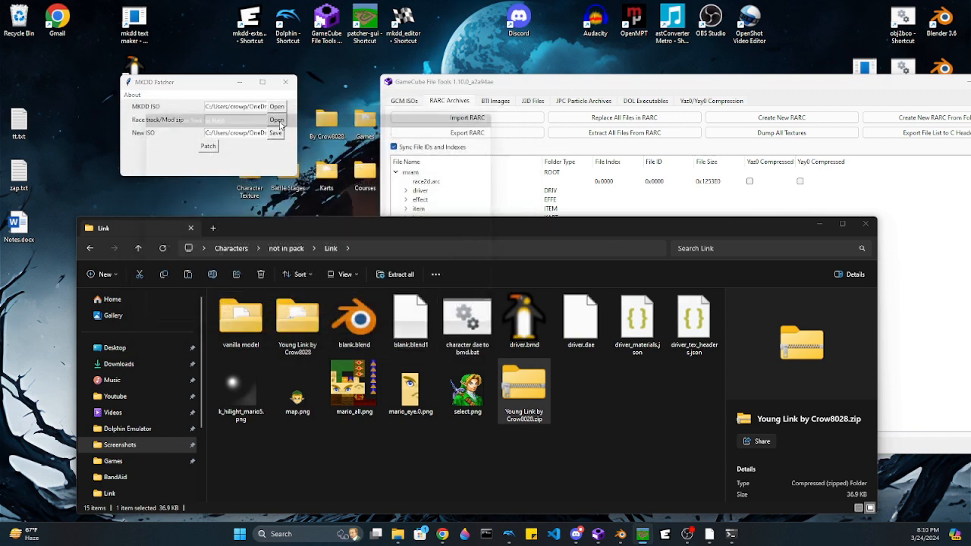
left_click(265, 130)
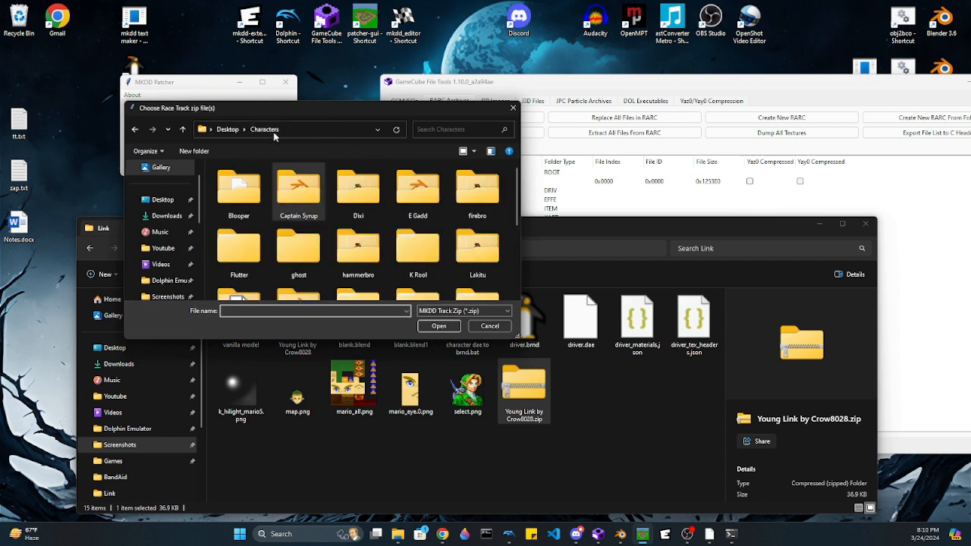
scroll(474, 251, "down", 3)
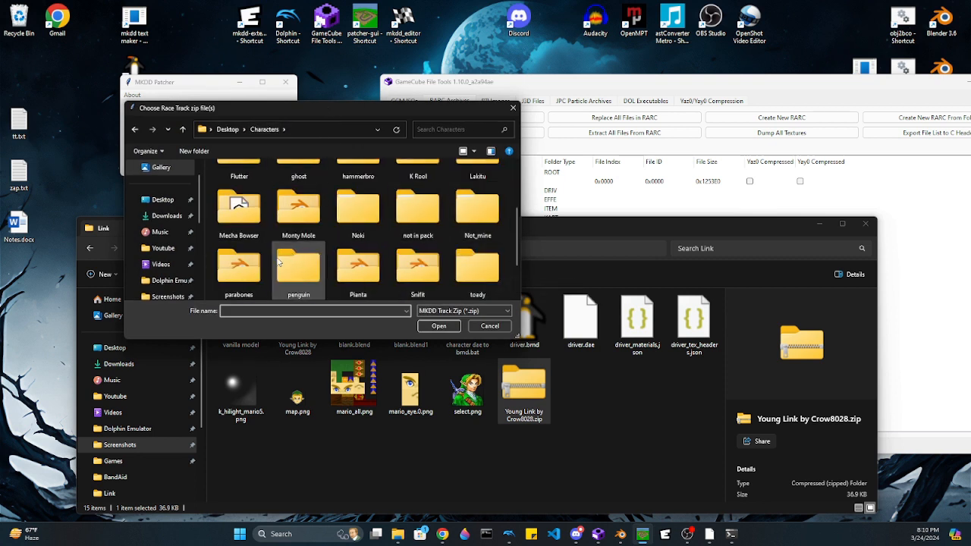
double_click(417, 208)
scroll(298, 243, "down", 3)
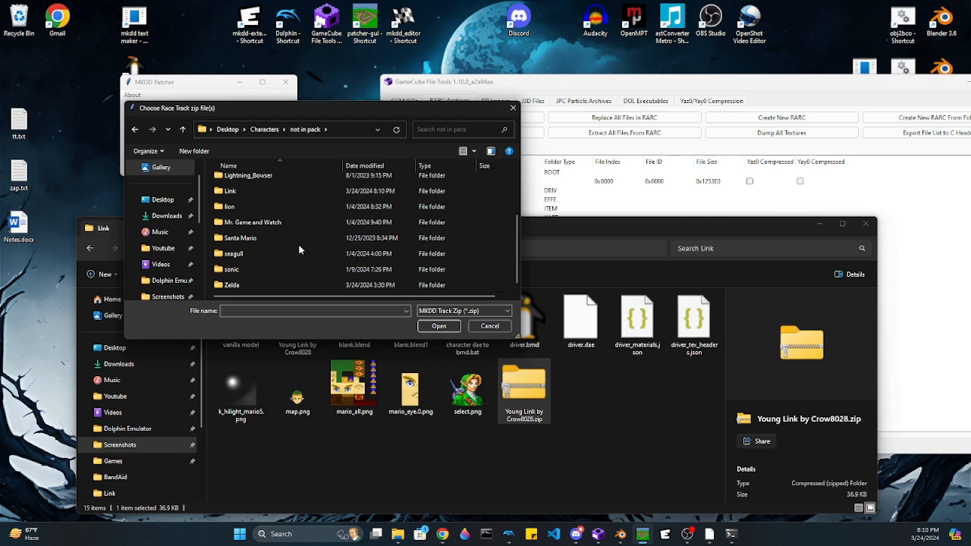
double_click(245, 191)
left_click(362, 194)
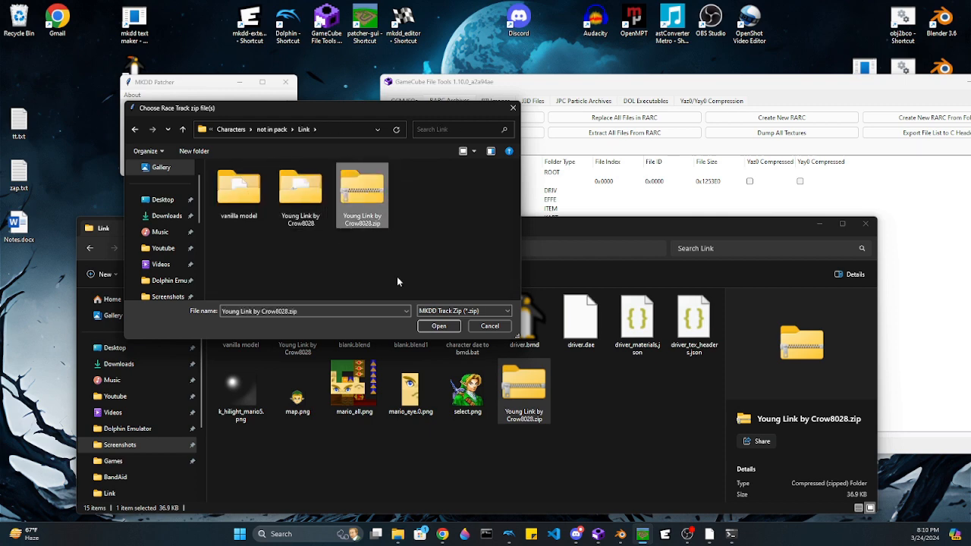
left_click(438, 326)
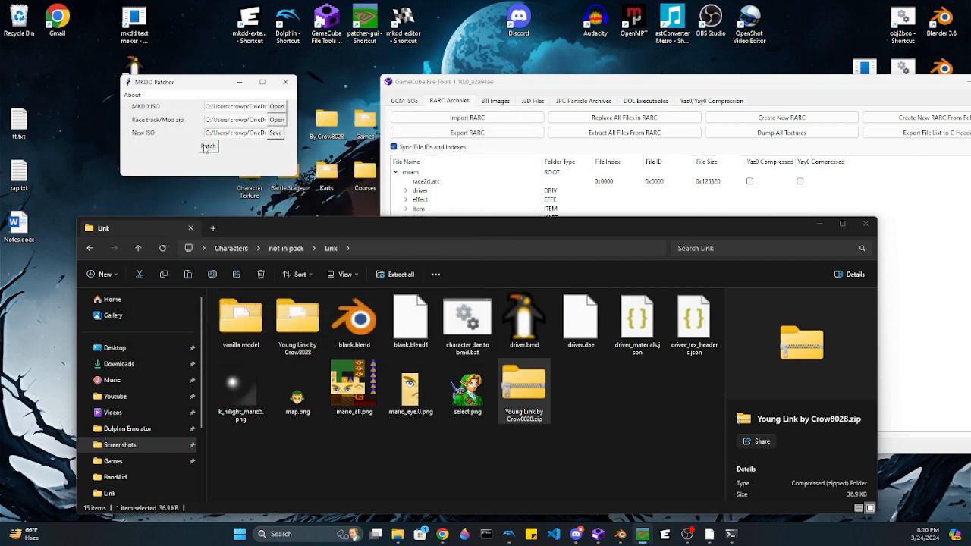
left_click(206, 147)
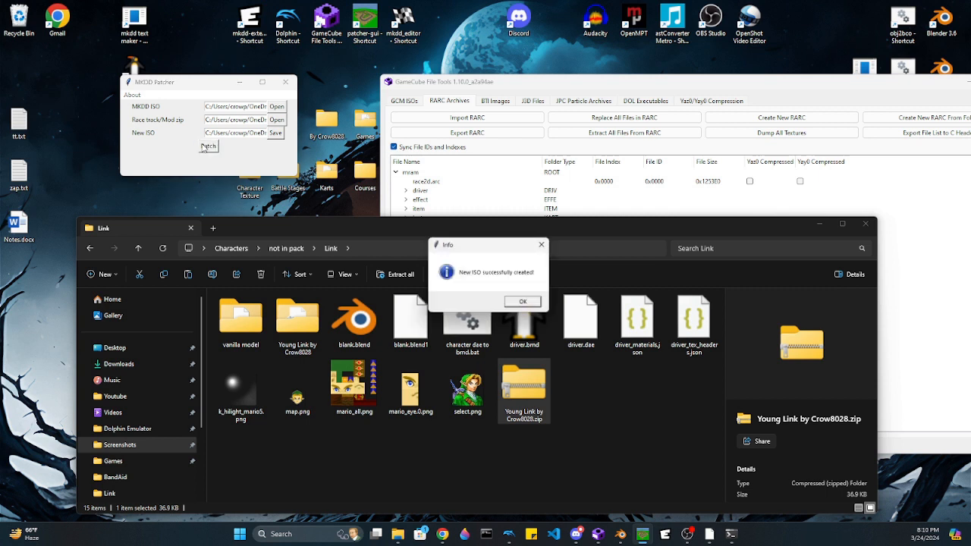
left_click(525, 304)
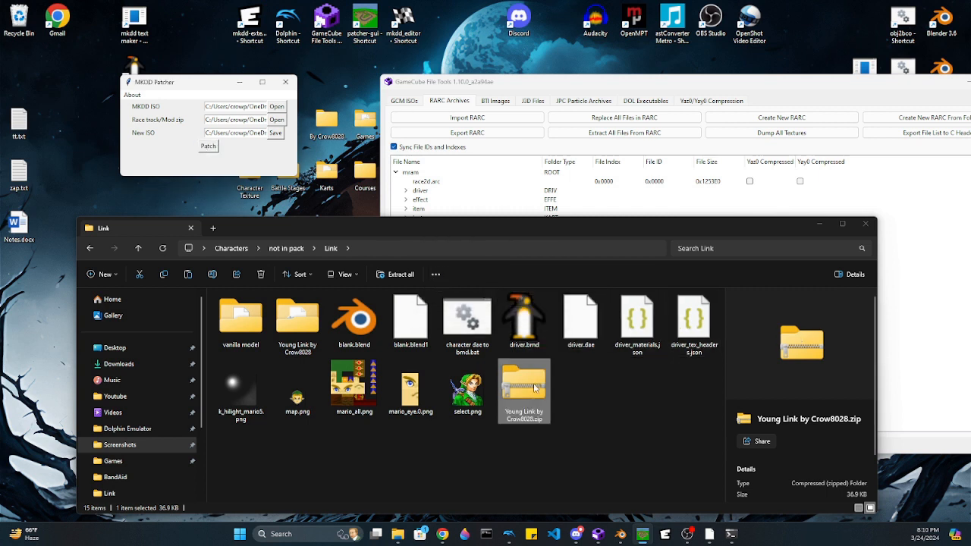
Step: Switch to Dolphin and launch Mario Kart - Double Dash!! (USA).iso_new.iso
left_click(509, 534)
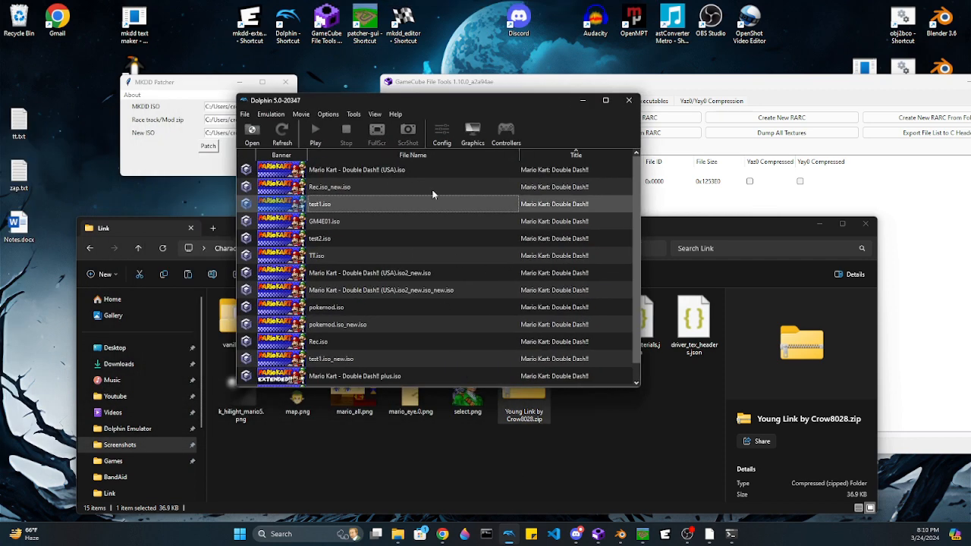
scroll(436, 213, "down", 1)
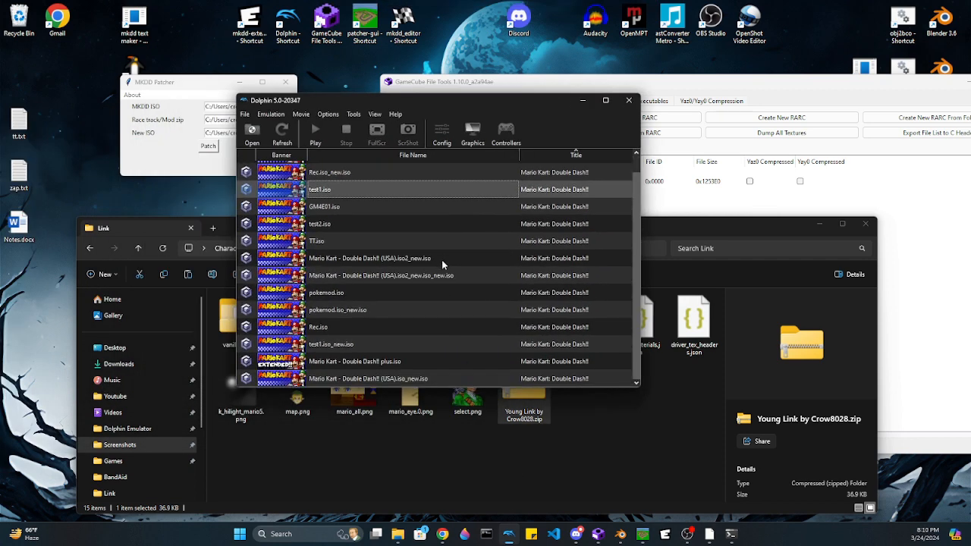
double_click(395, 379)
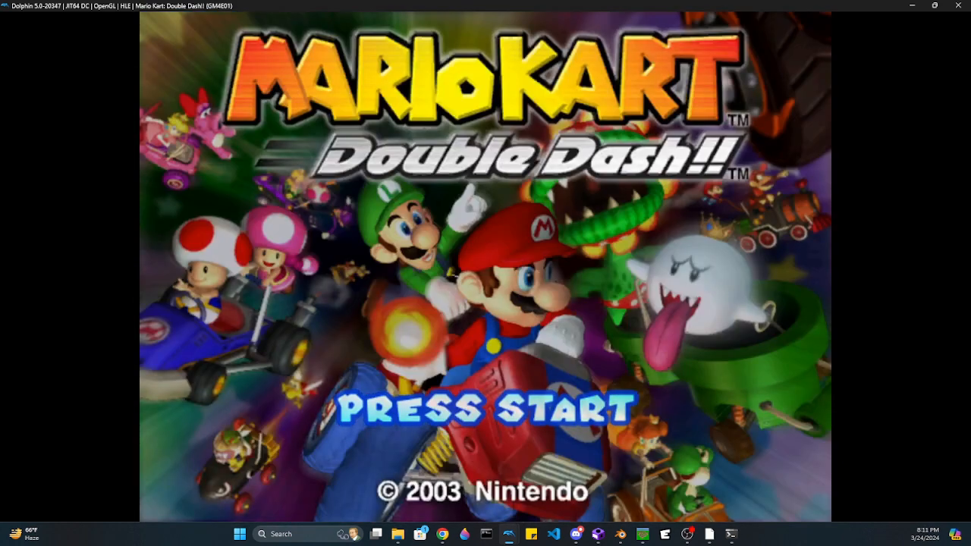
Step: Start a one-player Grand Prix from the game's title screen
key("Return")
key("x")
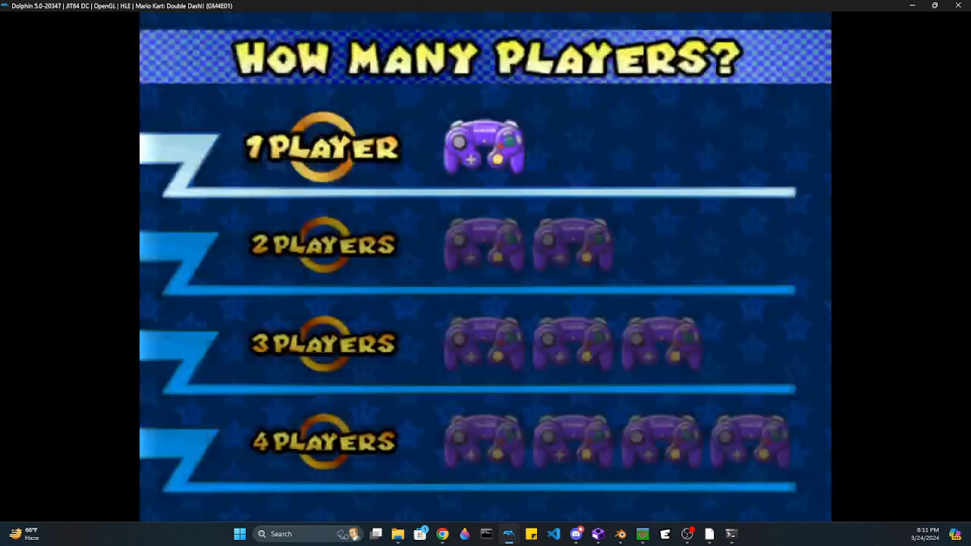
key("x")
key("x")
key("x")
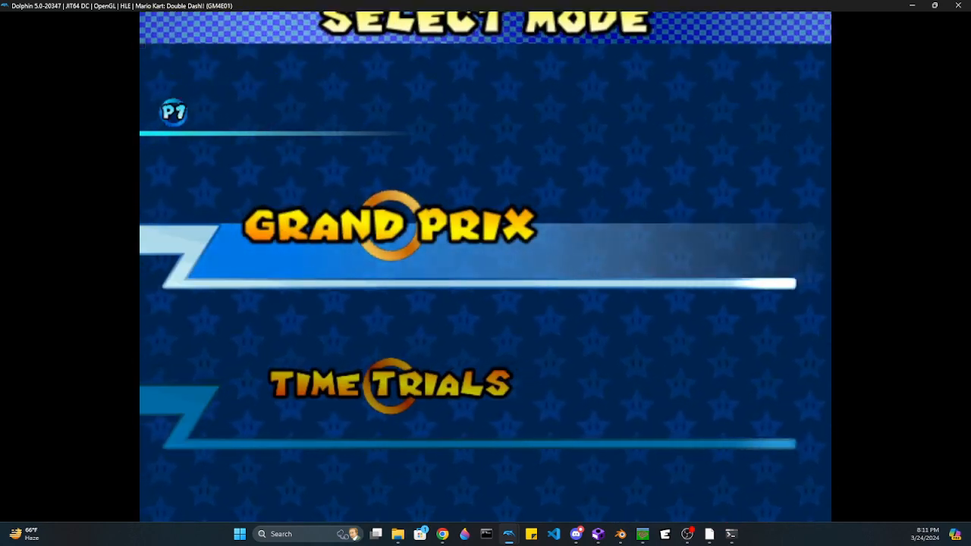
Step: Pick Young Link and Luigi as the character combination for the race
key("Left")
key("Right")
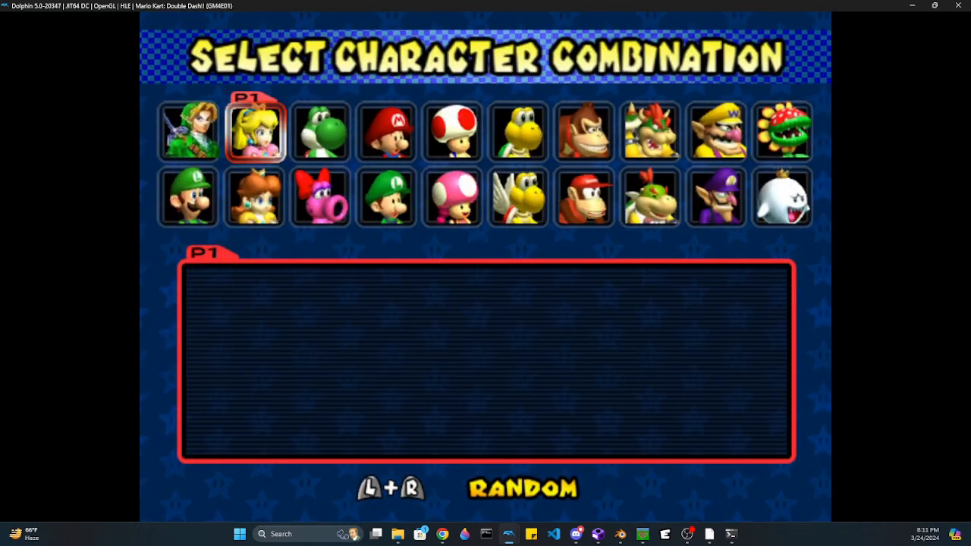
key("Left")
key("x")
key("Down")
key("x")
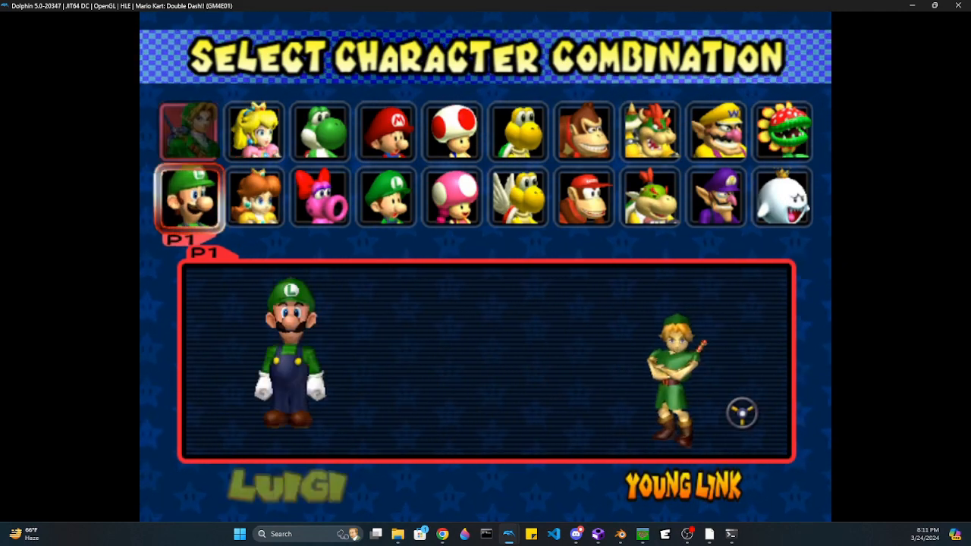
key("Right")
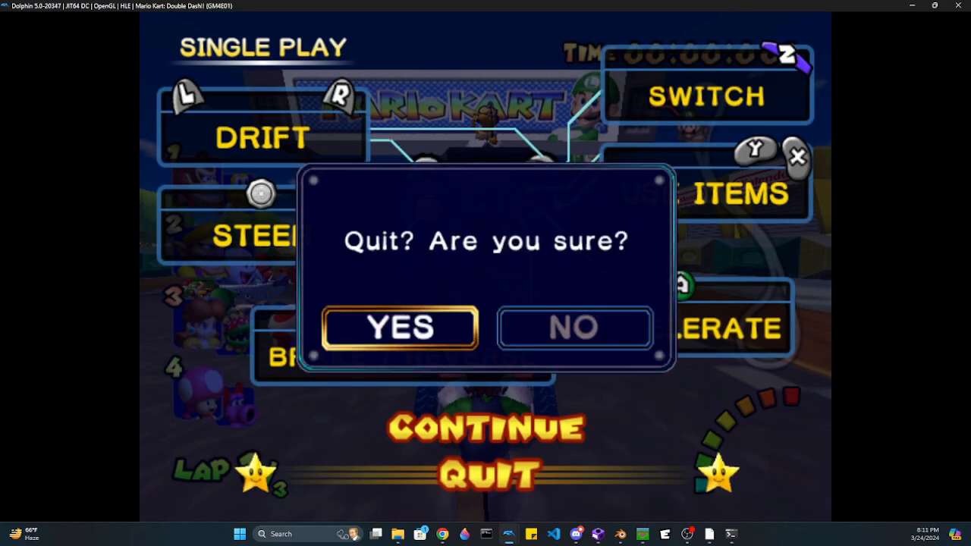
Step: Quit the race and set up another with Young Link and Luigi in the Mushroom Cup
key("Return")
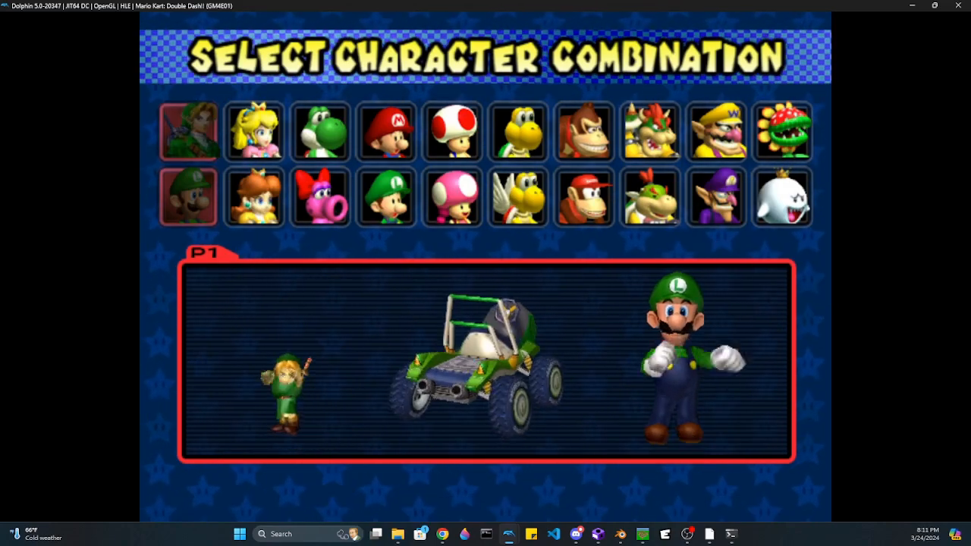
key("x")
key("x")
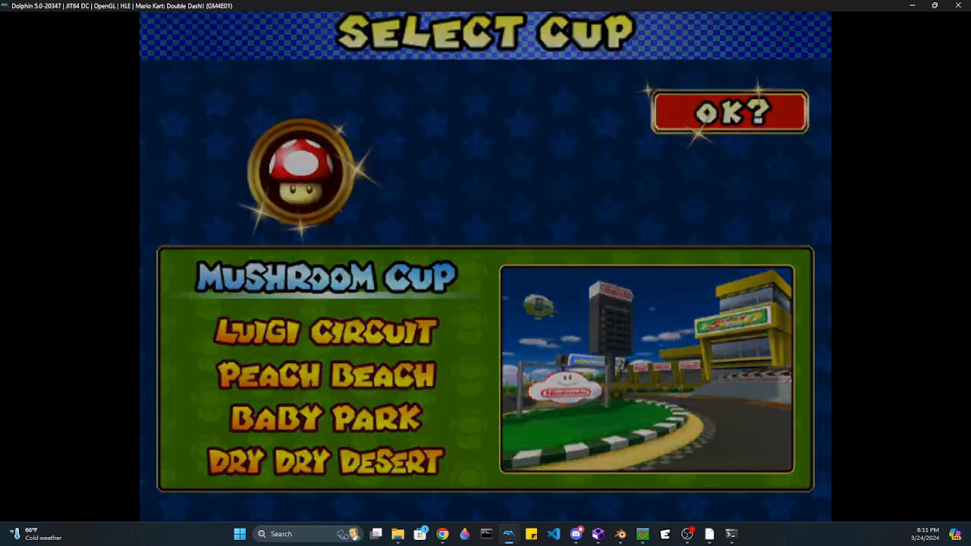